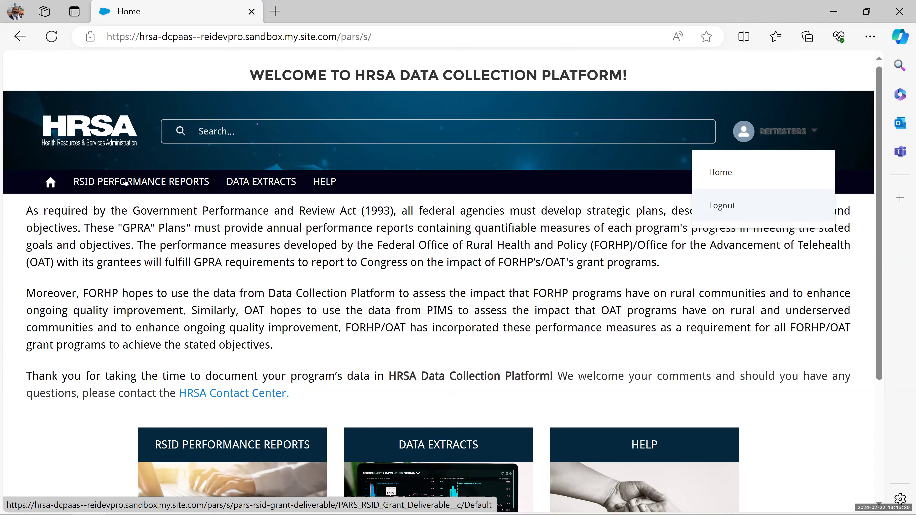
- Open the RSID Performance Reports list and show its list-view choices
left_click(126, 183)
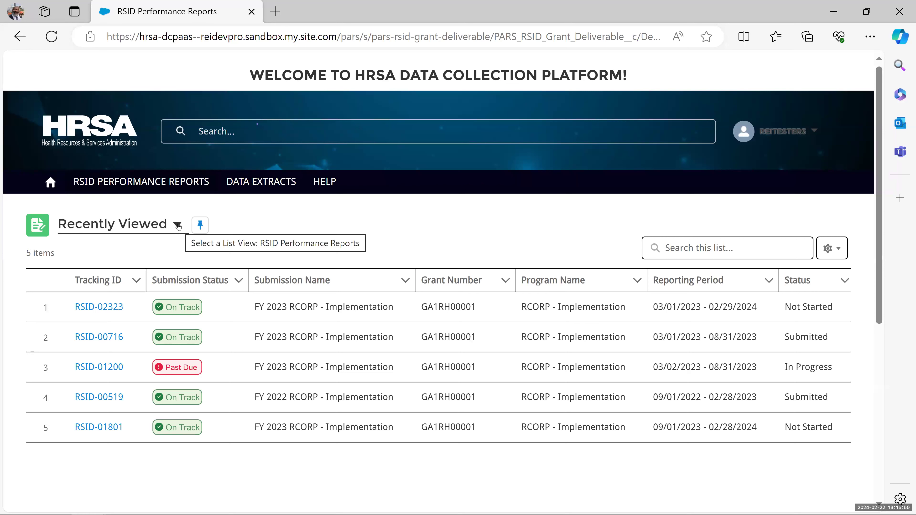
left_click(132, 225)
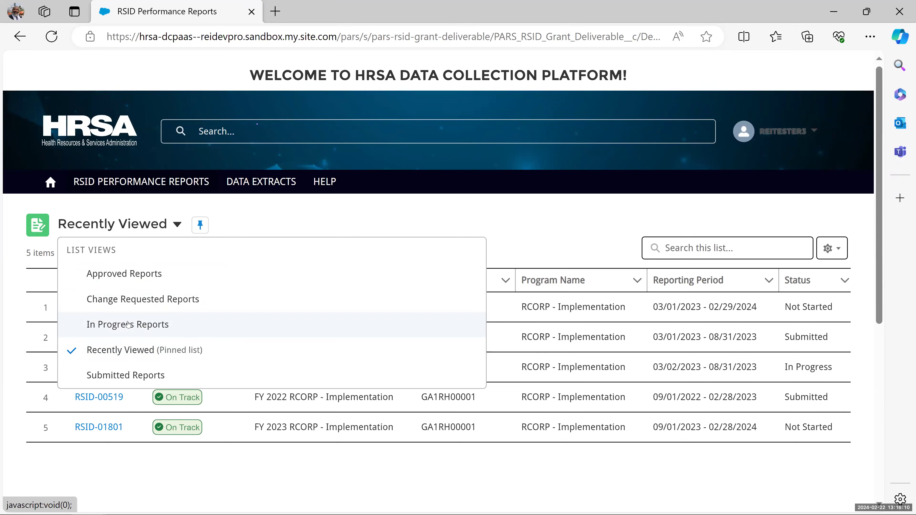
- Switch to the In Progress Reports view and pin it as the default list
left_click(128, 325)
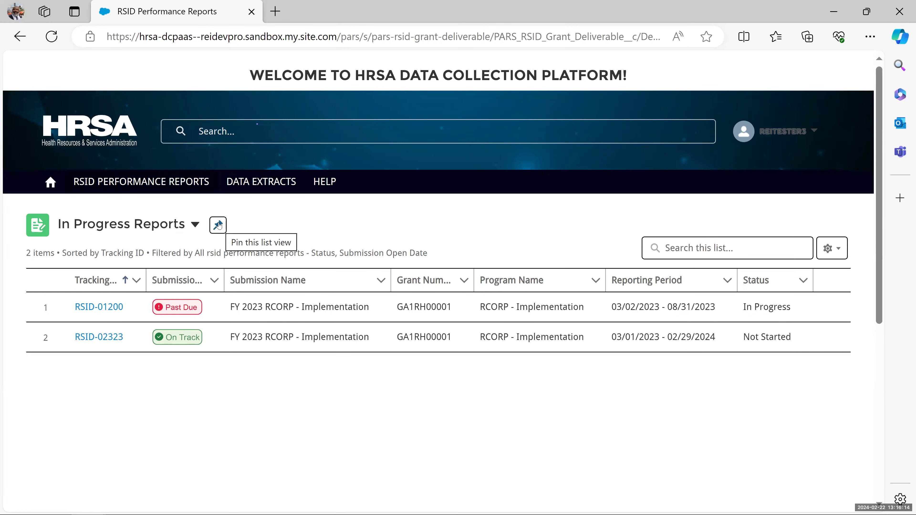
left_click(218, 225)
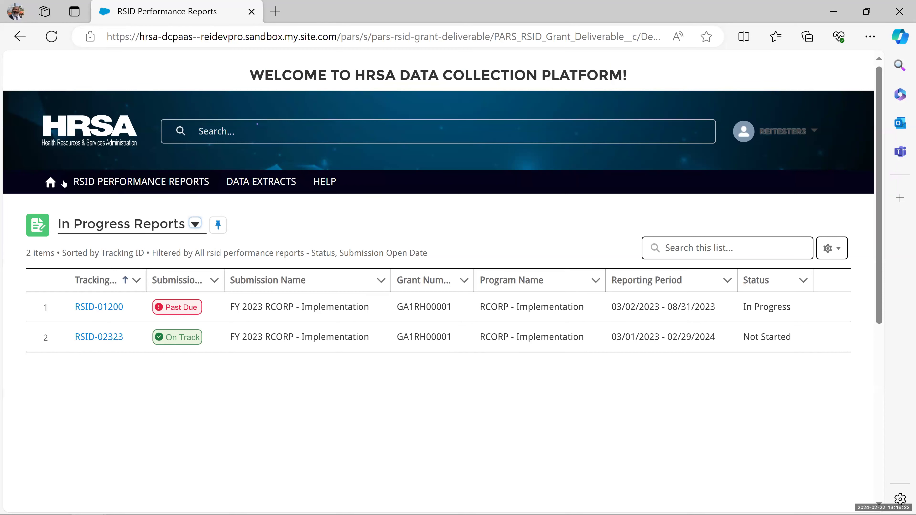
left_click(144, 184)
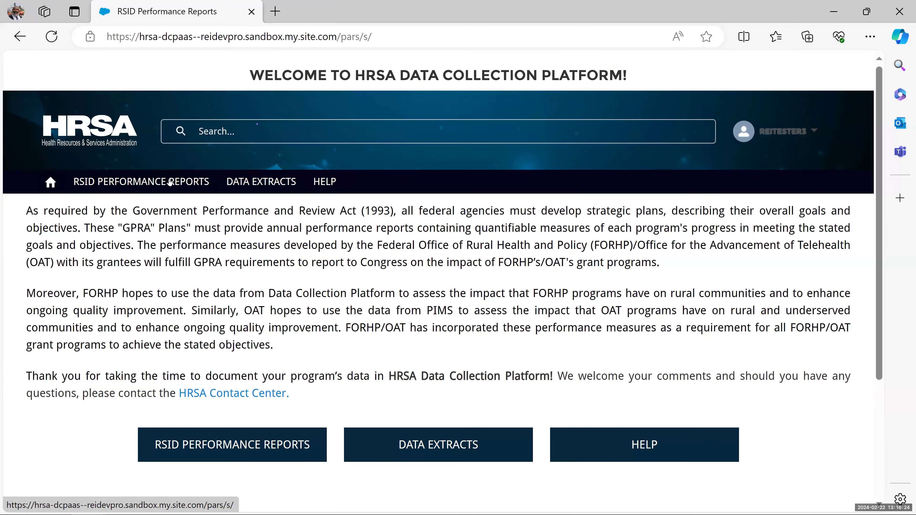
left_click(149, 183)
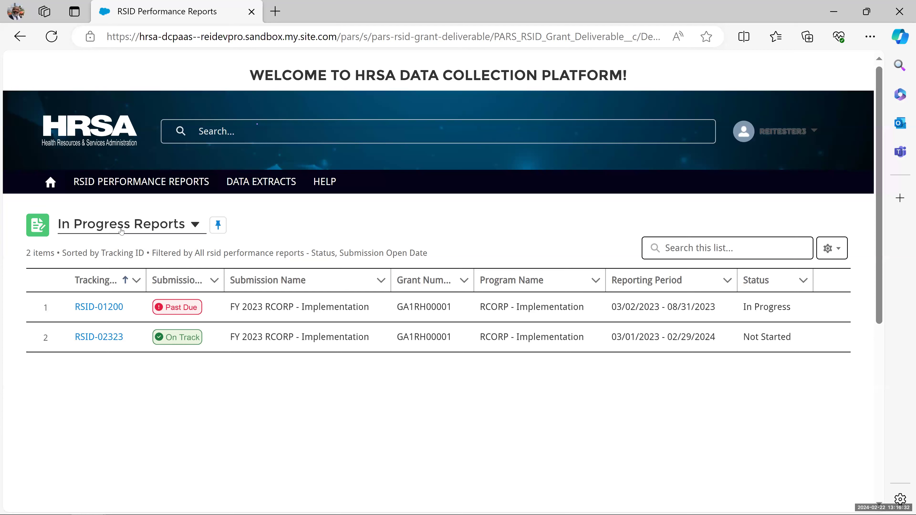
- Pin Recently Viewed as the default list, then switch back to In Progress Reports
left_click(121, 231)
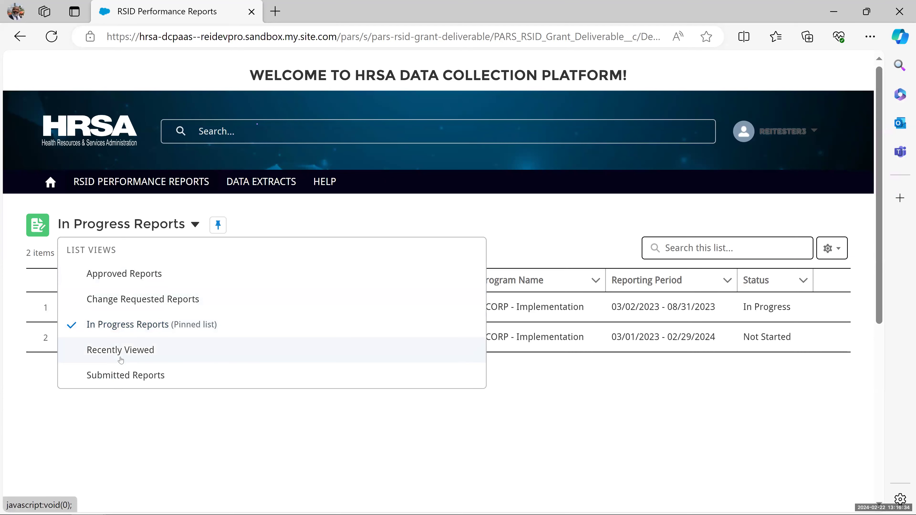
left_click(122, 357)
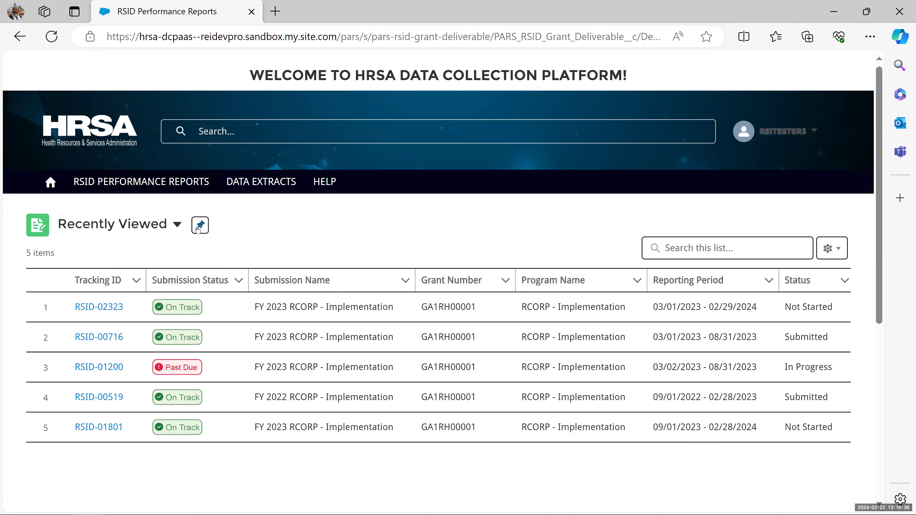
left_click(200, 227)
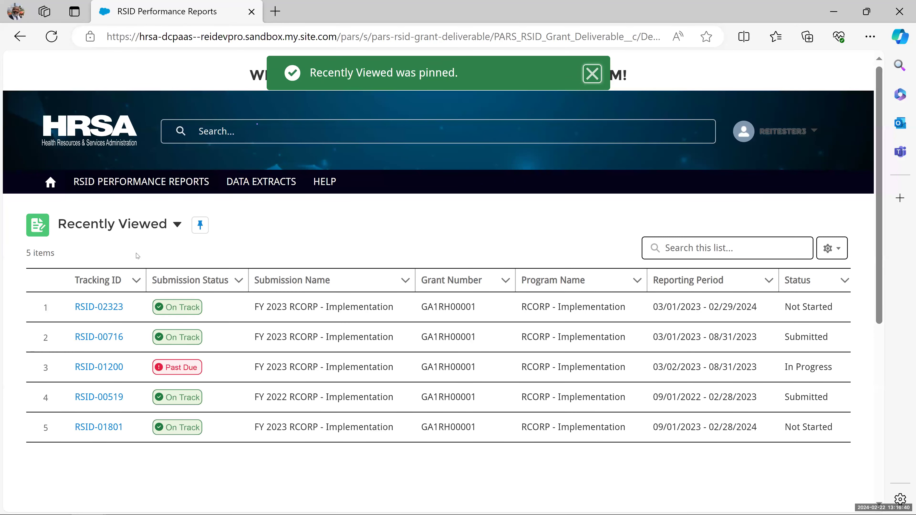
left_click(143, 223)
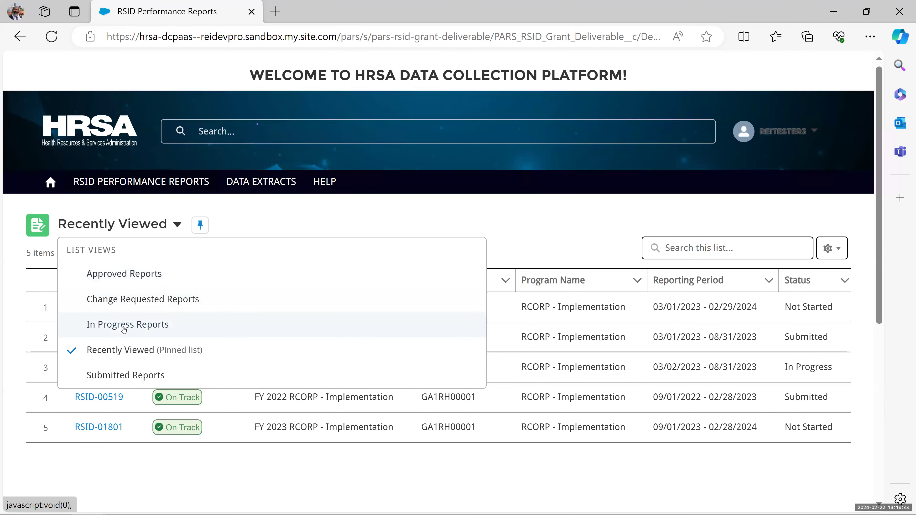
left_click(111, 326)
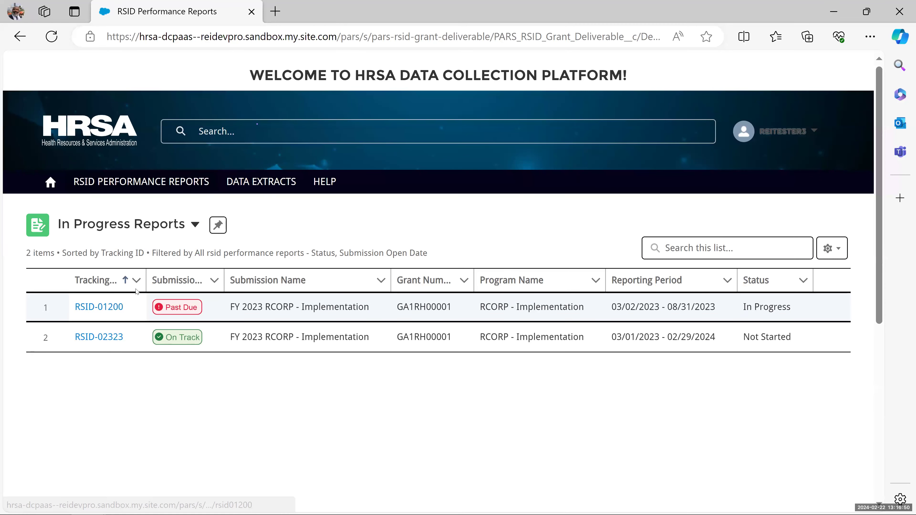
- Widen the Tracking ID, Submission Status and Grant Number column headers until fully readable
left_click_drag(141, 283, 154, 284)
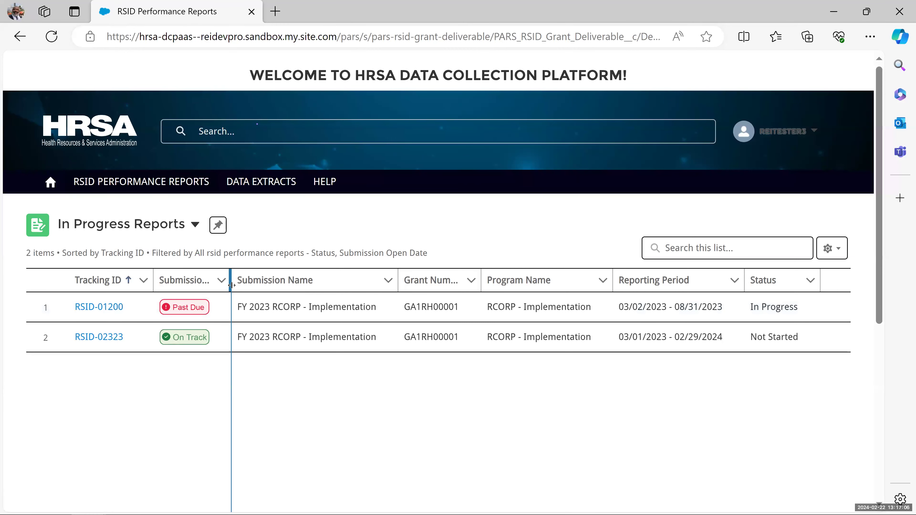
left_click_drag(231, 285, 273, 281)
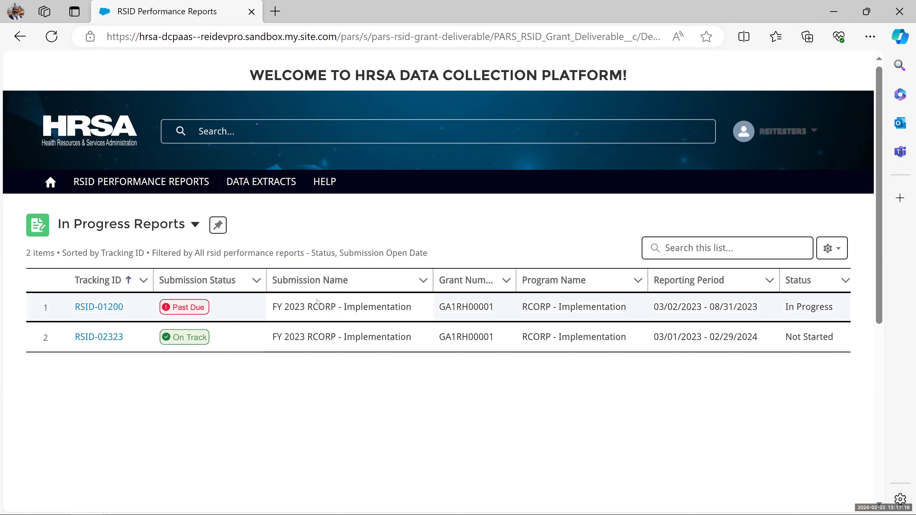
left_click_drag(517, 278, 527, 280)
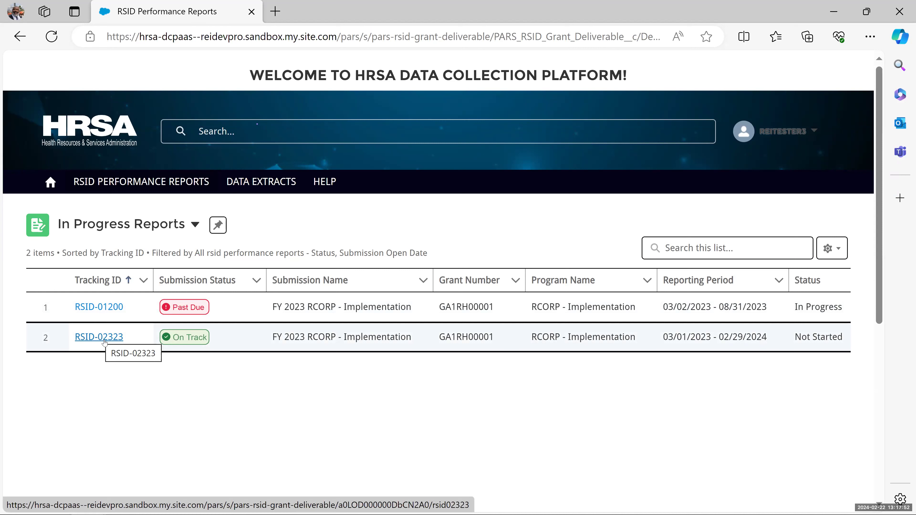
- Open report RSID-02323 and expand the GA1RH00001 grant section
left_click(104, 341)
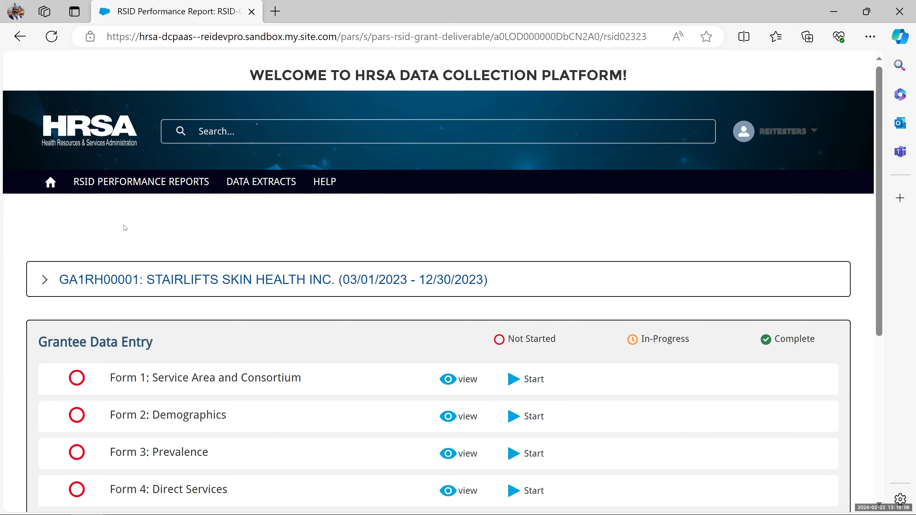
scroll(110, 235, "down", 2)
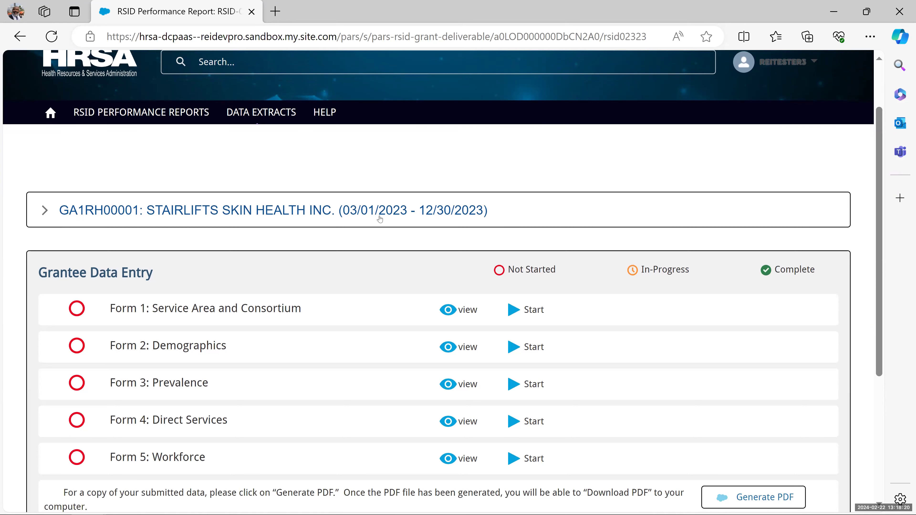
left_click(45, 211)
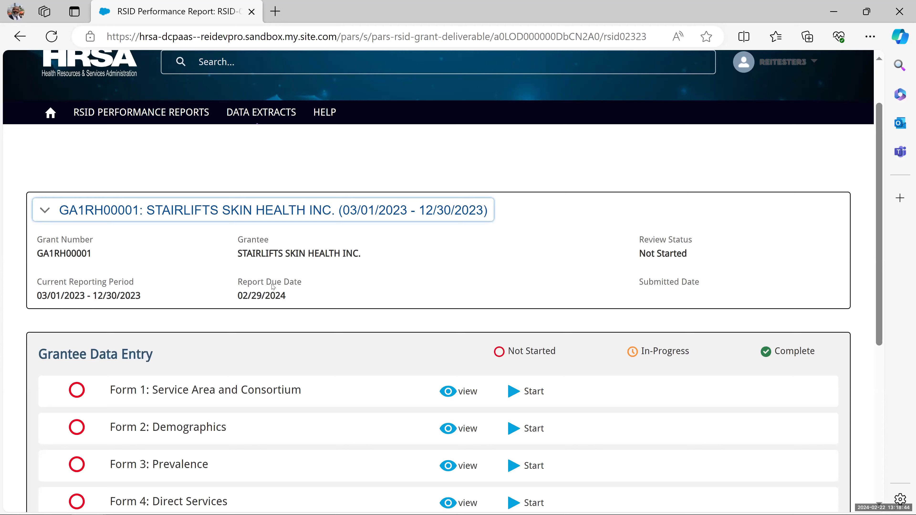
scroll(216, 317, "down", 4)
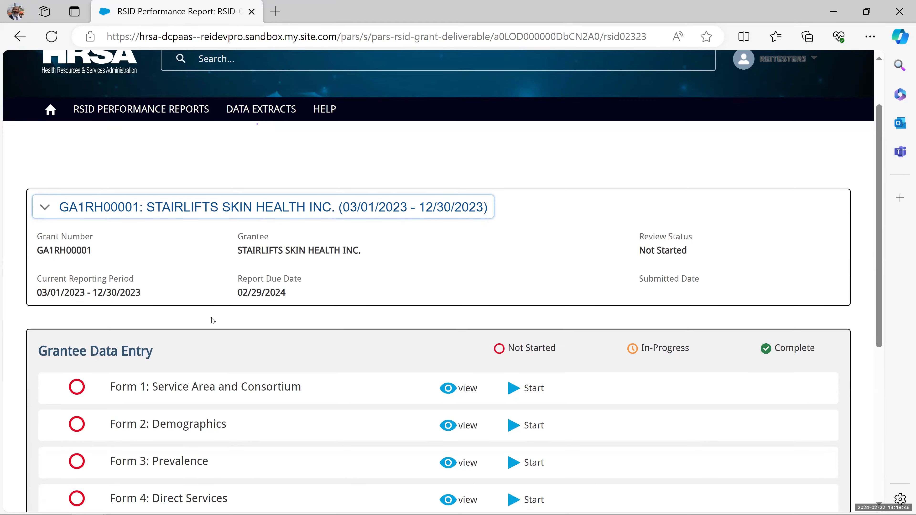
scroll(238, 327, "down", 2)
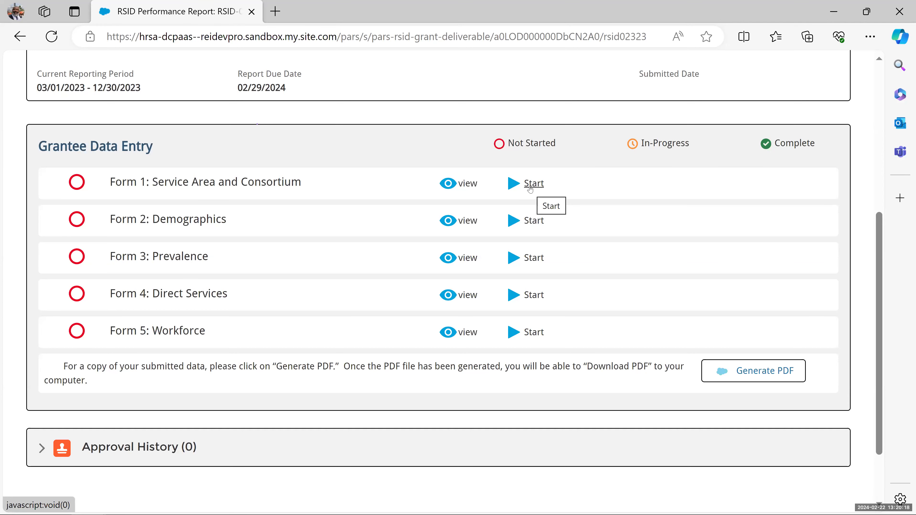
left_click(530, 190)
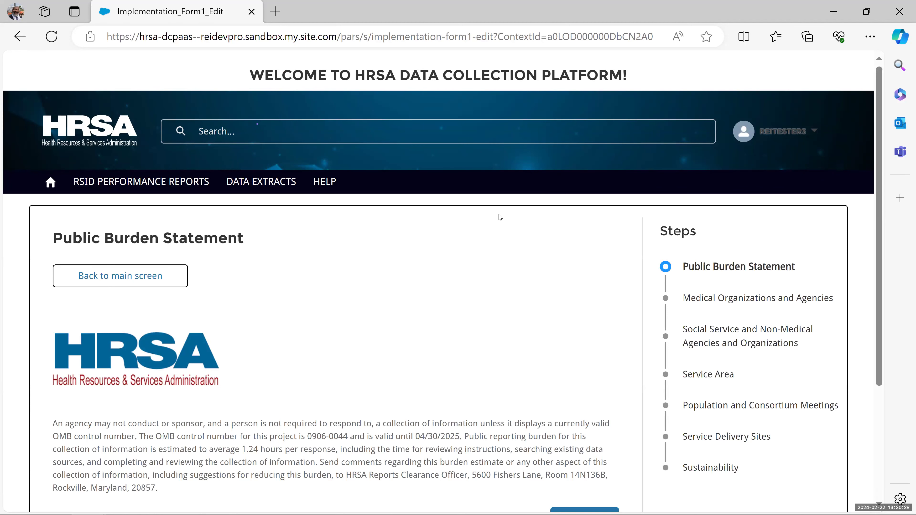
scroll(500, 216, "down", 2)
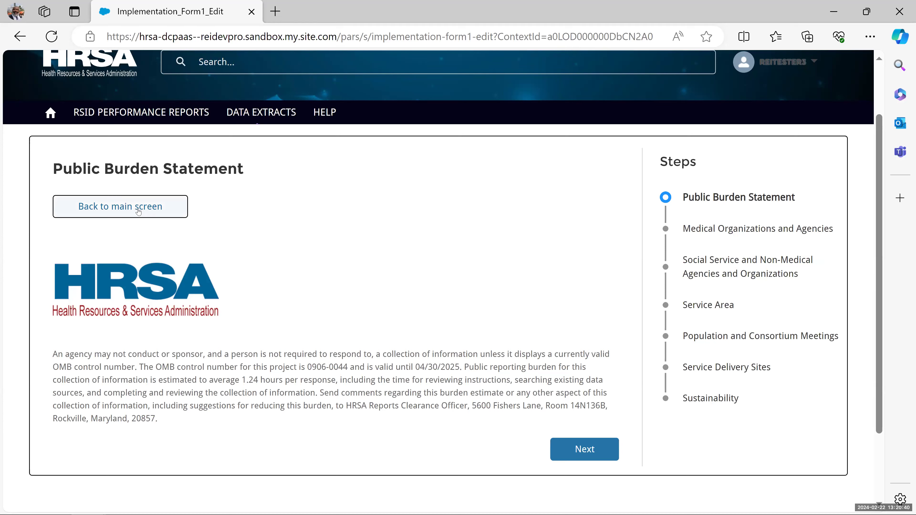
left_click(95, 215)
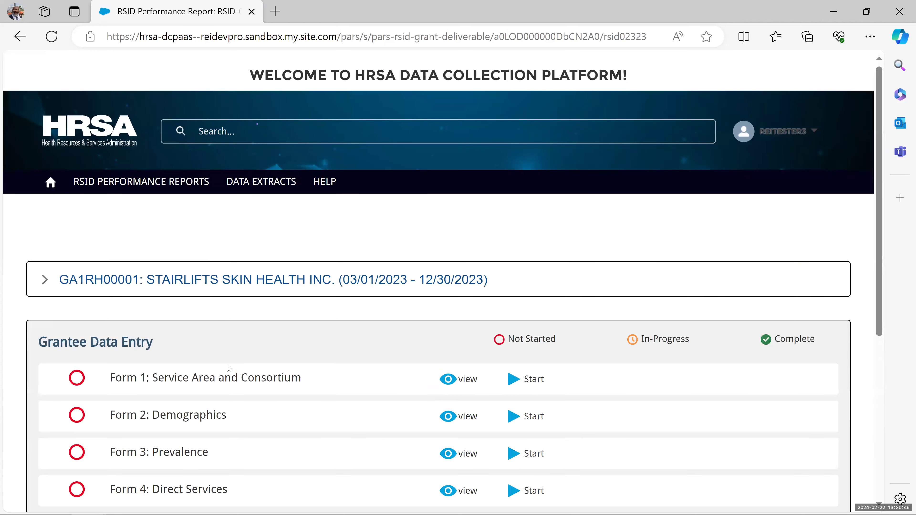
scroll(229, 369, "down", 4)
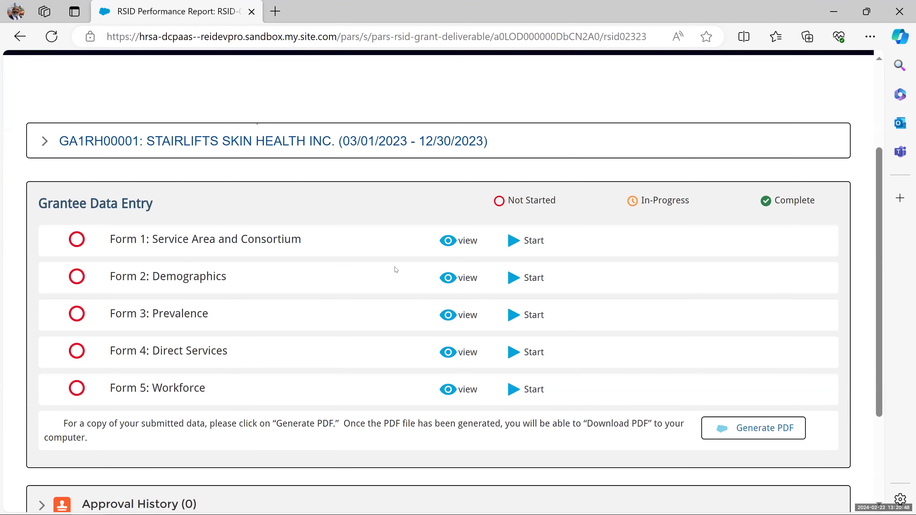
left_click(532, 245)
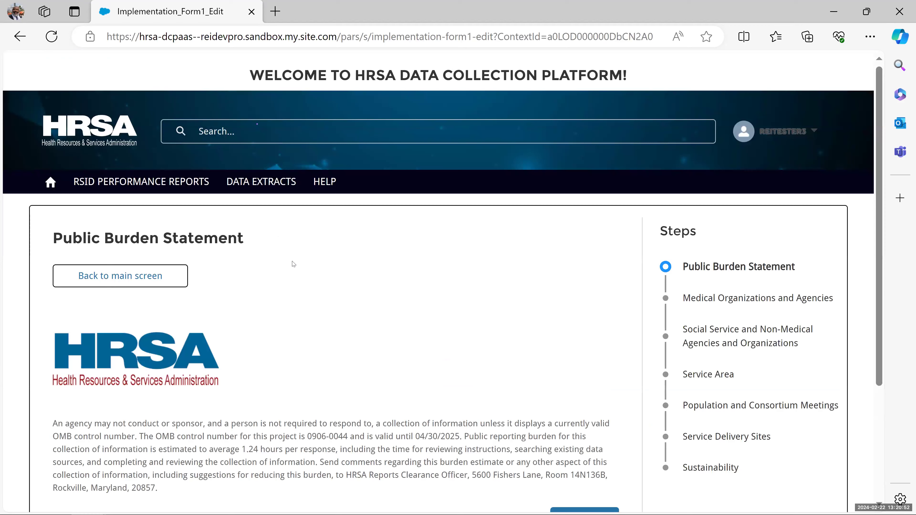
scroll(293, 264, "down", 5)
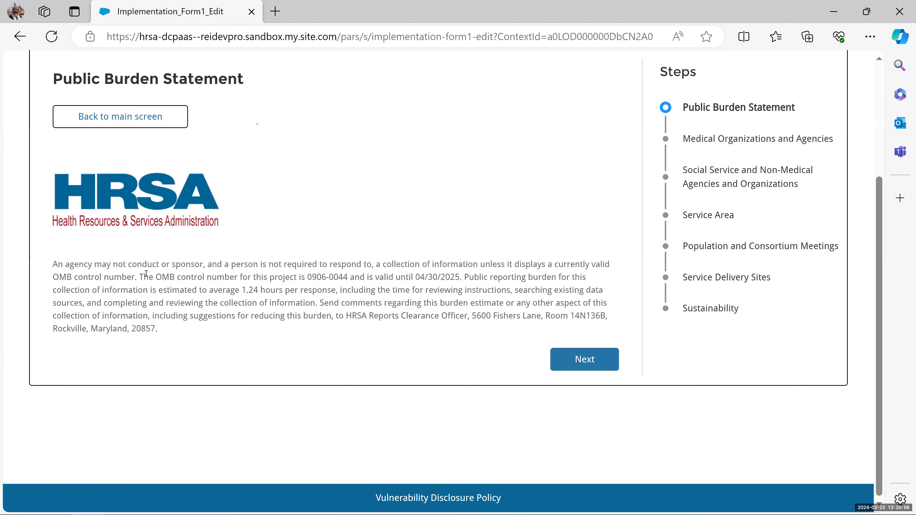
left_click_drag(140, 278, 462, 277)
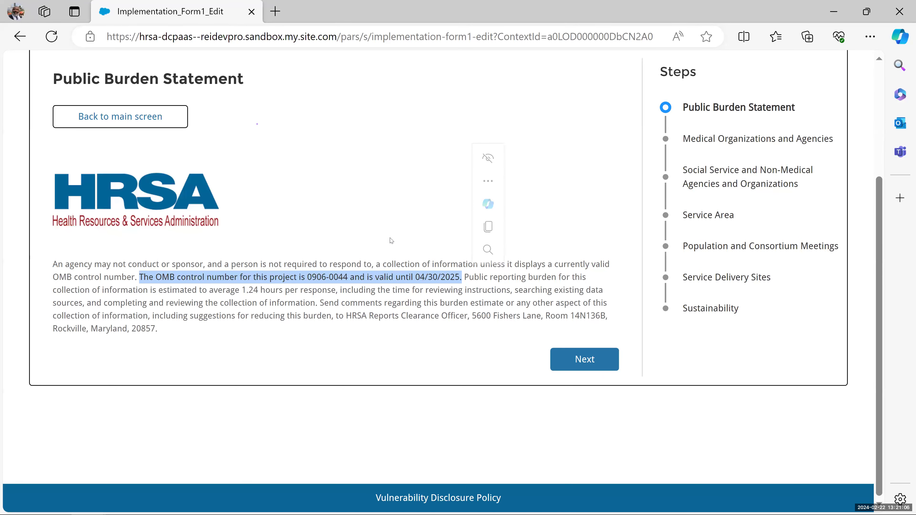
left_click(597, 190)
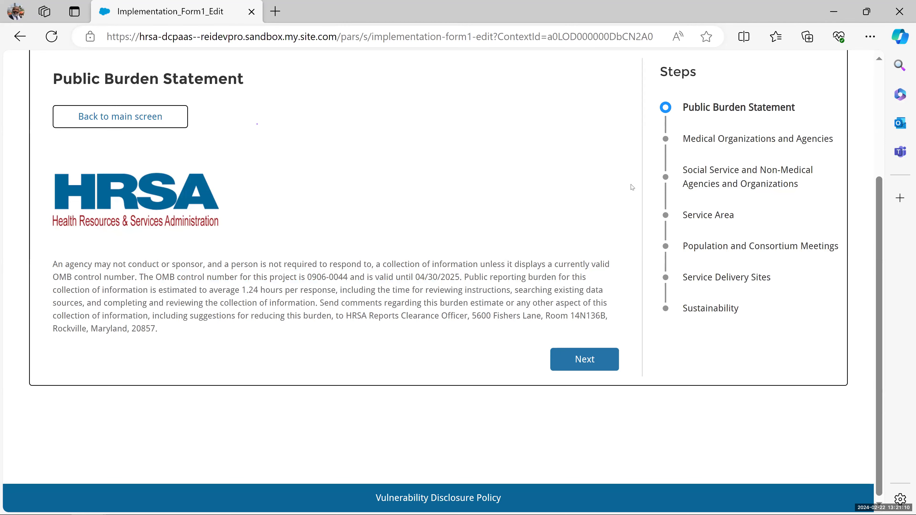
scroll(633, 186, "up", 2)
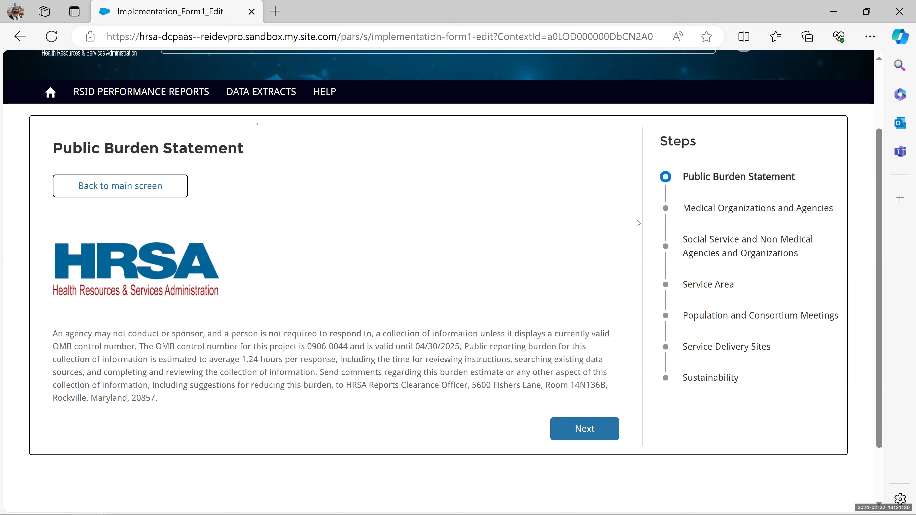
left_click(571, 437)
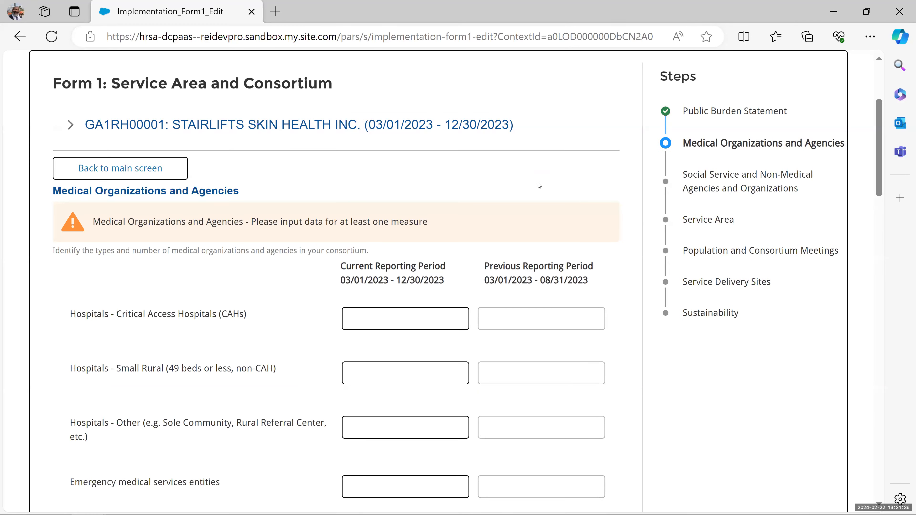
scroll(539, 185, "up", 2)
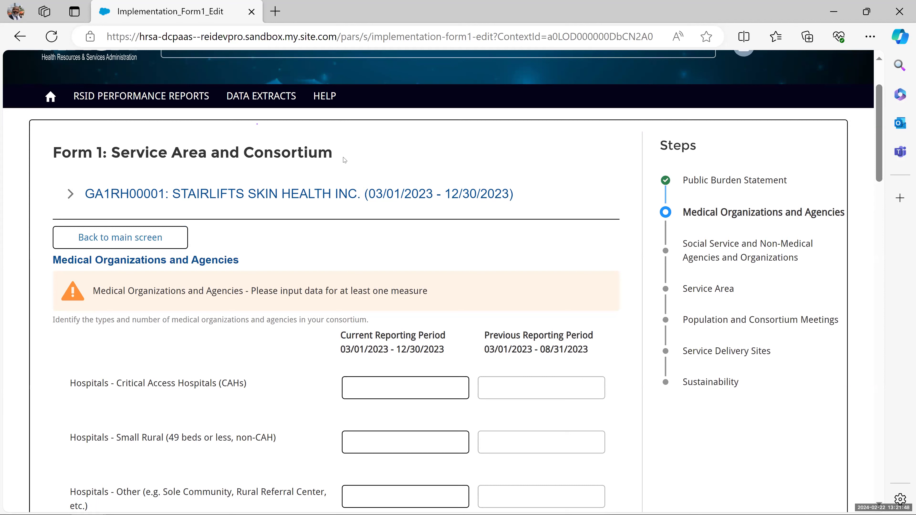
left_click_drag(345, 145, 13, 140)
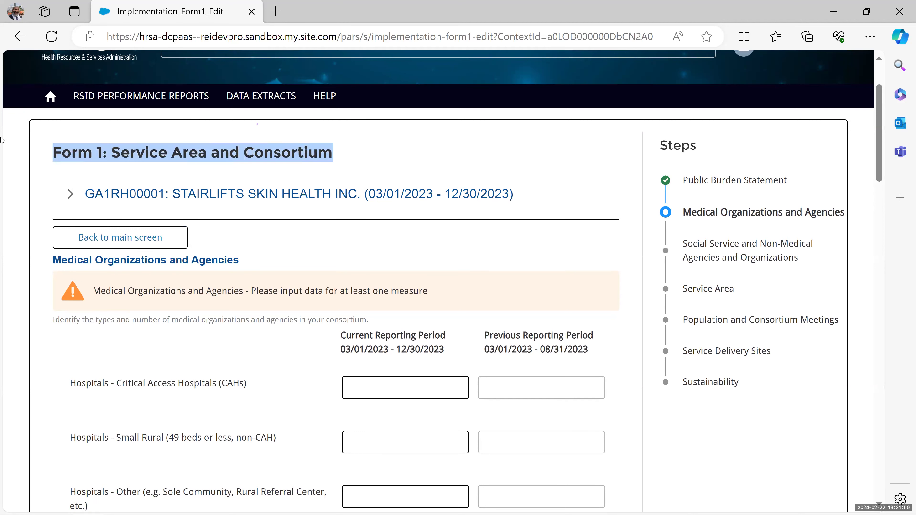
left_click(70, 199)
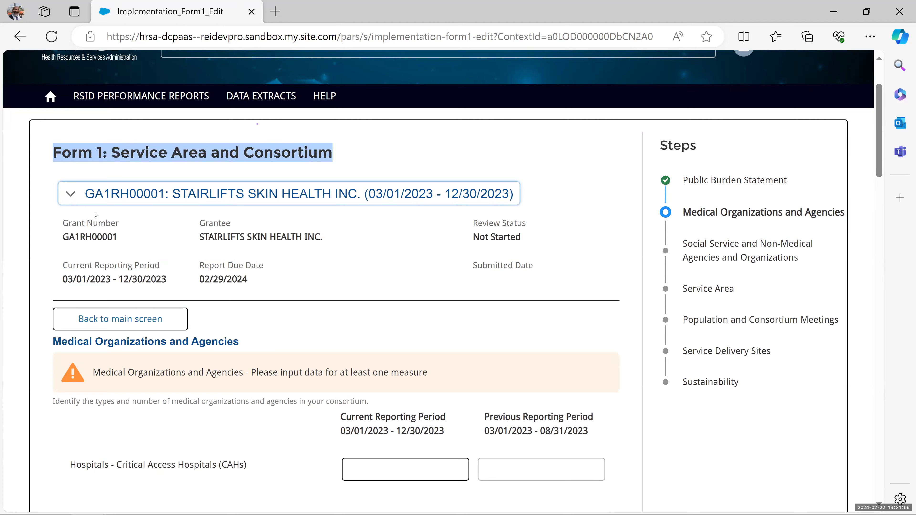
left_click(65, 196)
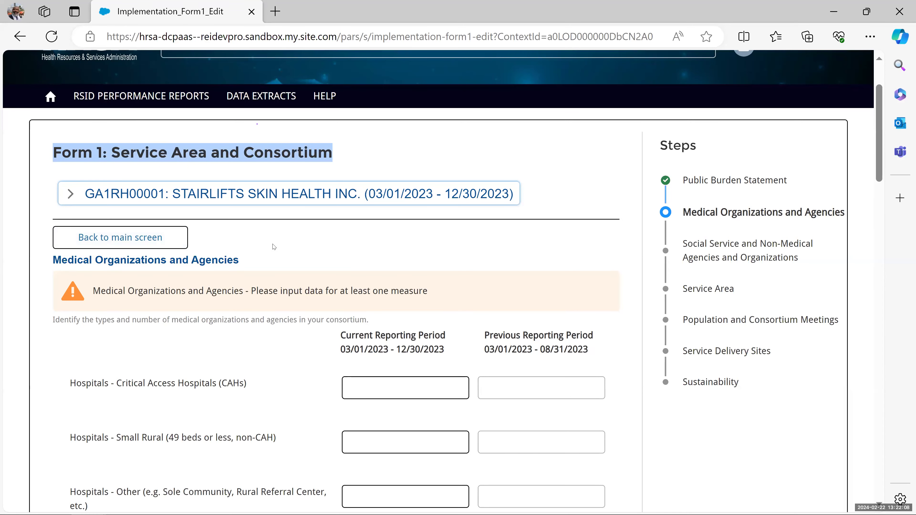
scroll(273, 247, "down", 2)
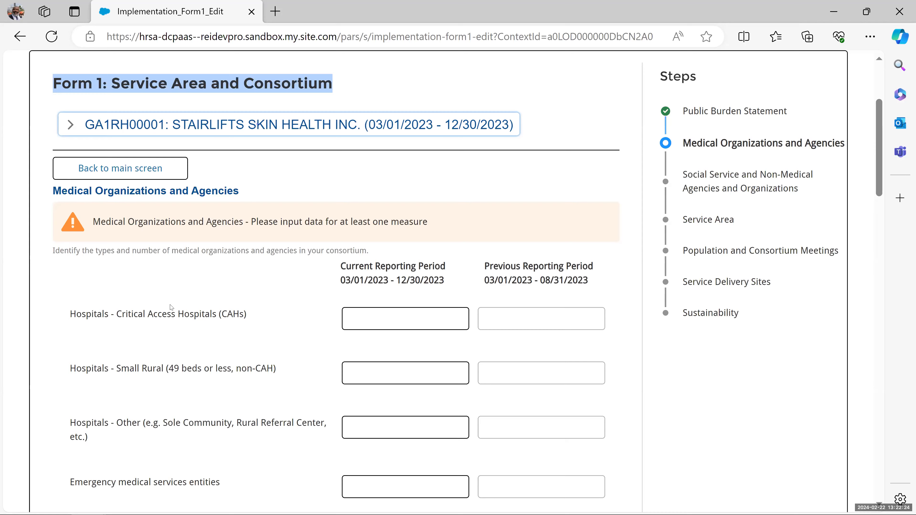
scroll(180, 267, "down", 4)
scroll(184, 245, "up", 2)
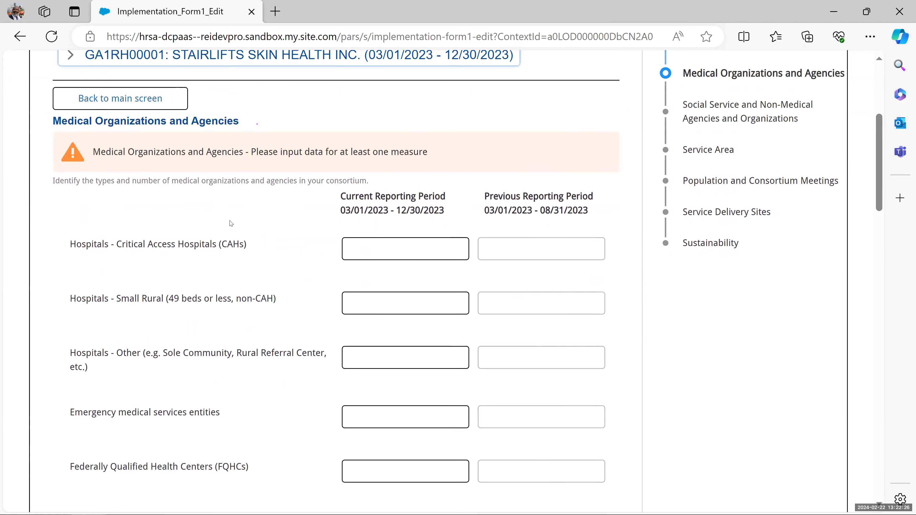
left_click_drag(368, 181, 54, 183)
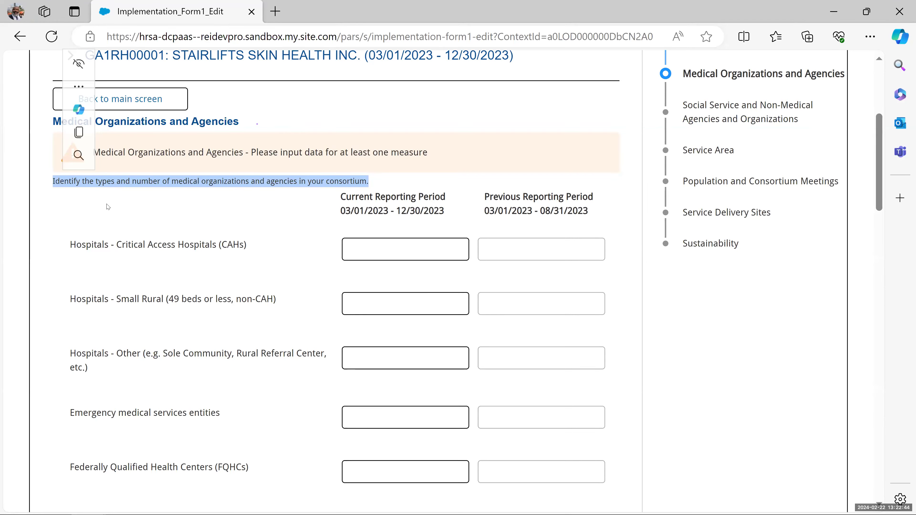
left_click(138, 208)
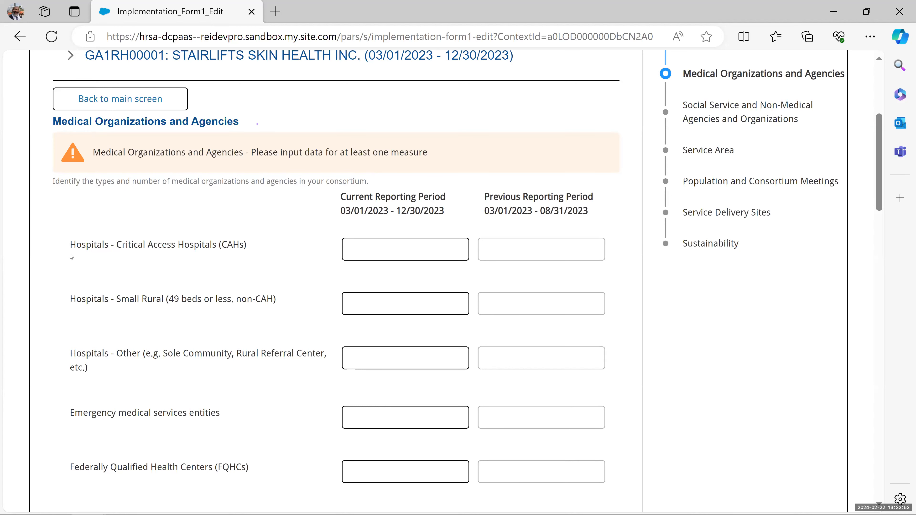
scroll(72, 252, "down", 4)
scroll(71, 256, "up", 2)
scroll(71, 256, "up", 4)
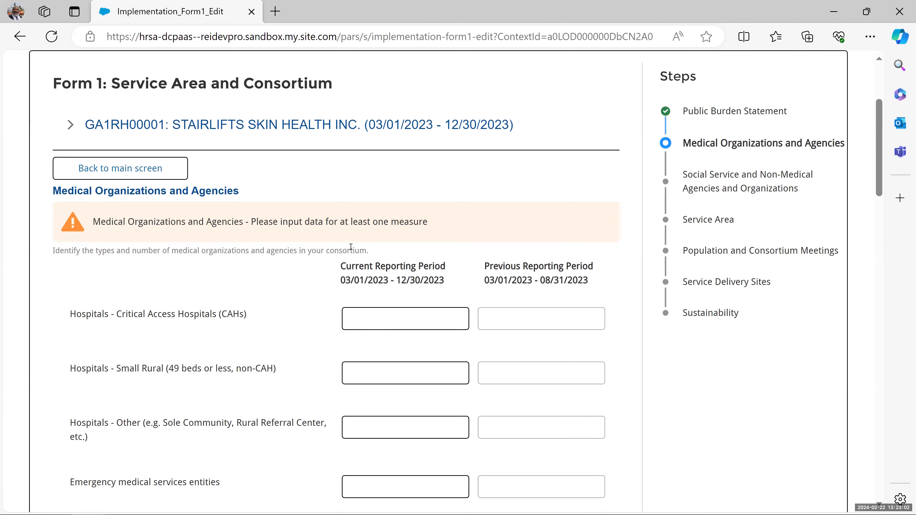
left_click_drag(376, 251, 53, 251)
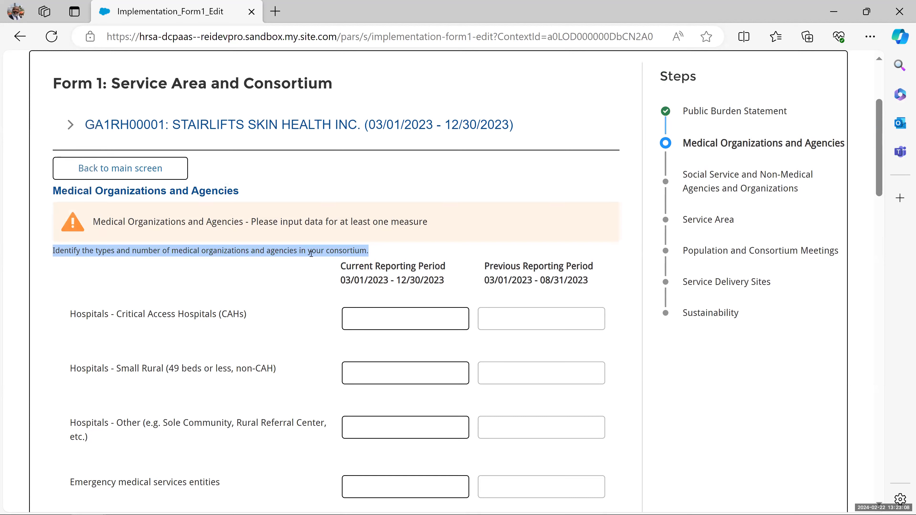
- Enter 56 Critical Access Hospitals and 56.8 Small Rural hospitals for the current period
left_click(373, 318)
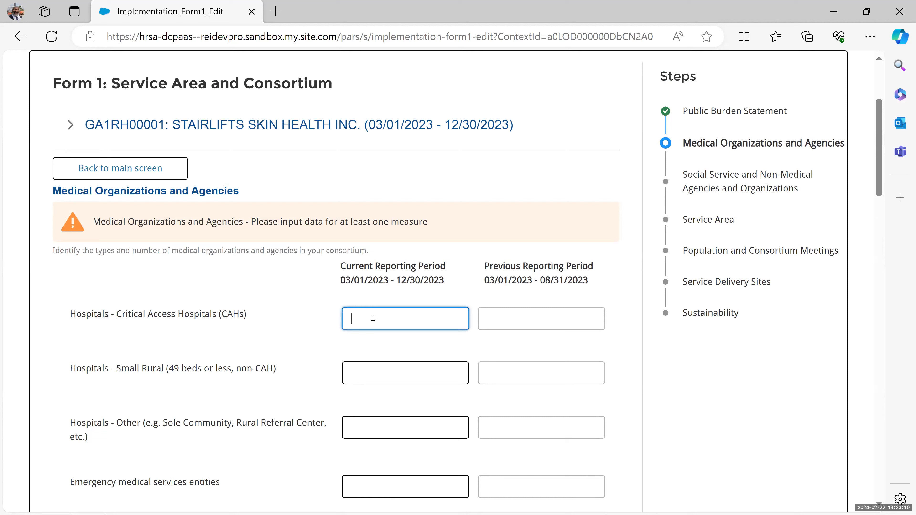
type("56")
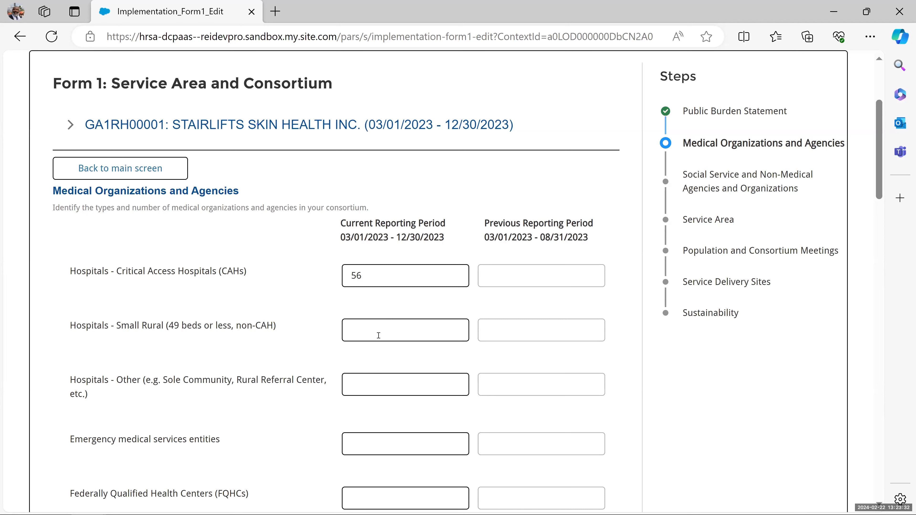
left_click(378, 329)
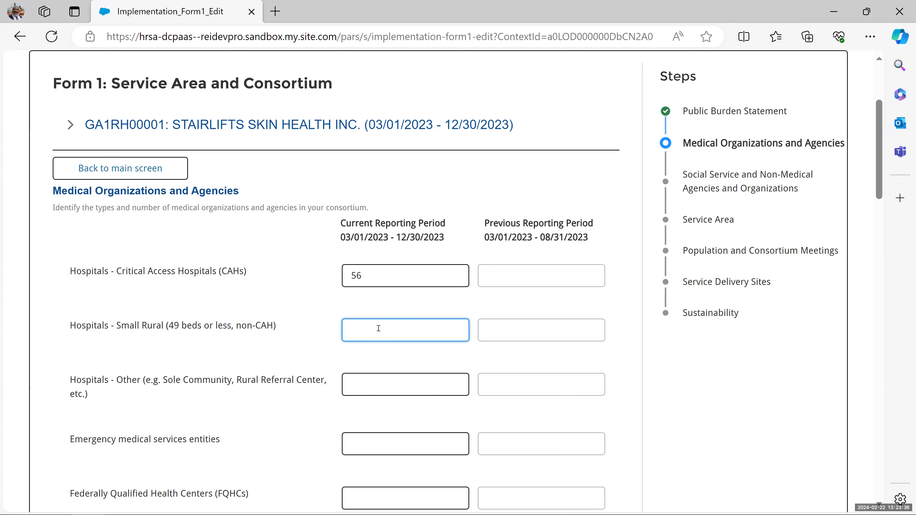
type("56.8")
key("Tab")
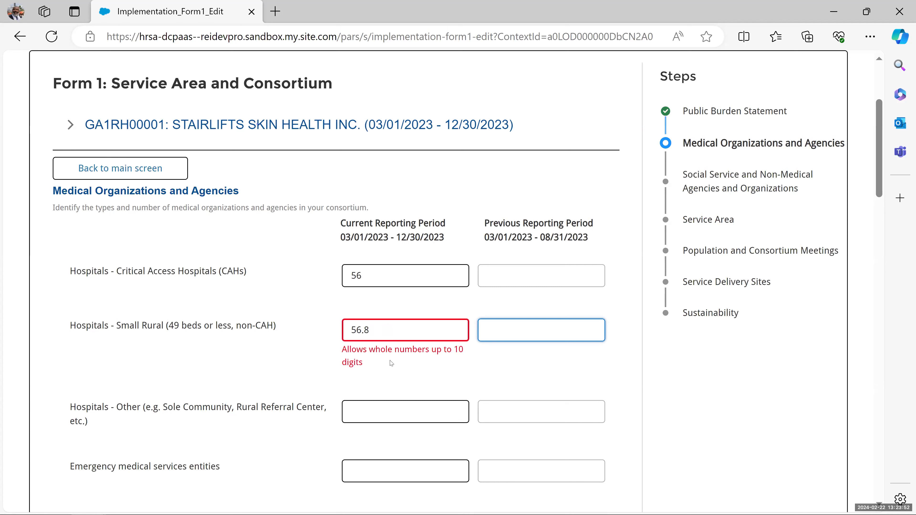
- Fix the rejected Small Rural count, trying an over-long number before settling on 5
left_click(415, 330)
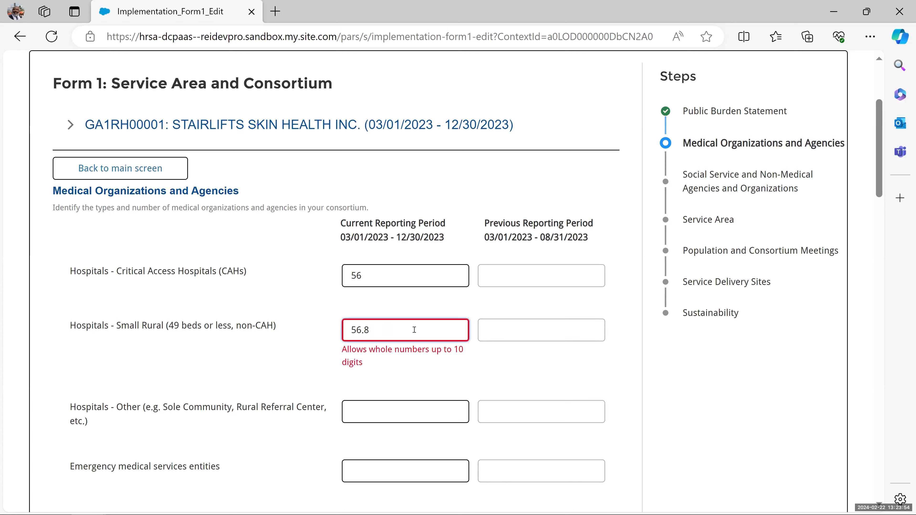
key("BackSpace")
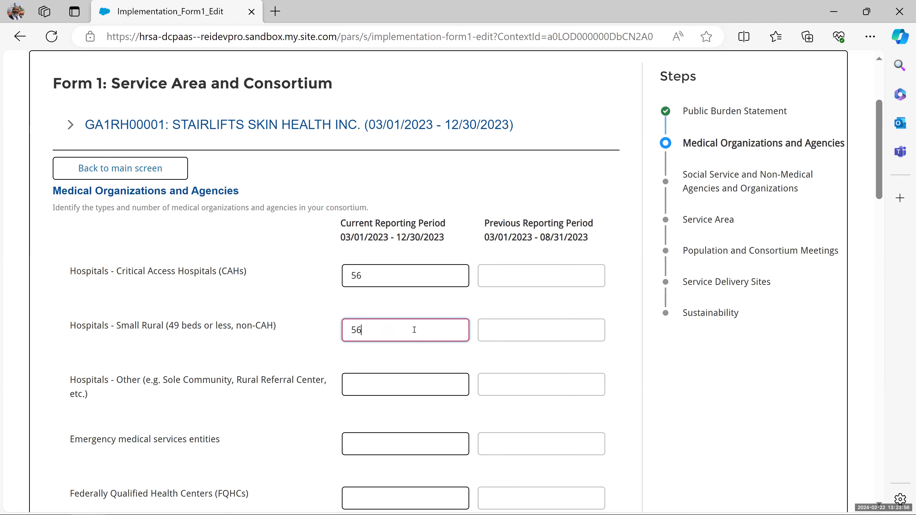
type("567")
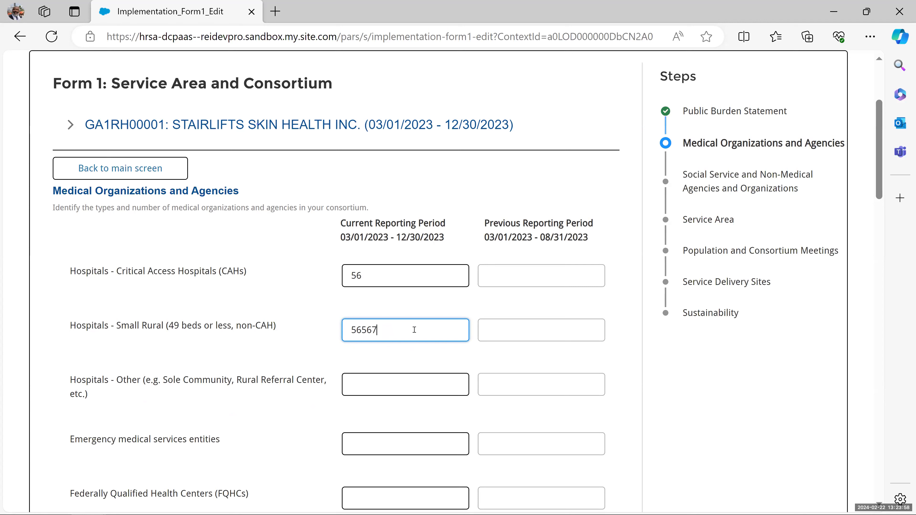
type("89432156")
key("Tab")
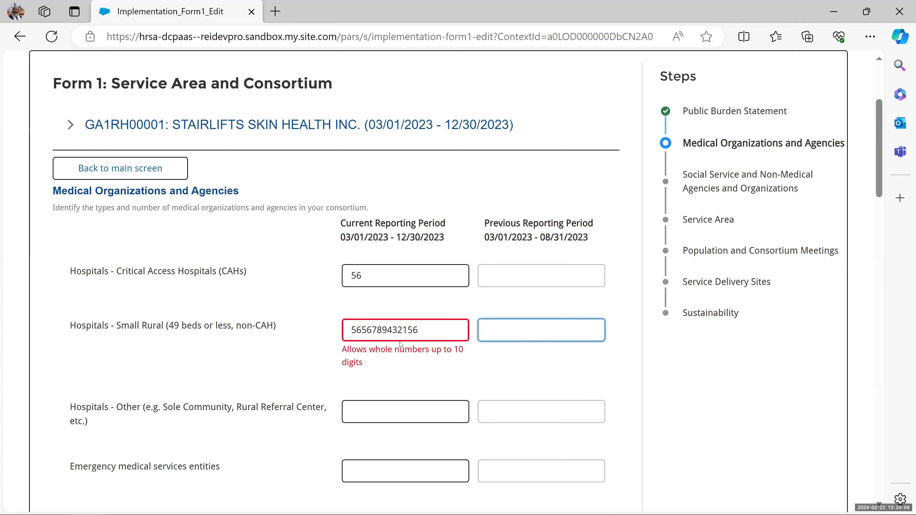
left_click(427, 327)
key("shift+Left")
key("shift+Left")
key("shift+Left")
key("shift+Left")
key("shift+Left")
key("shift+Left")
key("shift+Left")
key("shift+Left")
key("shift+Left")
key("shift+Left")
key("shift+Left")
key("shift+Left")
key("shift+Left")
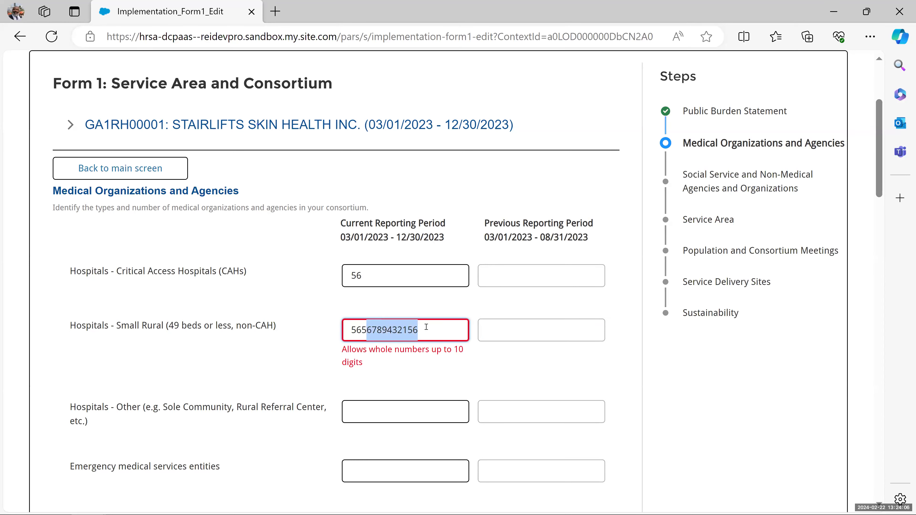
type("5")
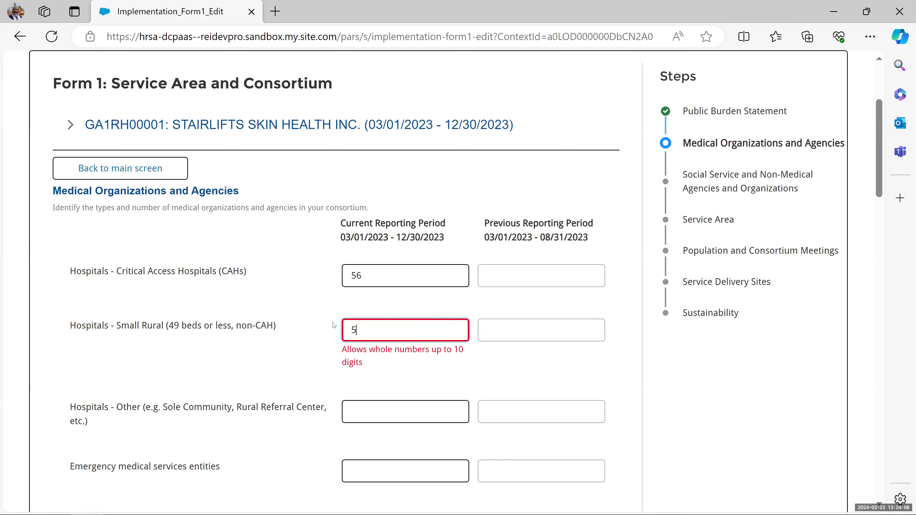
key("Tab")
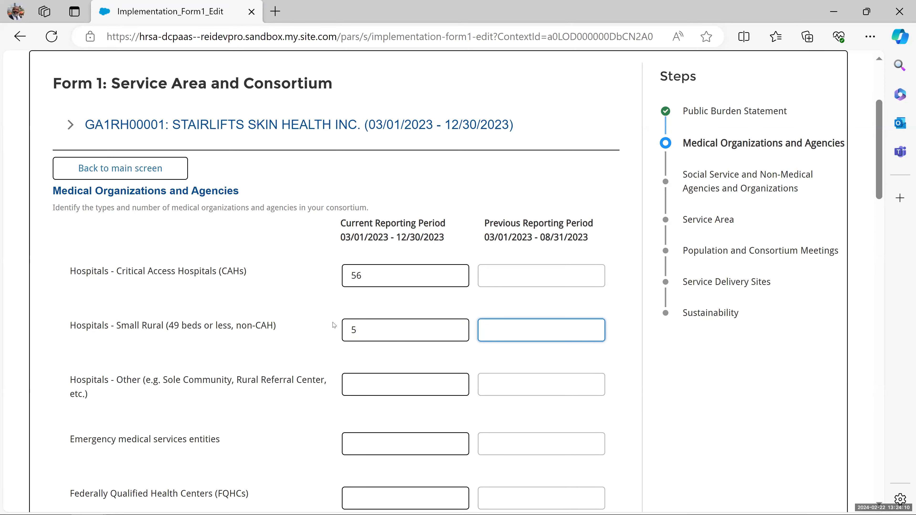
- Scroll down the form to the Other medical agencies Type 1–3 Value and Specify rows
scroll(408, 355, "down", 1)
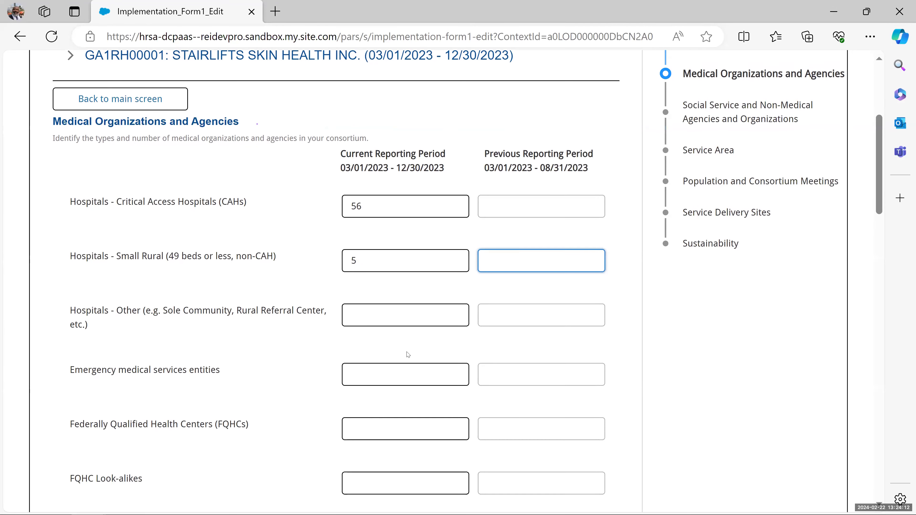
scroll(400, 352, "down", 2)
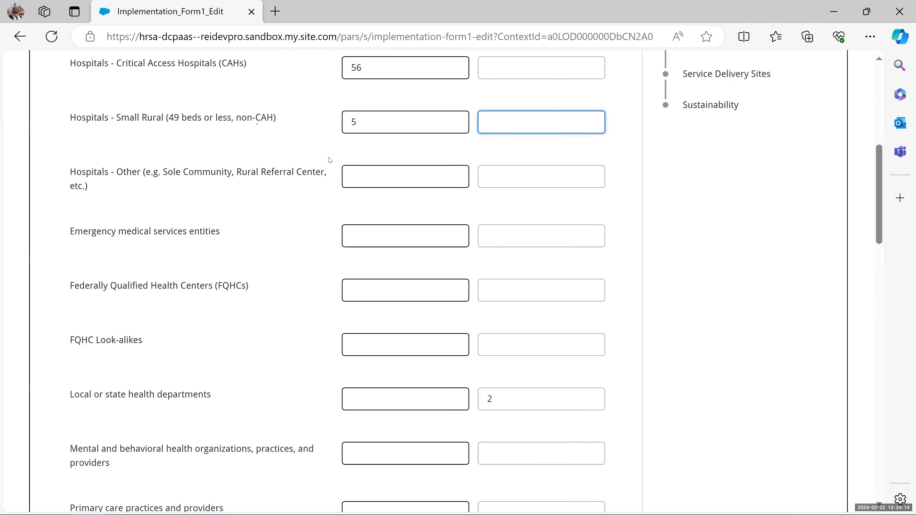
scroll(325, 272, "down", 4)
scroll(337, 285, "down", 2)
scroll(349, 248, "down", 2)
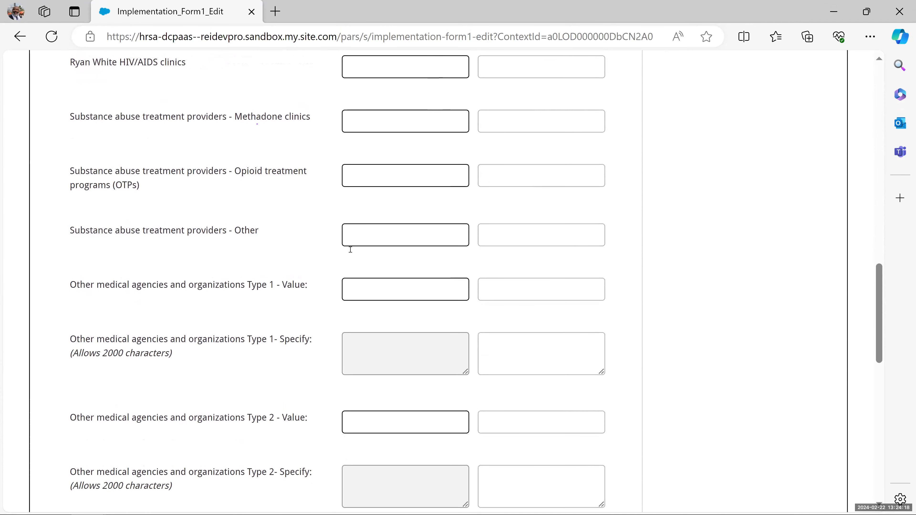
scroll(358, 246, "down", 2)
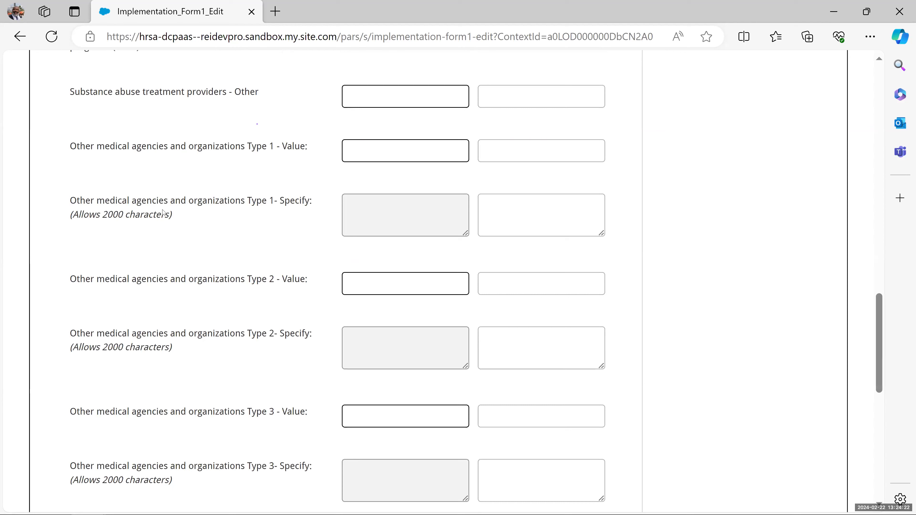
scroll(203, 116, "up", 10)
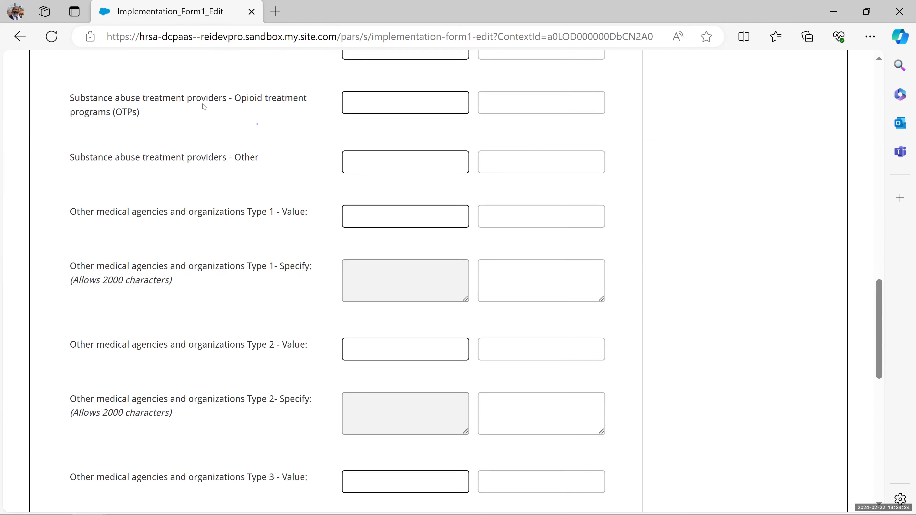
scroll(199, 126, "down", 8)
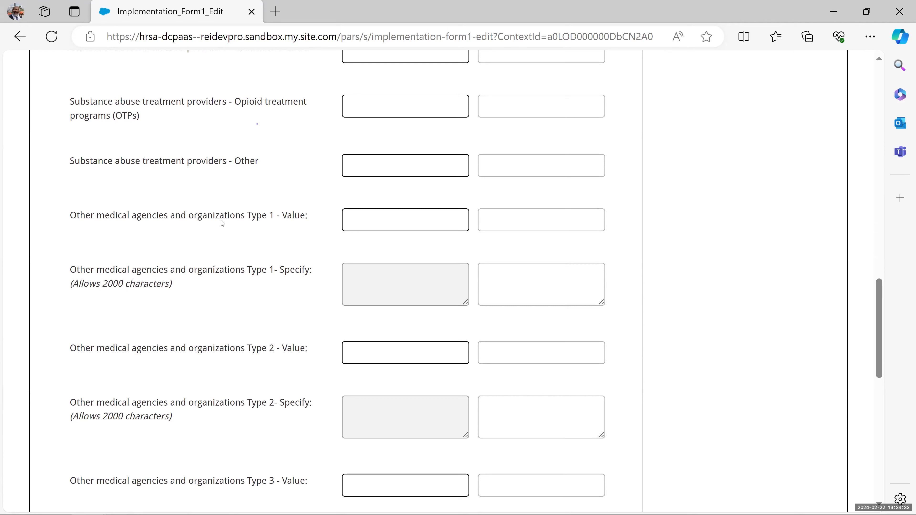
- Enter 4 for Other medical agencies Type 1, specified as 'Immunization Clinic', and enlarge its box
left_click(398, 219)
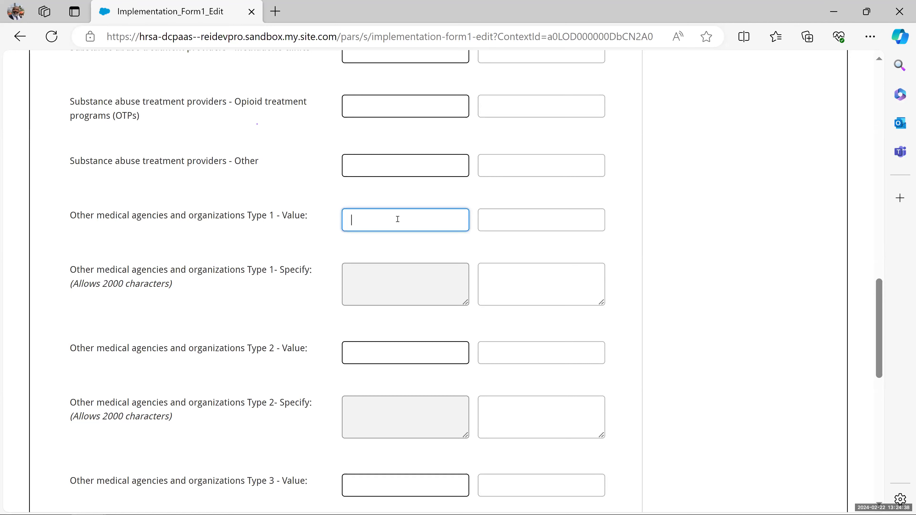
type("4")
left_click(378, 280)
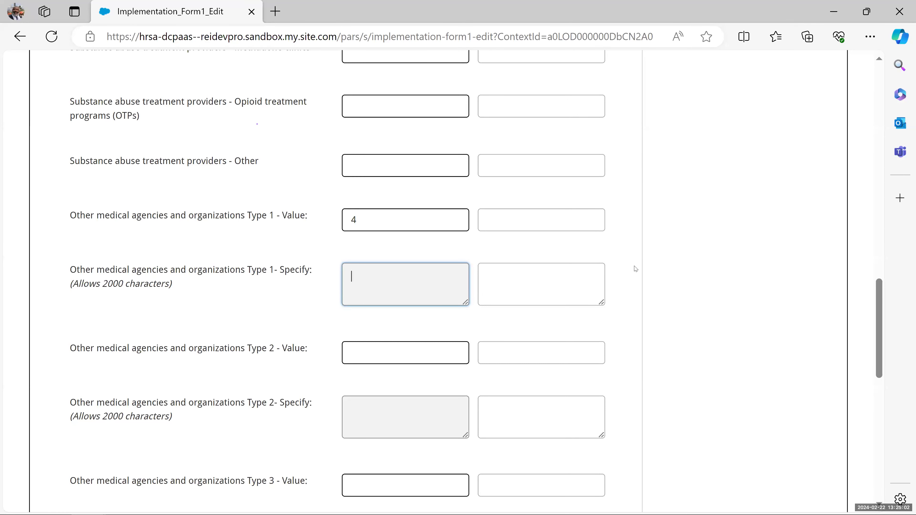
type("Immuni")
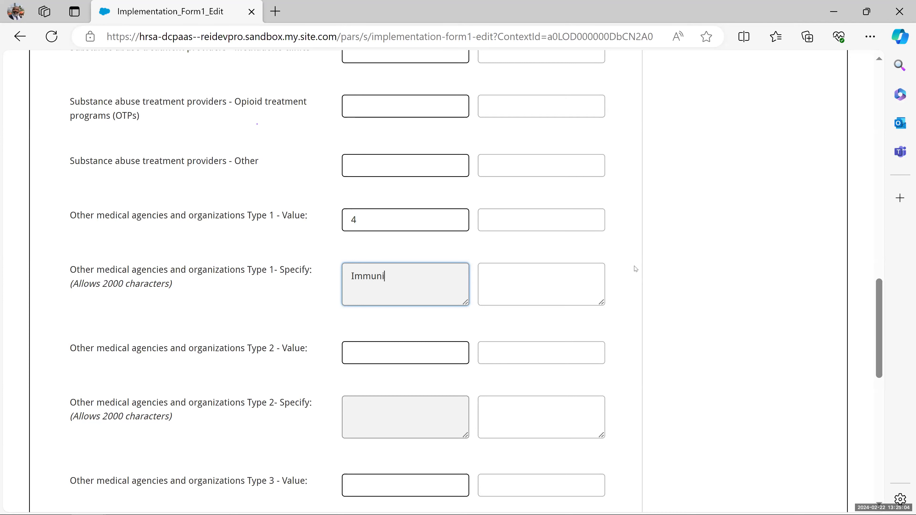
type("zation Clinic")
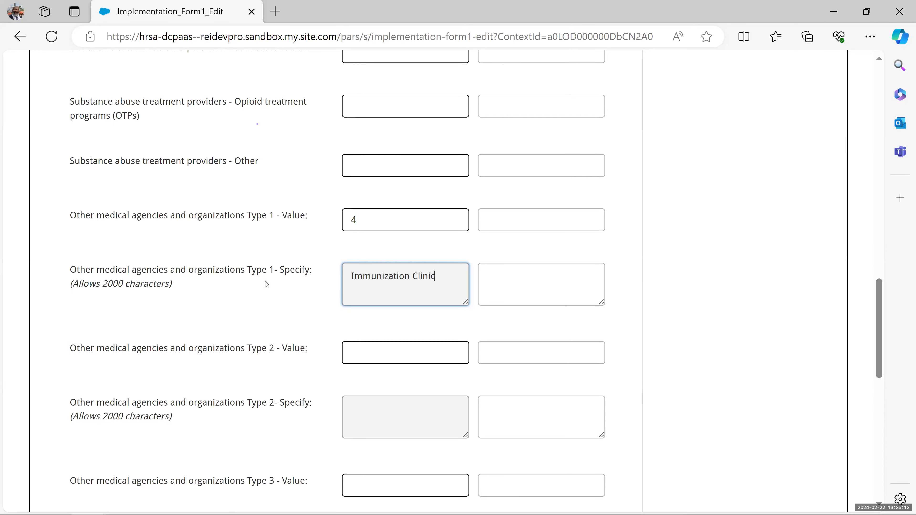
left_click_drag(175, 285, 68, 292)
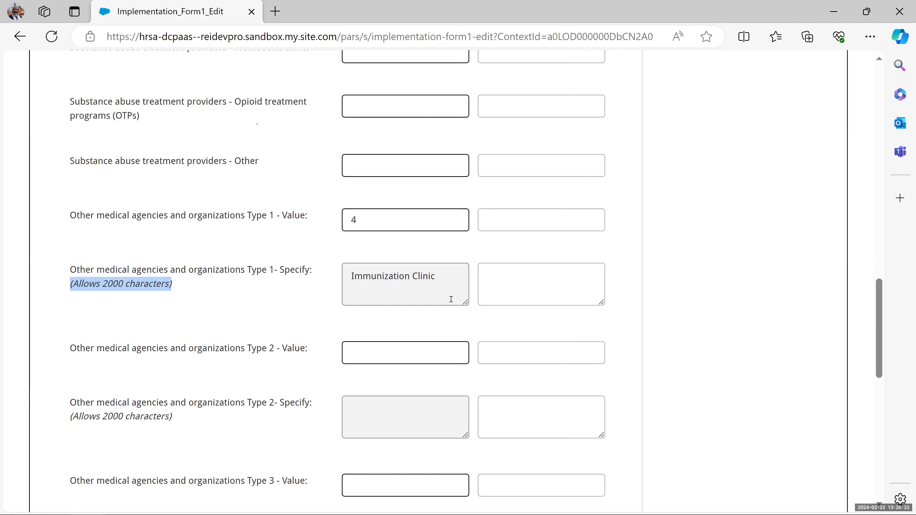
mouse_move(466, 302)
left_mouse_down()
mouse_move(467, 385)
mouse_move(448, 508)
mouse_move(465, 480)
mouse_move(466, 298)
left_mouse_up()
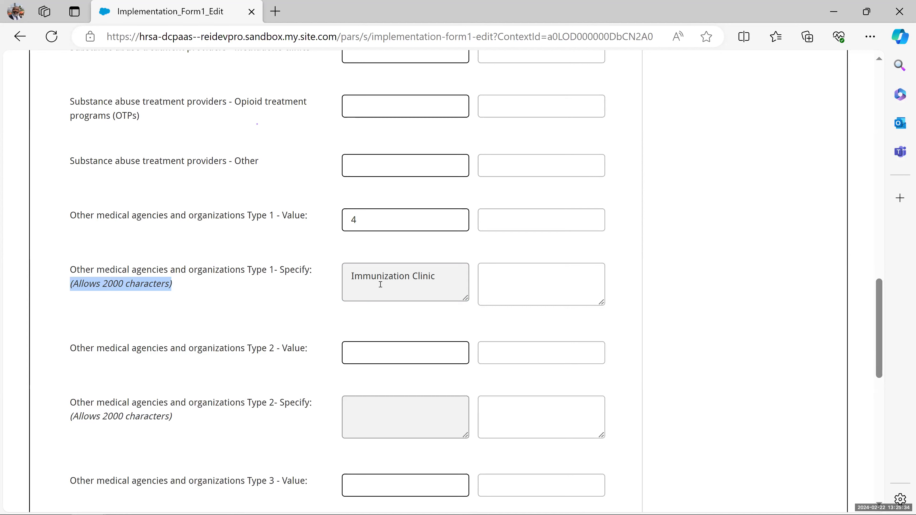
scroll(393, 338, "down", 3)
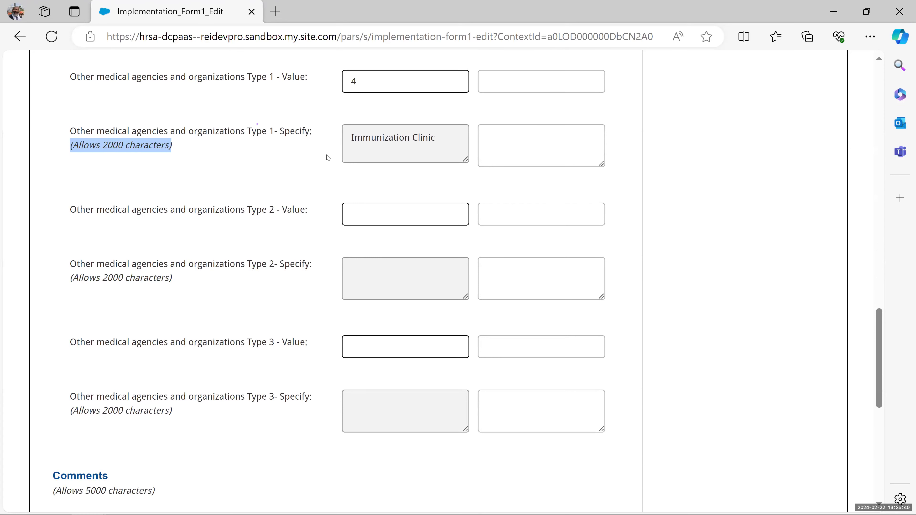
- Enter 5 for Other medical agencies Type 2, leaving its Specify box empty
left_click(390, 214)
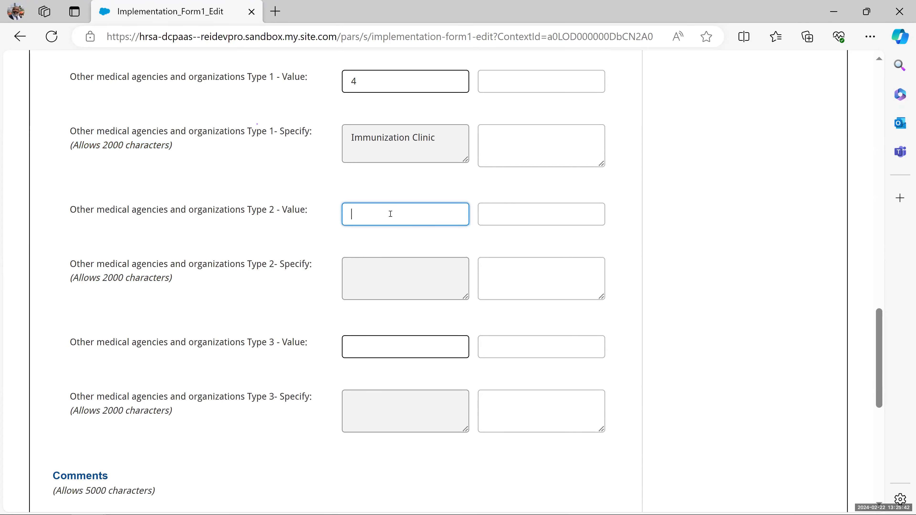
type("5")
left_click(364, 259)
scroll(364, 258, "down", 2)
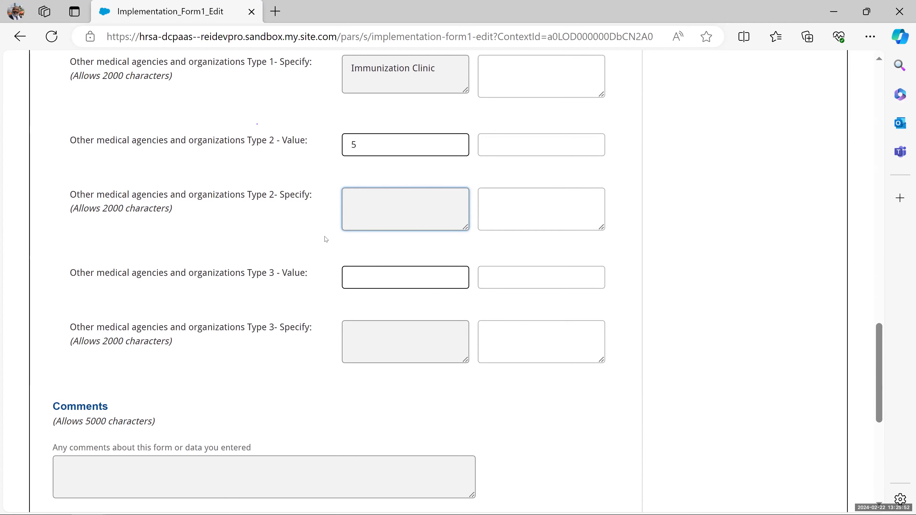
scroll(309, 293, "down", 4)
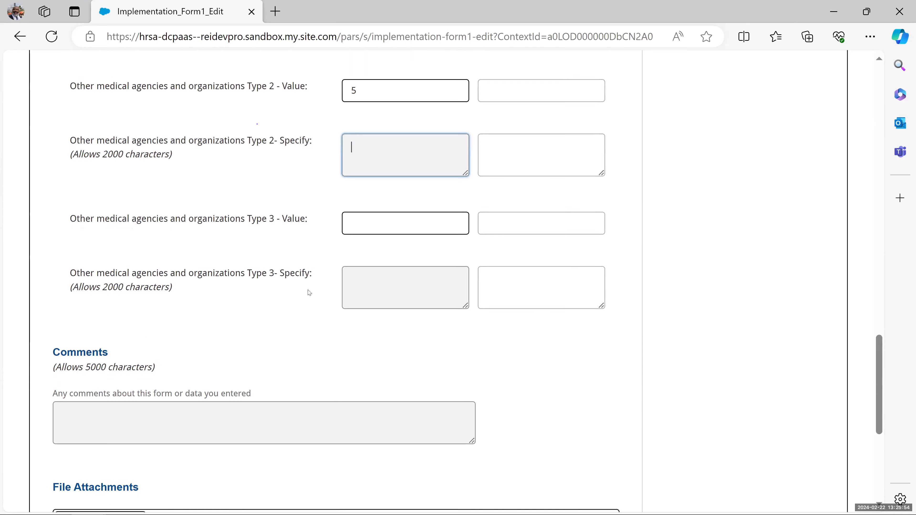
scroll(279, 278, "down", 2)
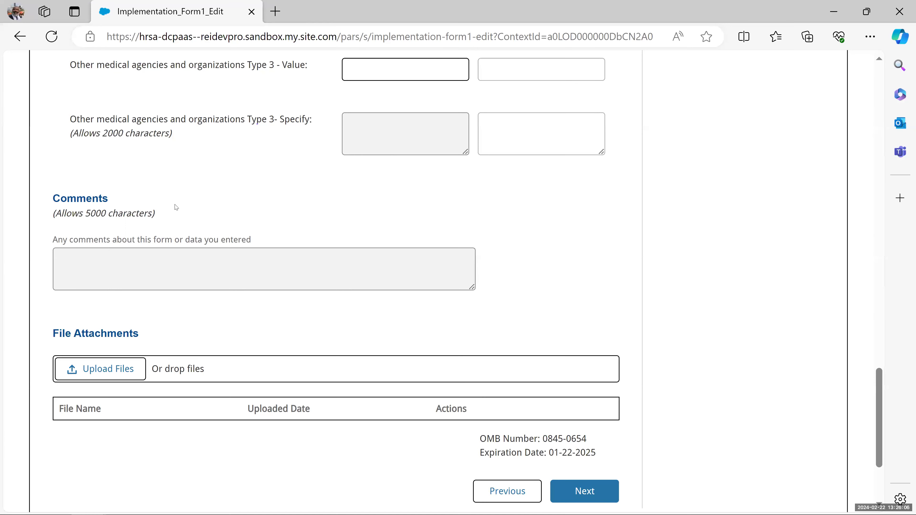
- Write 'Step 2 Form comment' in the form's Comments box
left_click(160, 273)
type("S")
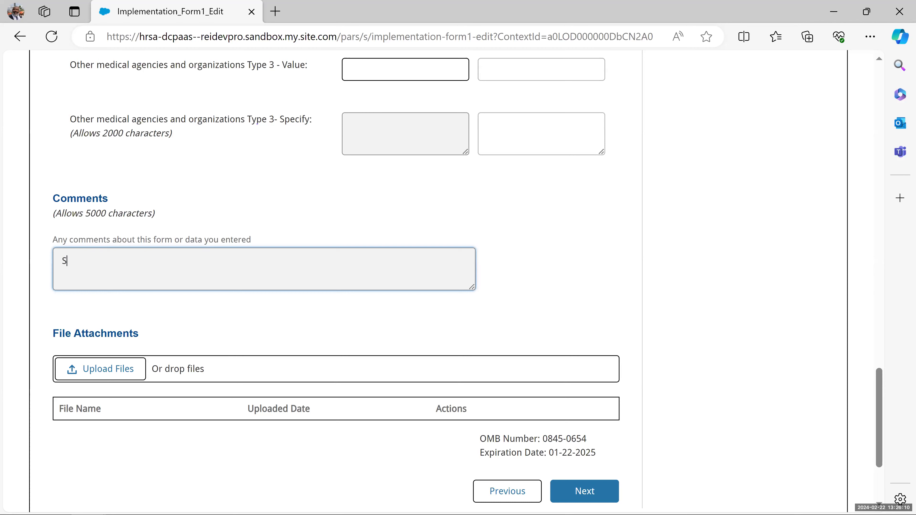
type("tep 2 ")
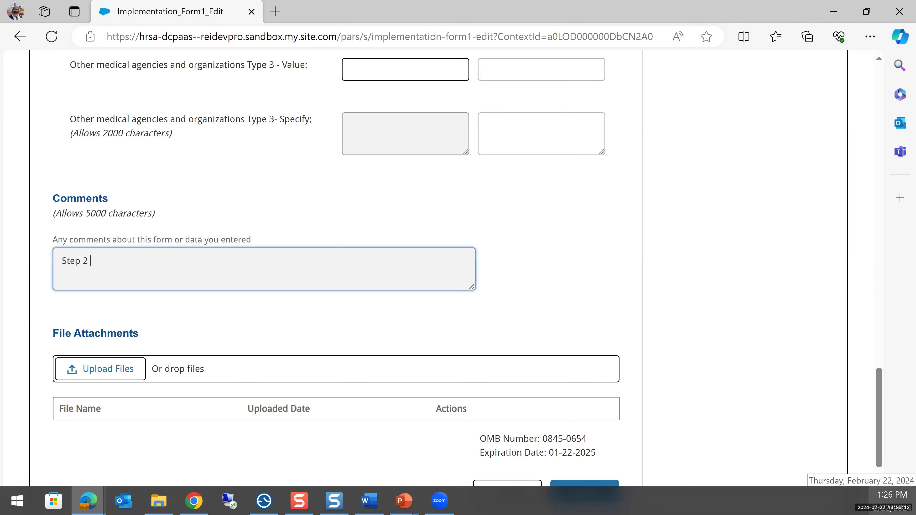
type("Form")
type(" oomment")
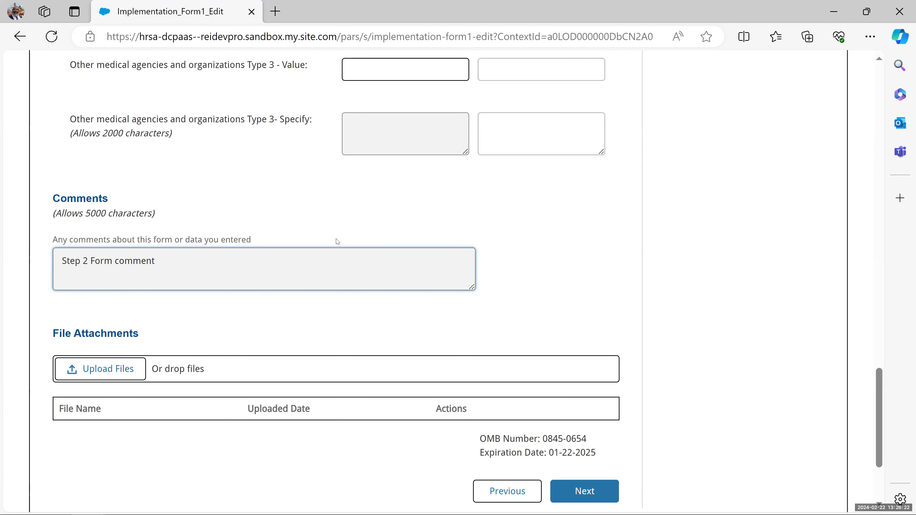
scroll(371, 251, "down", 2)
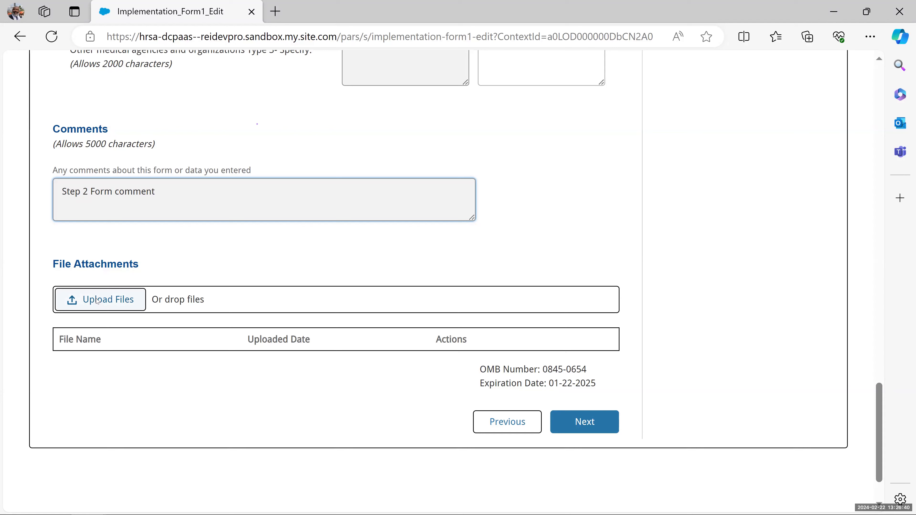
- Upload List Serve Participants.docx from C:\Demo Files as a form attachment
left_click(97, 302)
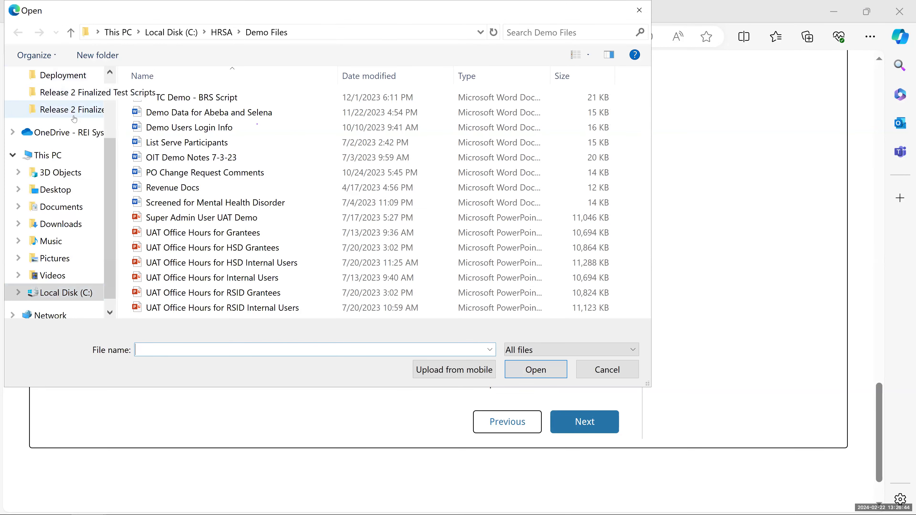
scroll(58, 144, "up", 2)
scroll(47, 216, "down", 3)
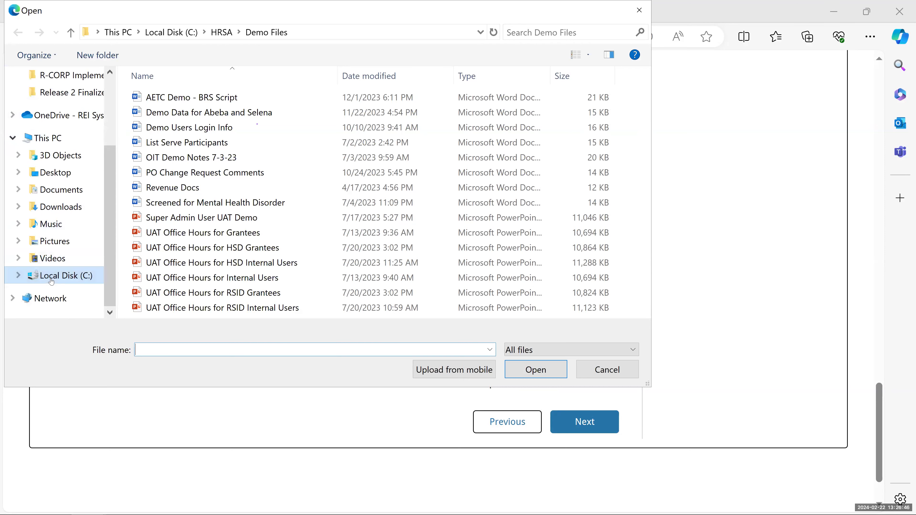
left_click(51, 277)
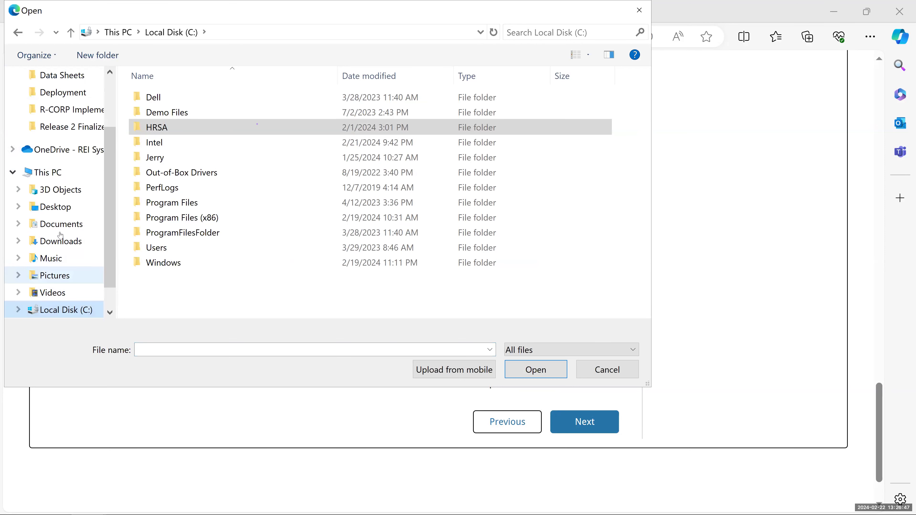
double_click(171, 112)
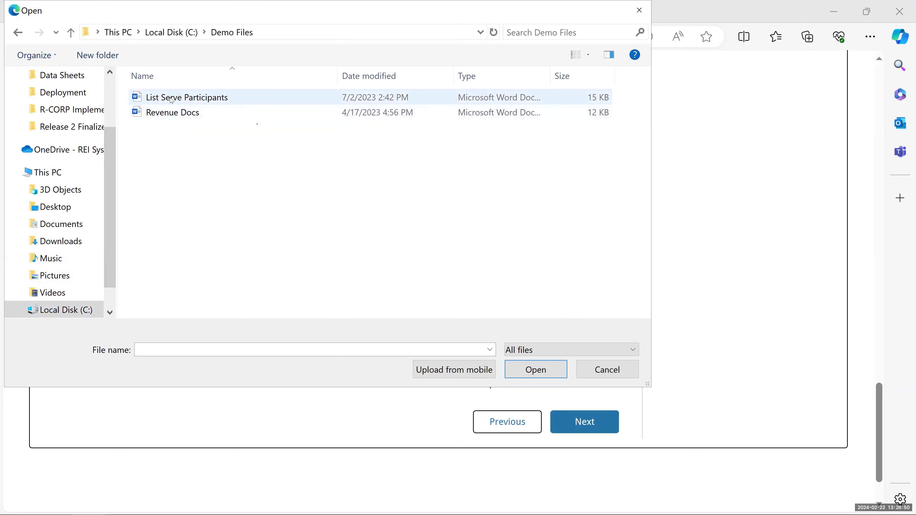
double_click(170, 98)
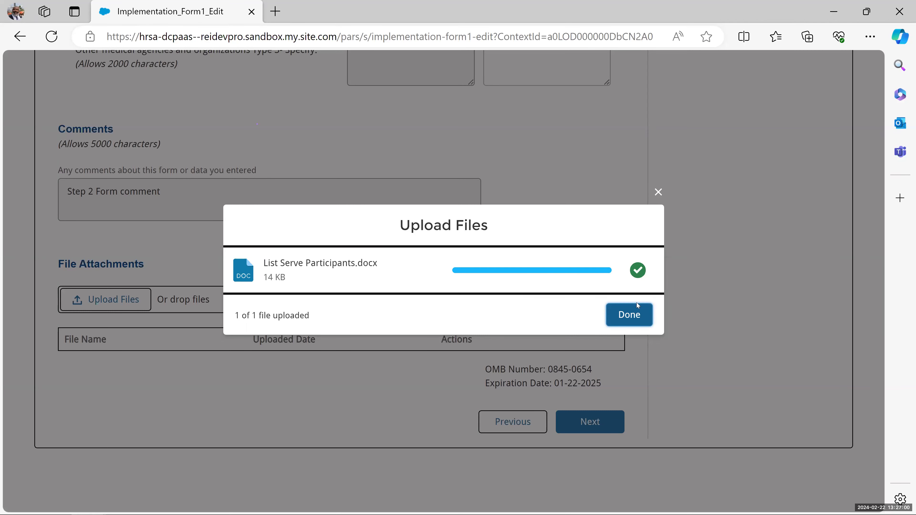
- Close the Upload Files dialog with Done so List Serve Participants appears in File Attachments
left_click(637, 316)
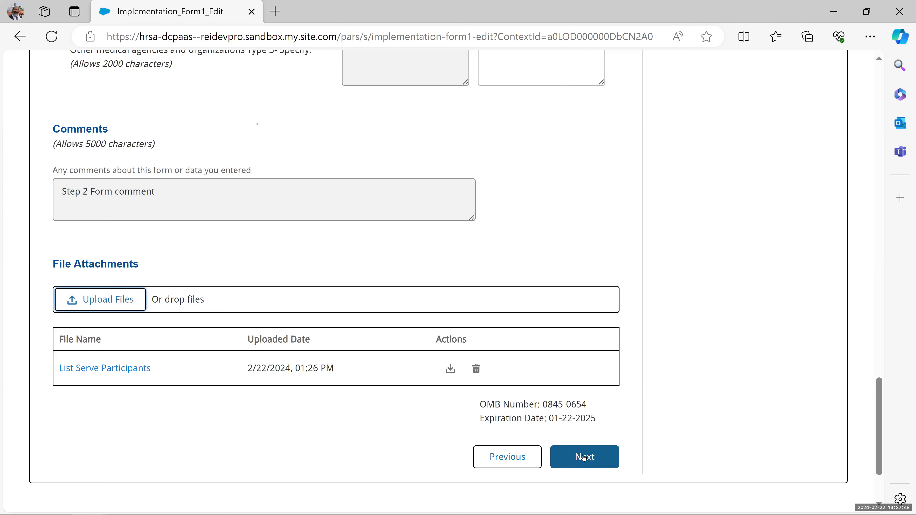
- Attempt to advance with Next, revealing the missing Type 2 Specify description error
left_click(584, 457)
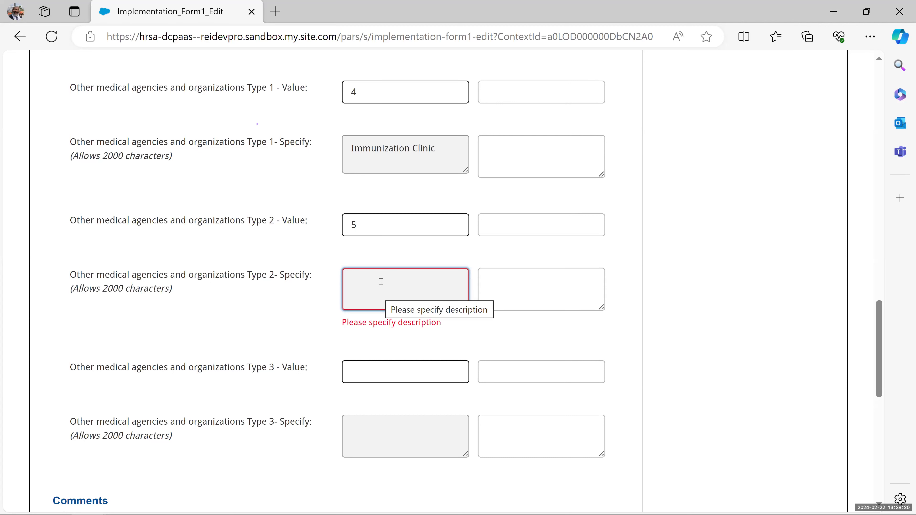
- Enter 'Test' as the Type 2 Specify description and scroll to the form's bottom
type("Test")
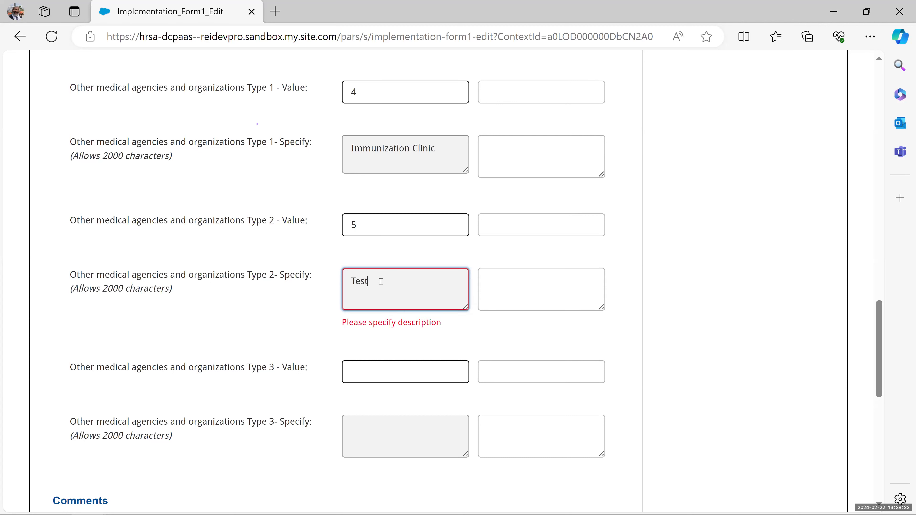
left_click(410, 345)
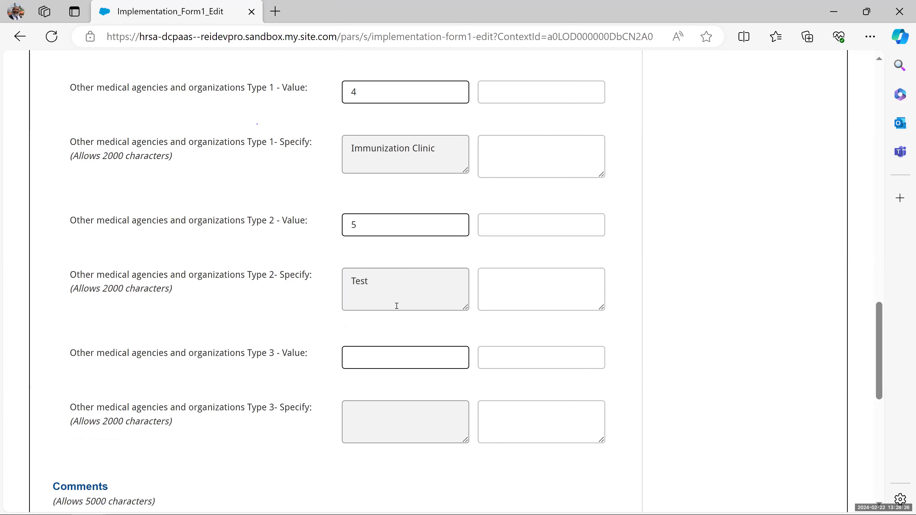
scroll(397, 306, "down", 8)
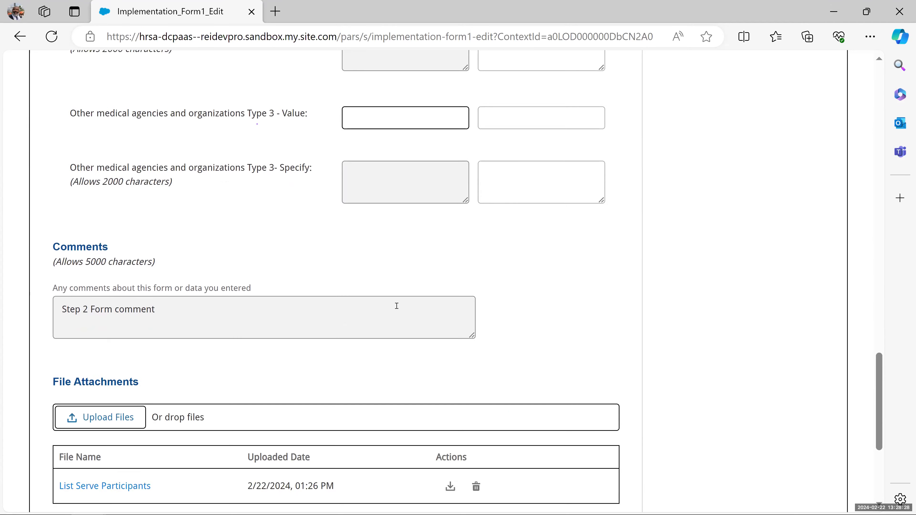
scroll(397, 309, "down", 1)
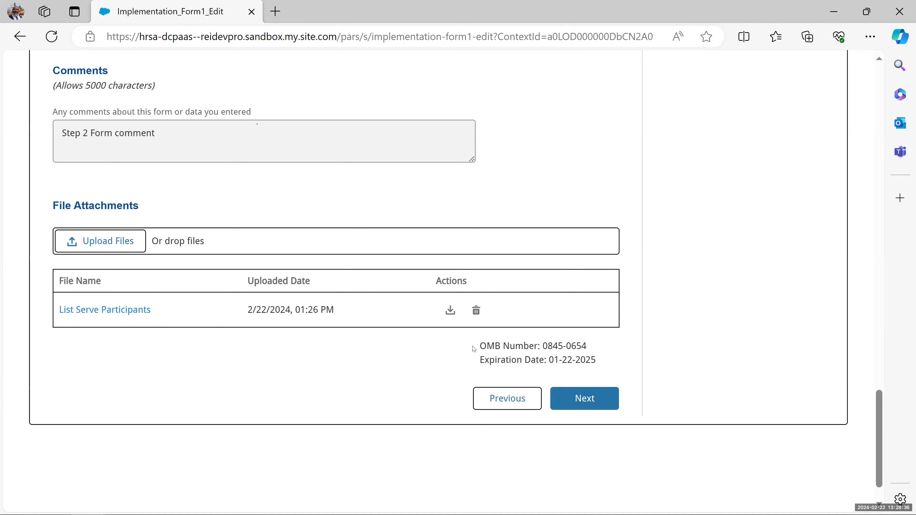
- Highlight the OMB Number and Expiration Date, then advance to the non-medical organizations step
left_click_drag(474, 349, 594, 352)
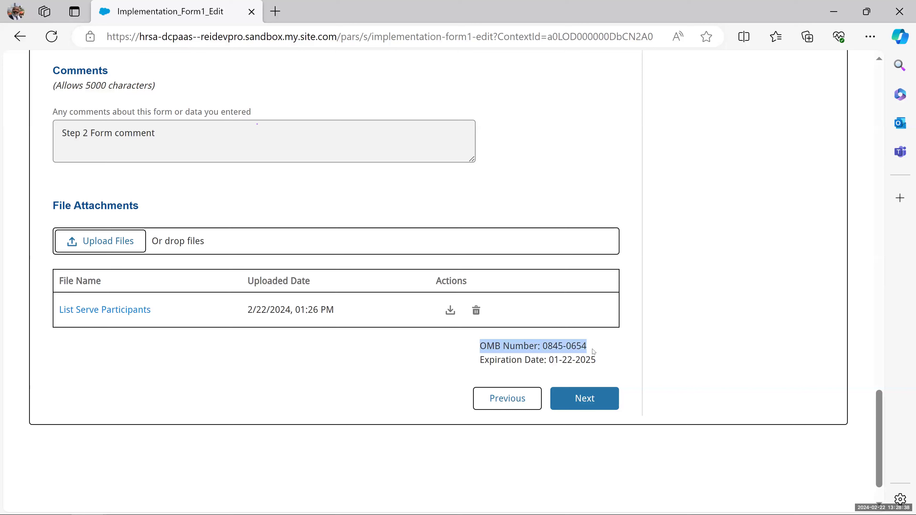
left_click(475, 362)
left_click_drag(475, 365, 605, 366)
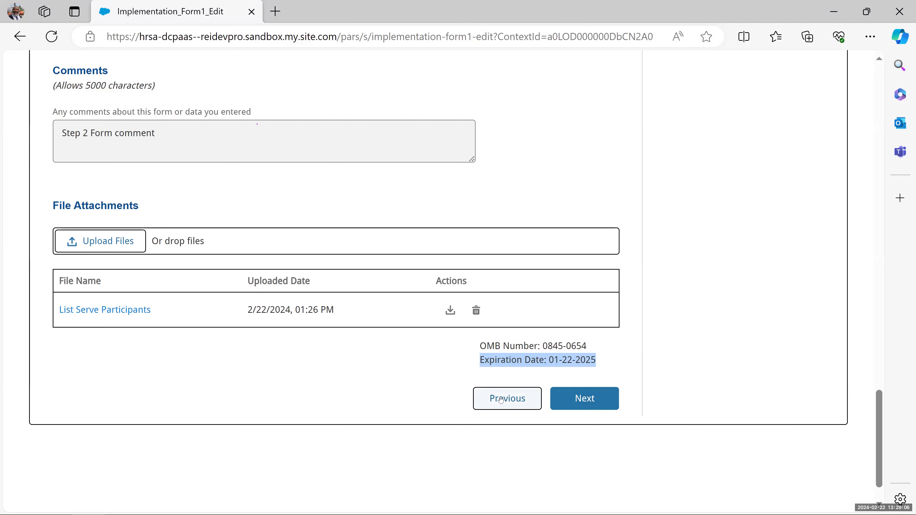
left_click(586, 400)
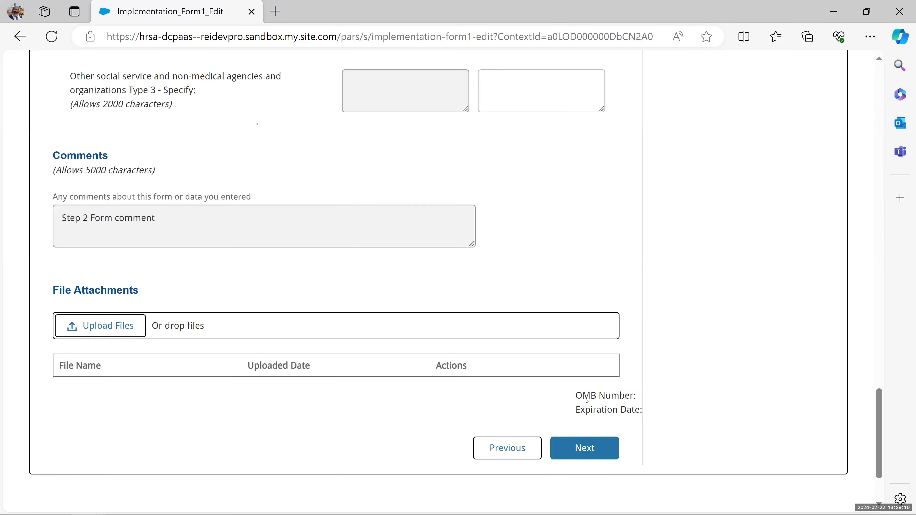
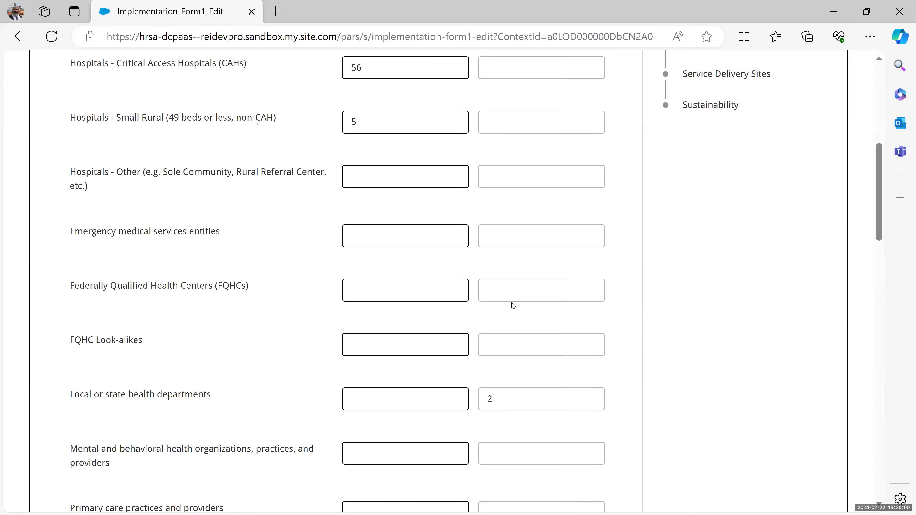
scroll(513, 306, "down", 10)
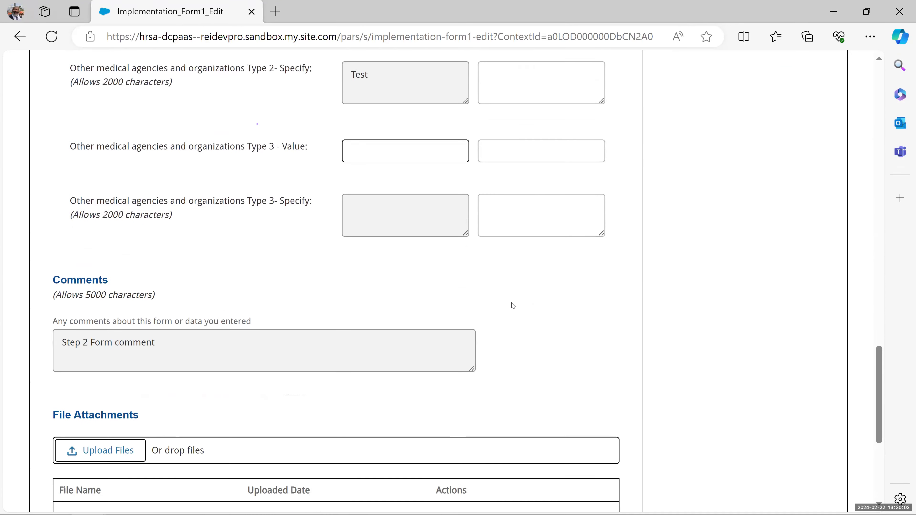
- Save the Medical Organizations step and return to the top of the Social Service and Non-Medical Agencies step
left_click(585, 360)
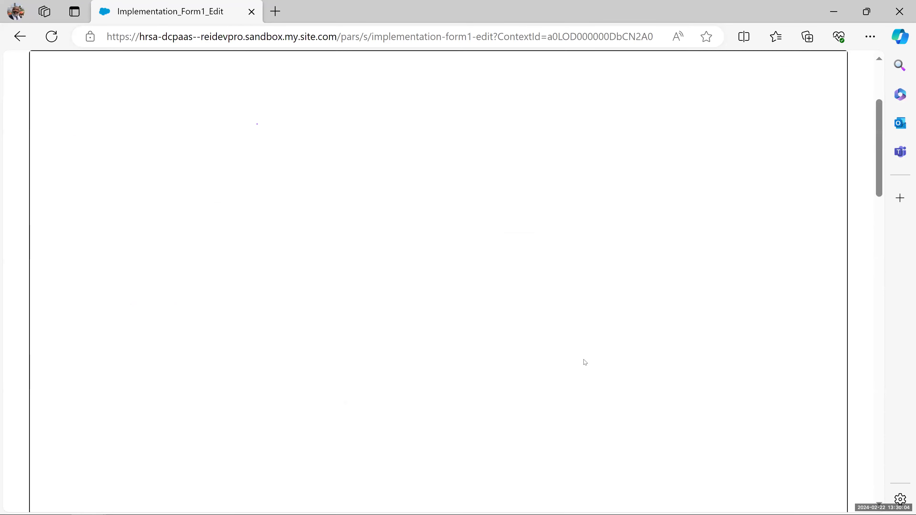
scroll(503, 200, "up", 6)
scroll(503, 200, "up", 20)
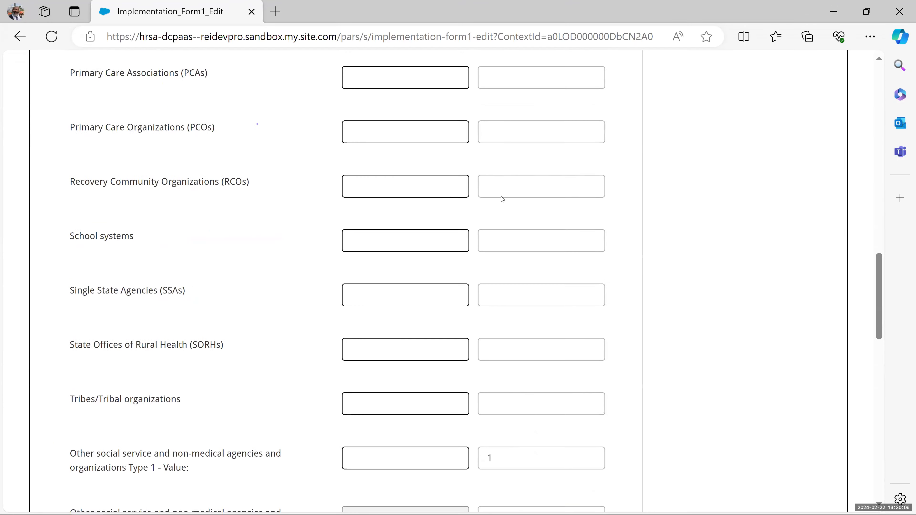
scroll(503, 200, "up", 2)
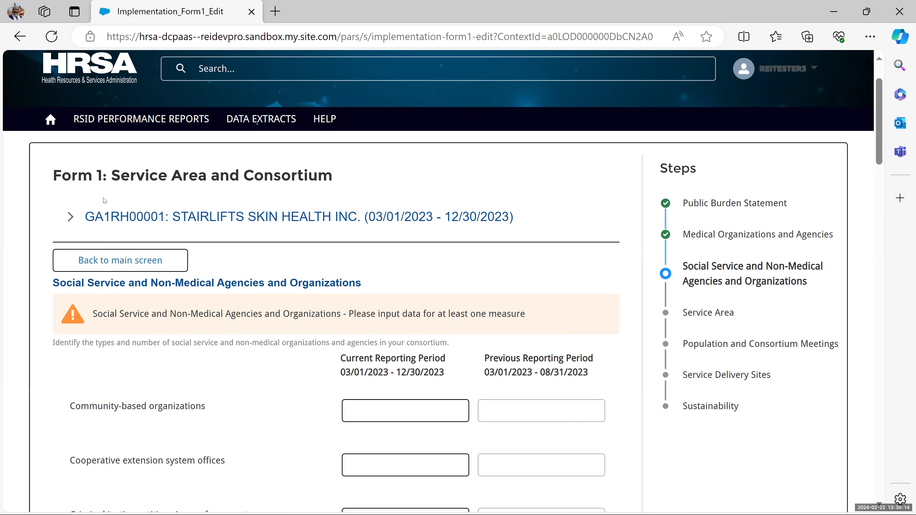
- Expand and collapse the grant details, then highlight and clear the organization-types instruction
left_click(71, 218)
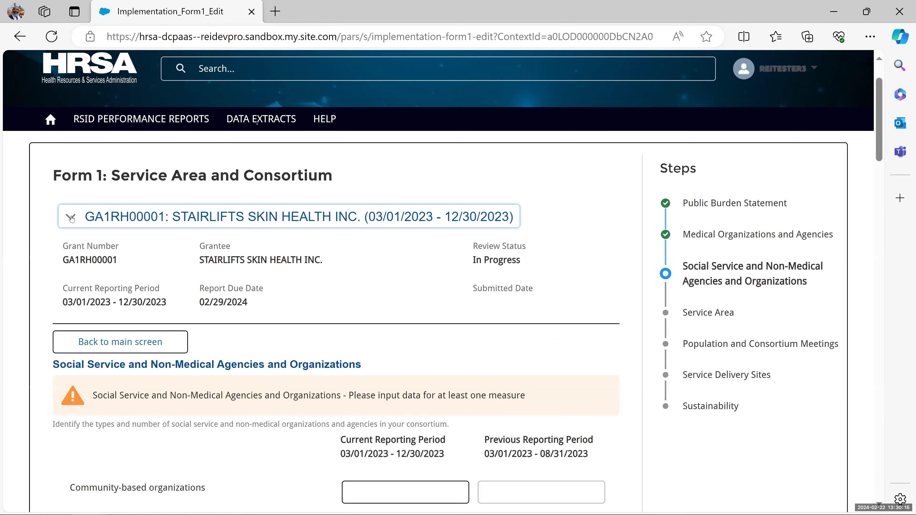
left_click(70, 217)
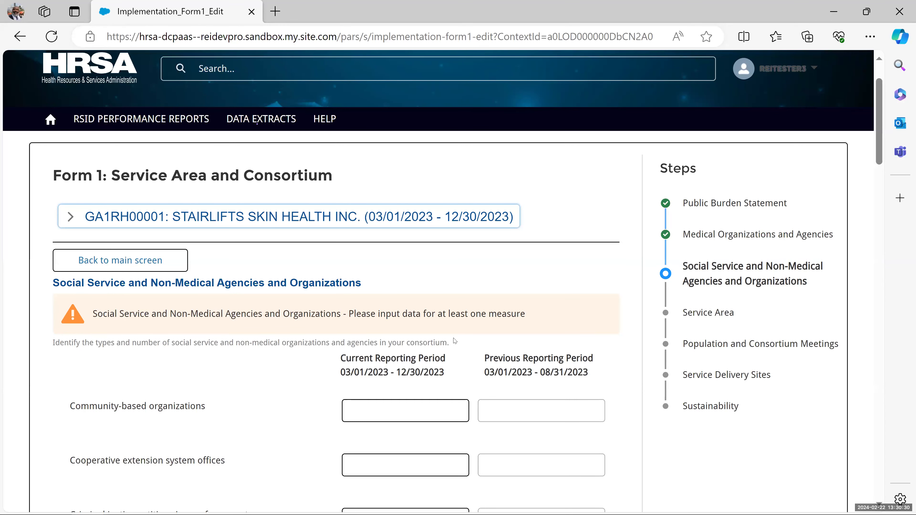
left_click_drag(454, 343, 53, 347)
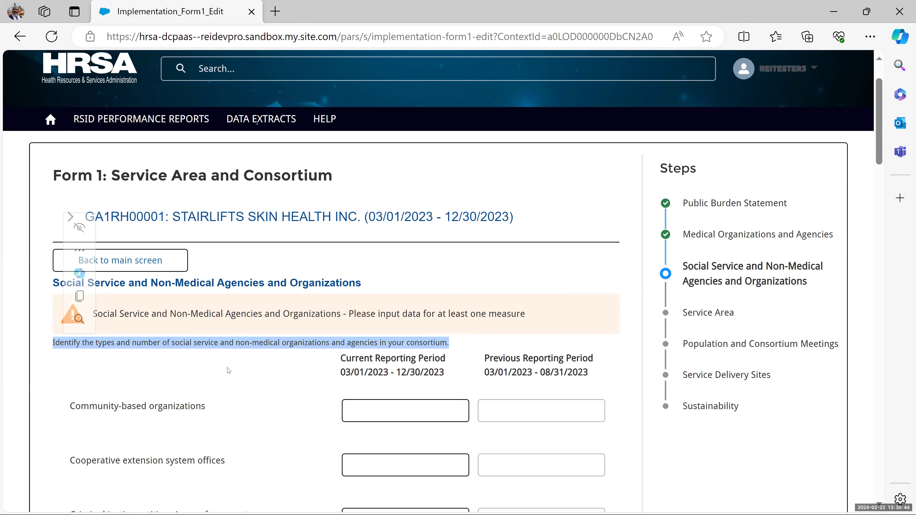
left_click(238, 375)
- Enter 15 current-period community-based organizations, then scroll down to the attachments
left_click(386, 414)
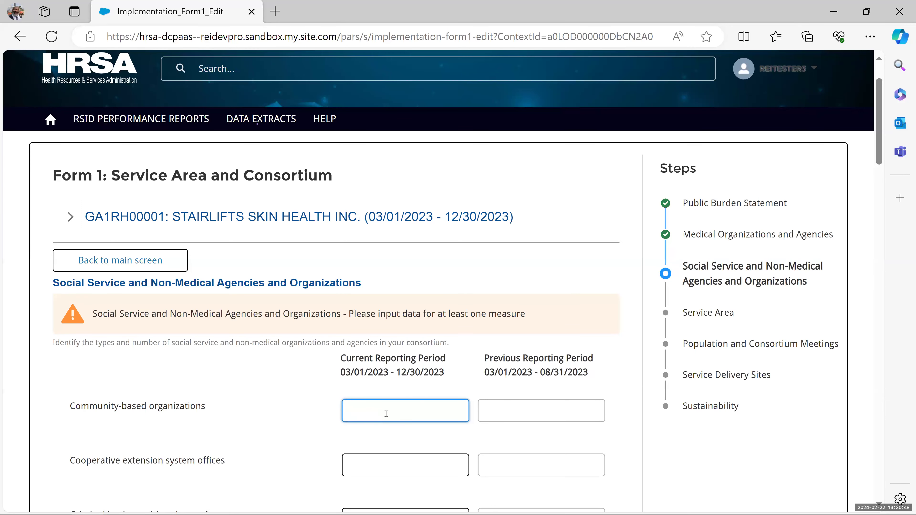
type("15")
left_click(327, 445)
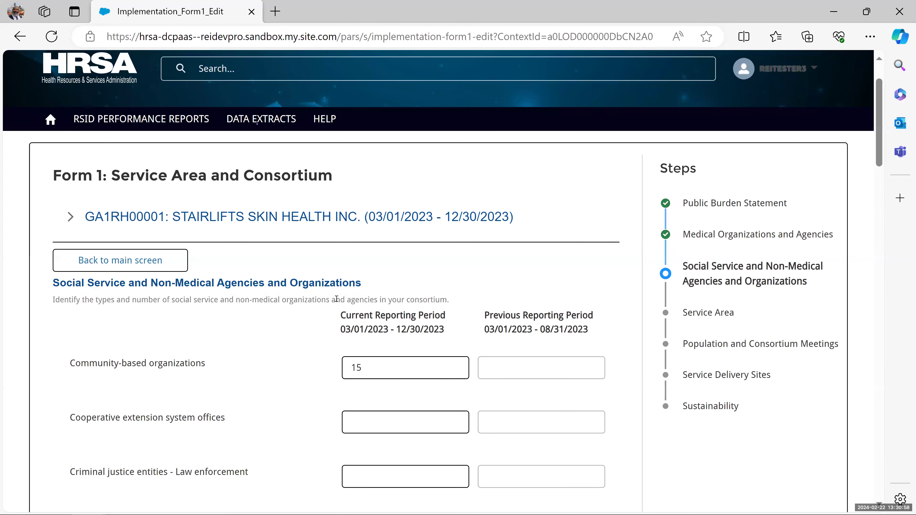
scroll(290, 325, "up", 2)
scroll(300, 385, "down", 8)
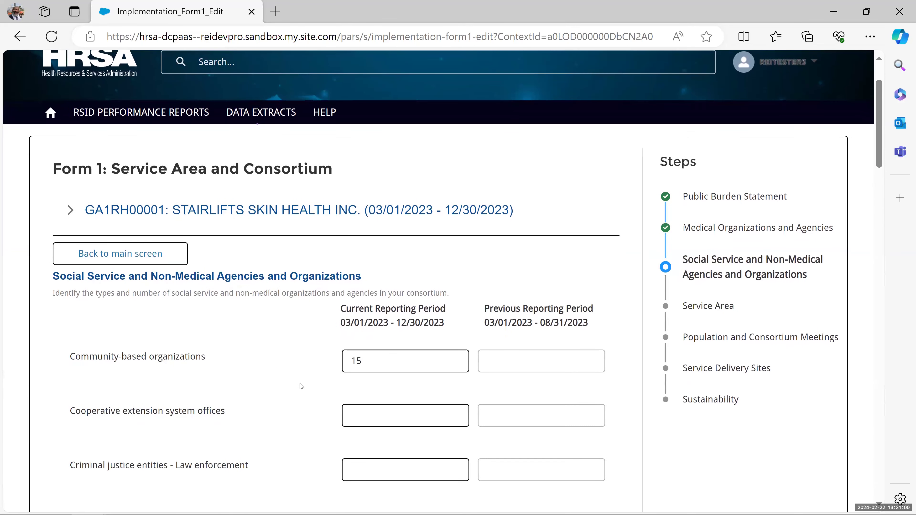
scroll(301, 386, "down", 12)
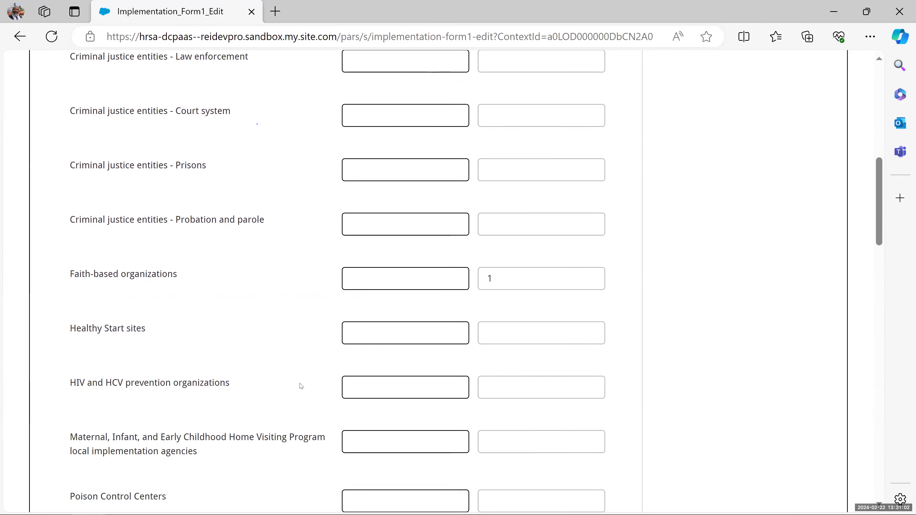
scroll(301, 386, "down", 14)
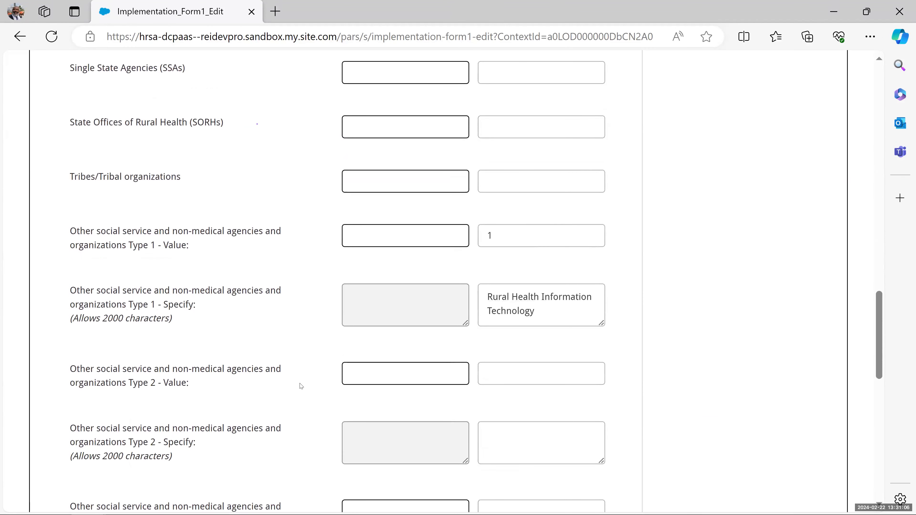
scroll(301, 386, "down", 8)
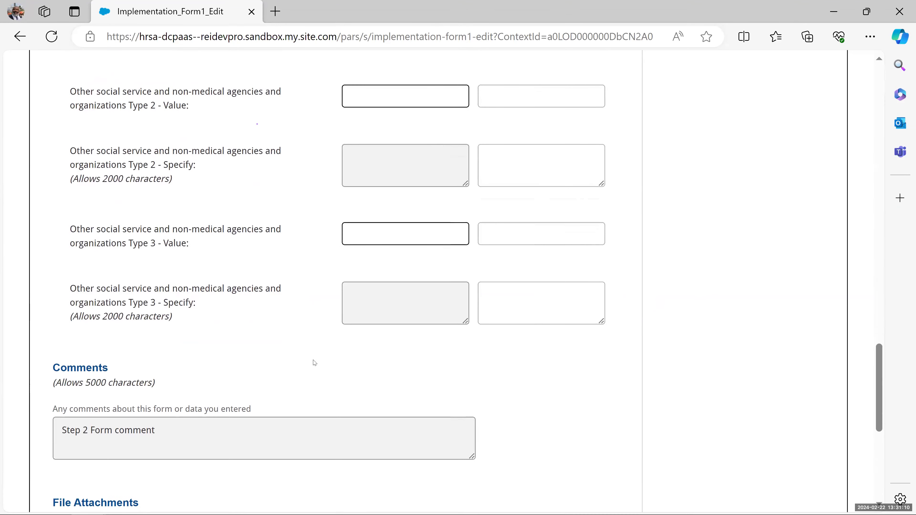
scroll(315, 363, "down", 2)
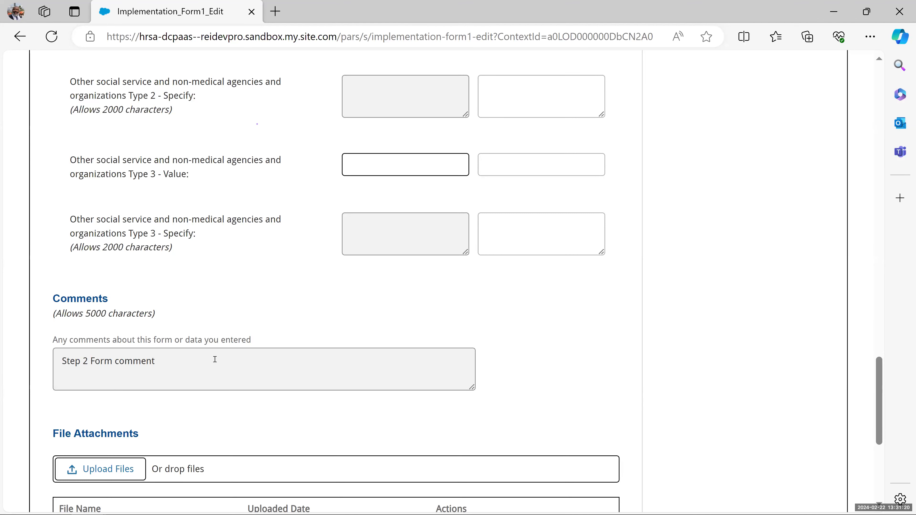
scroll(174, 353, "down", 2)
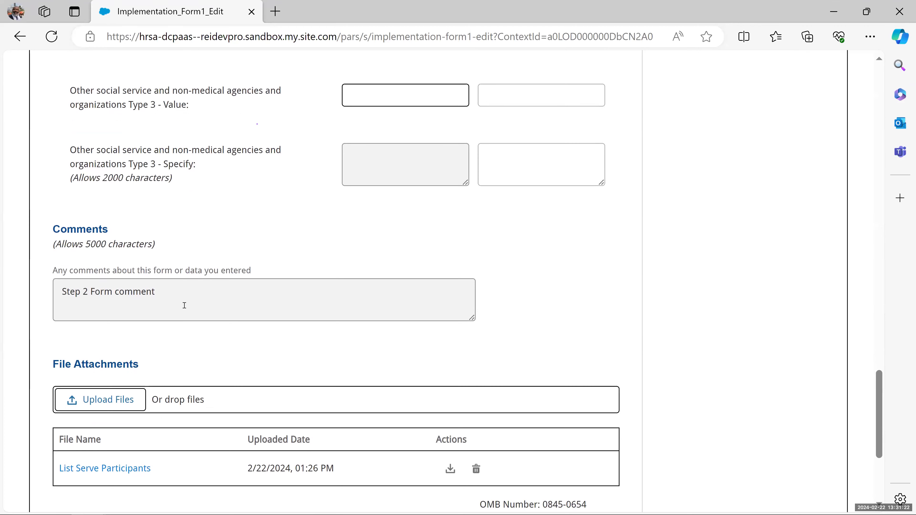
scroll(185, 306, "down", 5)
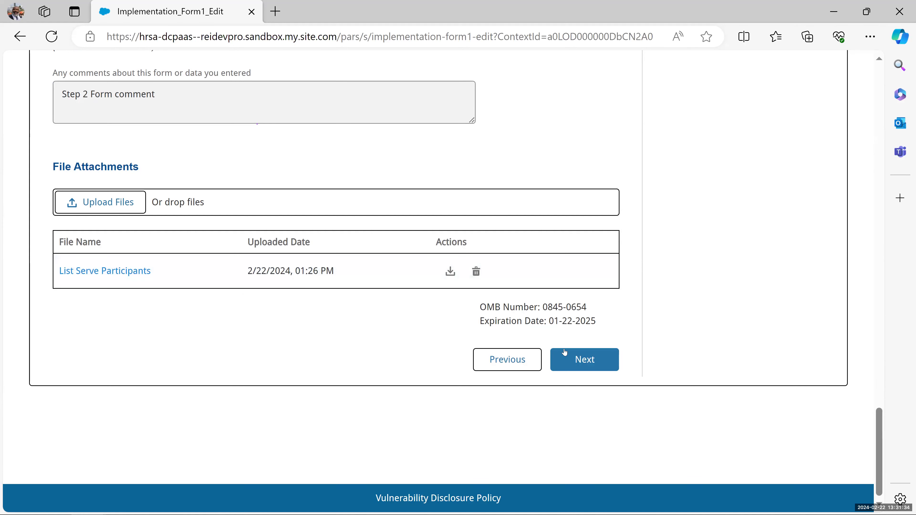
- Save the Social Service step and scroll through the newly opened Service Area step
left_click(579, 361)
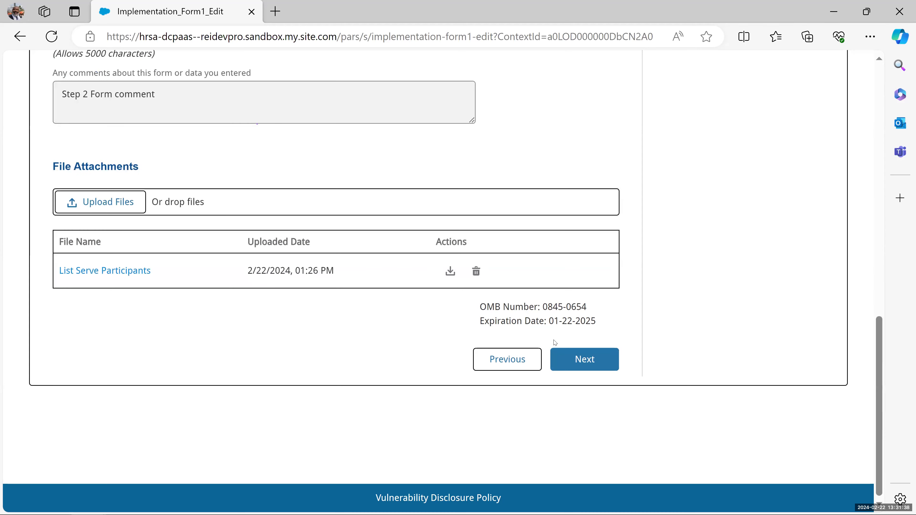
scroll(555, 273, "up", 12)
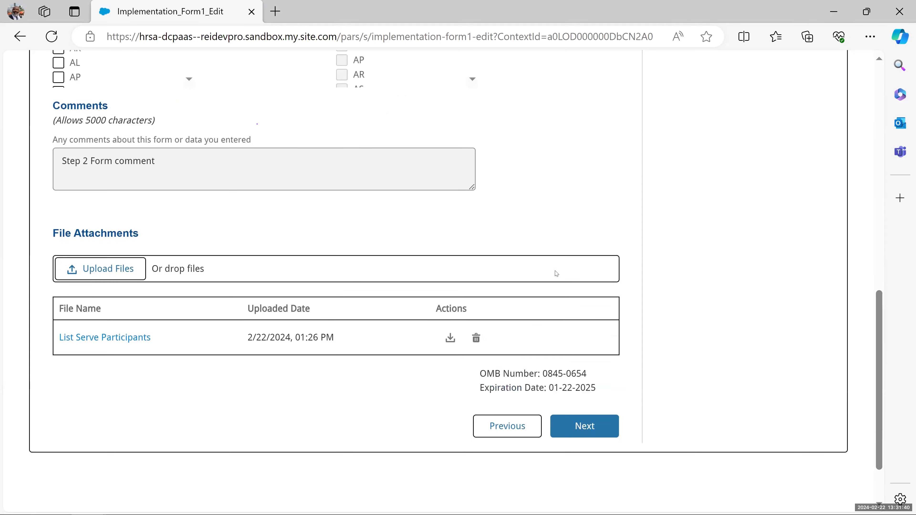
scroll(557, 274, "up", 4)
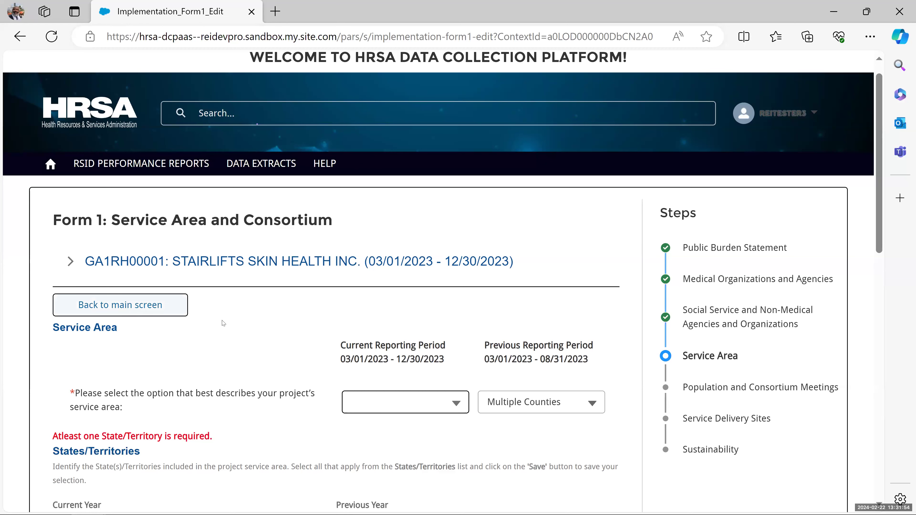
scroll(262, 338, "down", 4)
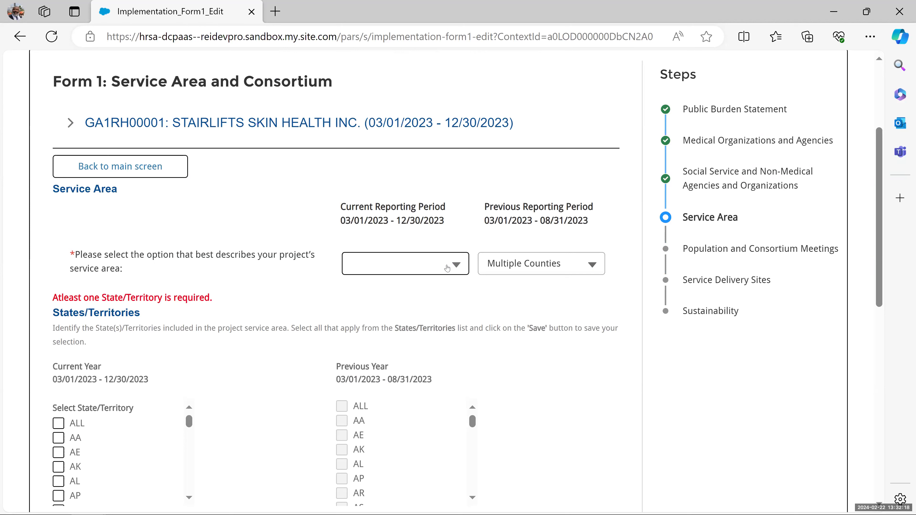
- Pick Multiple Counties from the current-period service area dropdown, matching the previous-period value
left_click(448, 268)
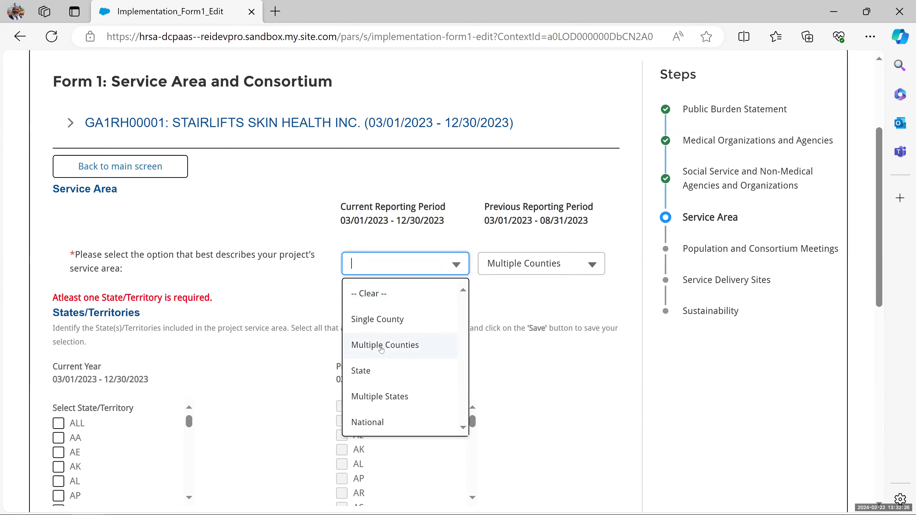
left_click(382, 347)
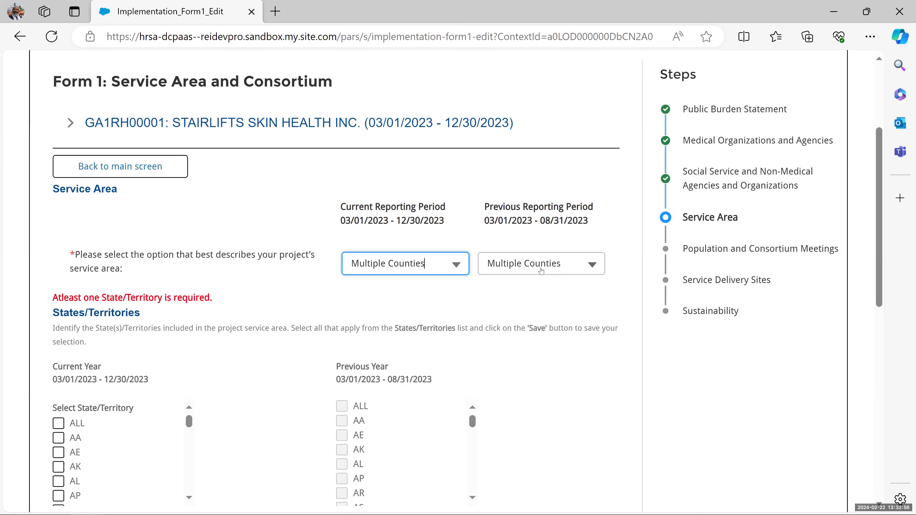
left_click(557, 270)
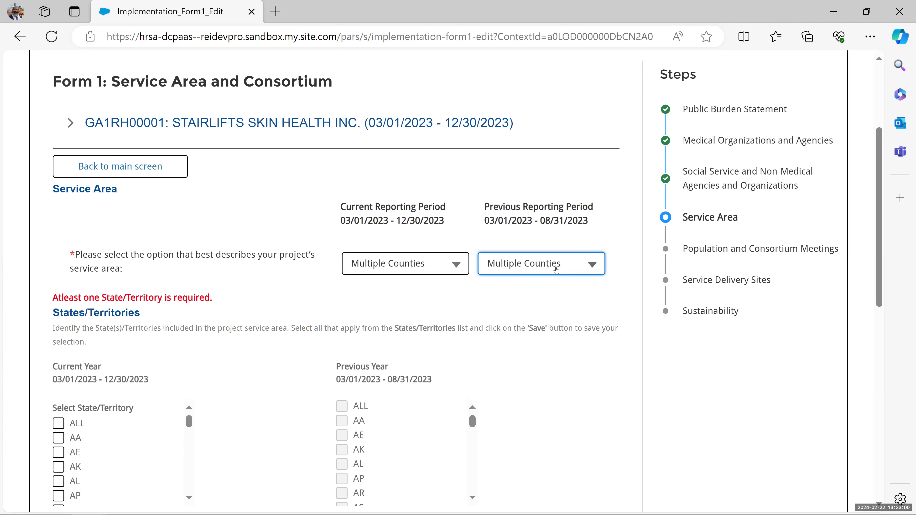
double_click(594, 269)
left_click(521, 240)
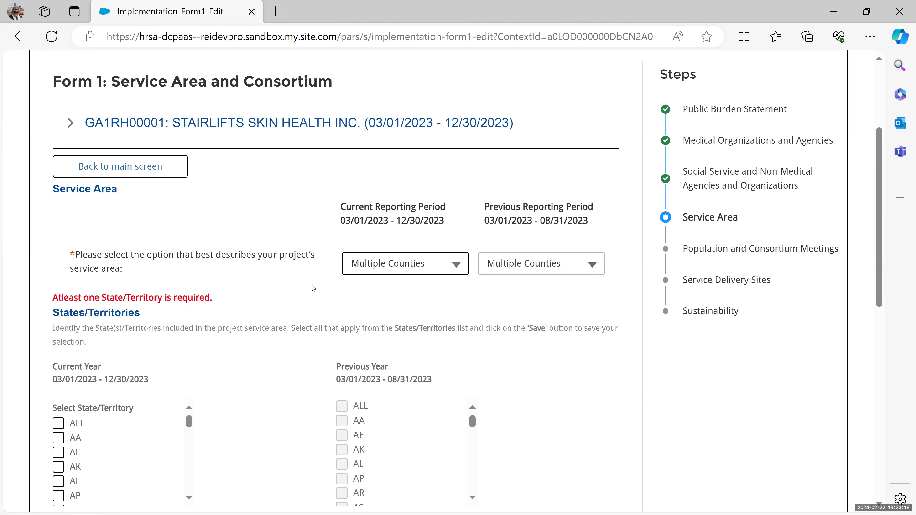
scroll(295, 290, "down", 1)
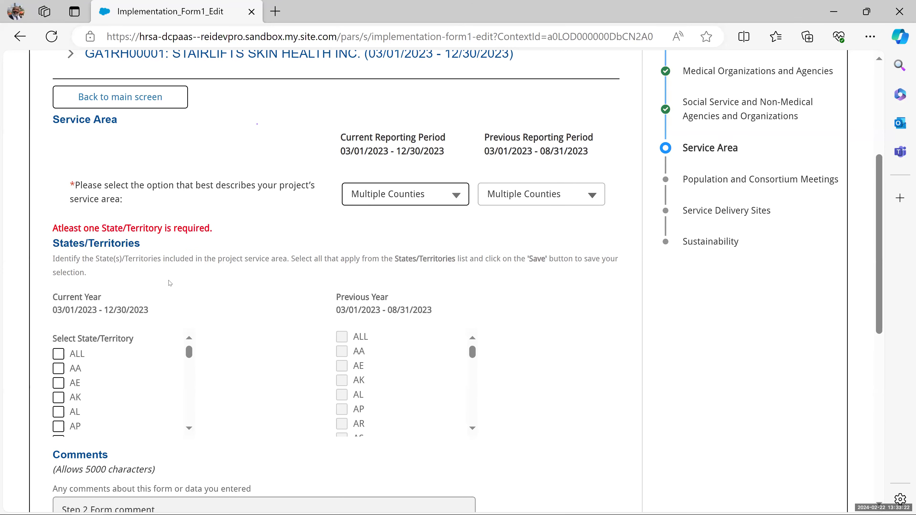
left_click_drag(87, 274, 53, 259)
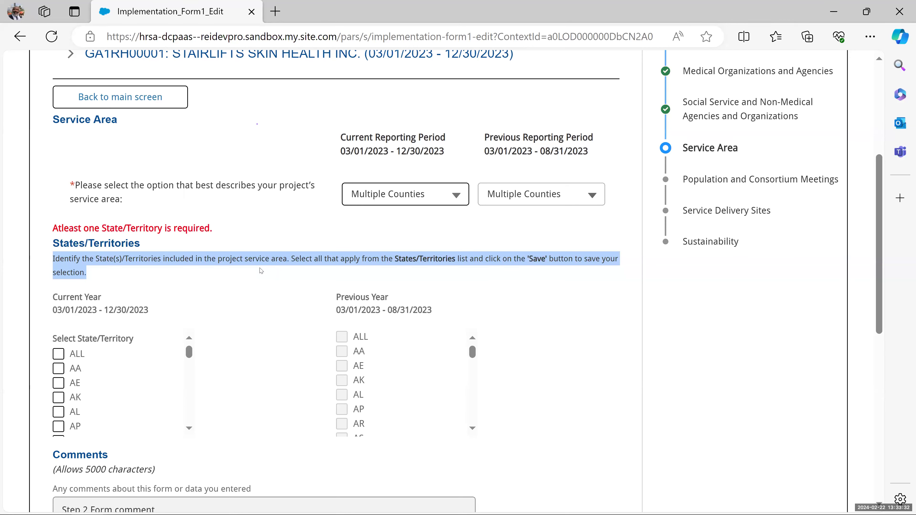
left_click_drag(235, 229, 42, 232)
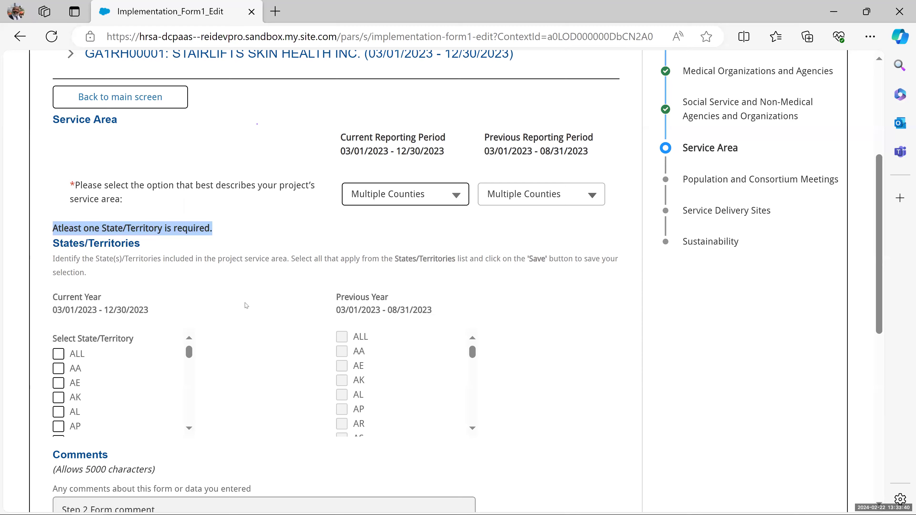
scroll(246, 305, "down", 4)
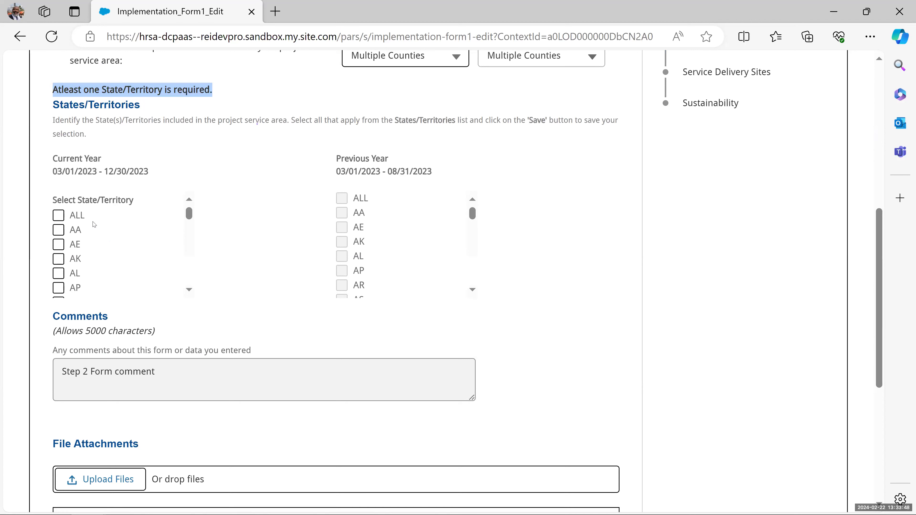
scroll(72, 252, "down", 3)
scroll(70, 257, "down", 3)
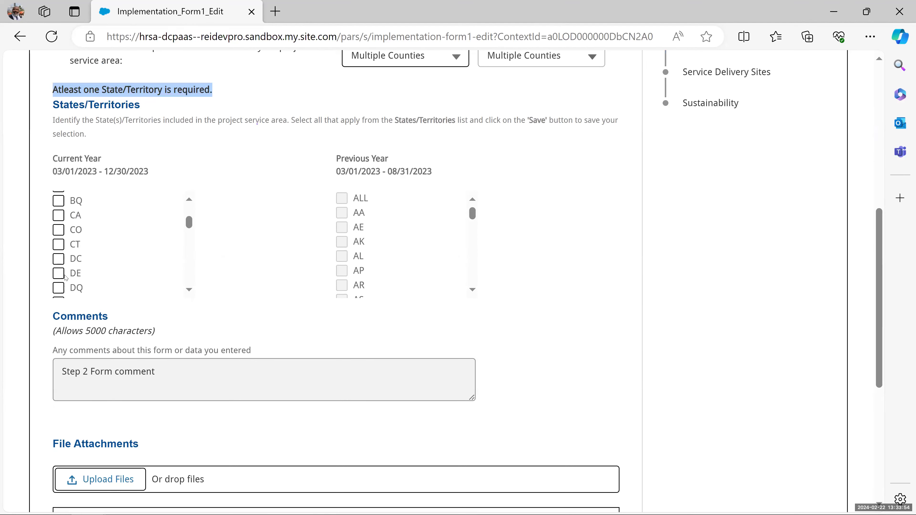
- Check DE and UT in the Current Year States/Territories list, then cancel the selection
left_click(58, 273)
scroll(69, 253, "down", 2)
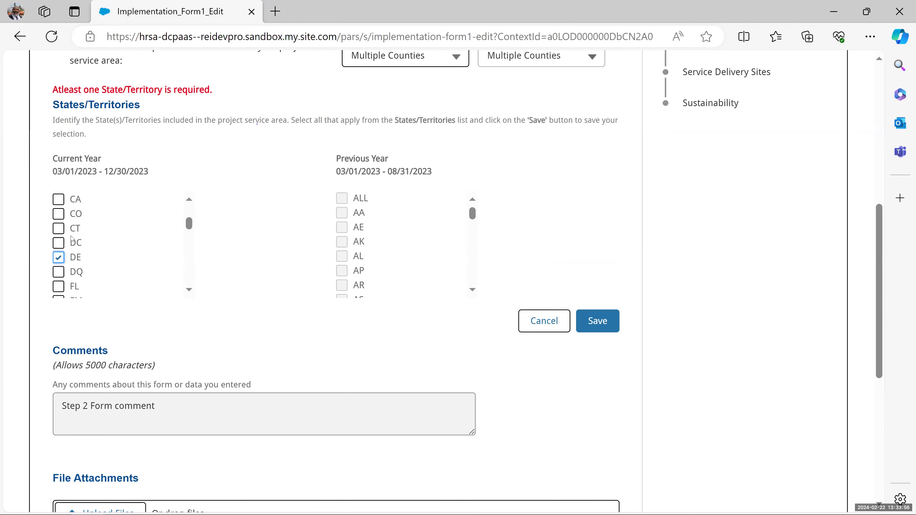
scroll(71, 242, "down", 1)
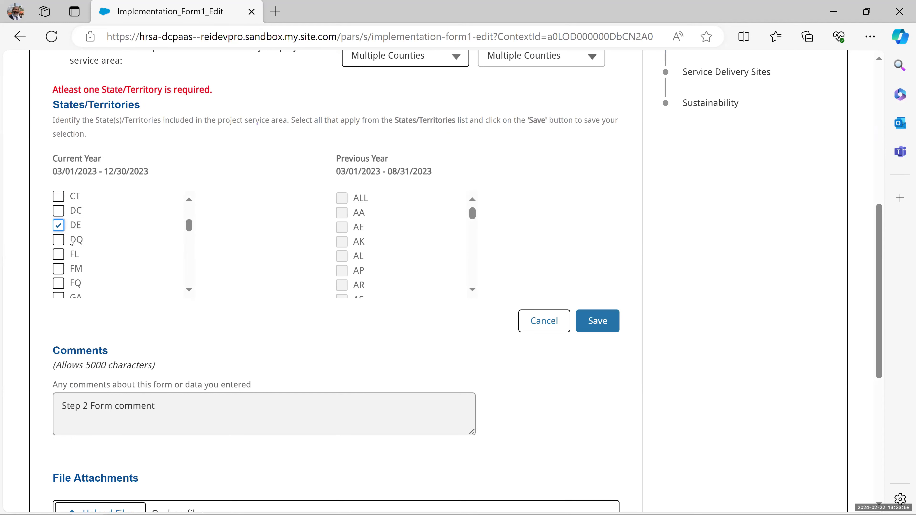
scroll(71, 242, "down", 5)
scroll(70, 241, "down", 10)
scroll(70, 241, "down", 11)
scroll(70, 240, "down", 10)
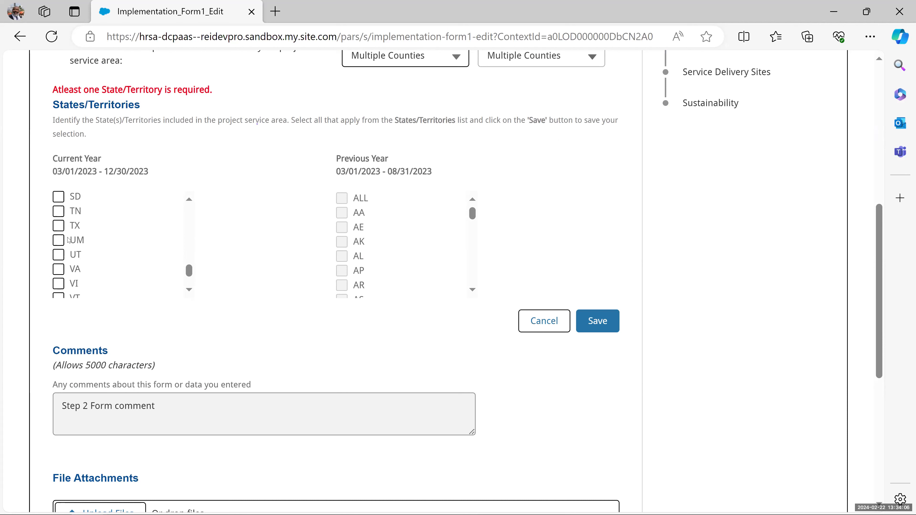
left_click(58, 255)
scroll(149, 257, "up", 5)
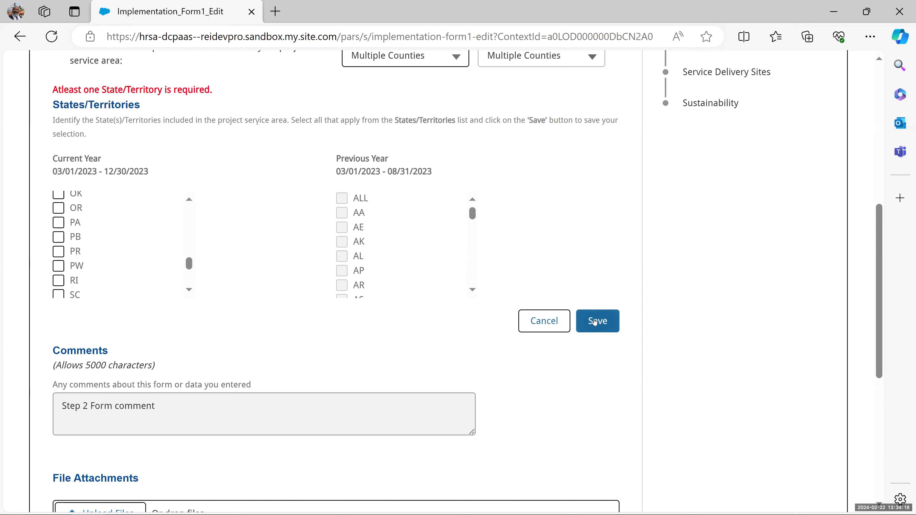
left_click(544, 324)
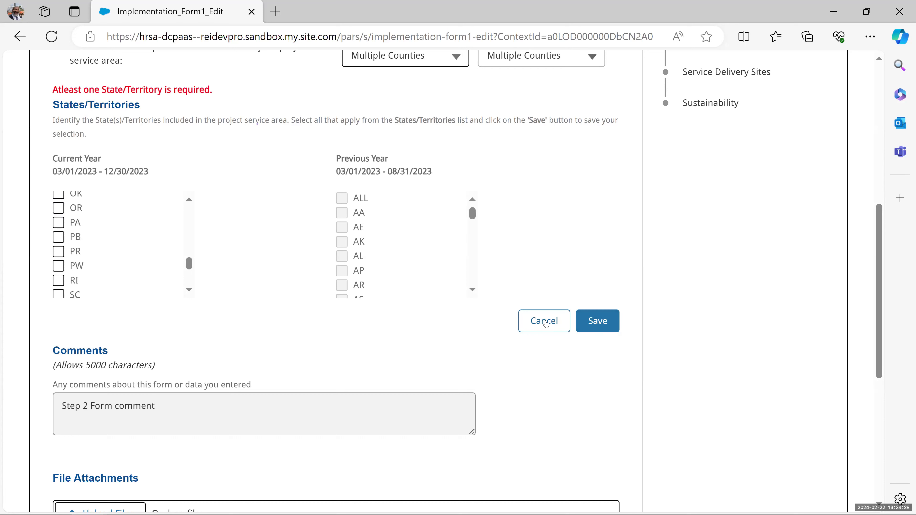
- Save the current-year state selections and scroll back up the States/Territories list
left_click(601, 329)
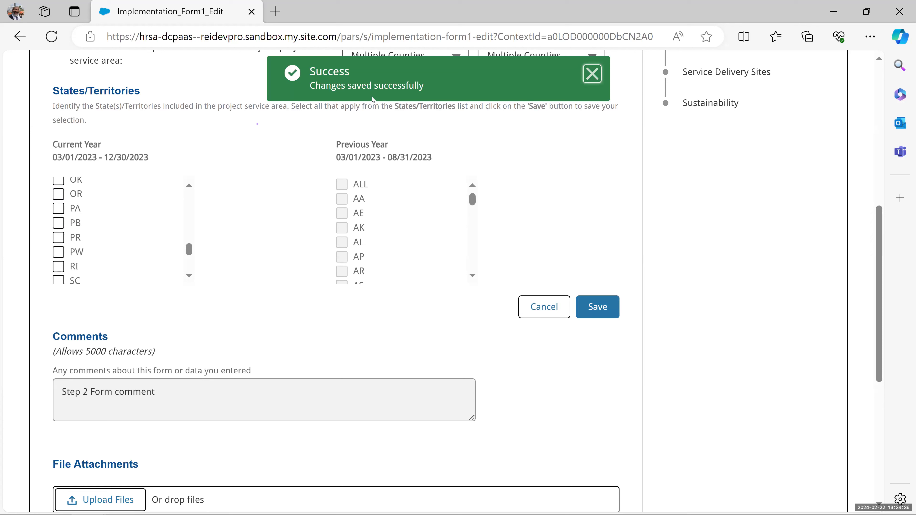
scroll(76, 231, "up", 2)
scroll(75, 231, "up", 8)
scroll(75, 231, "up", 3)
scroll(75, 231, "up", 4)
scroll(62, 218, "up", 6)
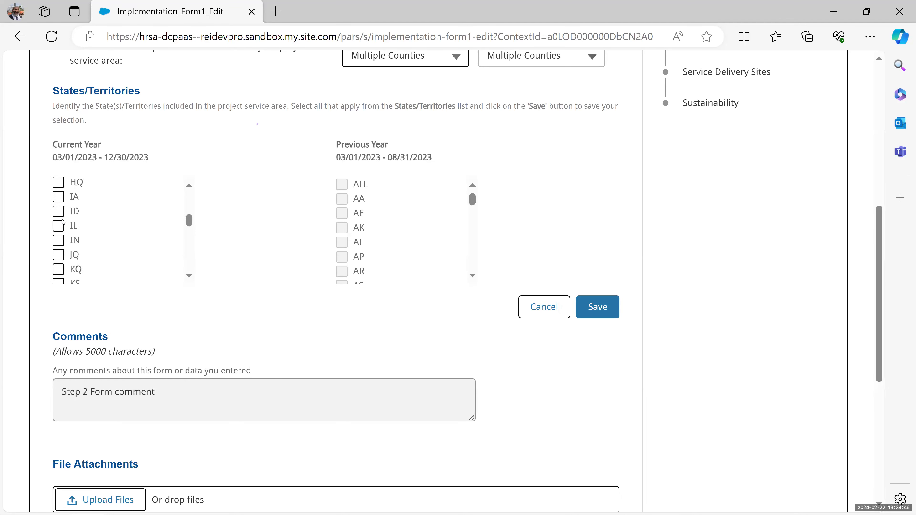
scroll(62, 226, "up", 3)
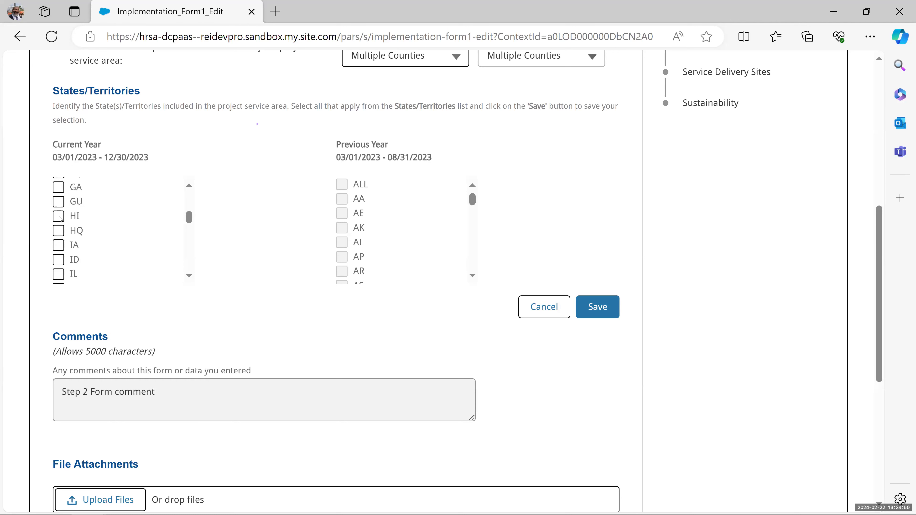
- Check HI, DC and CO as current-year states, then save and confirm the updated selections
left_click(59, 217)
scroll(94, 267, "up", 3)
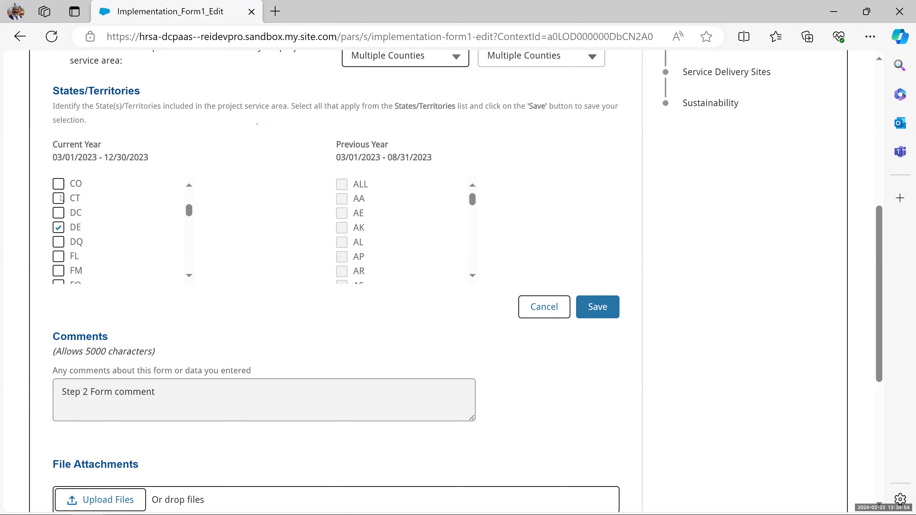
left_click(60, 217)
left_click(58, 185)
scroll(62, 191, "up", 2)
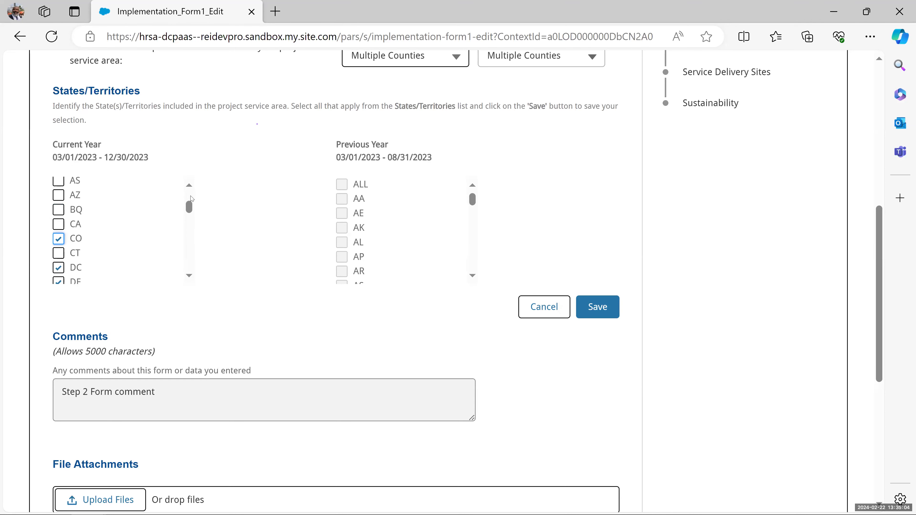
left_click(601, 324)
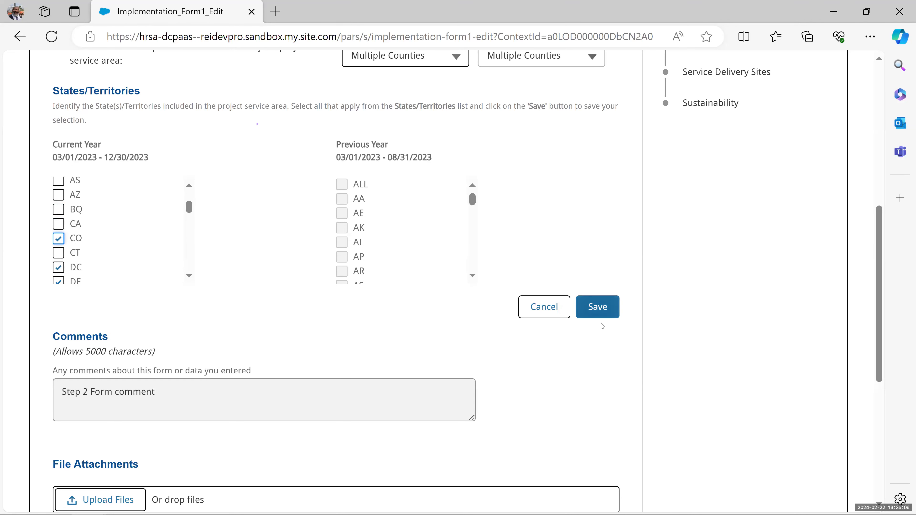
left_click(596, 311)
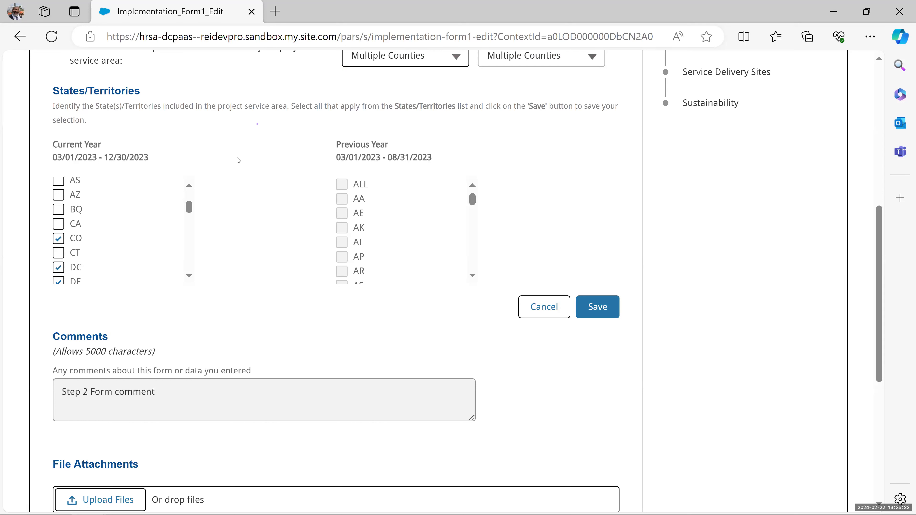
- Scroll down to the comments and select the character-limit note
scroll(269, 231, "down", 2)
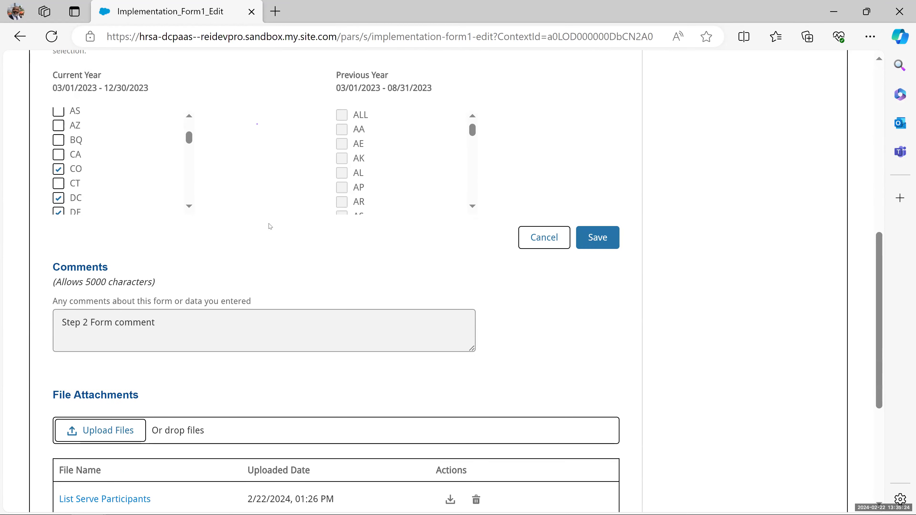
scroll(270, 226, "down", 2)
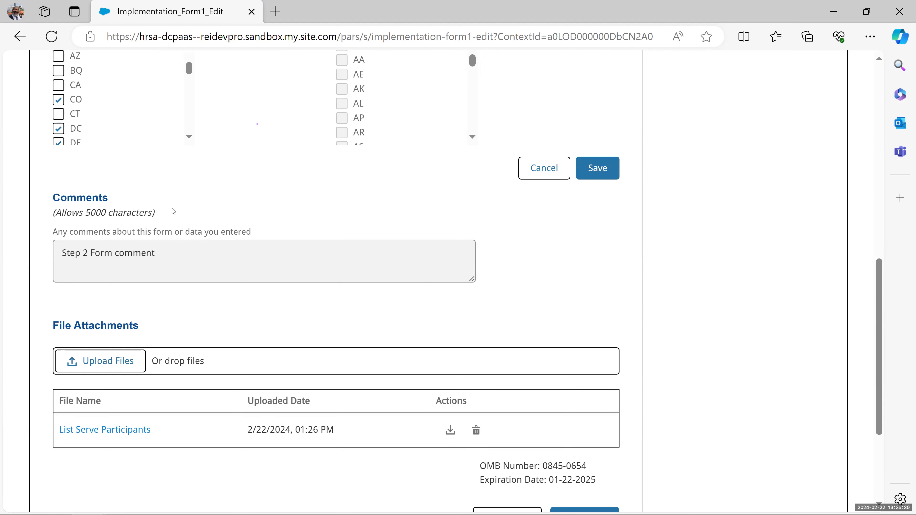
triple_click(171, 214)
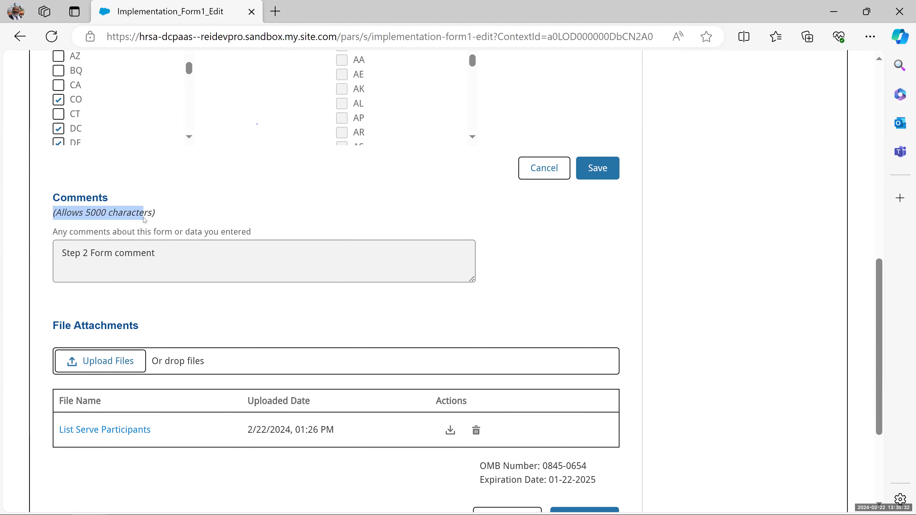
- Clear the comment-note selection and advance from Service Area to the Population and Consortium Meetings step
left_click_drag(143, 217, 179, 231)
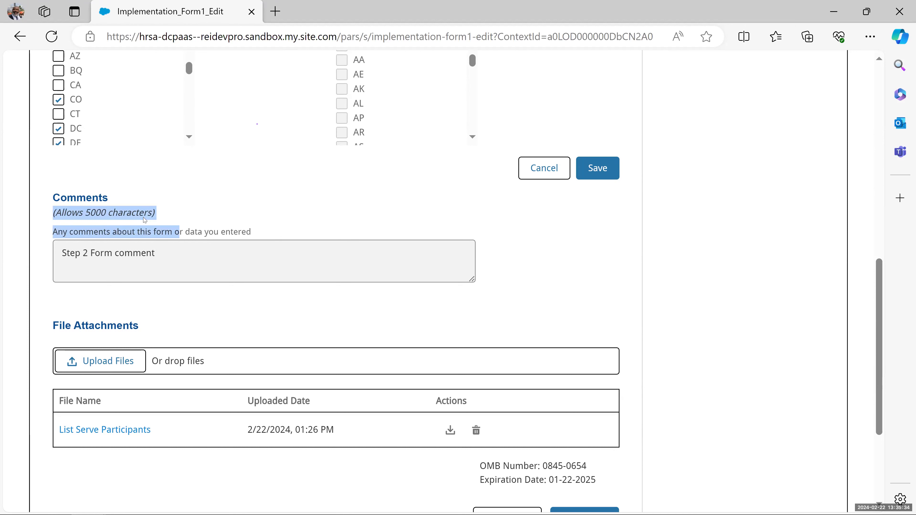
left_click(143, 217)
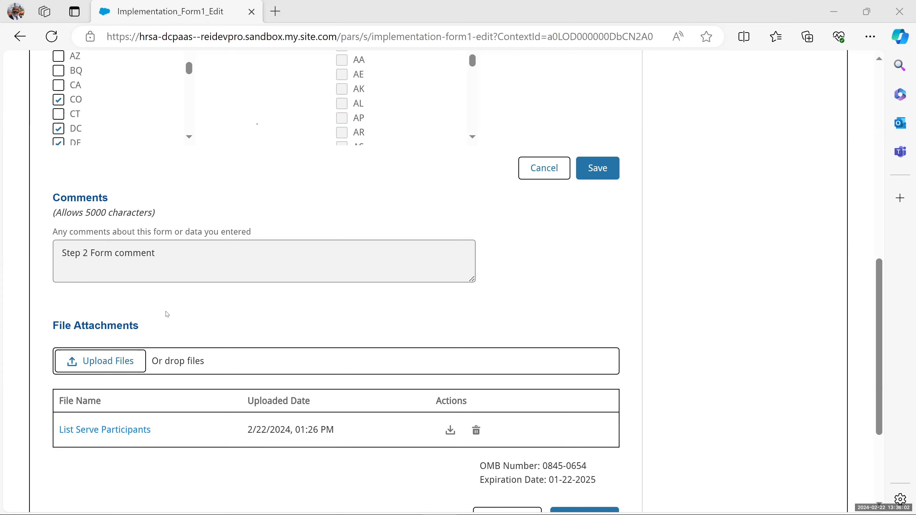
scroll(167, 314, "down", 3)
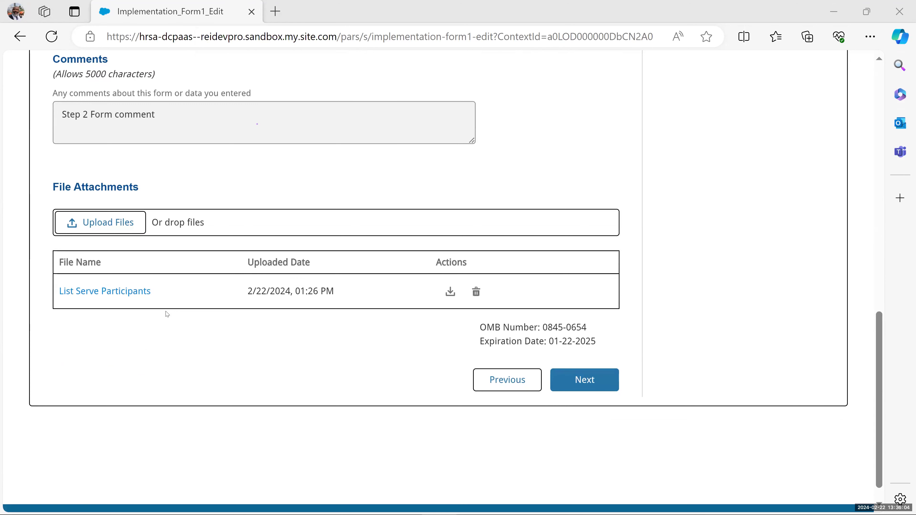
key("Tab")
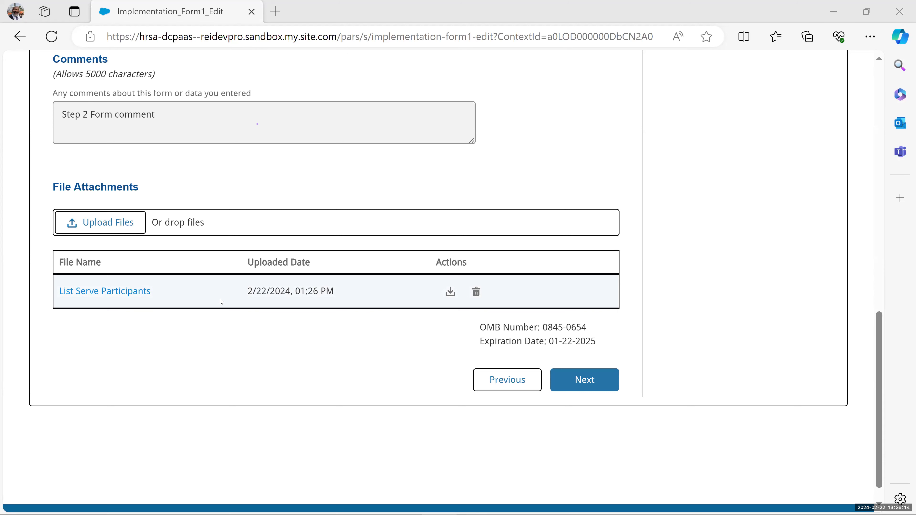
left_click(581, 382)
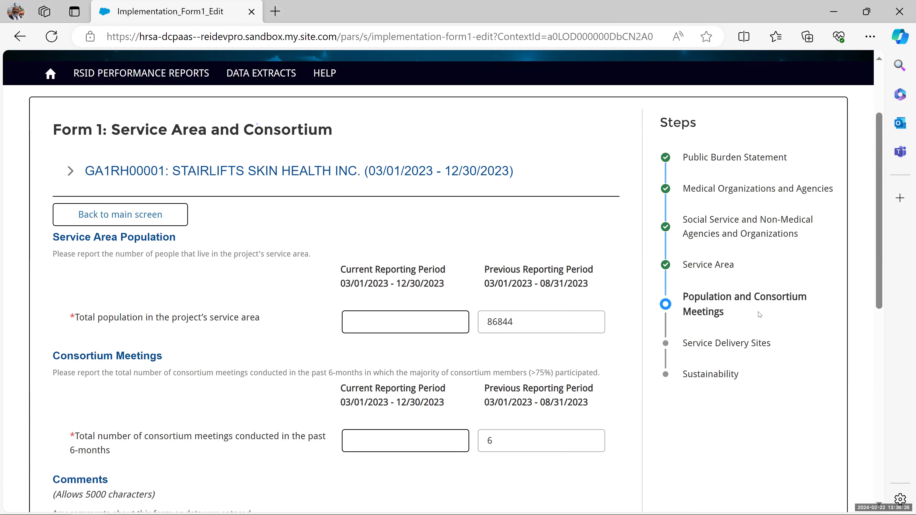
- Fill the current-period population field with 400 and the consortium meetings field with 25
scroll(272, 295, "down", 2)
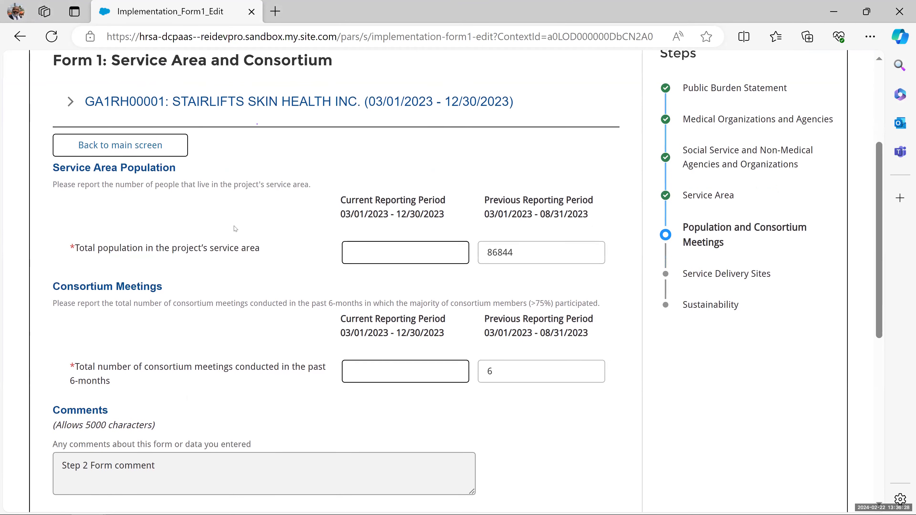
left_click(385, 255)
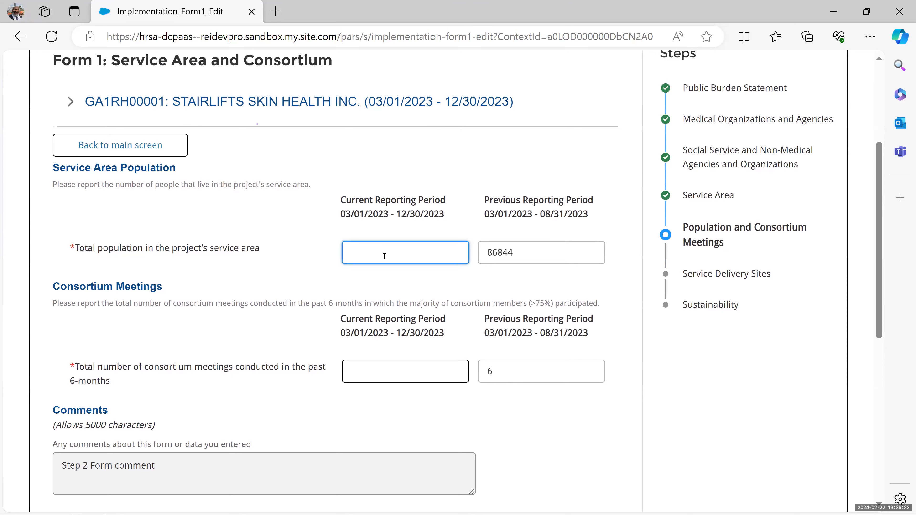
type("400")
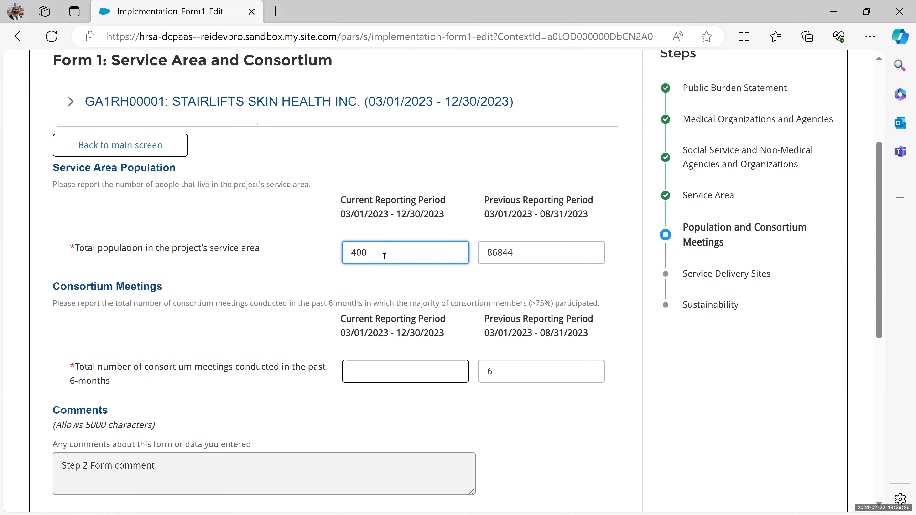
scroll(260, 395, "down", 2)
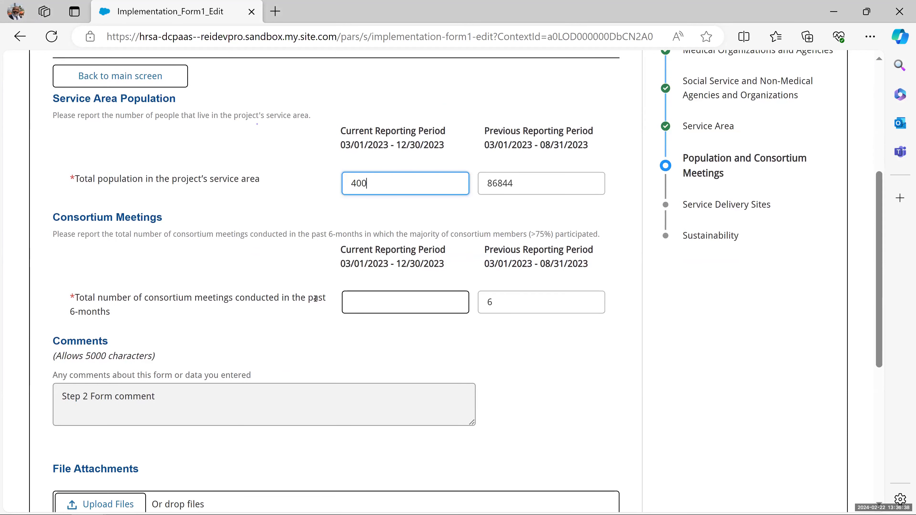
left_click(353, 302)
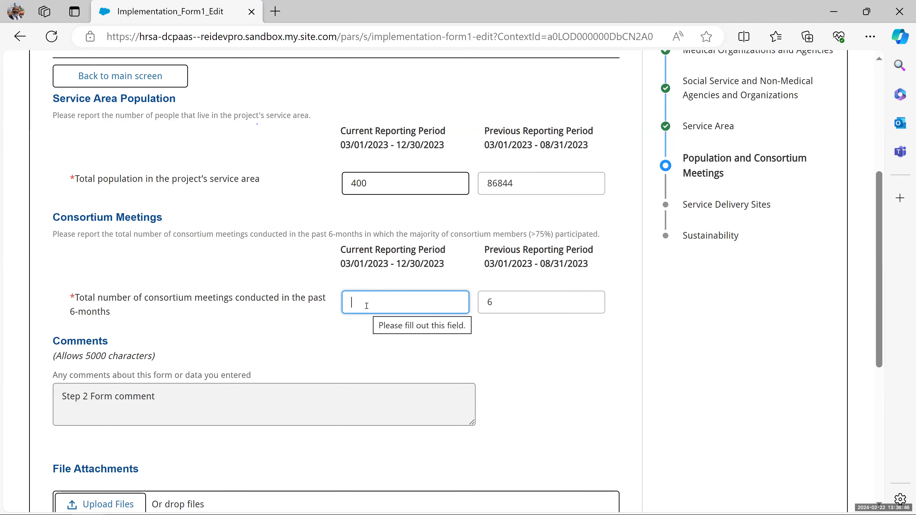
type("25")
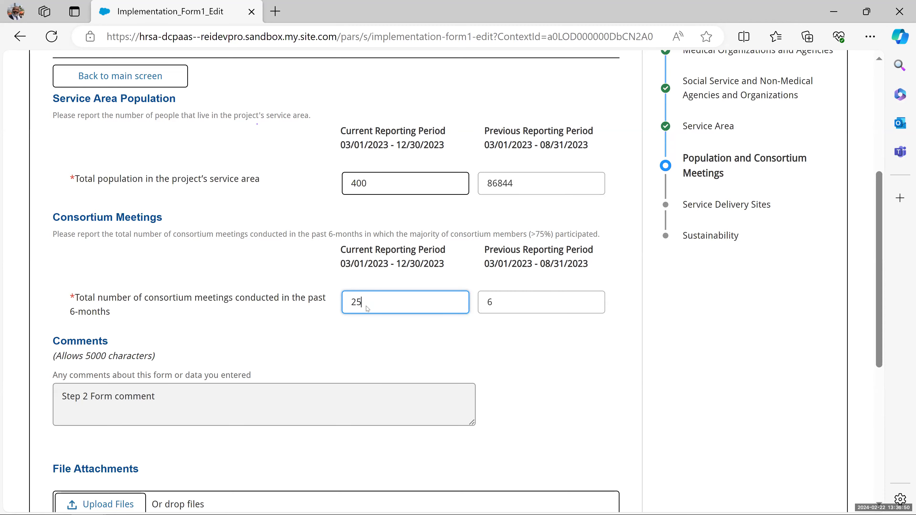
scroll(367, 306, "down", 4)
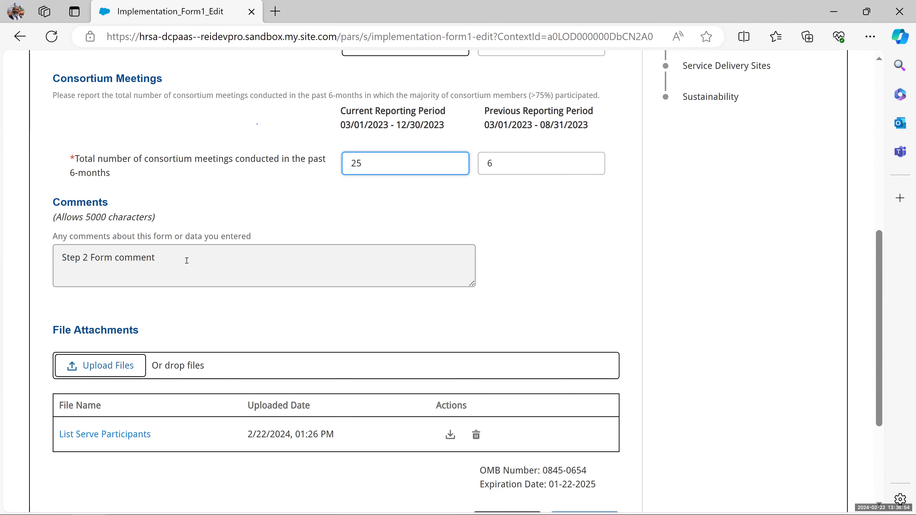
scroll(184, 267, "down", 4)
left_click(592, 385)
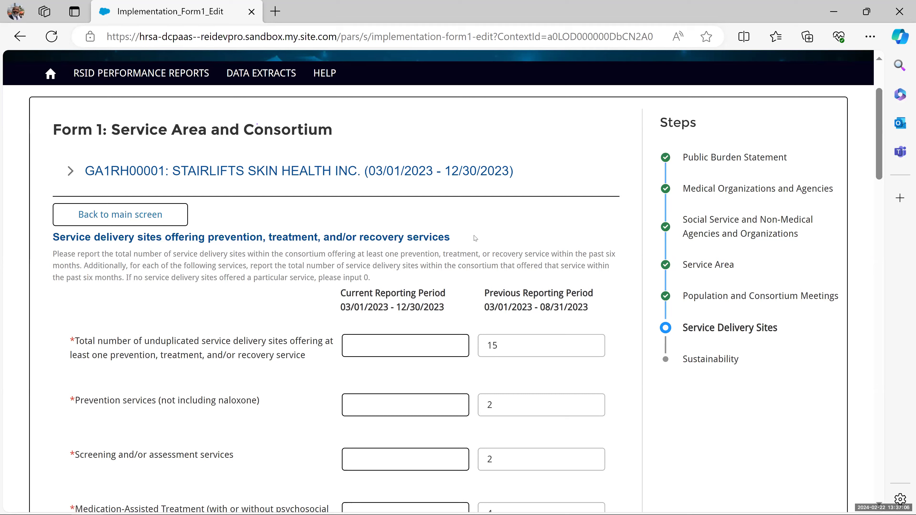
left_click_drag(372, 278, 50, 258)
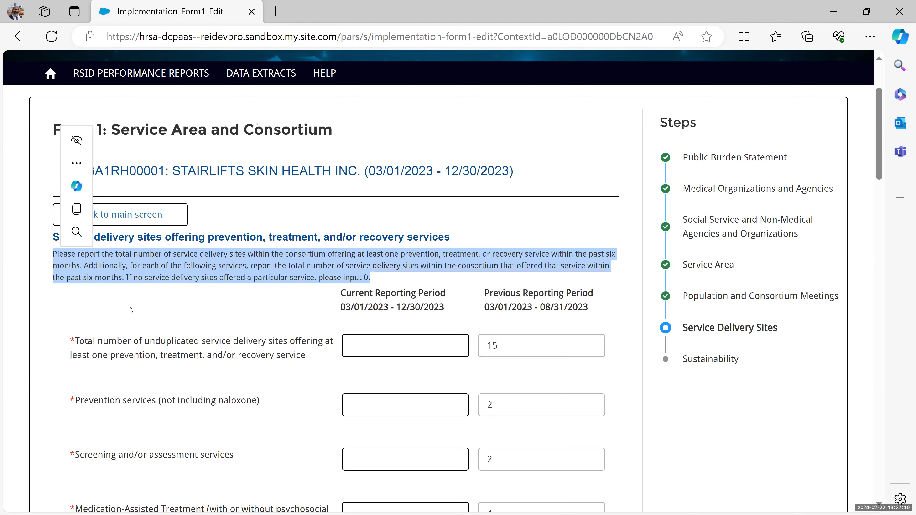
scroll(142, 307, "down", 2)
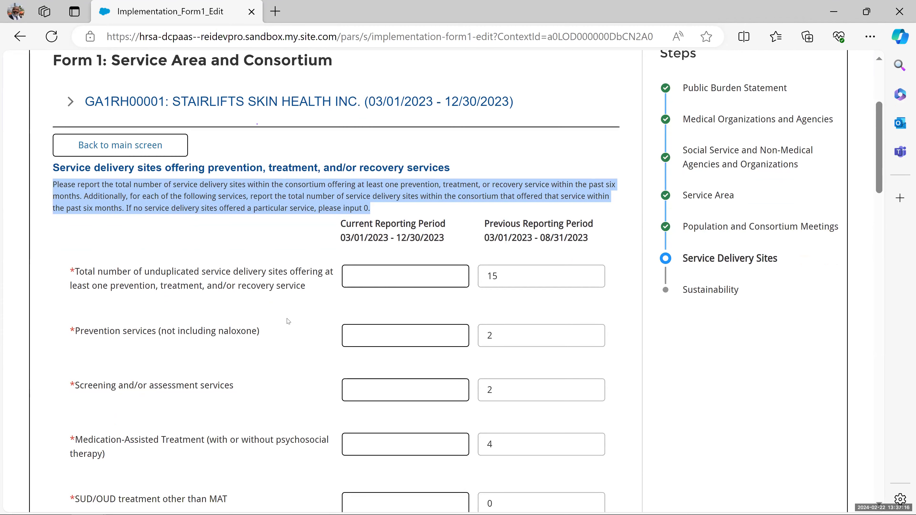
scroll(288, 321, "down", 6)
scroll(289, 322, "down", 8)
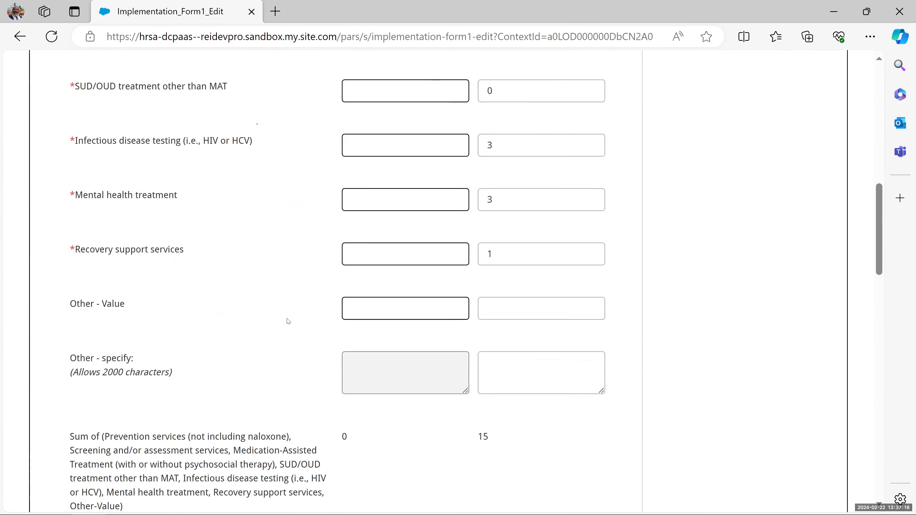
scroll(289, 321, "up", 6)
scroll(289, 321, "up", 1)
scroll(288, 321, "down", 1)
scroll(289, 321, "down", 6)
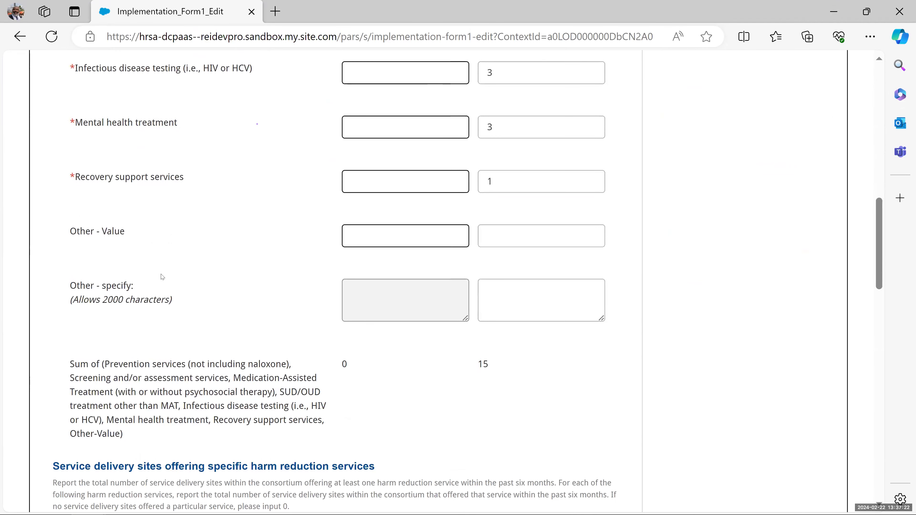
scroll(168, 283, "up", 12)
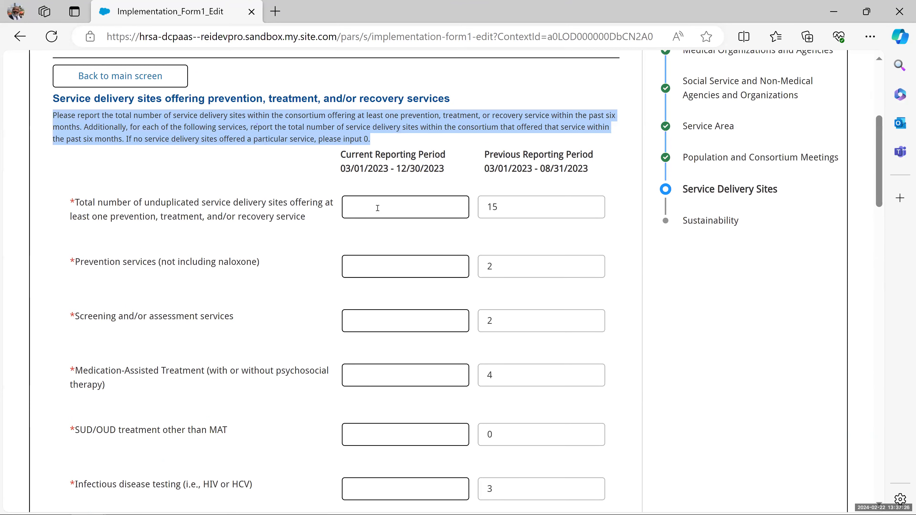
- Enter current-period total sites 400, Prevention 24, Screening 26 and Medication-Assisted Treatment 50
left_click(378, 208)
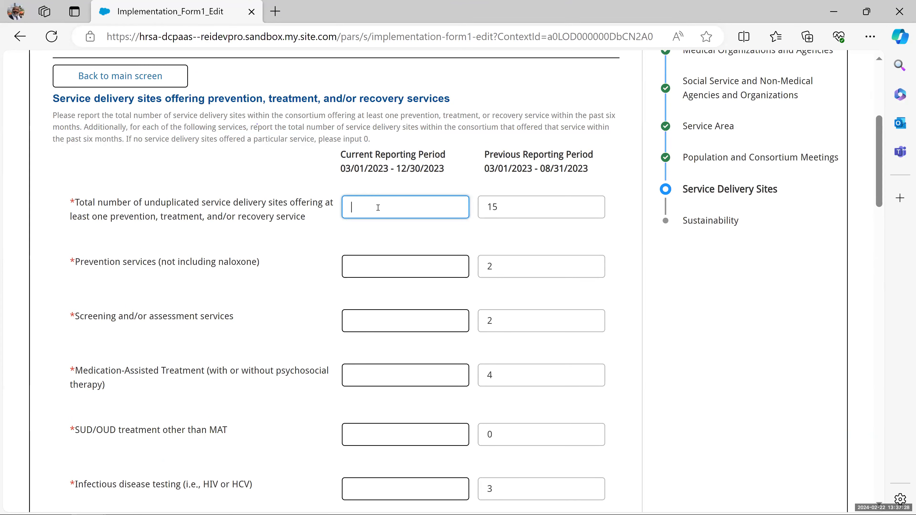
type("400")
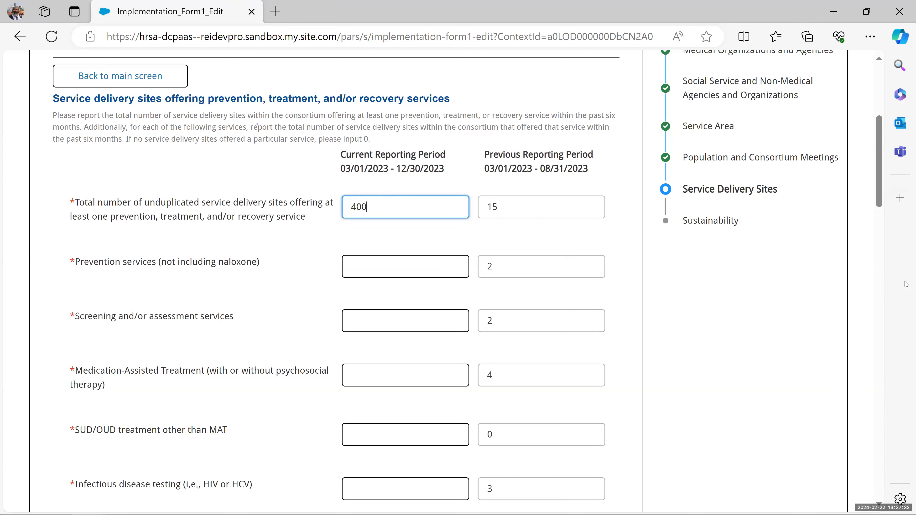
left_click(414, 266)
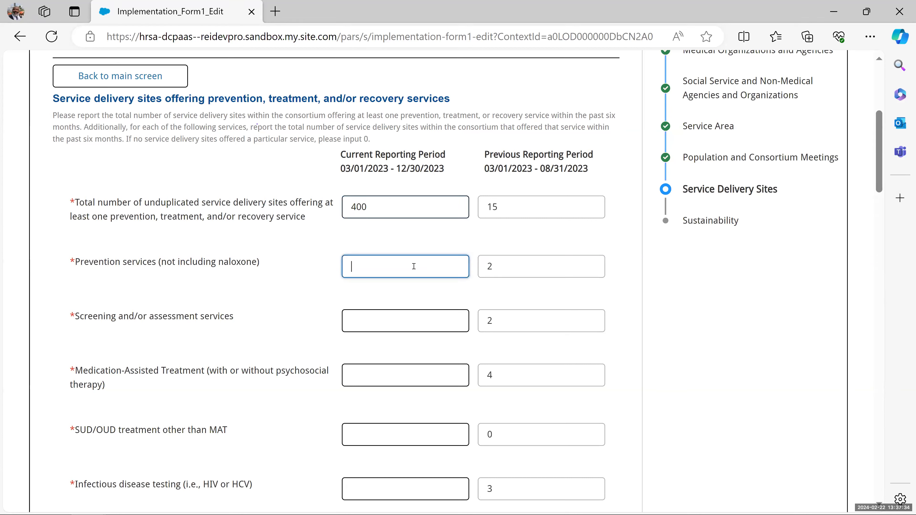
type("24")
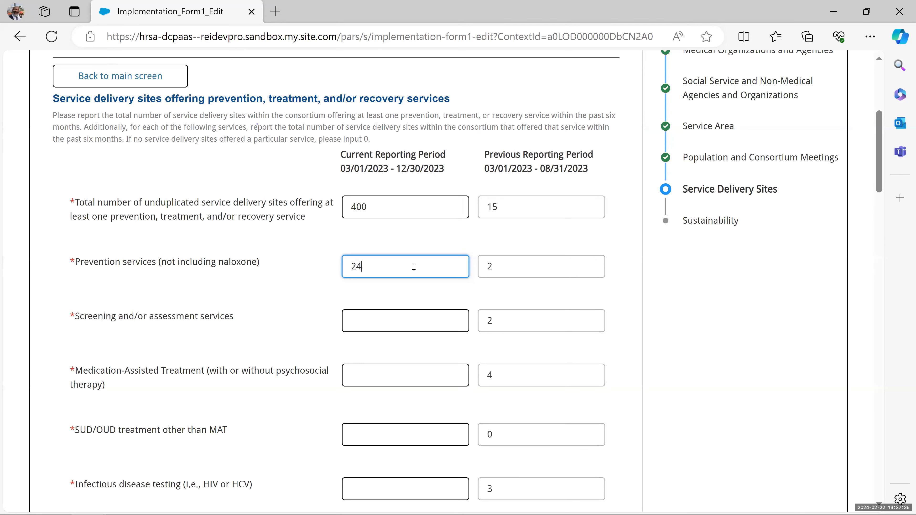
left_click(390, 324)
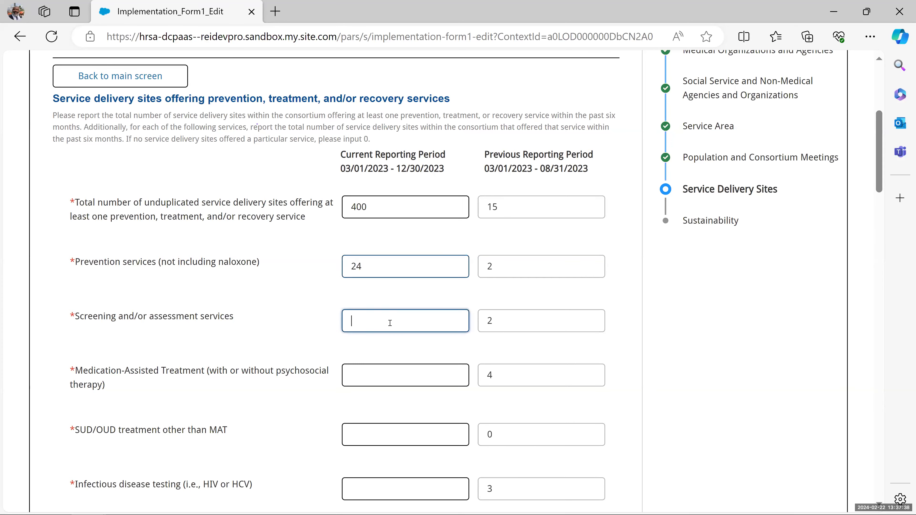
type("26")
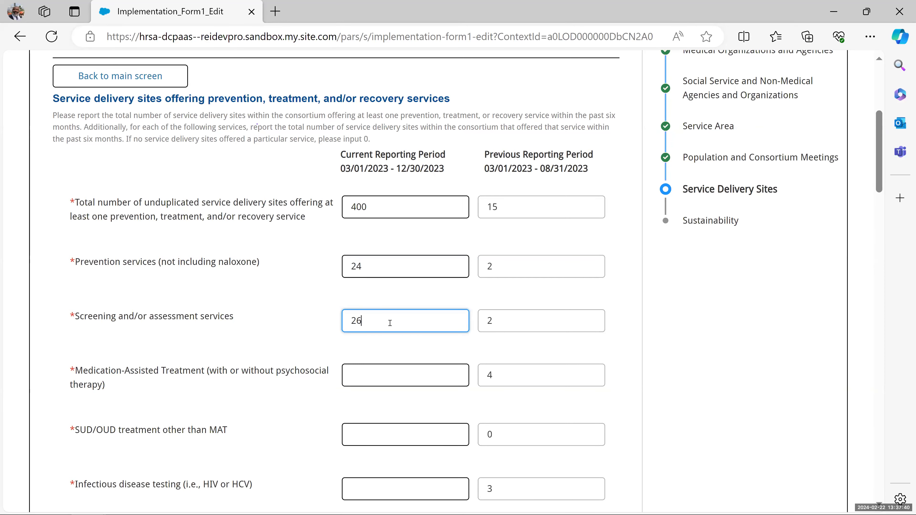
scroll(386, 314, "down", 2)
left_click(382, 305)
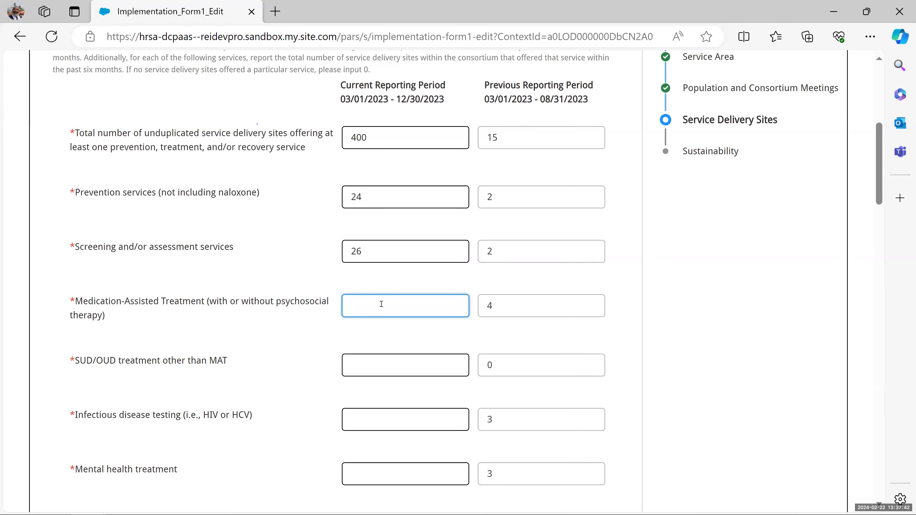
type("50")
- Enter SUD/OUD treatment 190, infectious disease testing 110, mental health 0 and recovery support 0
left_click(371, 367)
scroll(372, 368, "down", 4)
type("19")
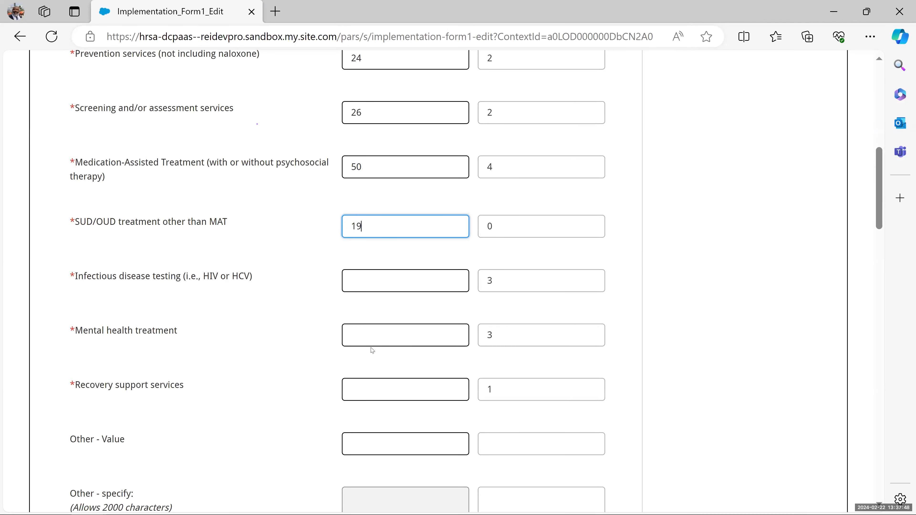
type("0")
left_click(372, 281)
type("110")
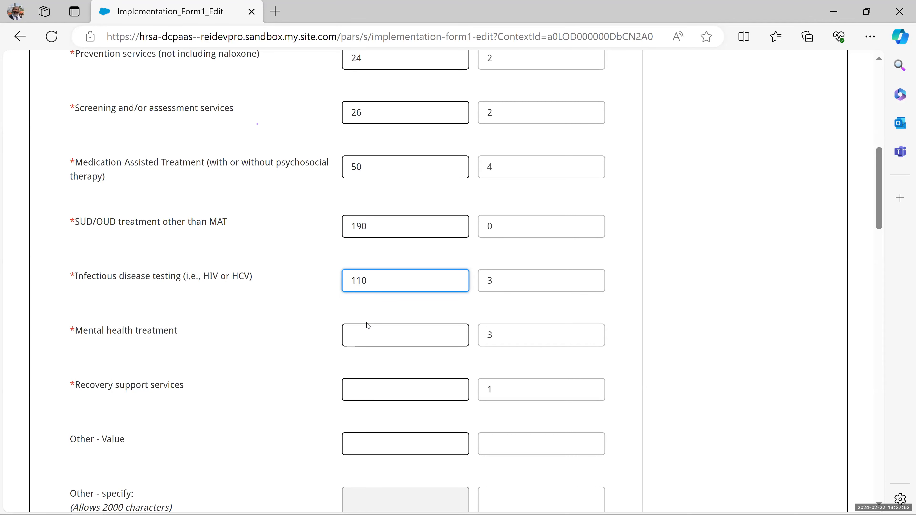
scroll(368, 325, "down", 3)
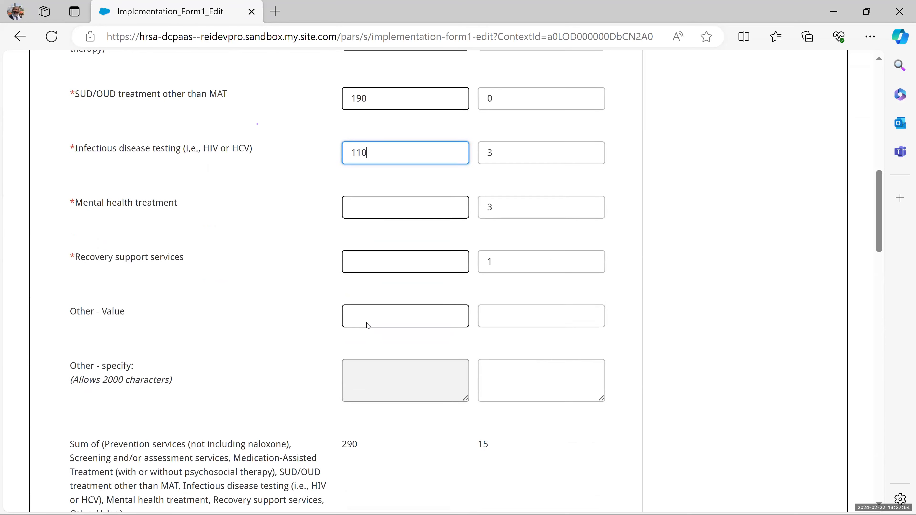
left_click(373, 200)
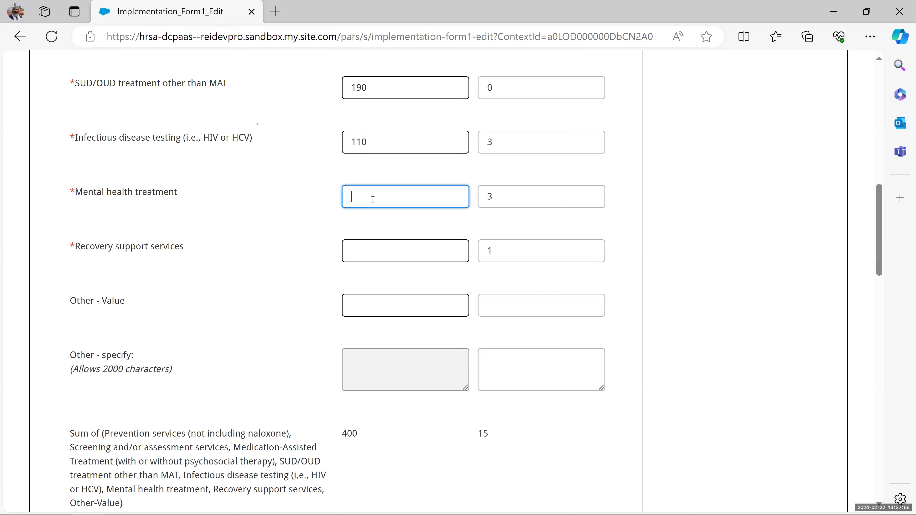
type("0")
left_click(368, 251)
type("0")
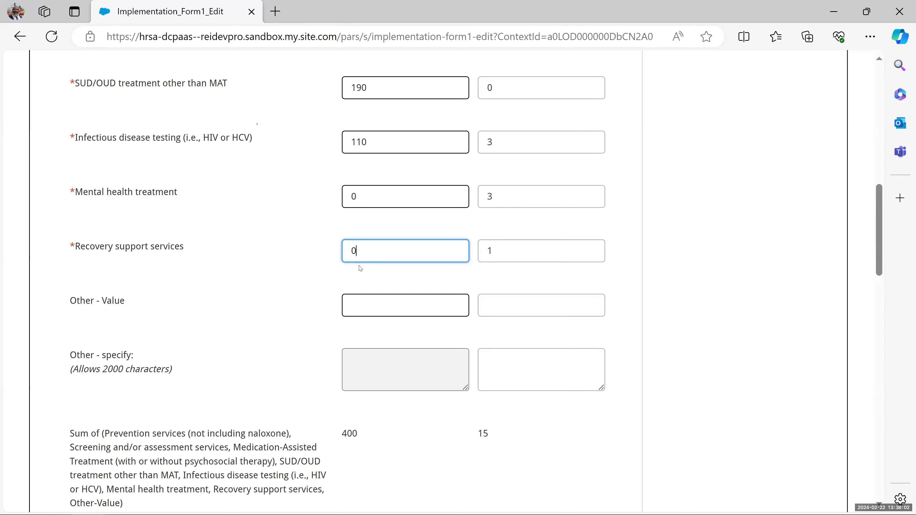
left_click(396, 219)
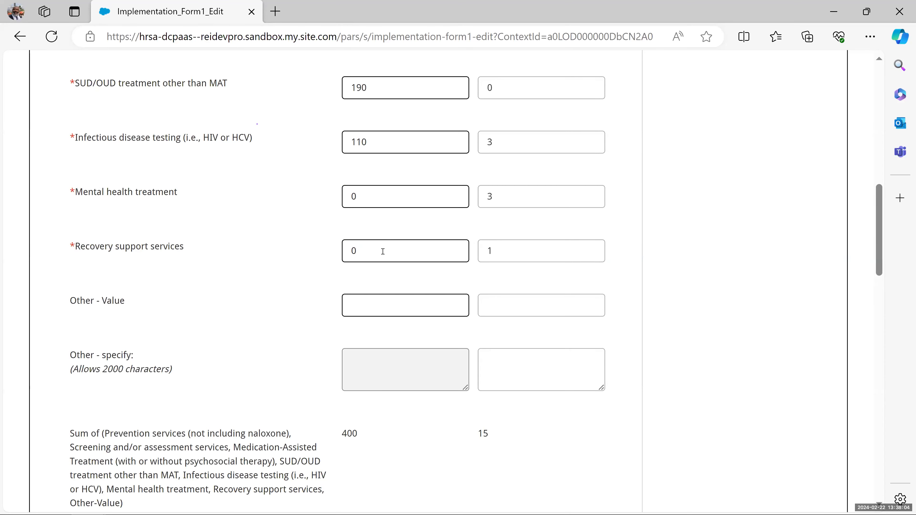
scroll(383, 253, "down", 3)
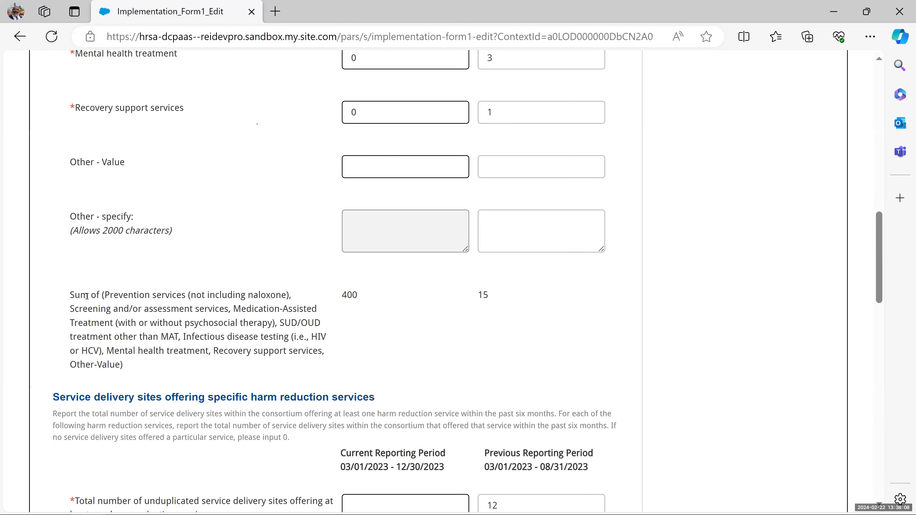
- Replace the current-period Mental health treatment count of 0 with 12
scroll(335, 268, "up", 5)
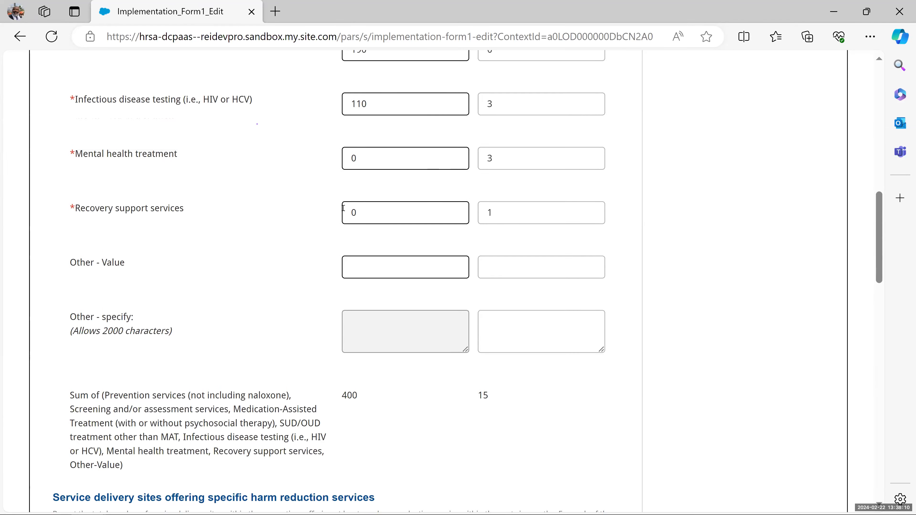
scroll(342, 219, "down", 3)
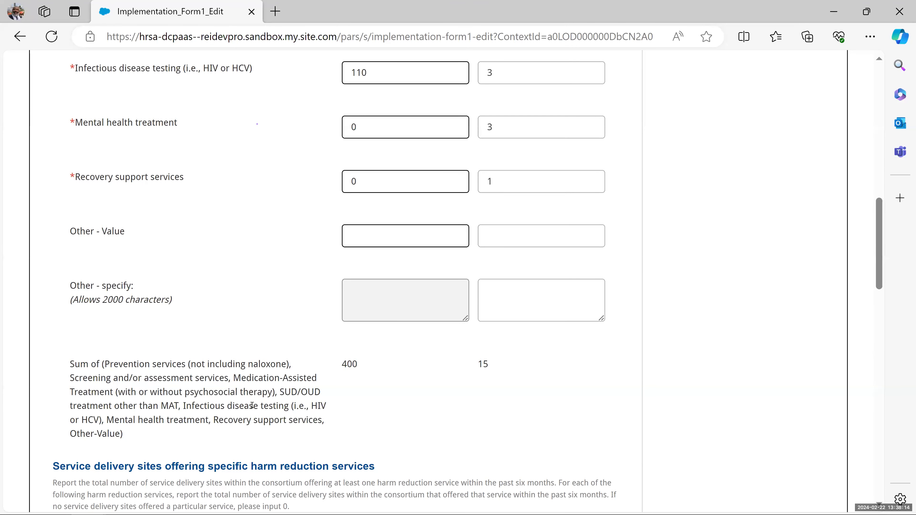
scroll(275, 282, "up", 7)
scroll(224, 166, "down", 4)
scroll(317, 295, "up", 2)
left_click(389, 333)
key("BackSpace")
type("12")
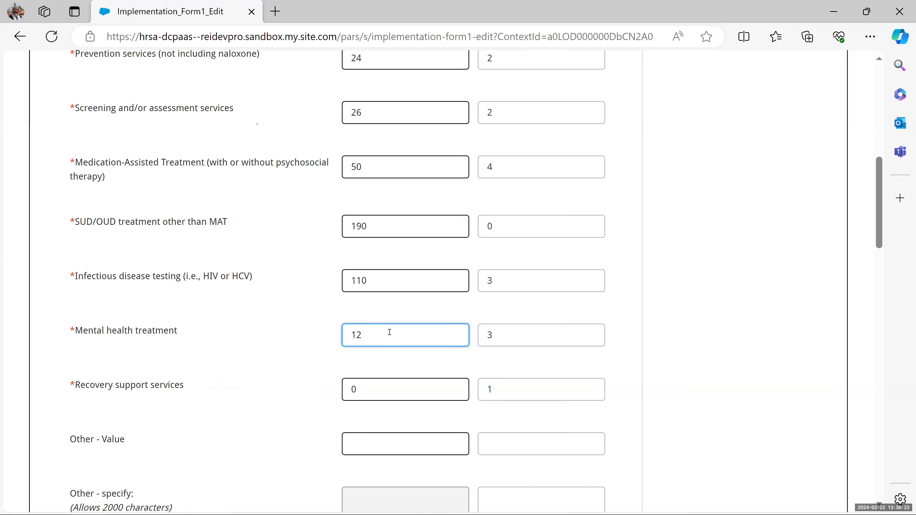
left_click(385, 354)
- Scroll down to the harm reduction section and select its total sites count field
scroll(385, 355, "down", 6)
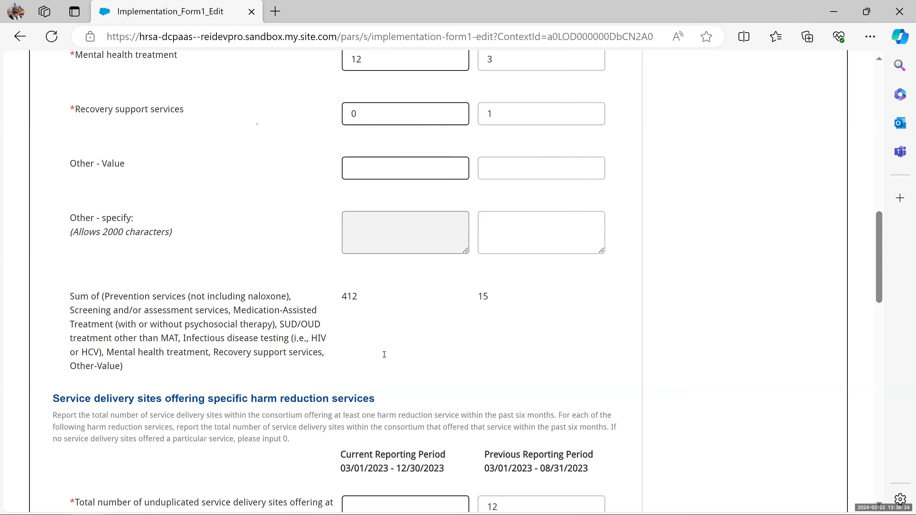
scroll(385, 343, "up", 3)
scroll(395, 360, "down", 5)
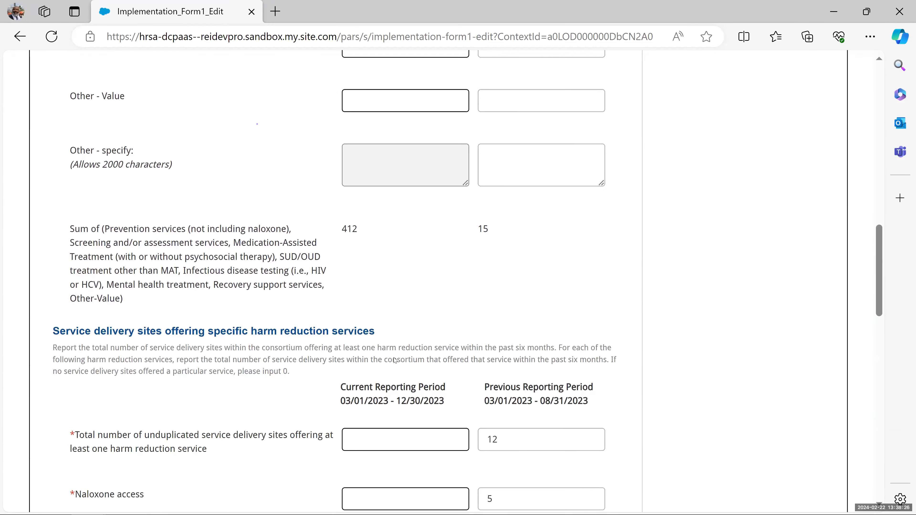
scroll(395, 360, "up", 14)
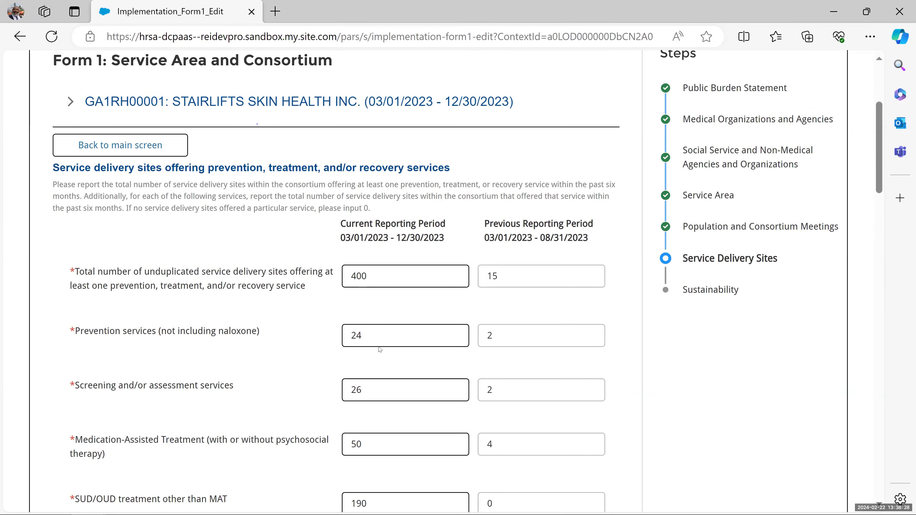
scroll(380, 349, "down", 15)
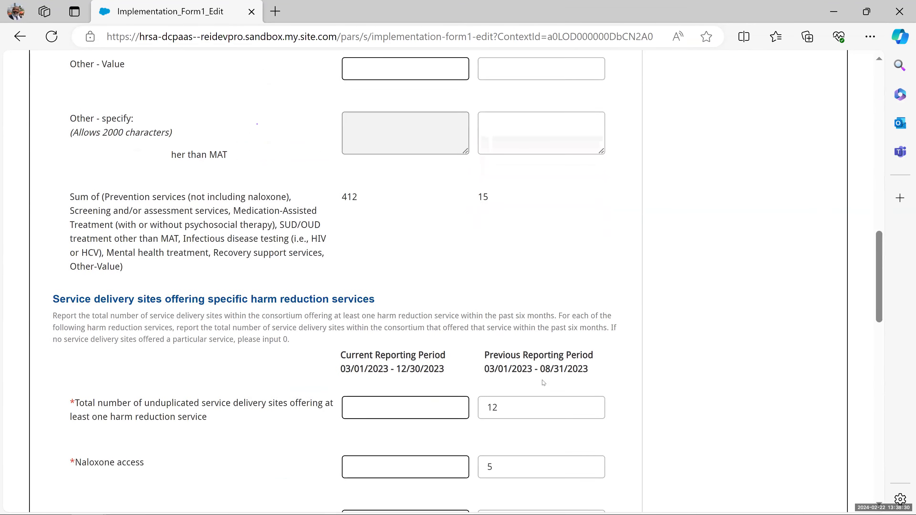
scroll(544, 382, "down", 1)
scroll(431, 290, "up", 5)
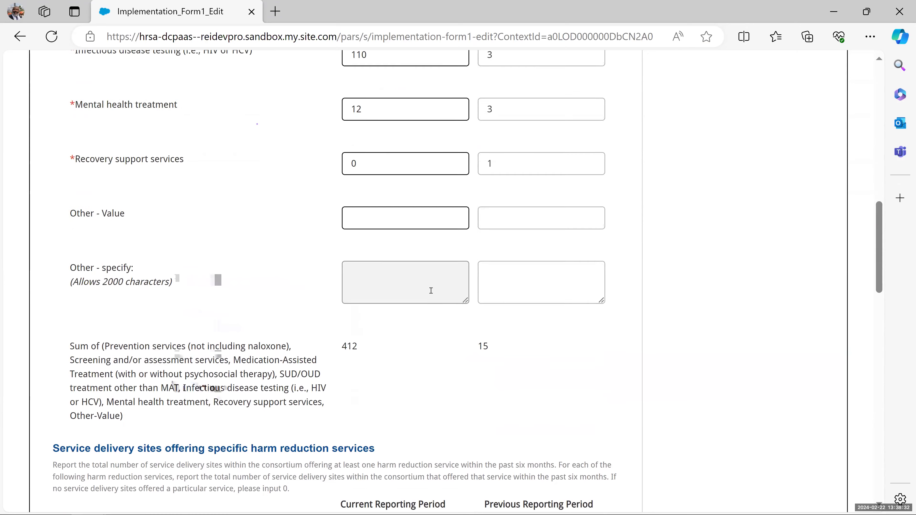
scroll(410, 325, "down", 3)
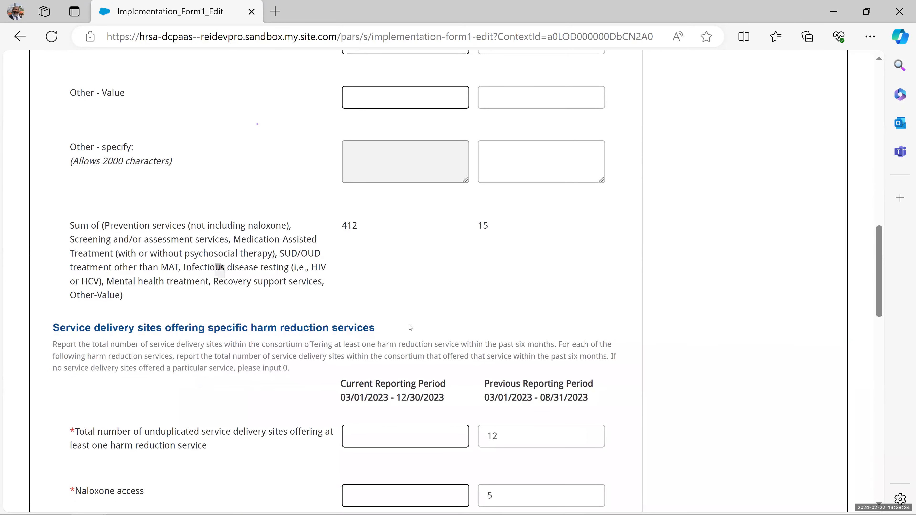
scroll(410, 327, "down", 5)
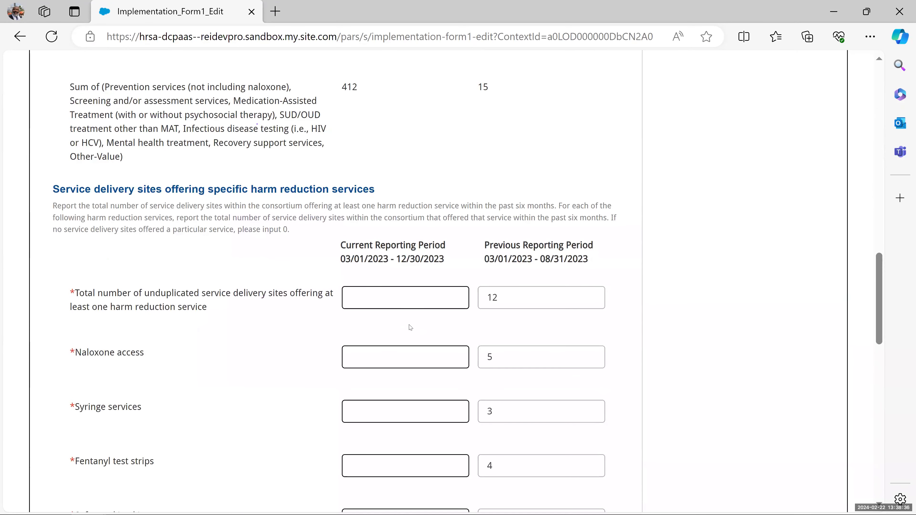
scroll(383, 326, "down", 2)
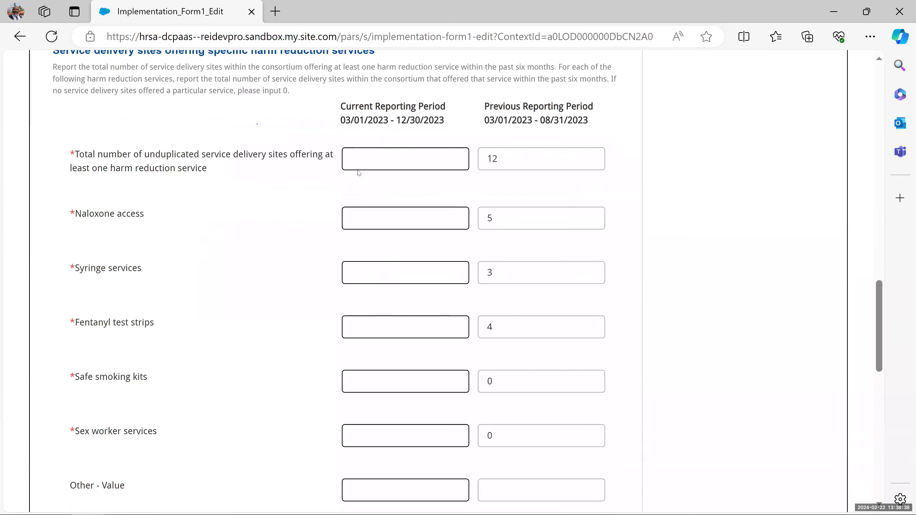
left_click(365, 160)
- Enter 400 total sites, then current-period Naloxone access 25 and Syringe services 50
type("400")
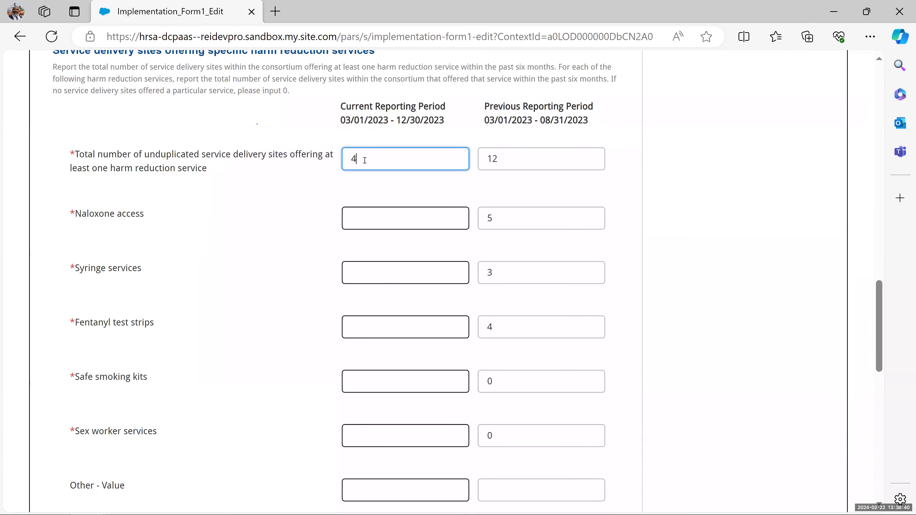
left_click(365, 213)
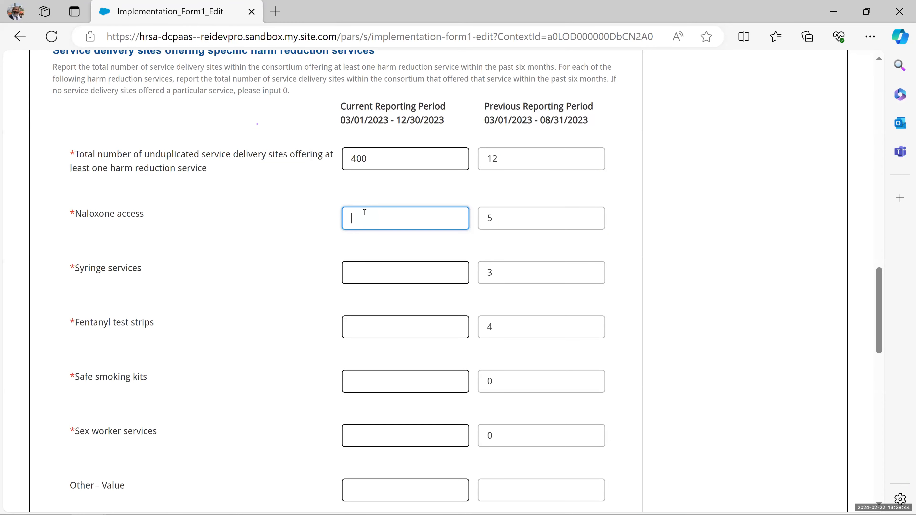
type("25")
left_click(352, 273)
type("50")
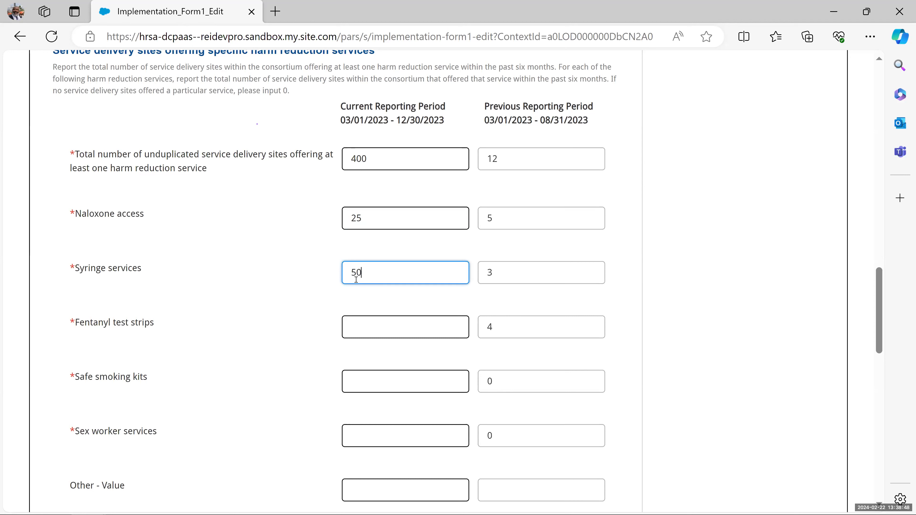
- Enter Fentanyl test strips 75, Safe smoking kits 25 and Sex worker services 225
left_click(364, 321)
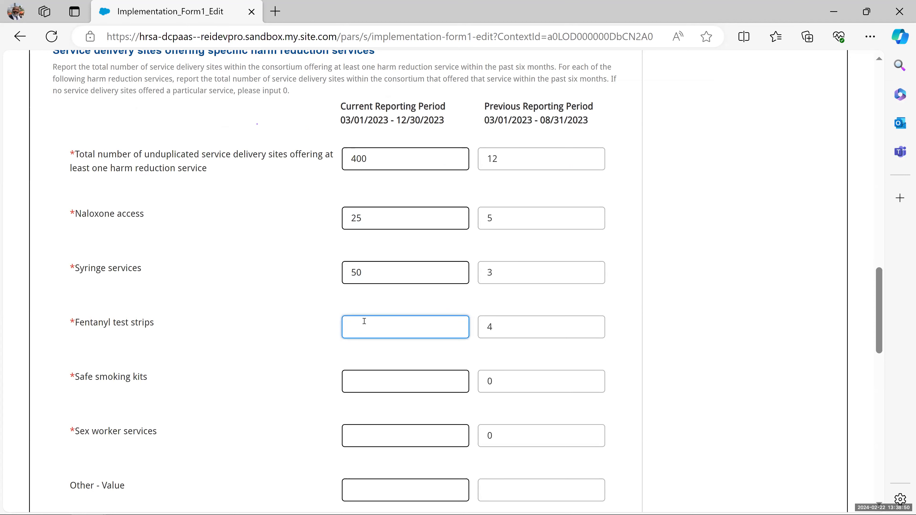
type("75")
left_click(366, 376)
type("25")
scroll(370, 295, "down", 3)
left_click(370, 295)
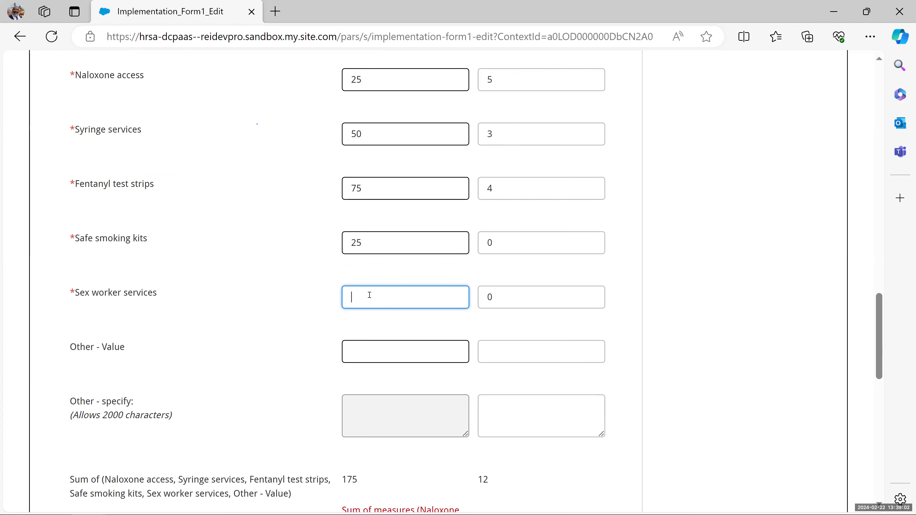
type("225")
scroll(378, 327, "down", 3)
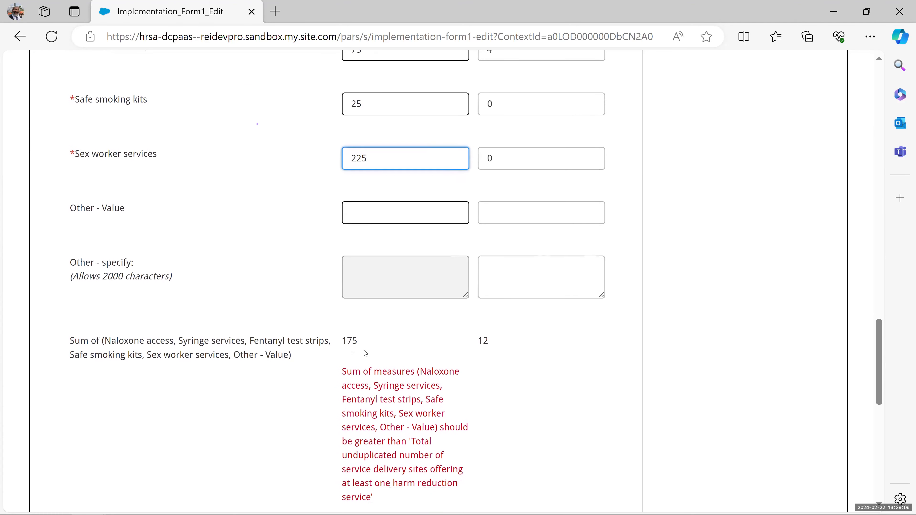
scroll(358, 308, "down", 2)
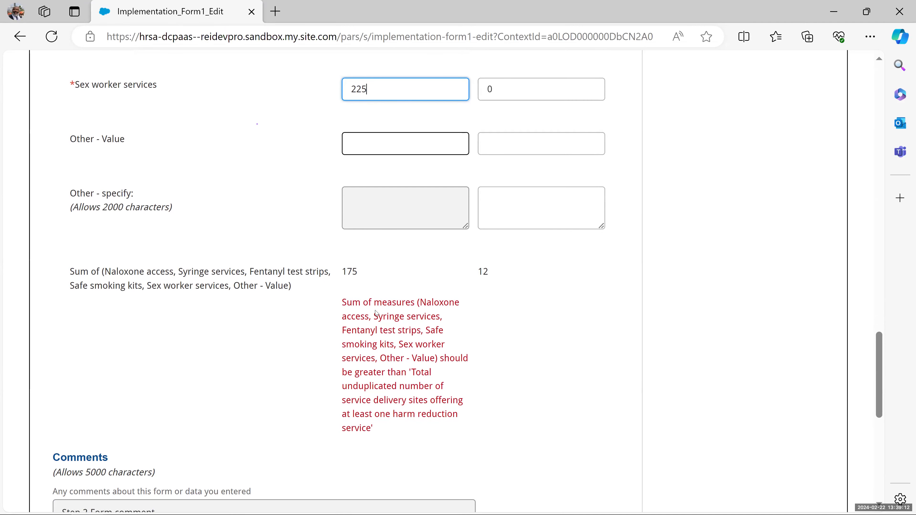
scroll(361, 274, "down", 1)
scroll(384, 227, "up", 3)
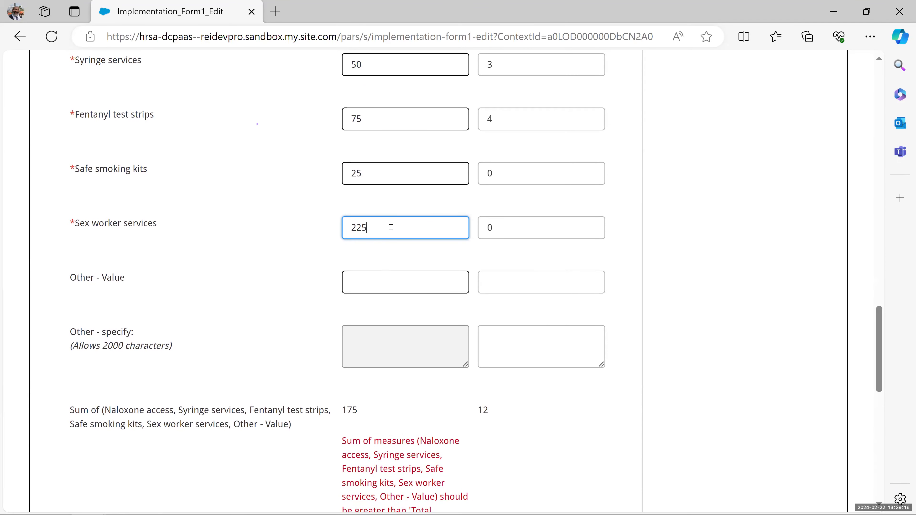
- Commit the 225 Sex worker services entry and verify the harm-reduction sum reads 400
key("Tab")
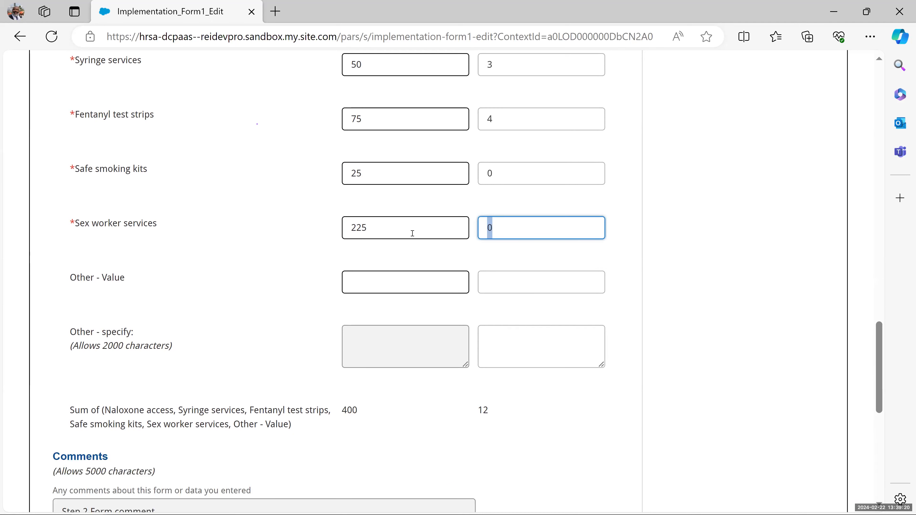
scroll(356, 376, "down", 2)
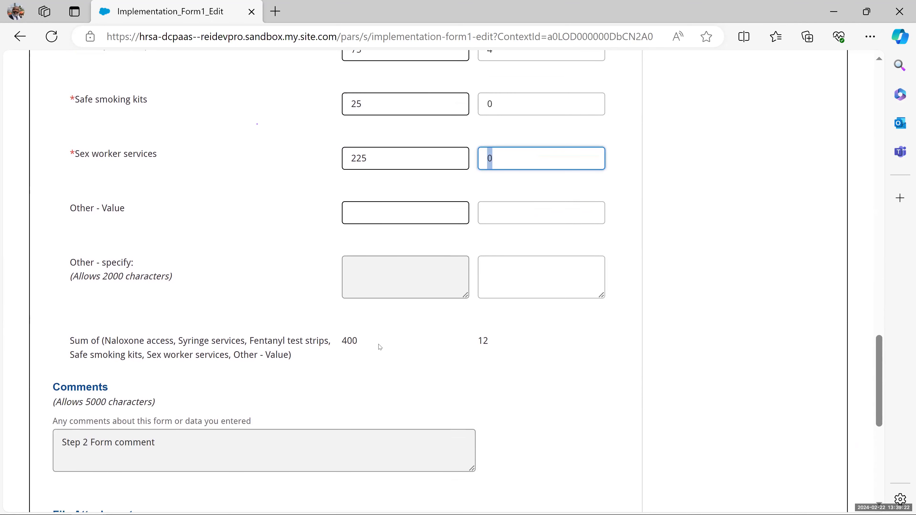
scroll(380, 347, "up", 10)
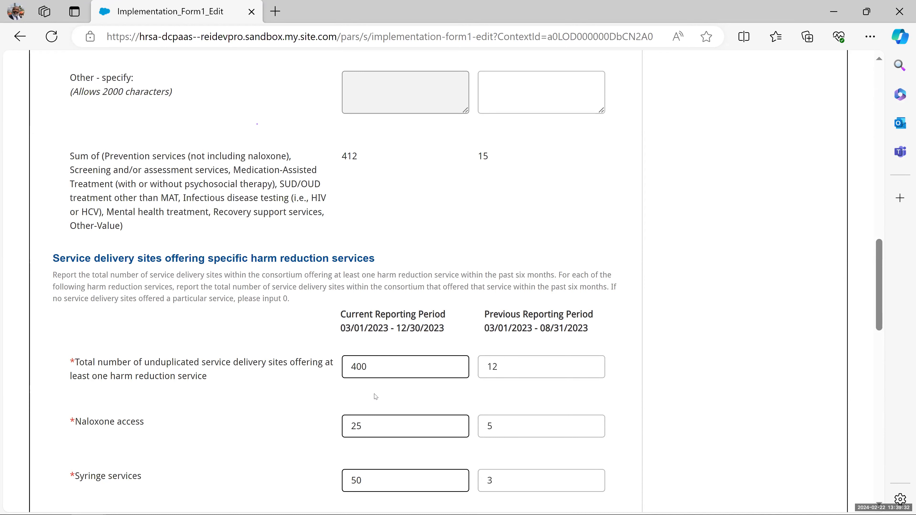
scroll(376, 333, "down", 5)
key("Tab")
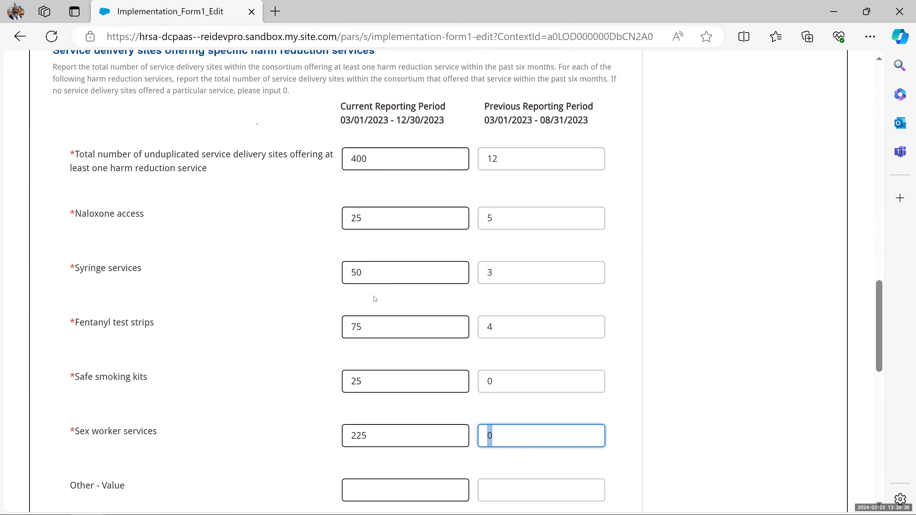
scroll(375, 299, "down", 5)
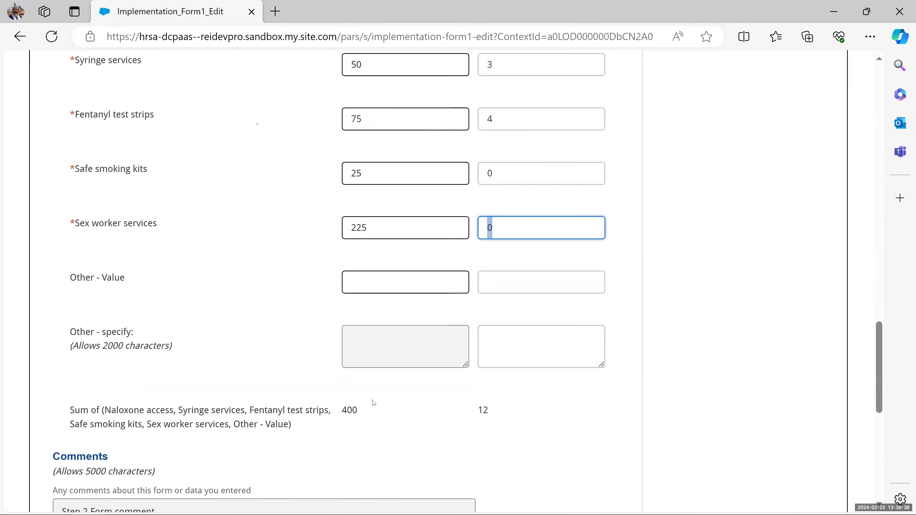
scroll(358, 425, "down", 2)
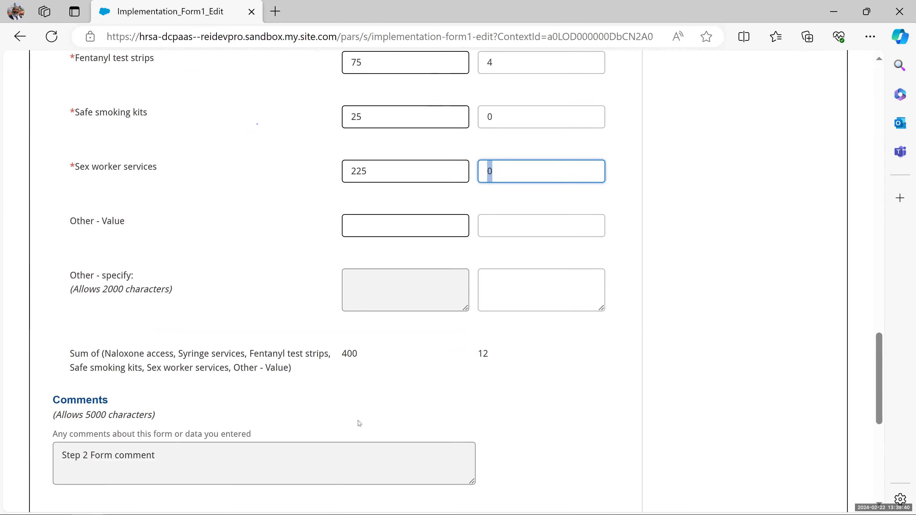
scroll(360, 423, "down", 5)
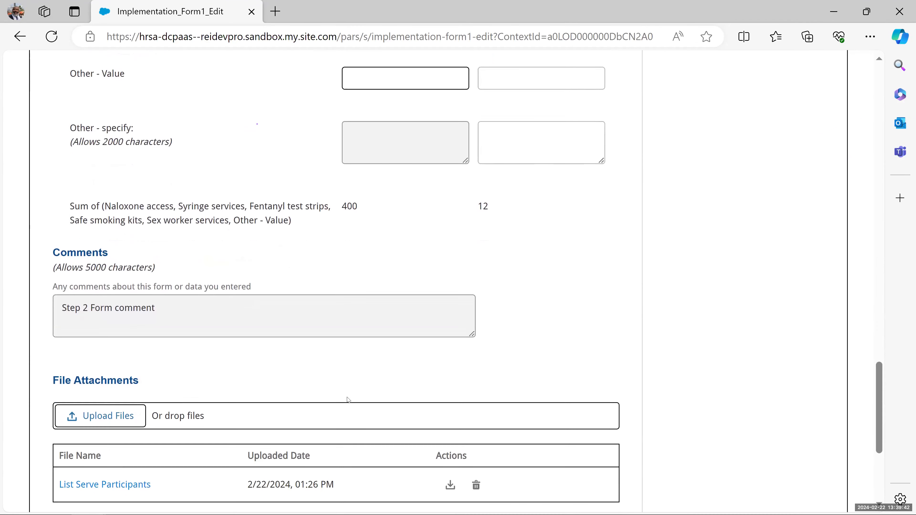
scroll(339, 317, "down", 4)
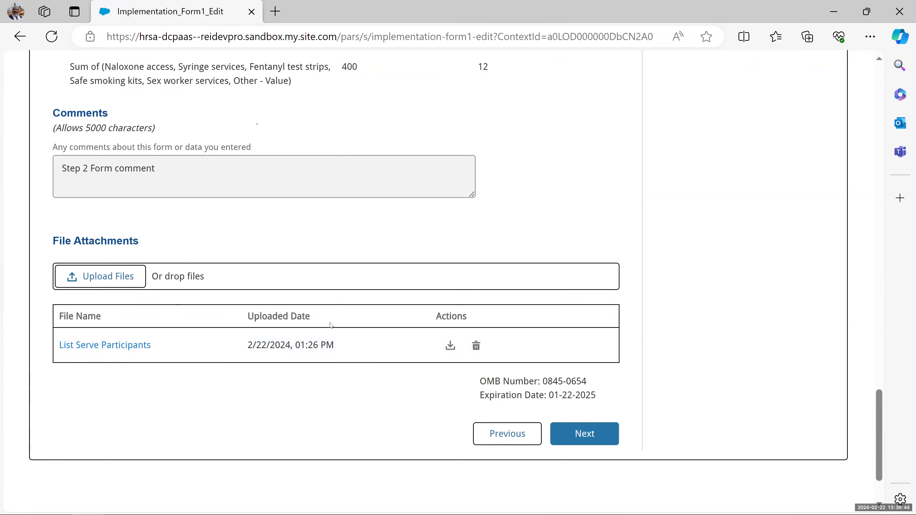
- On the Sustainability step, answer Yes for current-period consortium sustainability
left_click(601, 364)
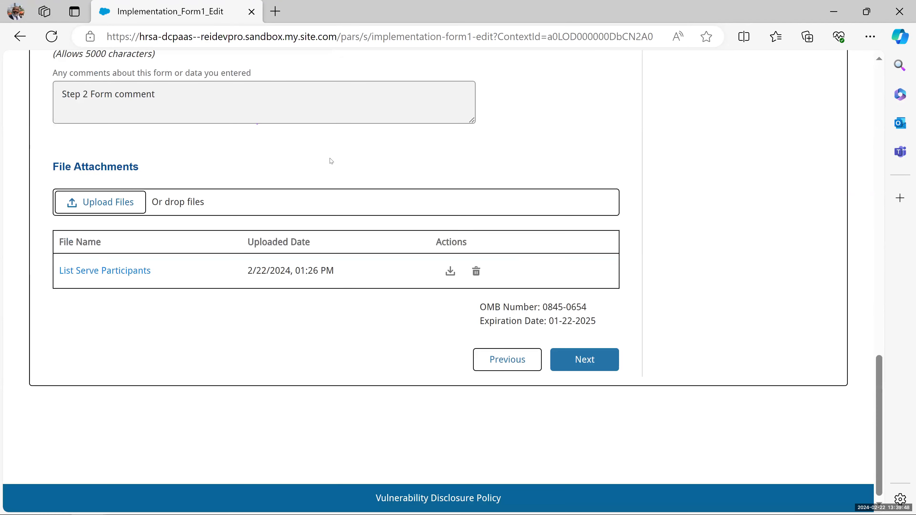
scroll(331, 161, "up", 10)
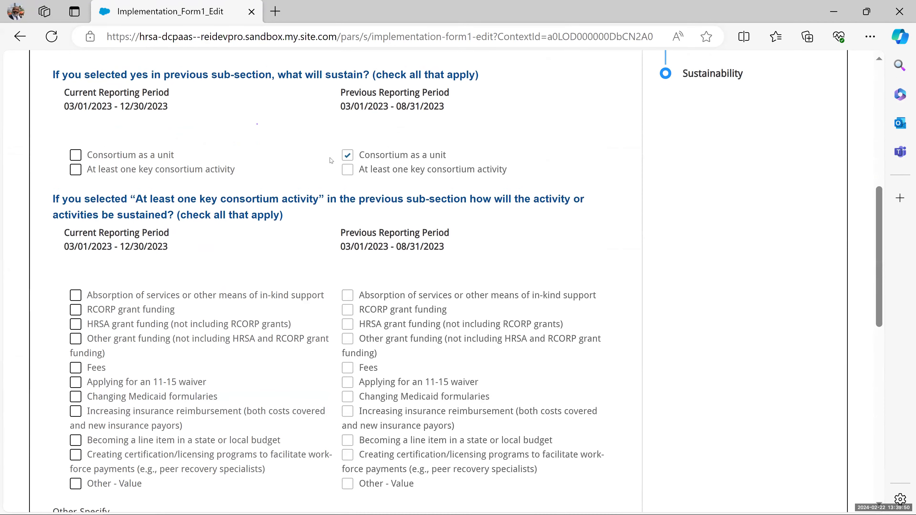
scroll(332, 161, "up", 5)
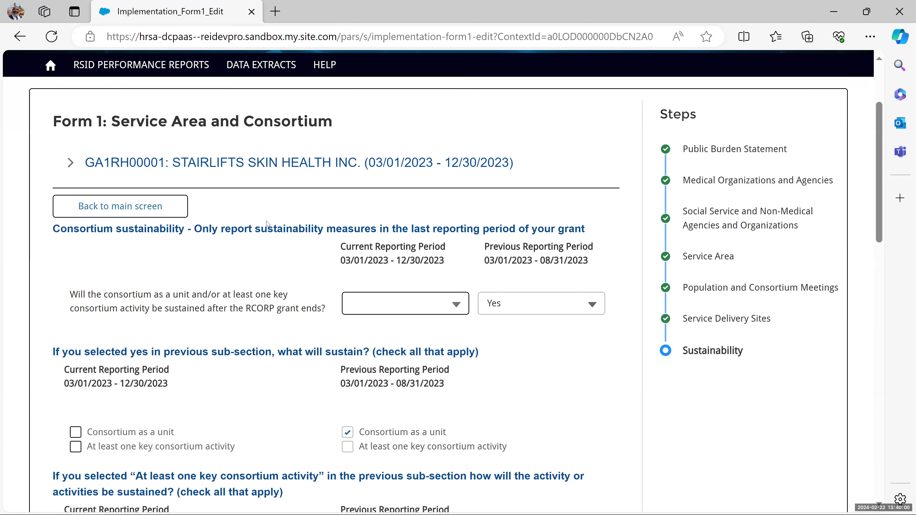
scroll(204, 291, "down", 2)
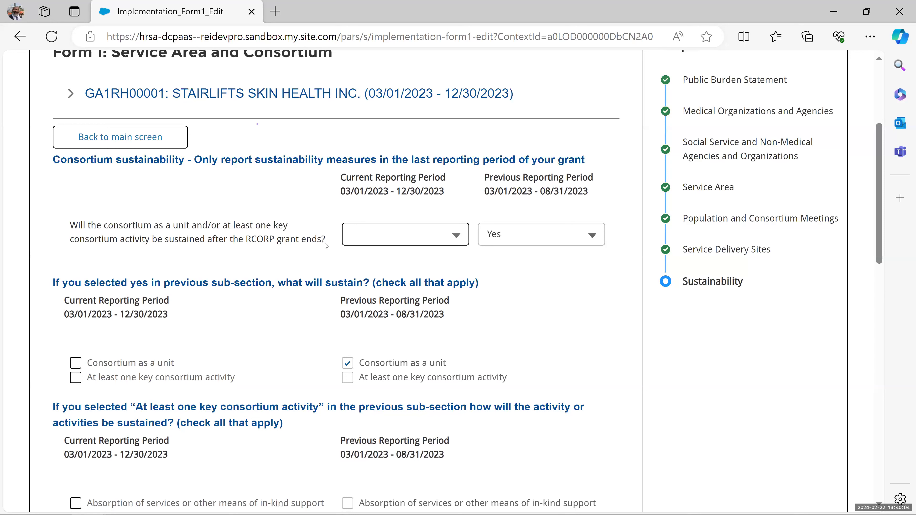
left_click(461, 235)
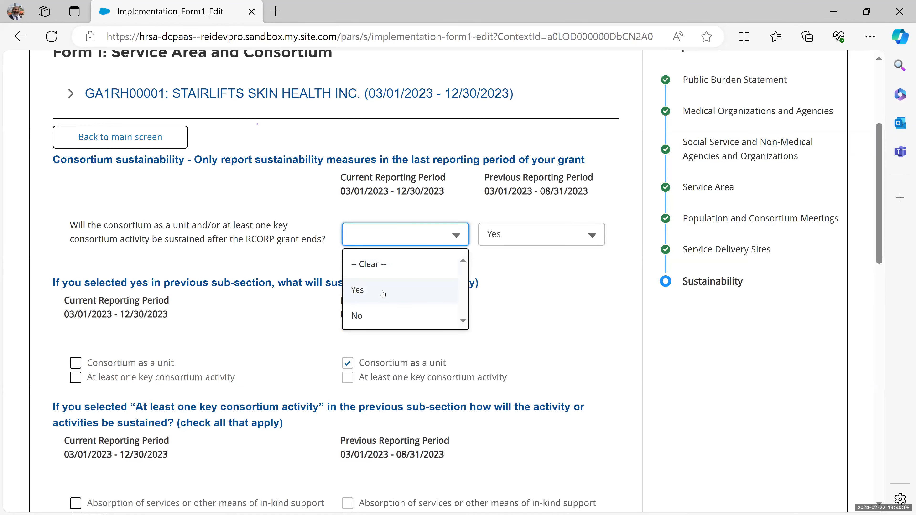
left_click(383, 294)
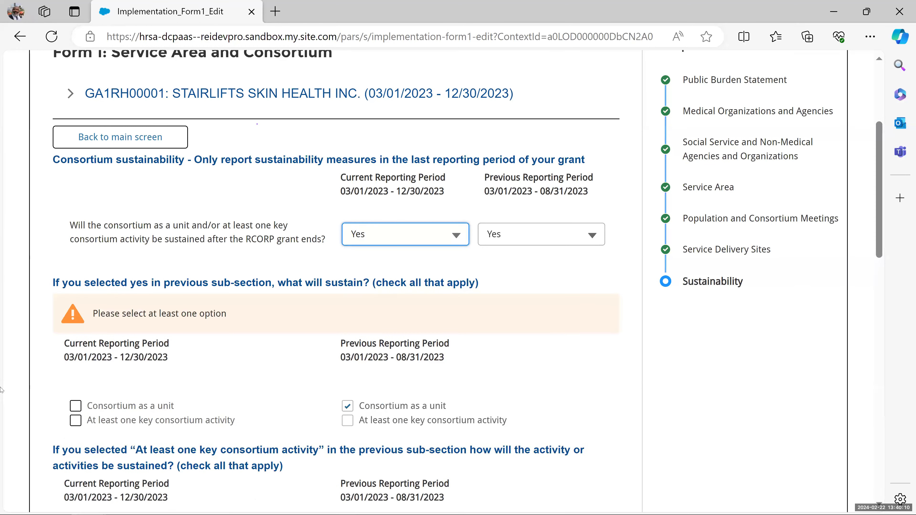
- Check 'At least one key consortium activity' and 'HRSA grant funding (not including RCORP grants)'
scroll(187, 317, "down", 2)
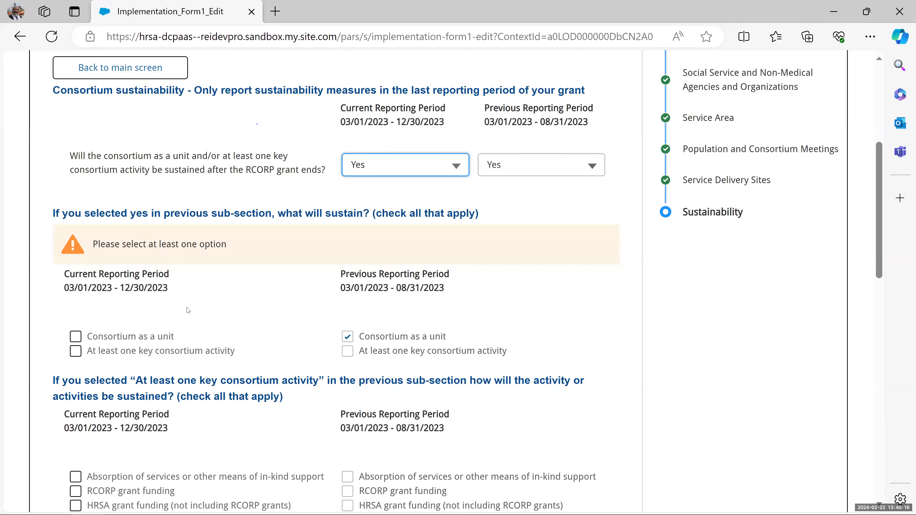
scroll(162, 304, "down", 2)
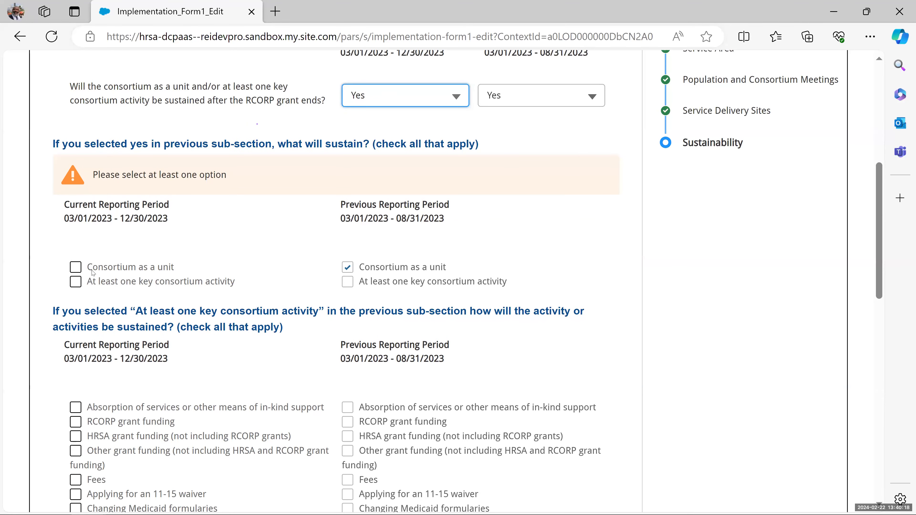
left_click(77, 282)
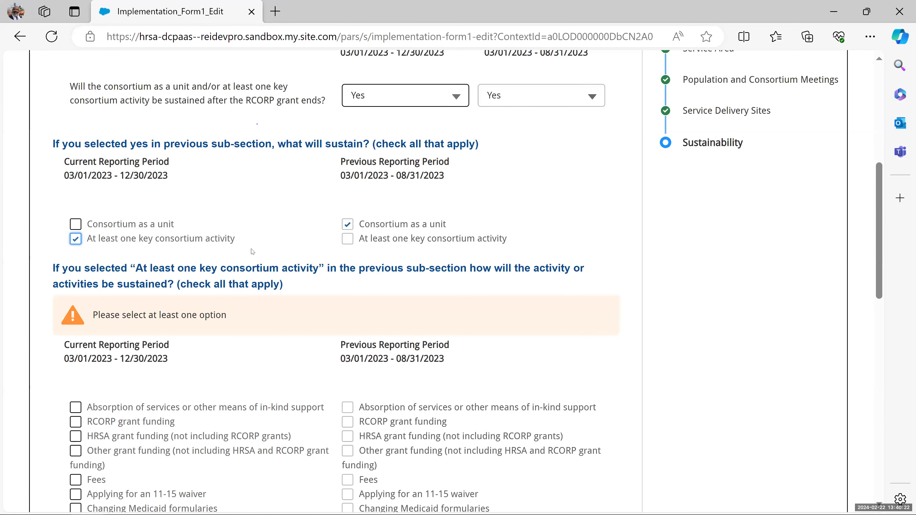
scroll(251, 250, "down", 3)
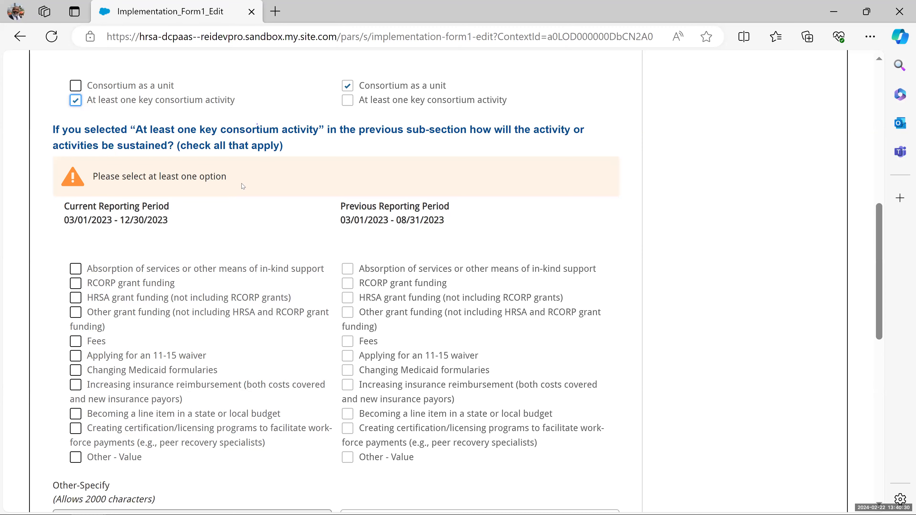
left_click(76, 298)
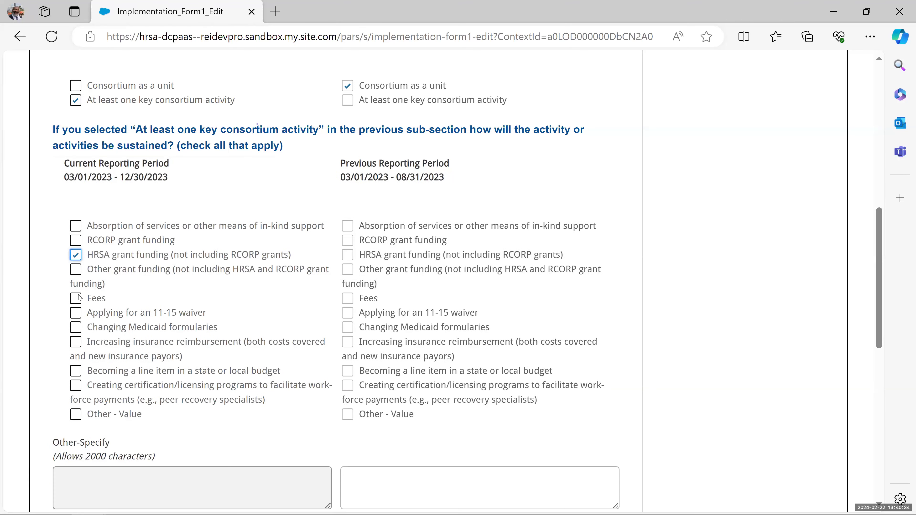
scroll(205, 266, "down", 2)
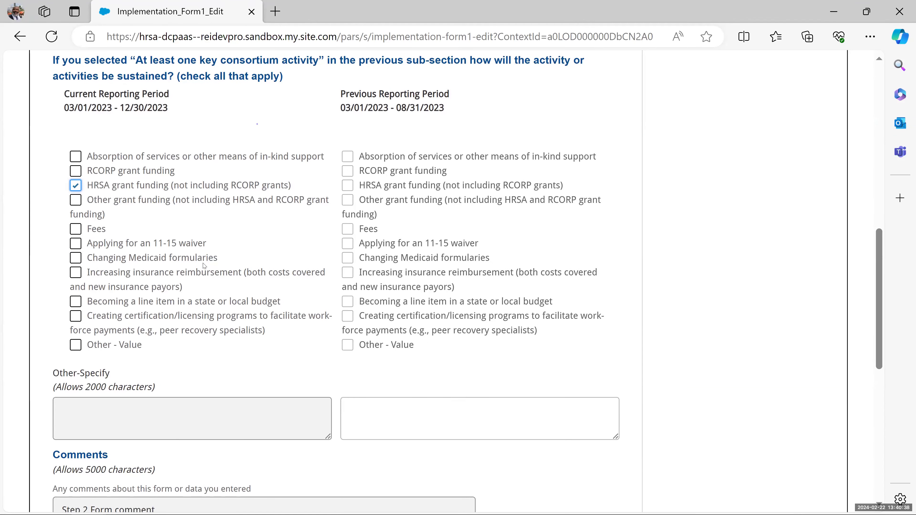
scroll(217, 253, "up", 4)
scroll(226, 241, "up", 4)
scroll(227, 240, "down", 10)
scroll(227, 241, "down", 8)
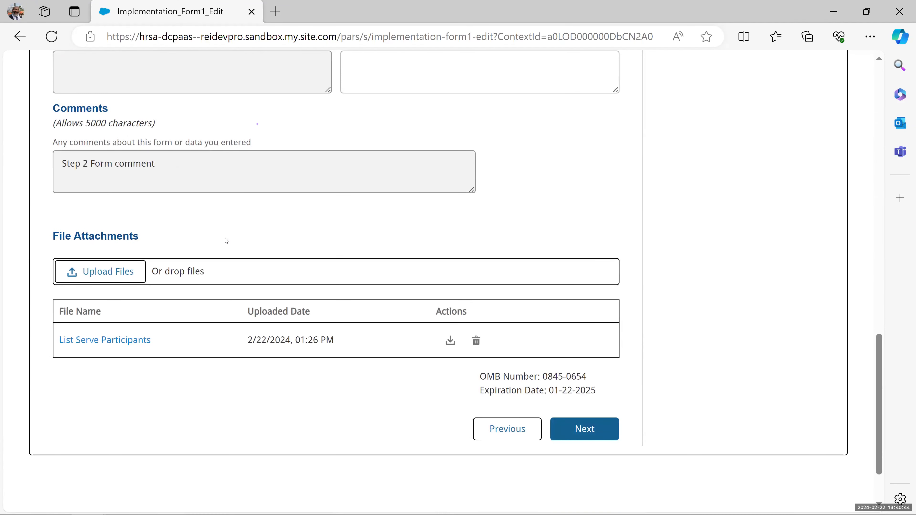
- Finish Form 1 and review the RSID-02323 report overview page
left_click(573, 434)
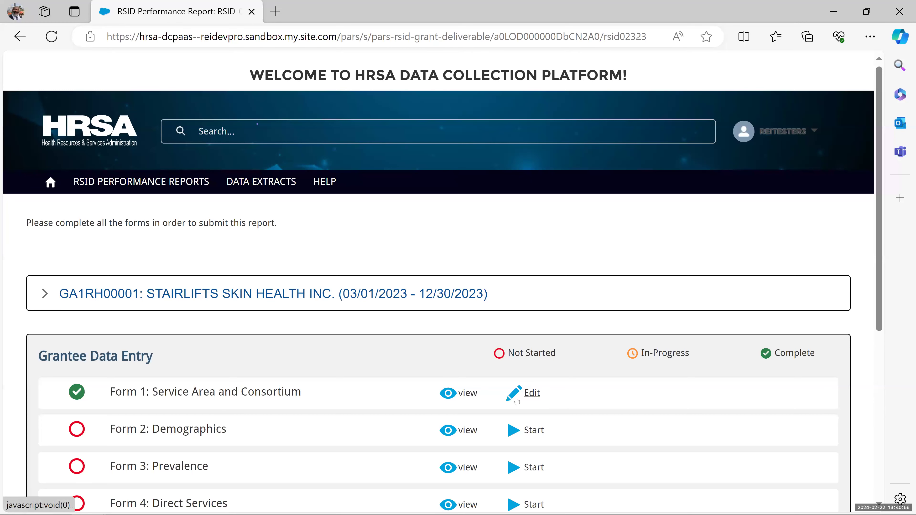
scroll(520, 401, "down", 3)
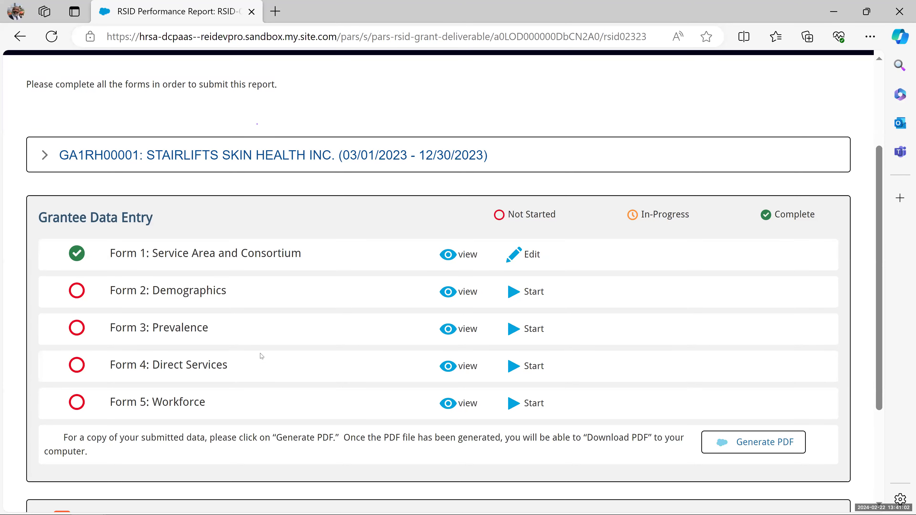
scroll(262, 356, "up", 3)
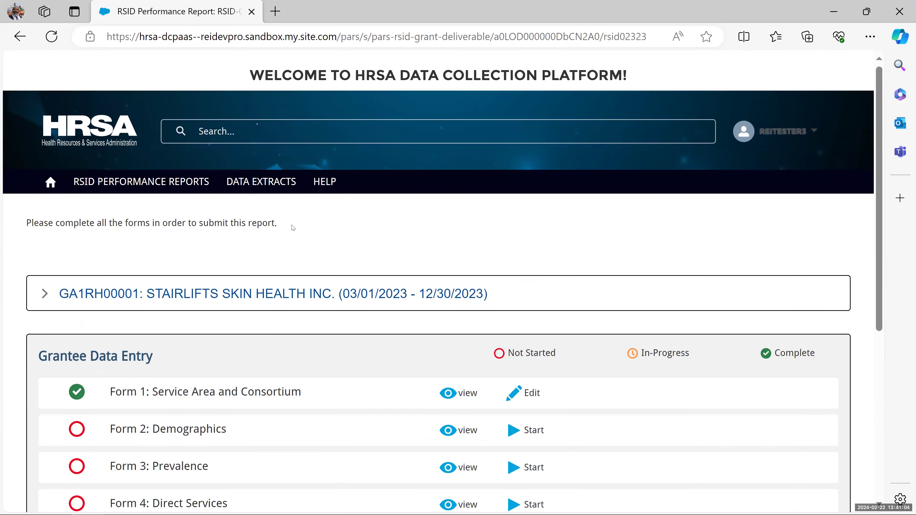
mouse_move(293, 227)
left_mouse_down()
mouse_move(73, 229)
mouse_move(277, 227)
left_mouse_up()
left_click(72, 227)
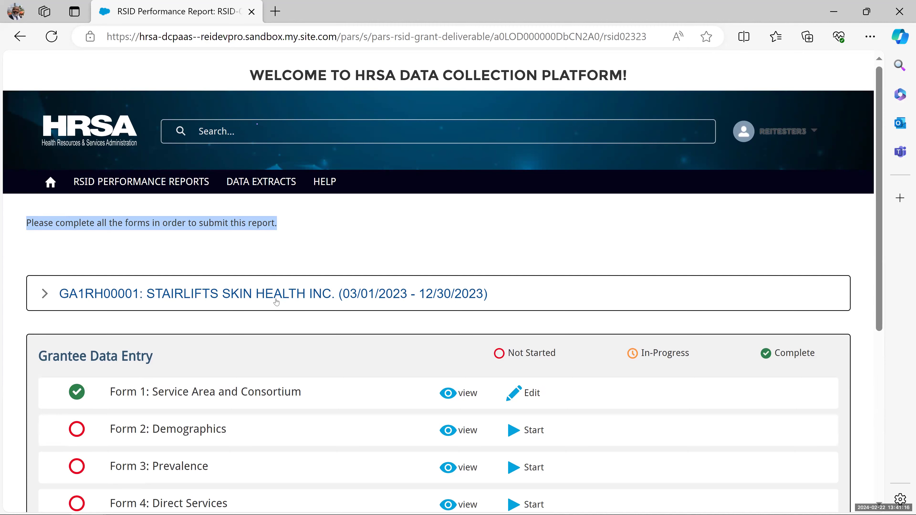
- Go back to the RSID Performance Reports list
scroll(276, 301, "down", 3)
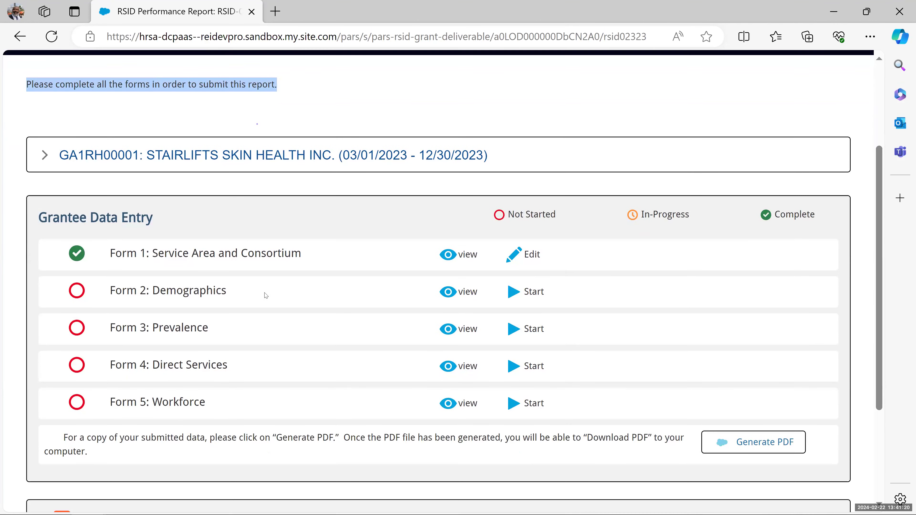
scroll(265, 293, "down", 2)
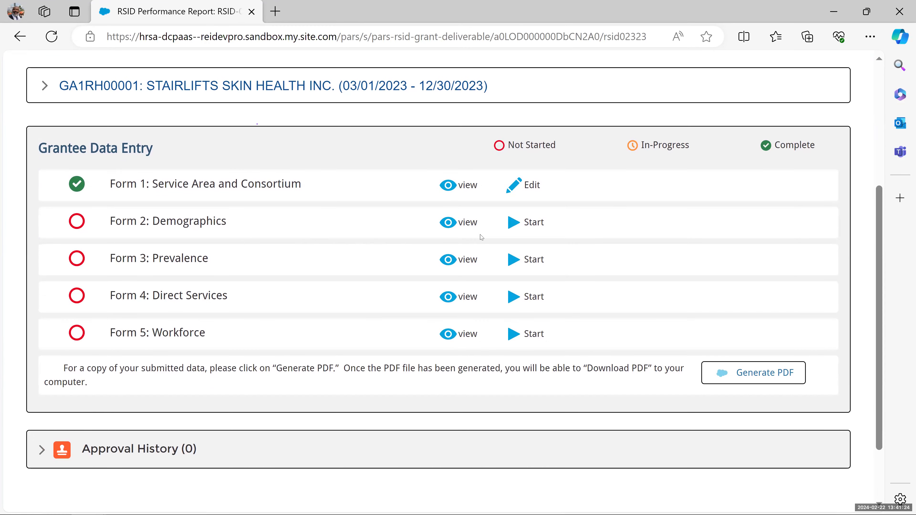
scroll(383, 253, "up", 3)
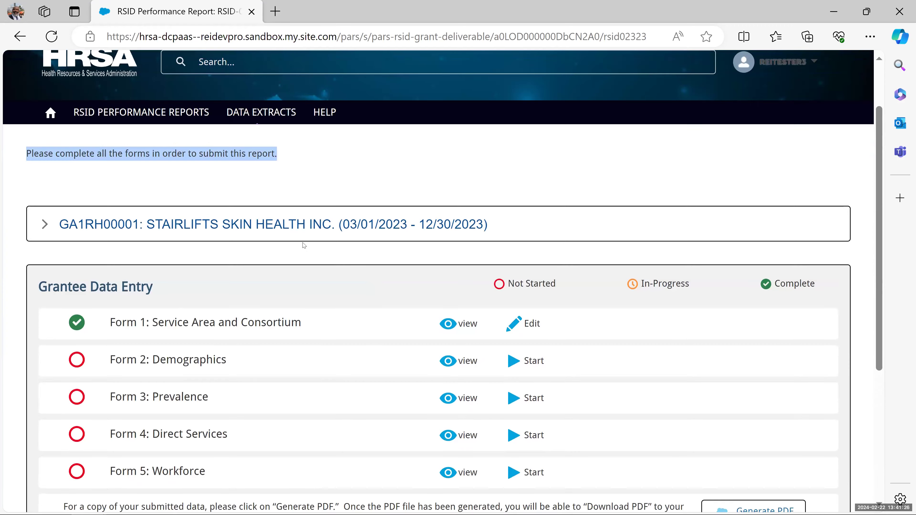
left_click(130, 113)
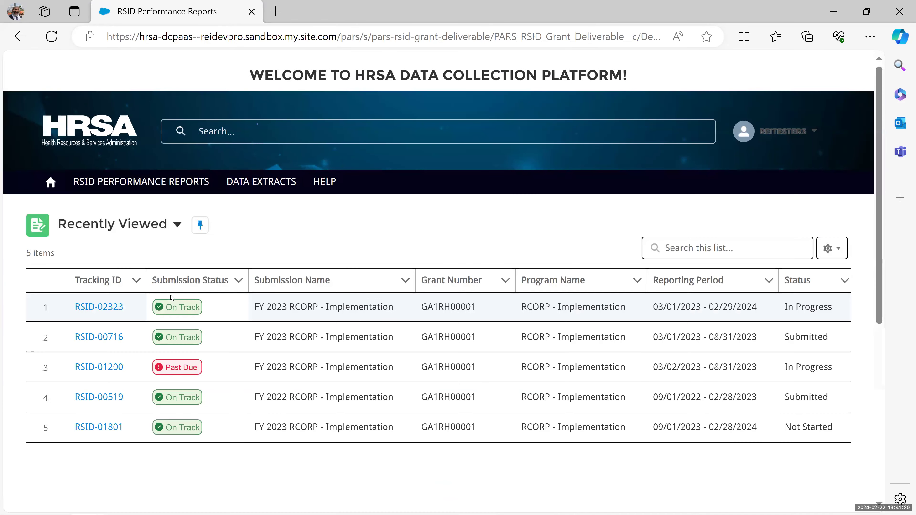
- Open report RSID-01200 and expand the GA1RH00001 grant details
left_click(101, 366)
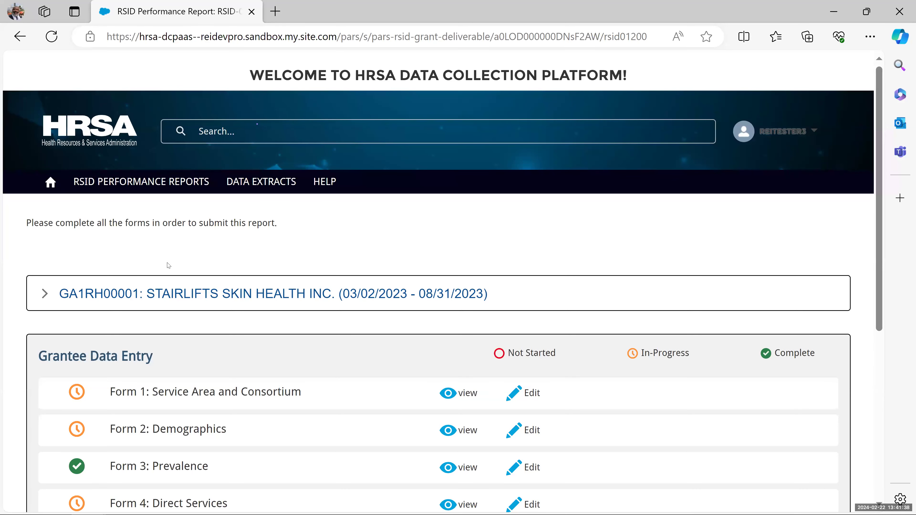
left_click_drag(307, 231, 21, 227)
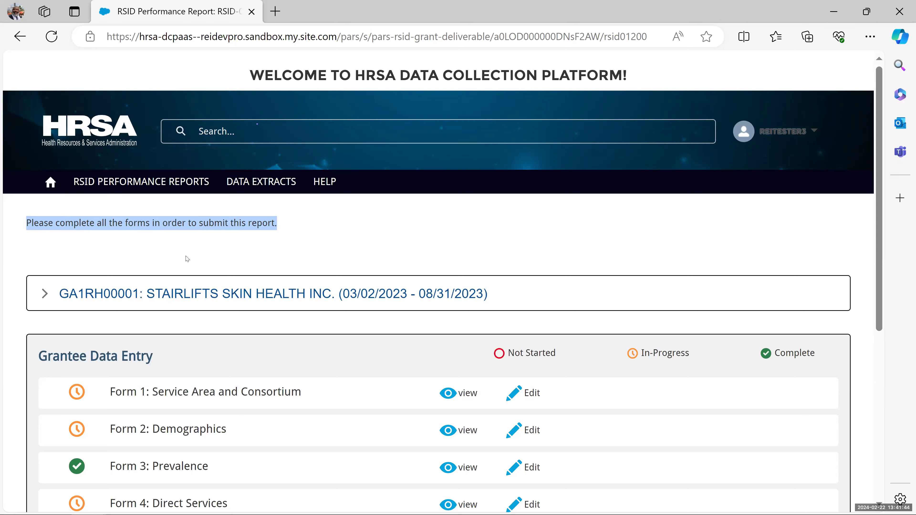
scroll(187, 259, "down", 4)
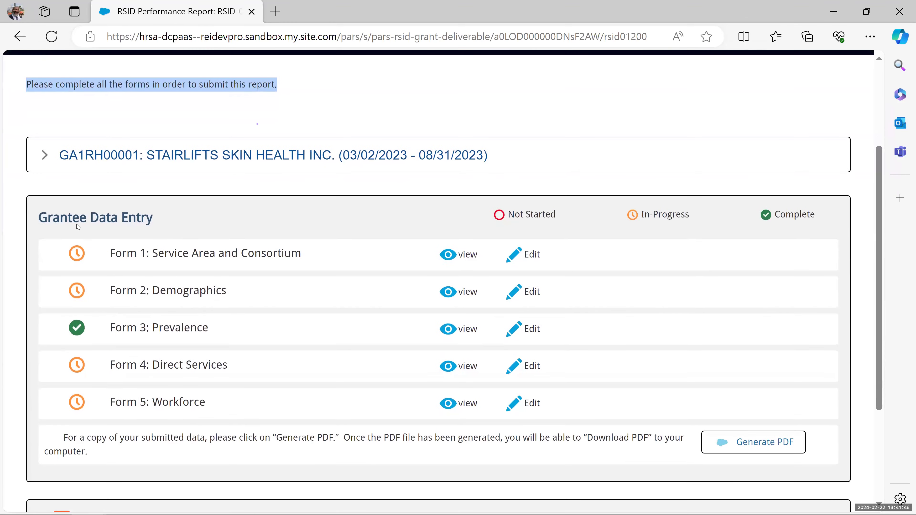
left_click(43, 156)
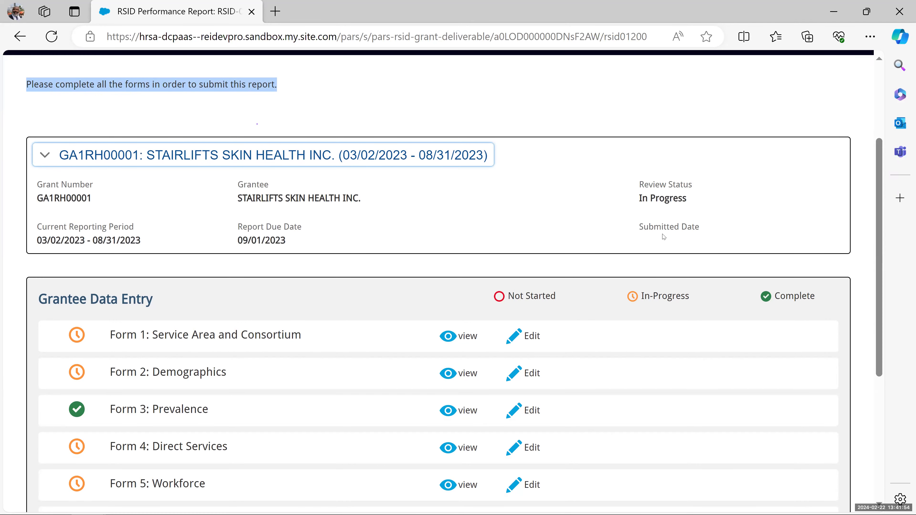
scroll(551, 216, "down", 2)
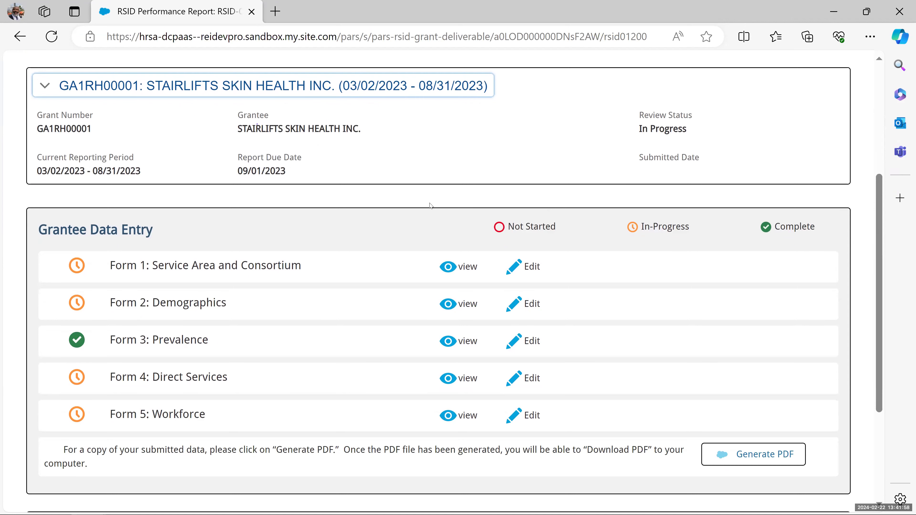
scroll(323, 234, "down", 2)
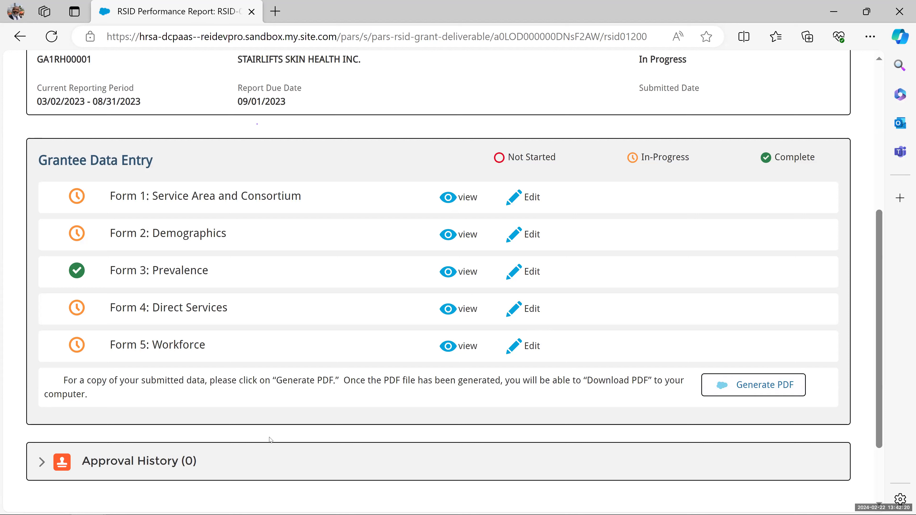
- Toggle the Approval History section open and closed
left_click(40, 462)
left_click(40, 464)
scroll(397, 299, "up", 3)
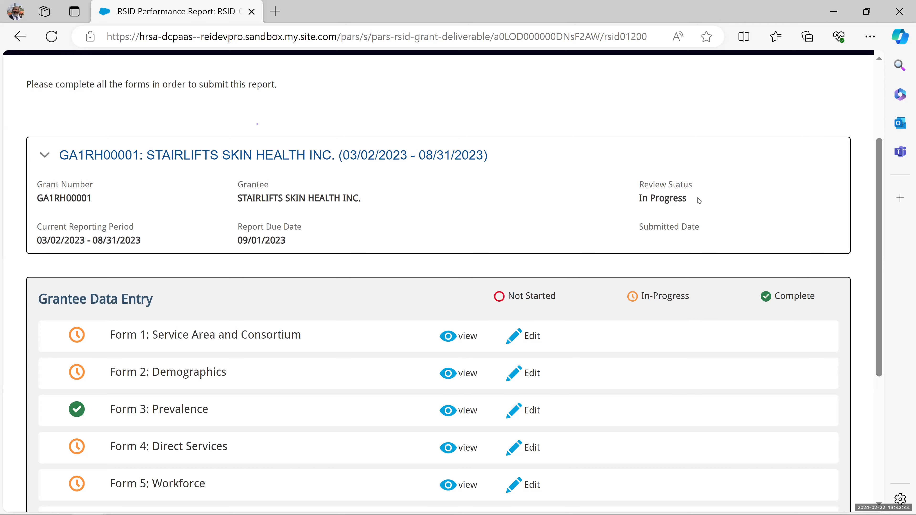
scroll(313, 350, "down", 2)
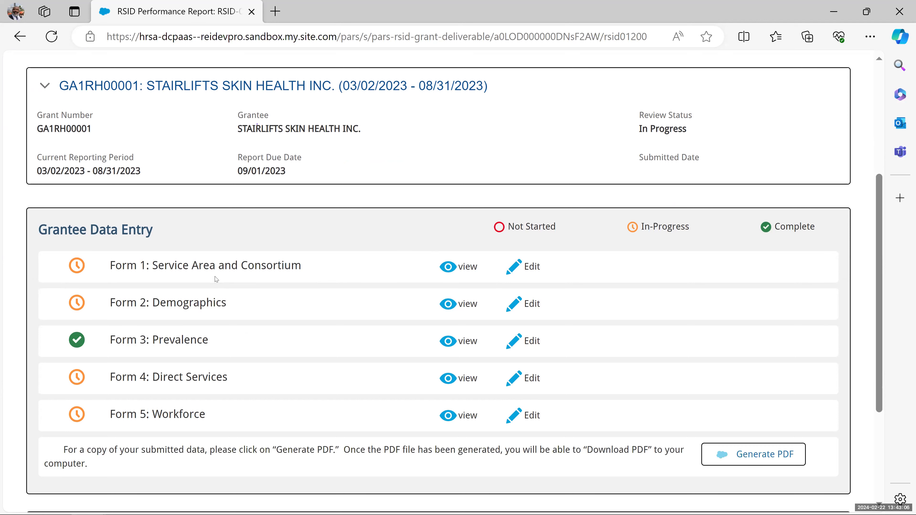
- Edit Form 1 and move past the Public Burden Statement and the following step
left_click(531, 267)
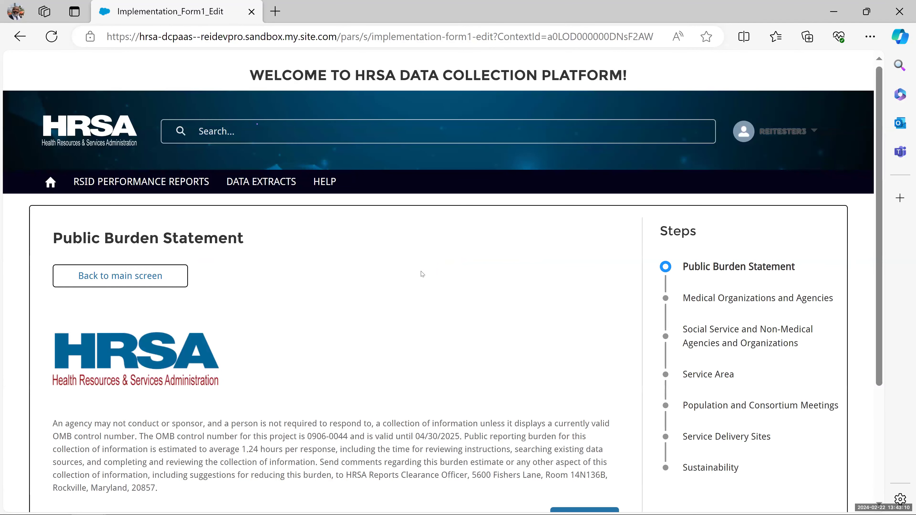
scroll(419, 272, "down", 4)
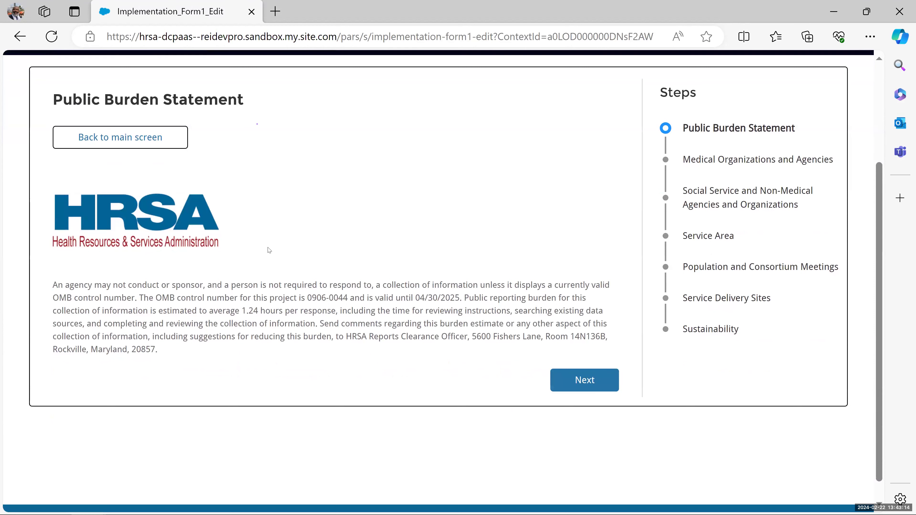
left_click(569, 378)
scroll(546, 301, "down", 4)
scroll(547, 300, "down", 20)
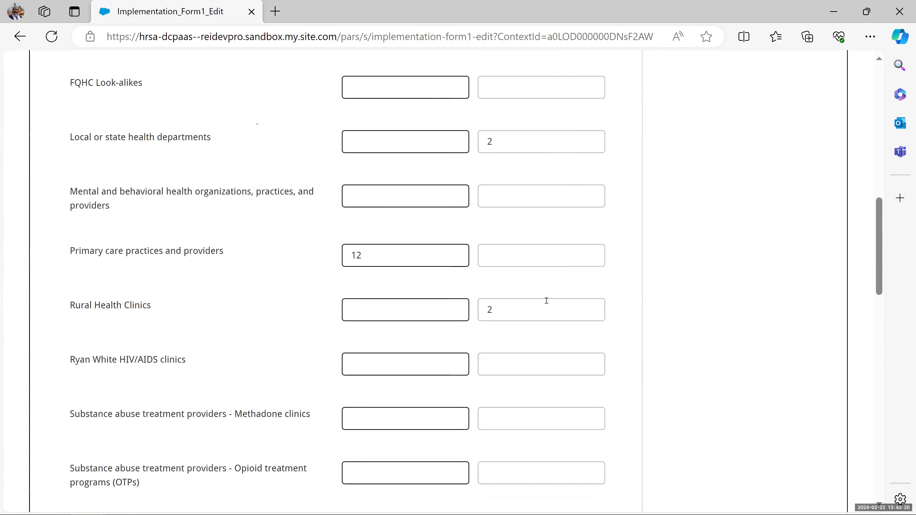
scroll(547, 303, "down", 9)
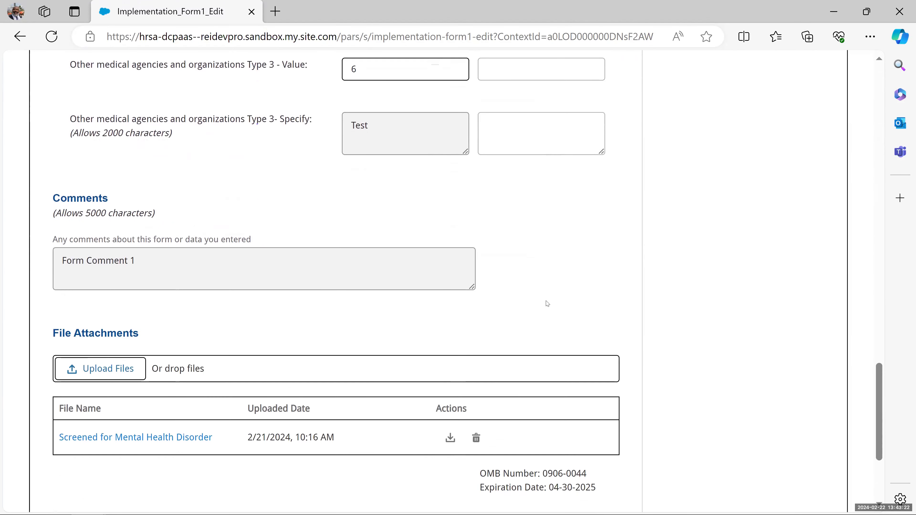
left_click(571, 369)
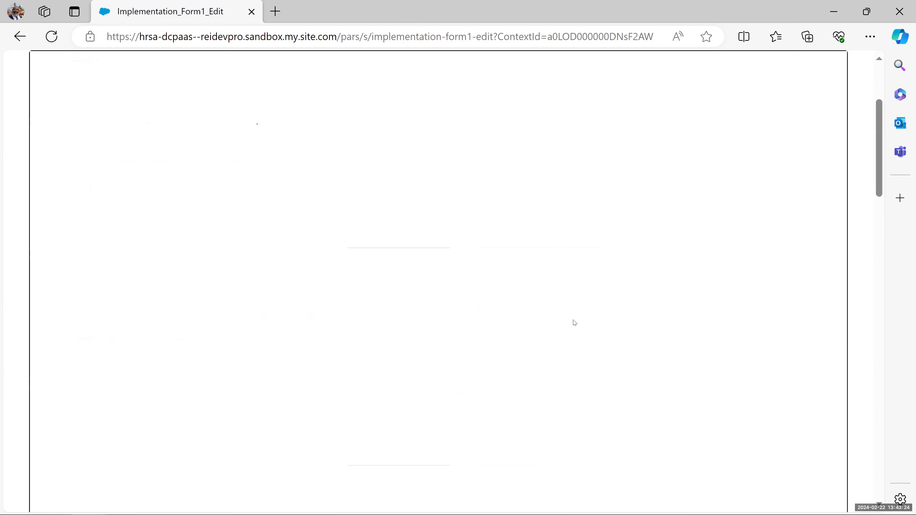
- Advance through Service Delivery Sites and Sustainability, finishing Form 1 back on the report
scroll(595, 366, "down", 3)
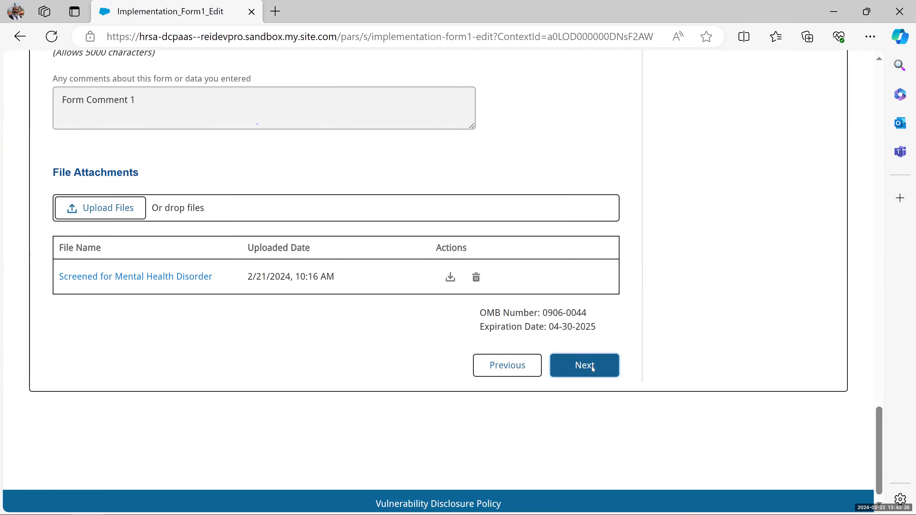
left_click(593, 366)
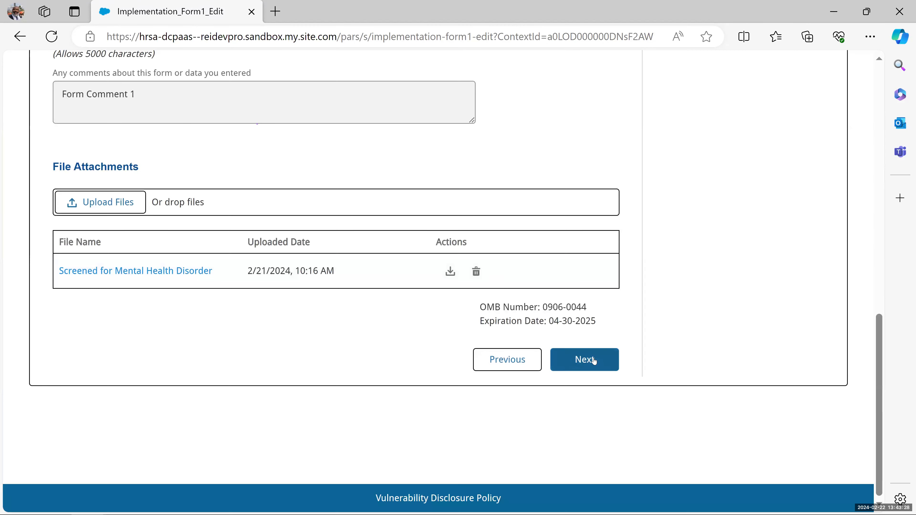
left_click(585, 360)
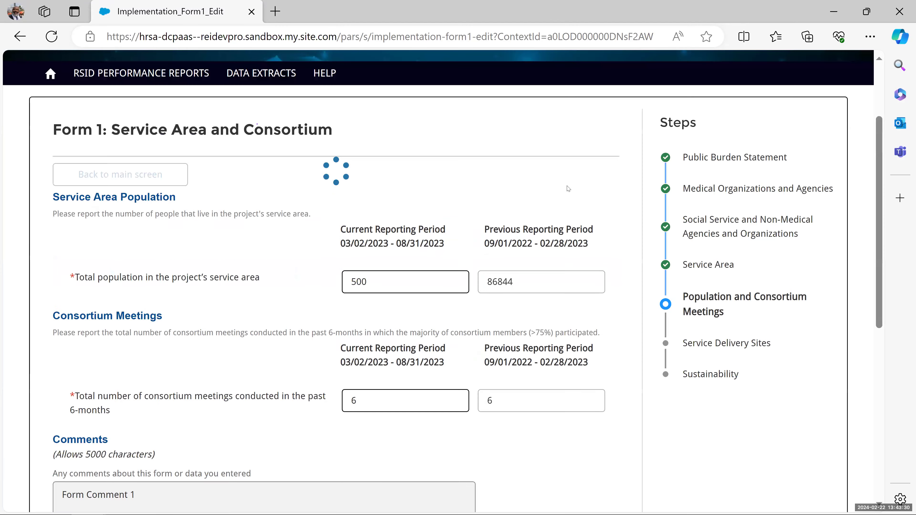
scroll(570, 195, "down", 5)
scroll(569, 188, "down", 5)
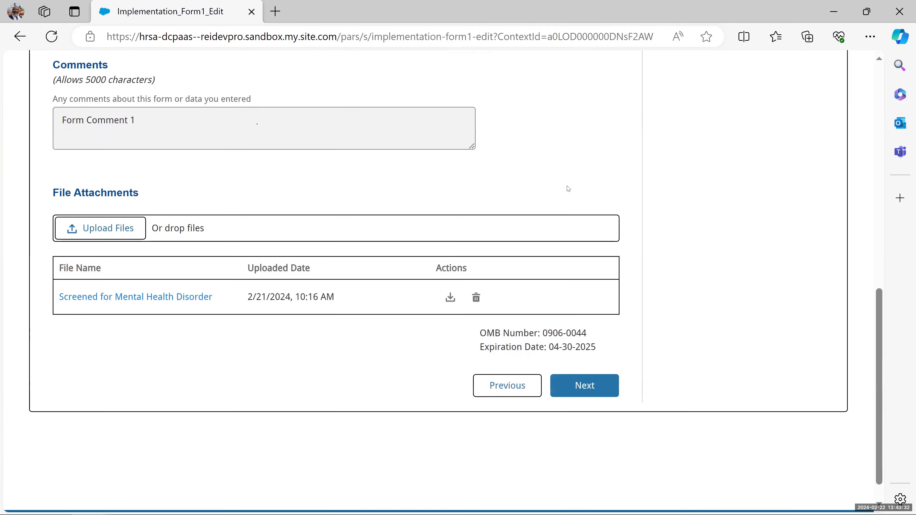
left_click(585, 360)
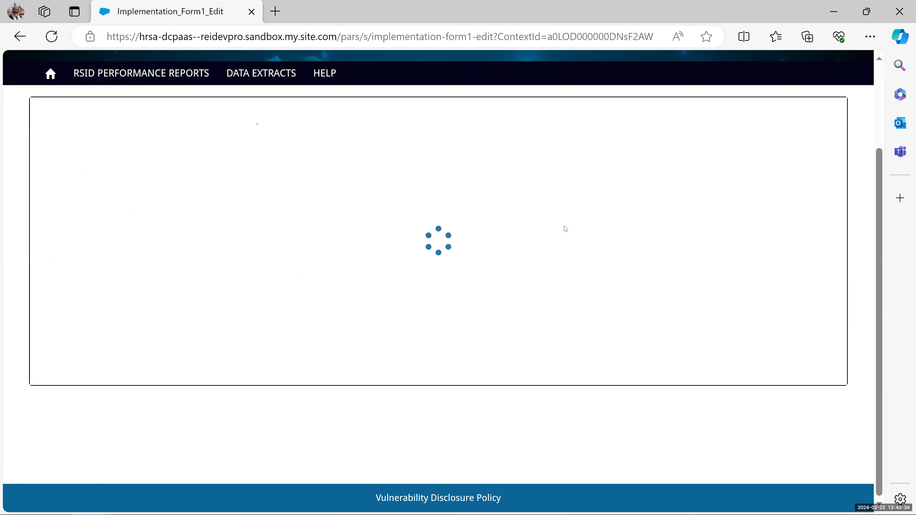
scroll(566, 229, "down", 10)
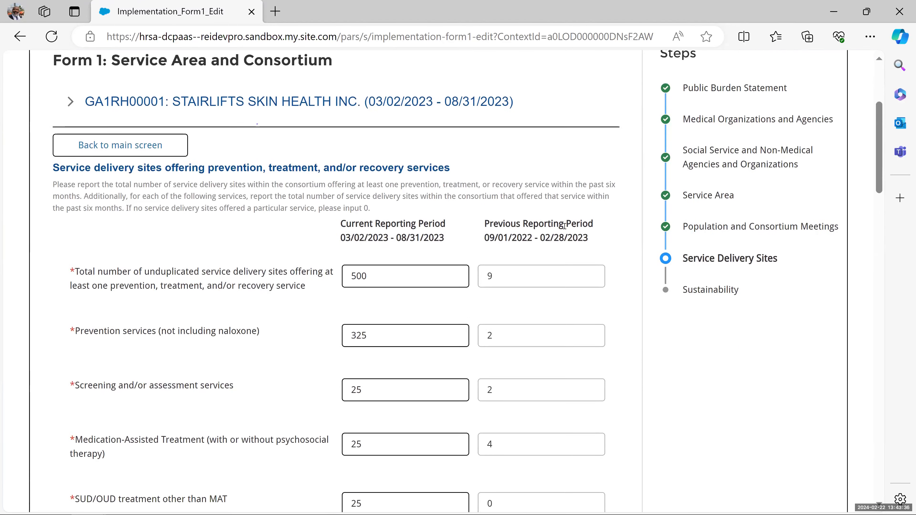
scroll(574, 268, "down", 10)
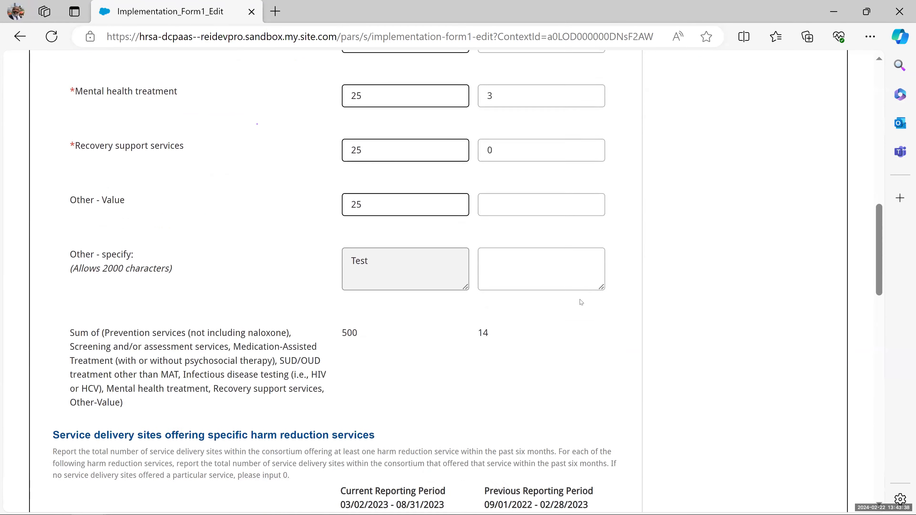
scroll(579, 387, "down", 15)
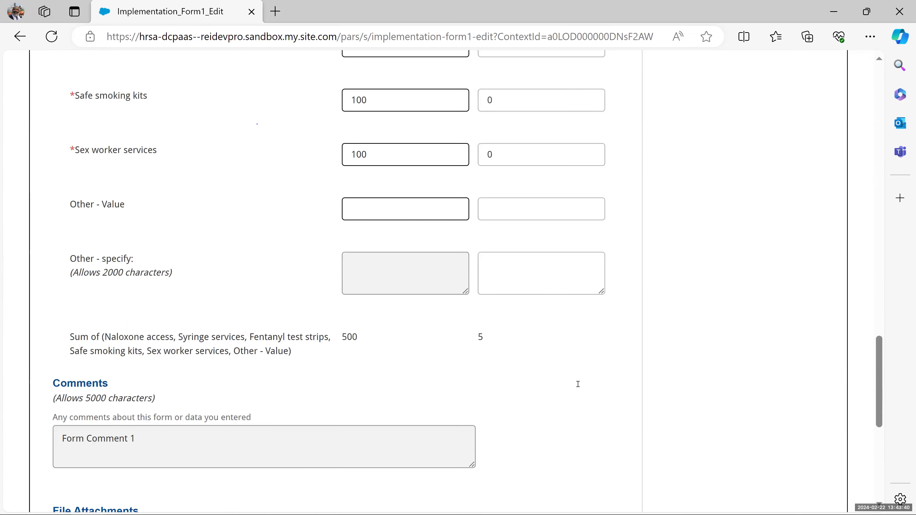
left_click(585, 430)
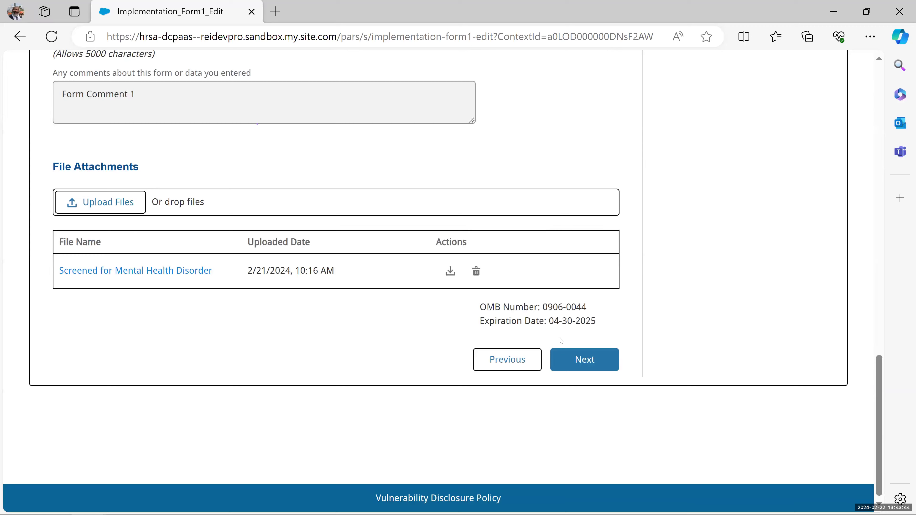
left_click(570, 361)
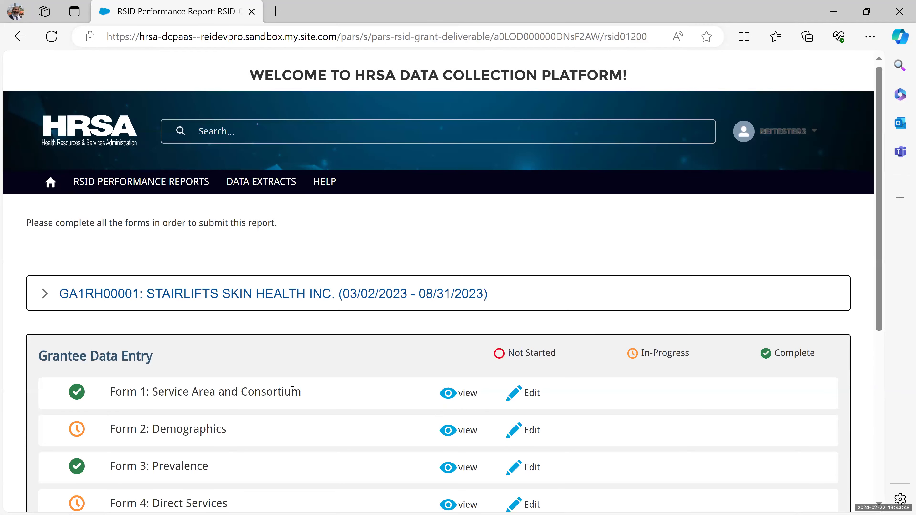
- Step Form 2: Demographics through Ethnicity, Race, Age Group and Insurance Status to completion
scroll(289, 391, "down", 3)
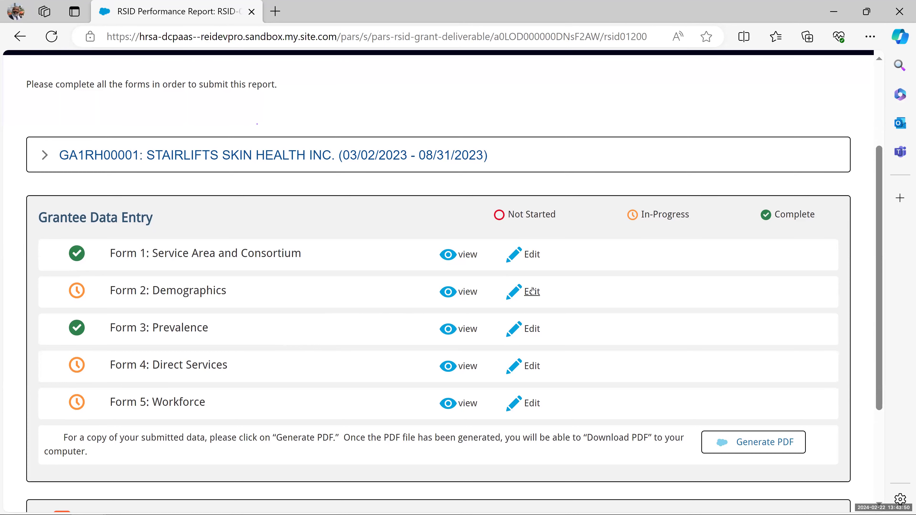
left_click(533, 290)
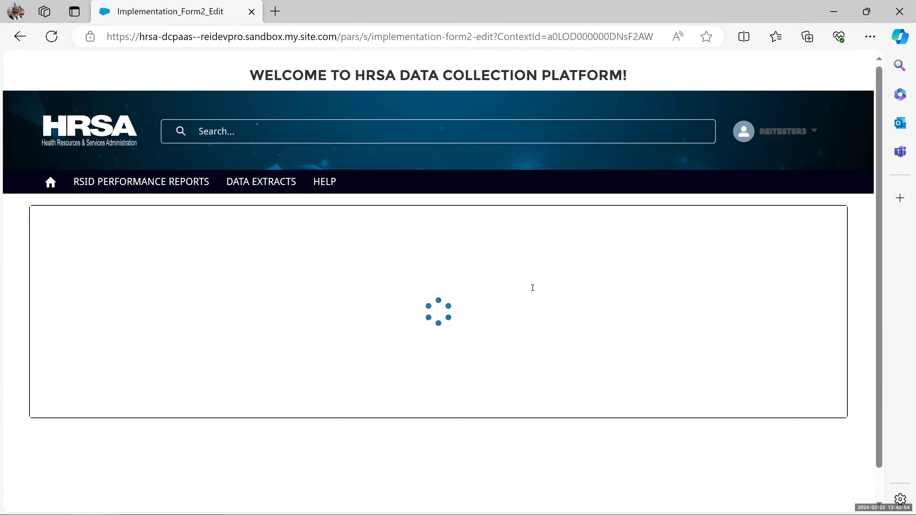
scroll(533, 288, "down", 10)
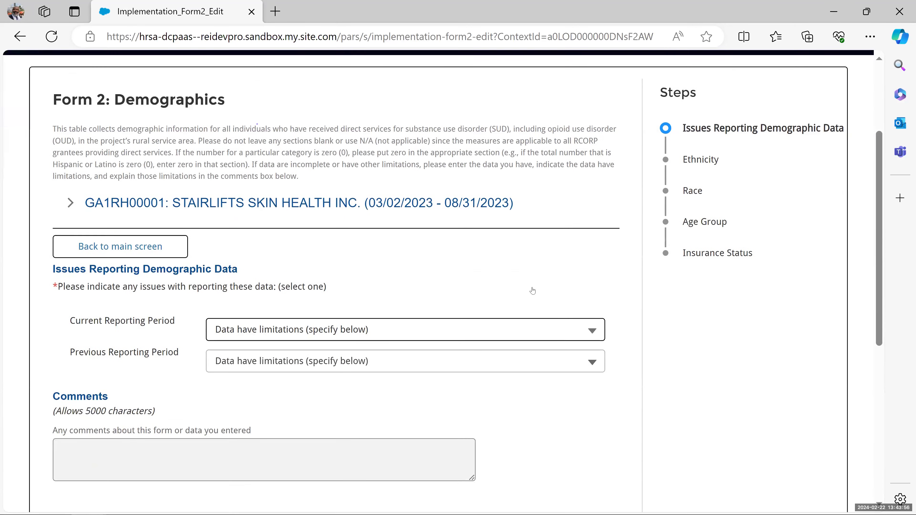
scroll(534, 291, "down", 2)
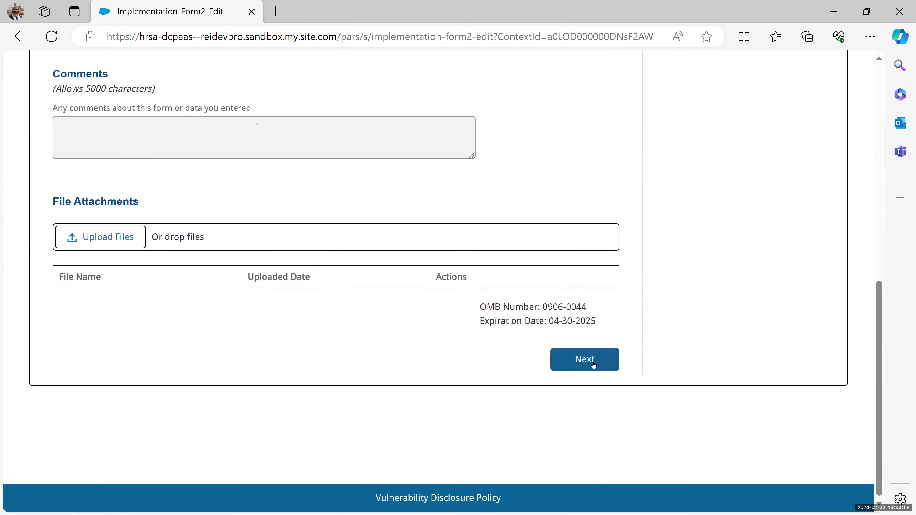
left_click(593, 362)
left_click(590, 360)
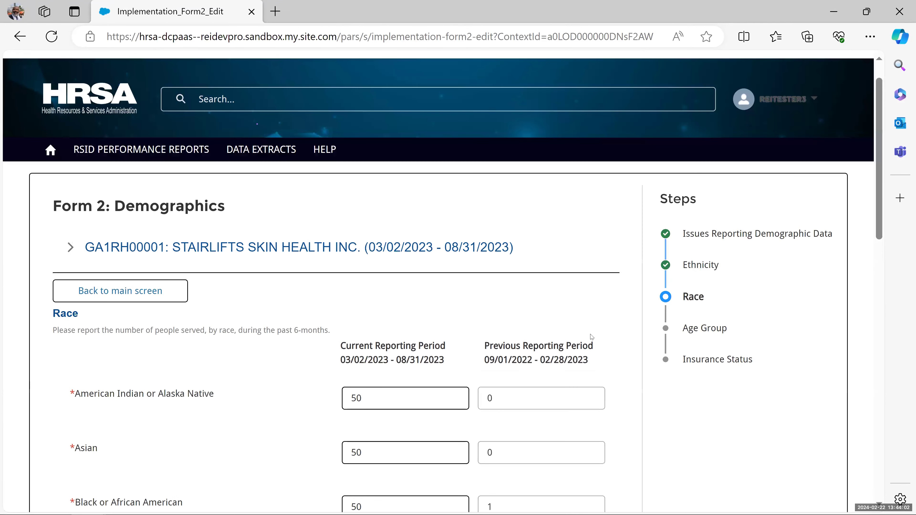
scroll(591, 339, "down", 5)
scroll(591, 336, "down", 12)
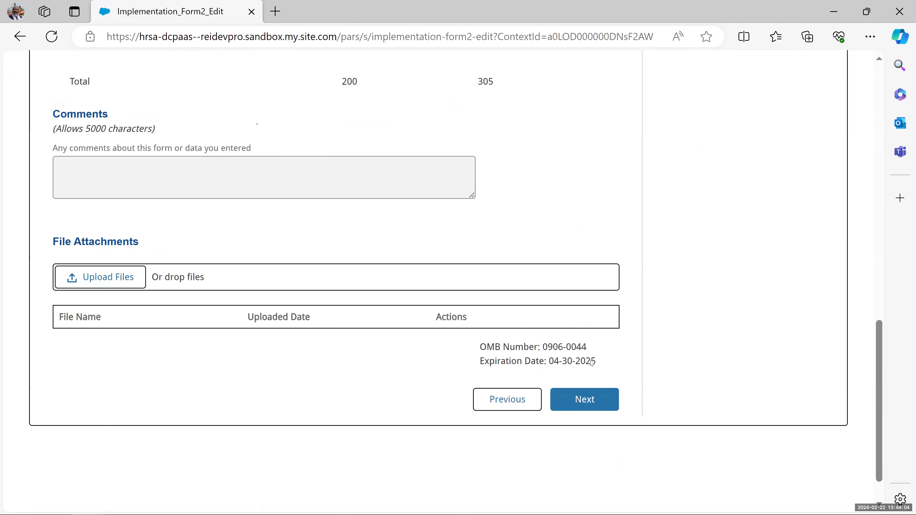
left_click(591, 393)
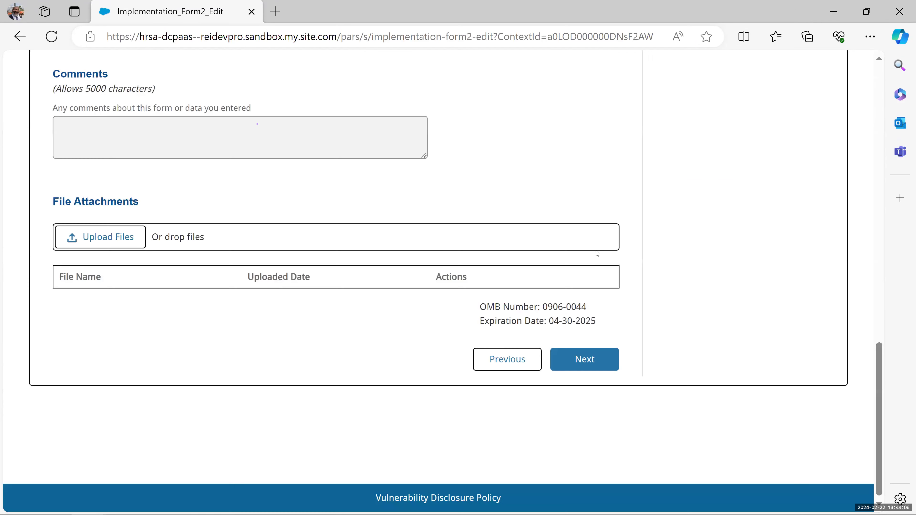
left_click(605, 382)
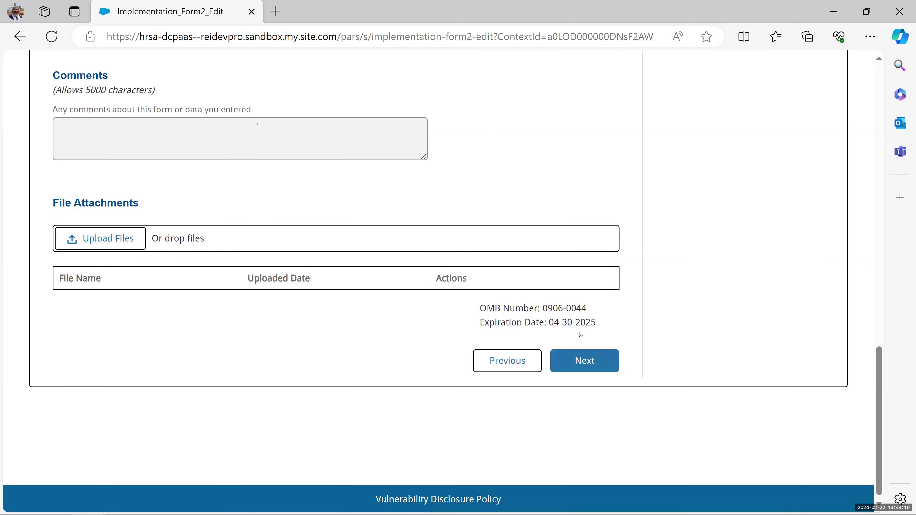
left_click(584, 359)
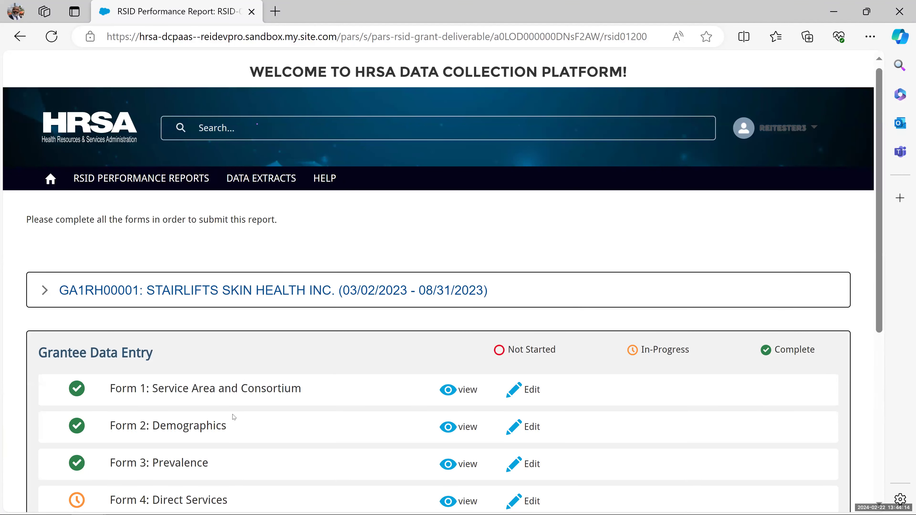
- Edit Form 4: Direct Services and advance past its first step to Screening and Diagnosis
scroll(300, 383, "down", 3)
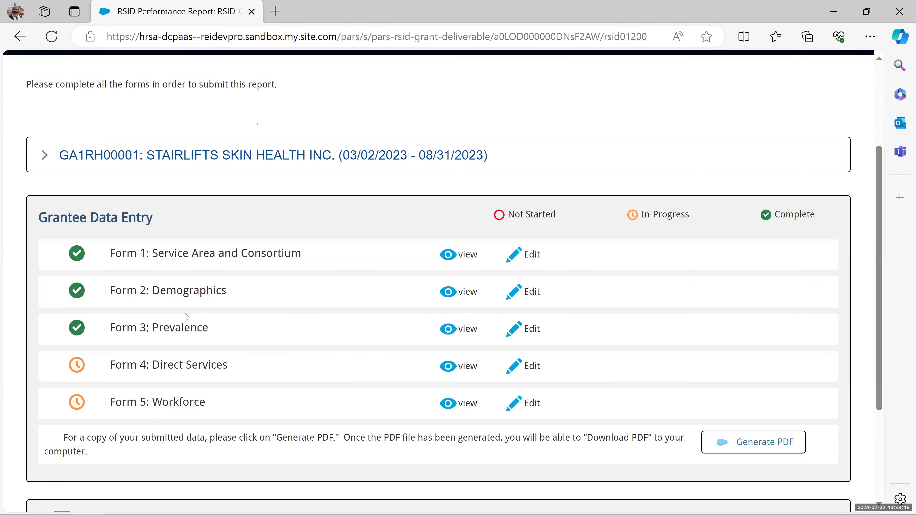
left_click(528, 368)
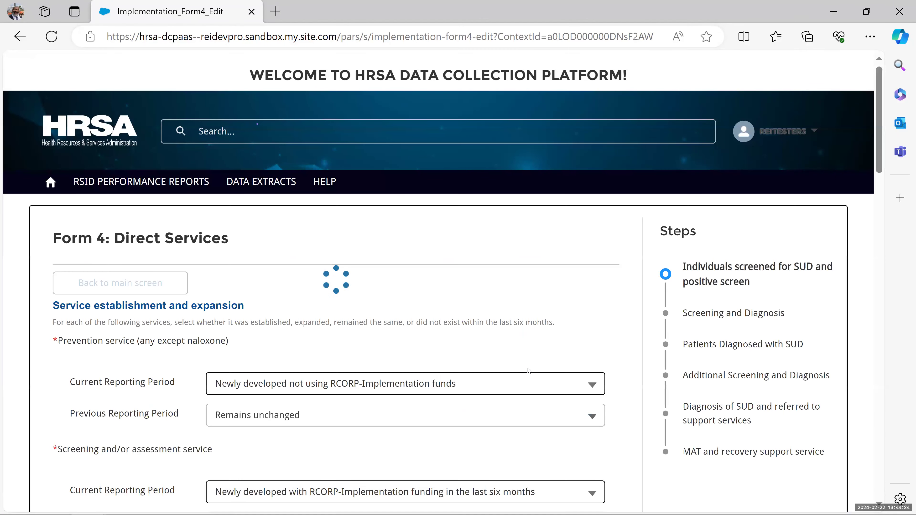
scroll(528, 372, "down", 10)
scroll(528, 371, "down", 20)
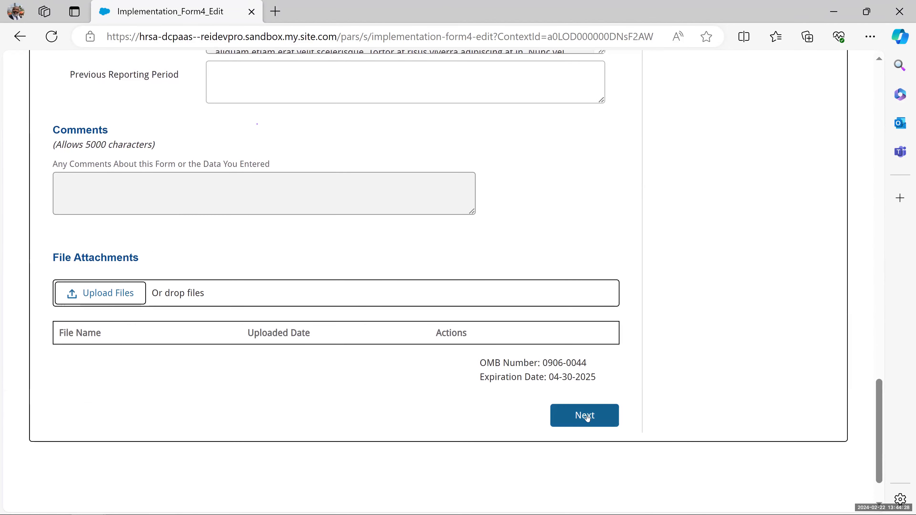
left_click(587, 418)
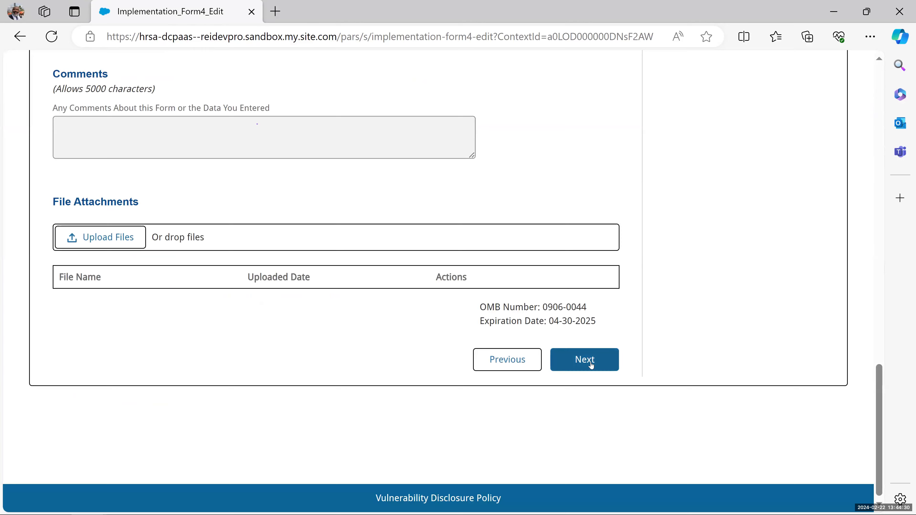
left_click(590, 364)
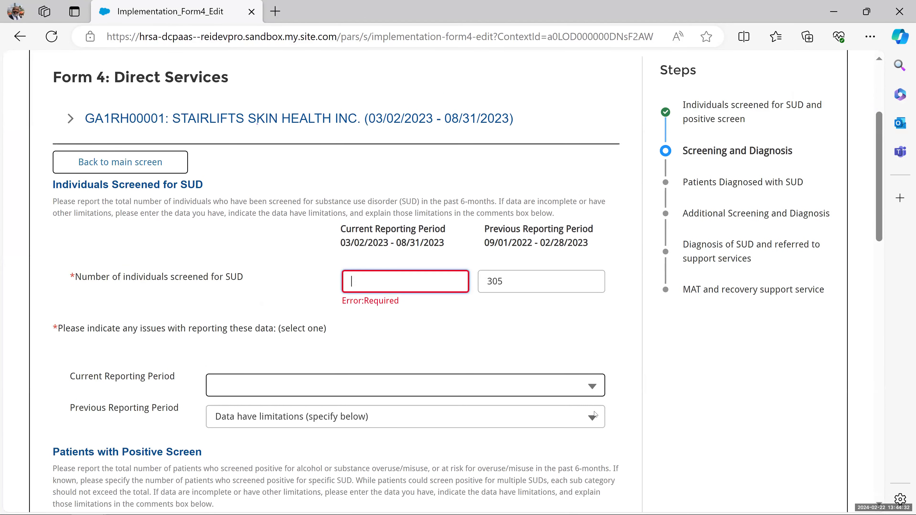
- Enter a screening count of 5 and mark current-period screening data as having limitations
scroll(594, 414, "down", 2)
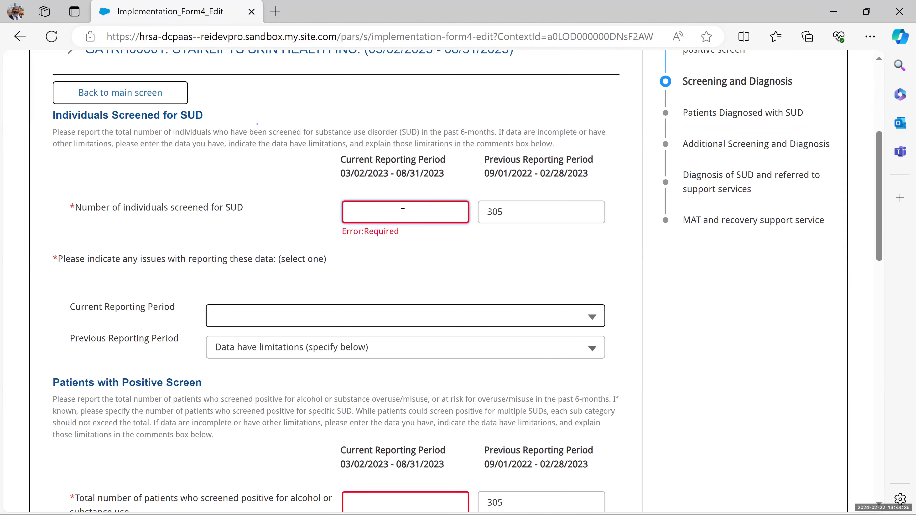
type("54")
scroll(383, 354, "down", 4)
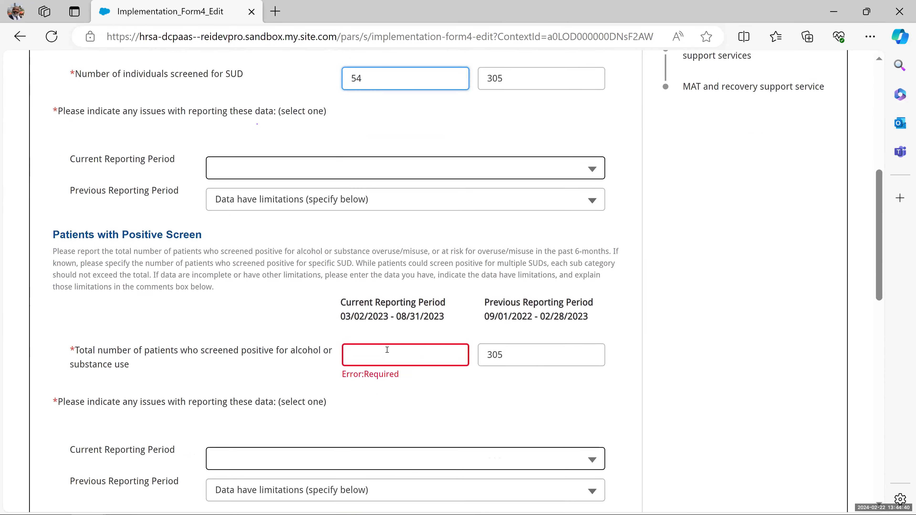
left_click(383, 354)
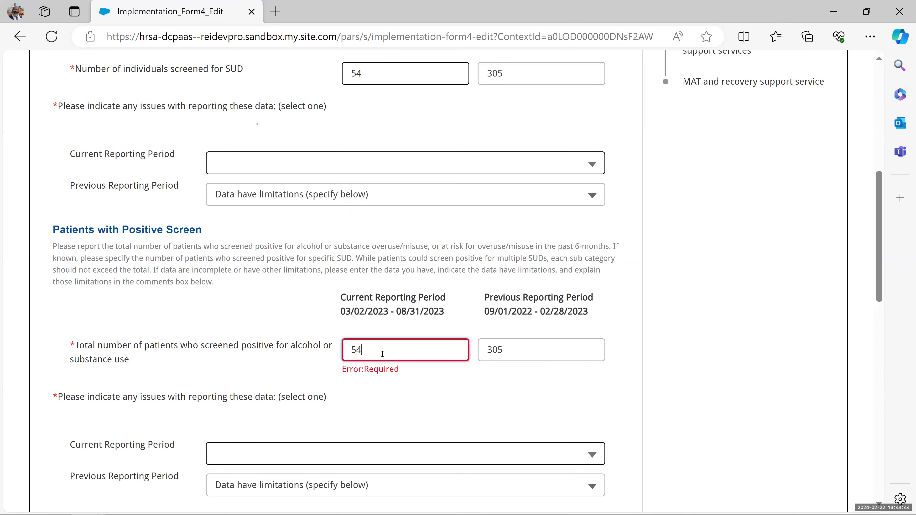
scroll(388, 395, "down", 10)
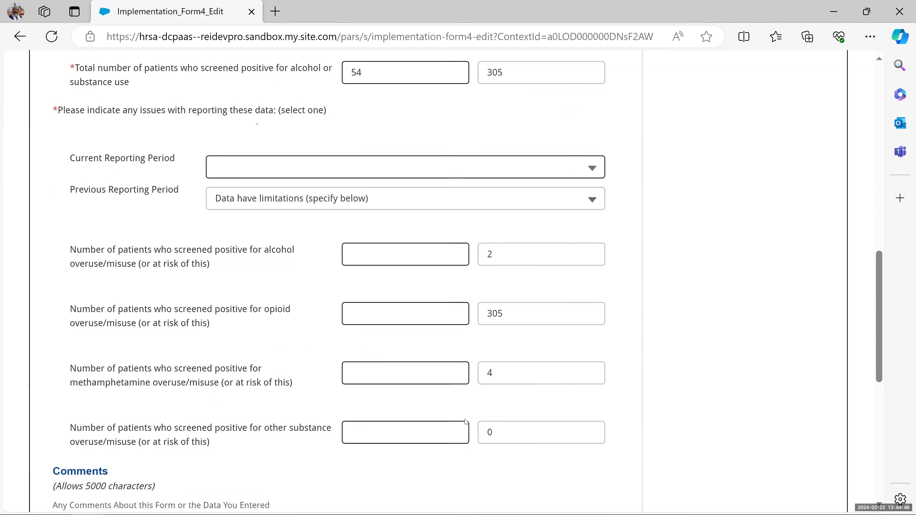
scroll(467, 422, "down", 8)
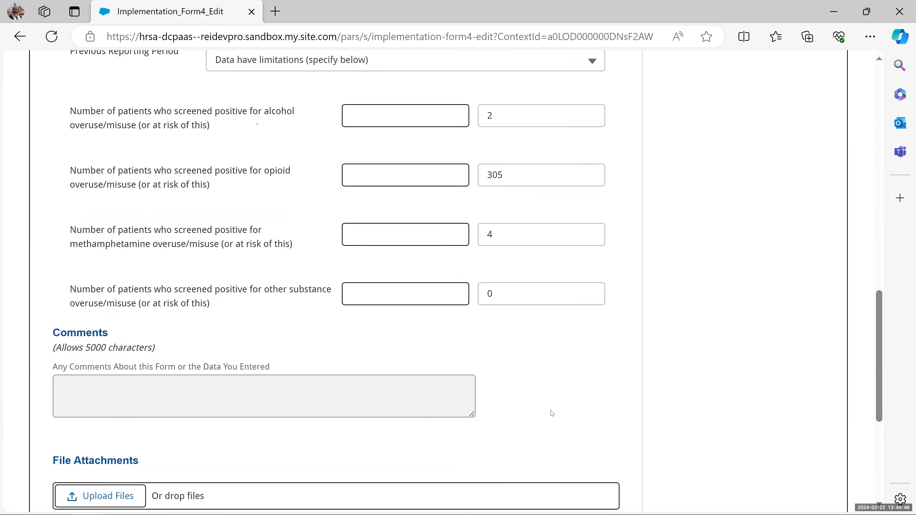
left_click(576, 423)
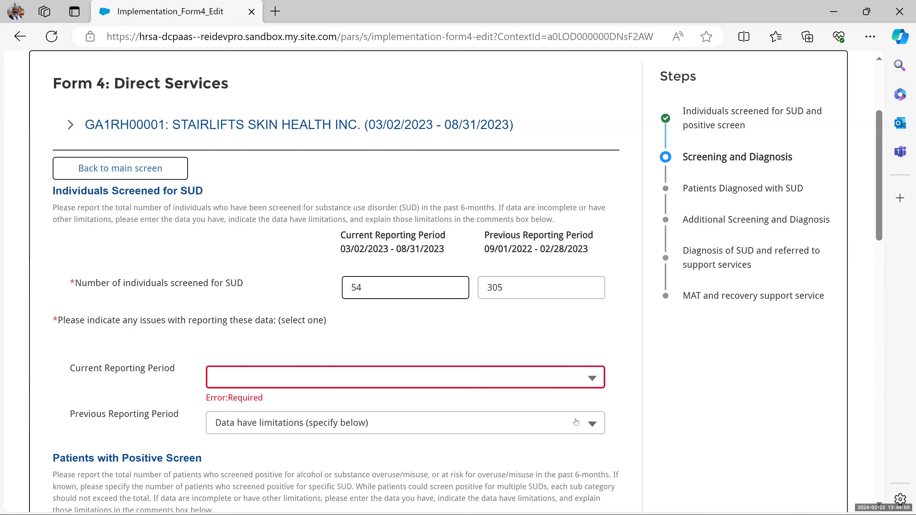
left_click(474, 375)
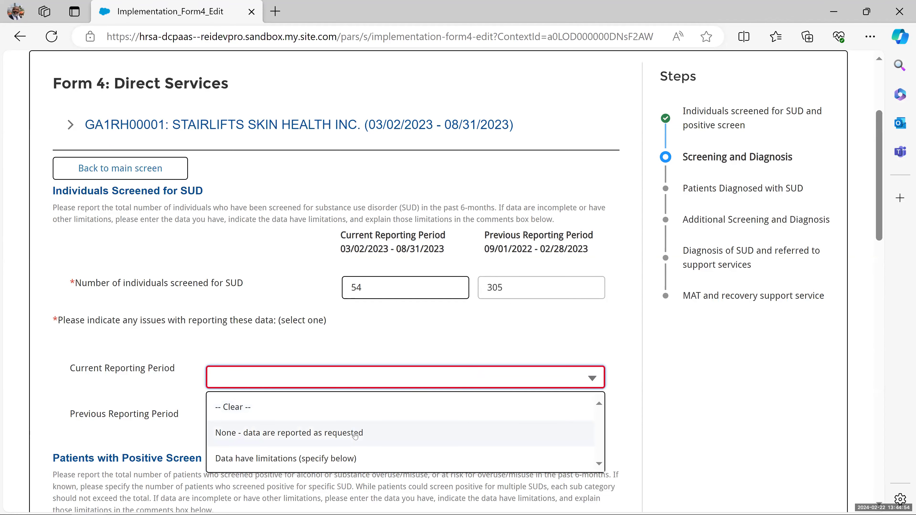
left_click(338, 459)
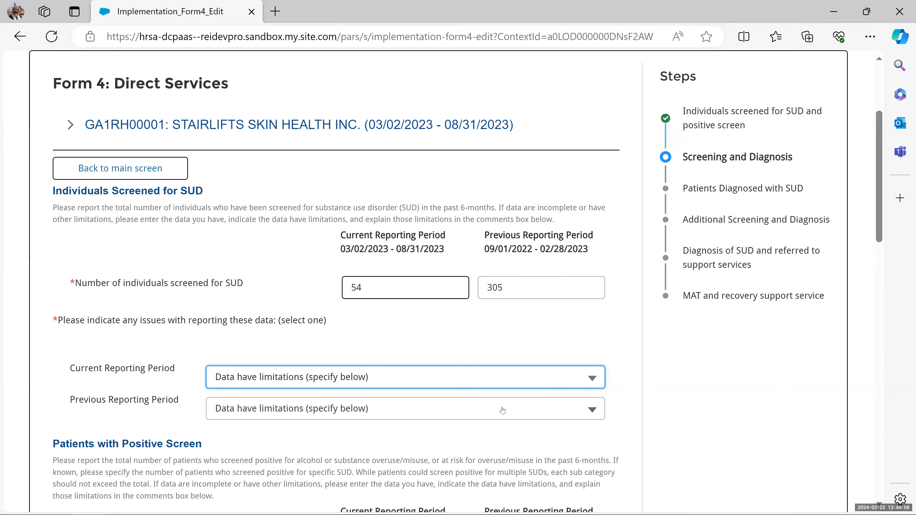
- Mark no reporting issues for positive screen data and advance to Patients Diagnosed with SUD
scroll(555, 436, "down", 8)
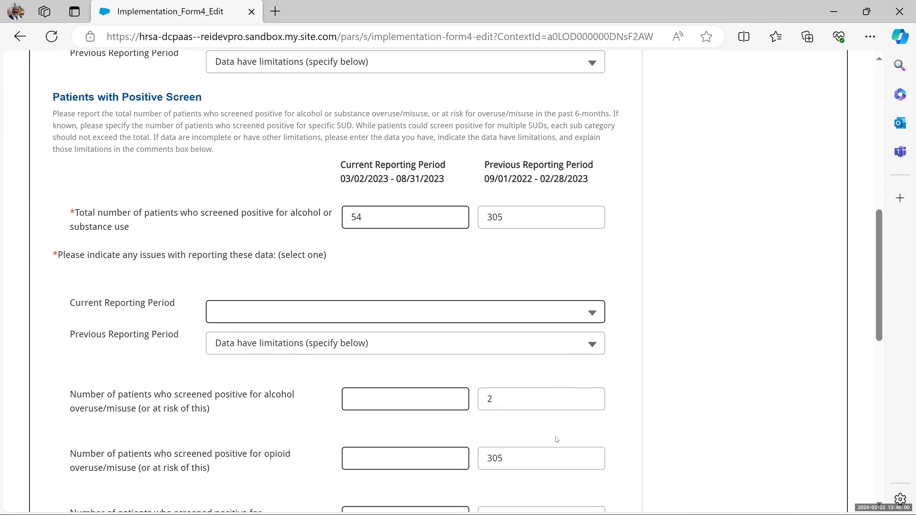
left_click(565, 318)
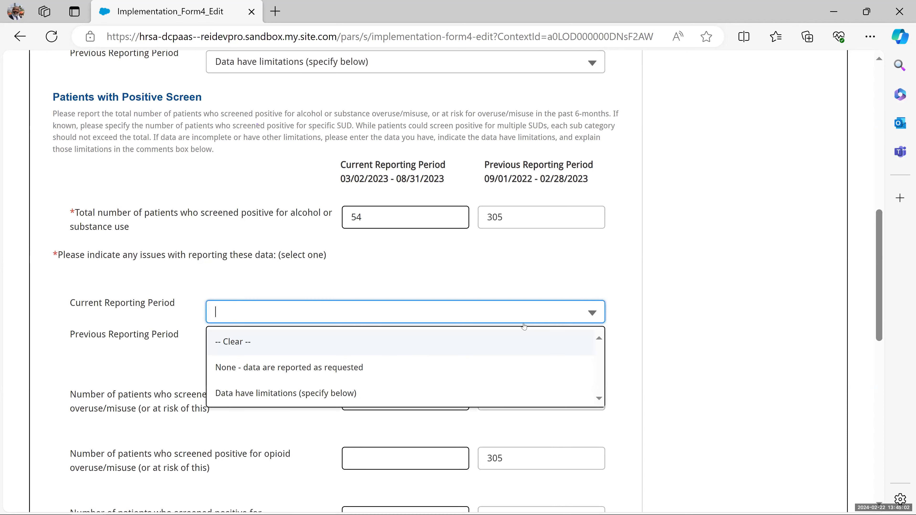
left_click(385, 369)
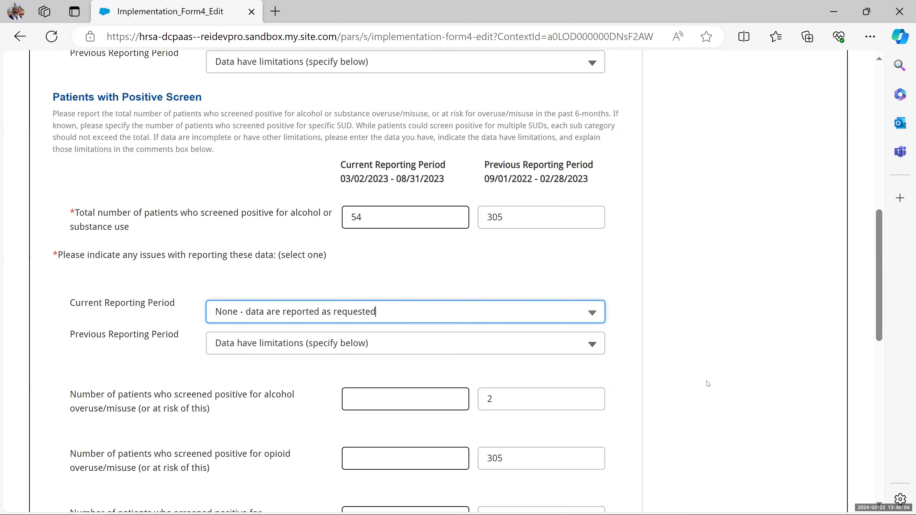
scroll(706, 382, "down", 9)
scroll(640, 393, "down", 4)
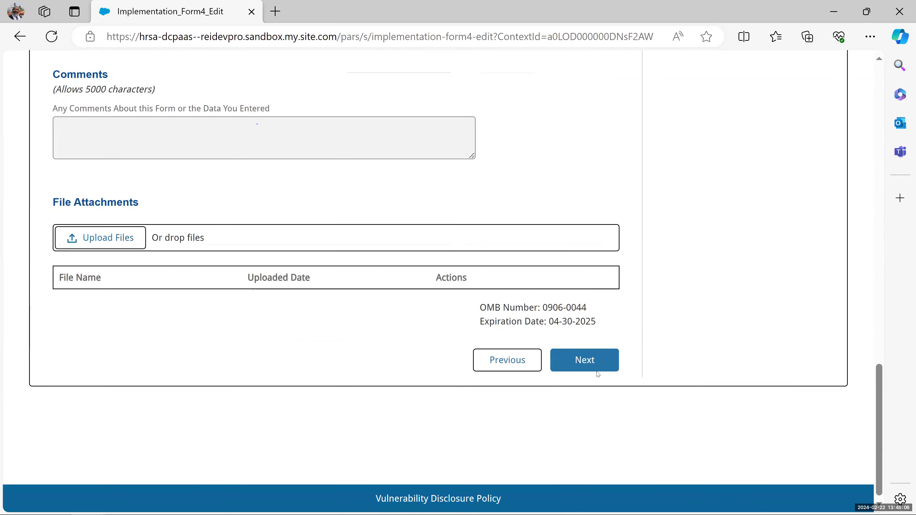
left_click(599, 366)
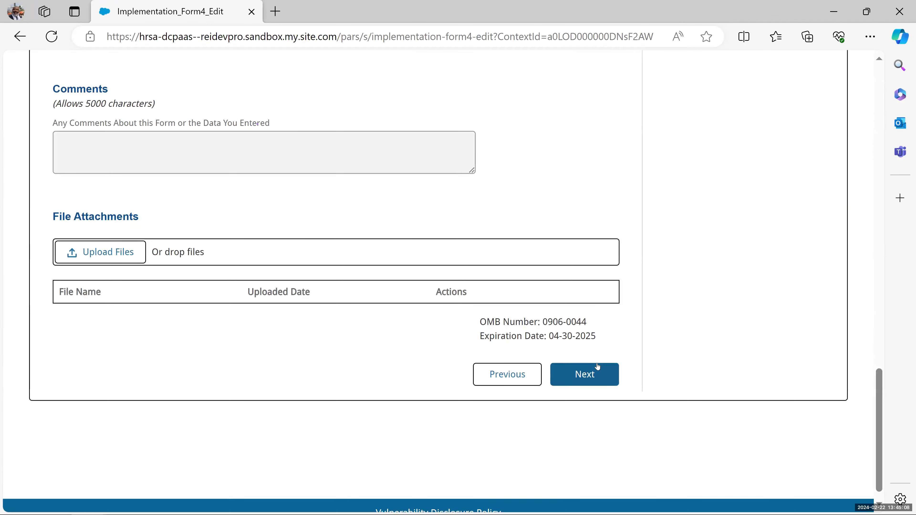
left_click(597, 370)
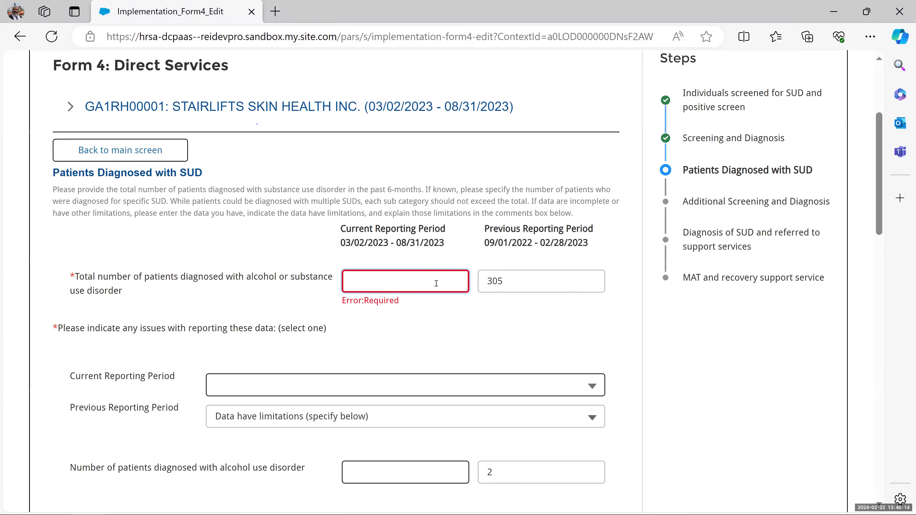
- Enter 65 diagnosed patients with no reporting issues and continue to Additional Screening and Diagnosis
type("65")
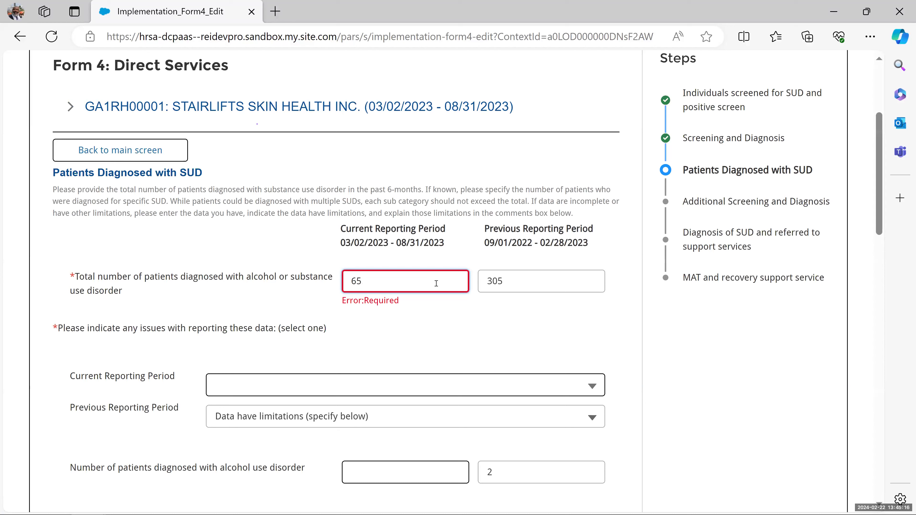
left_click(441, 370)
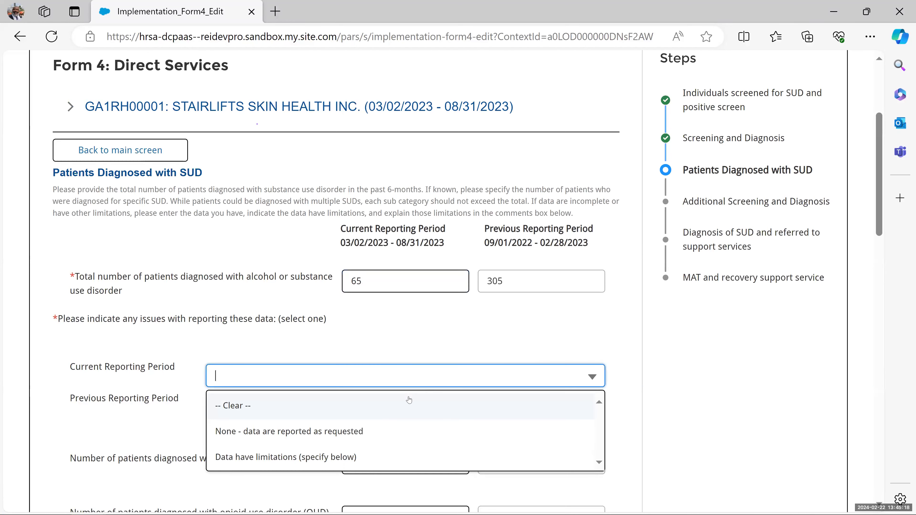
left_click(337, 432)
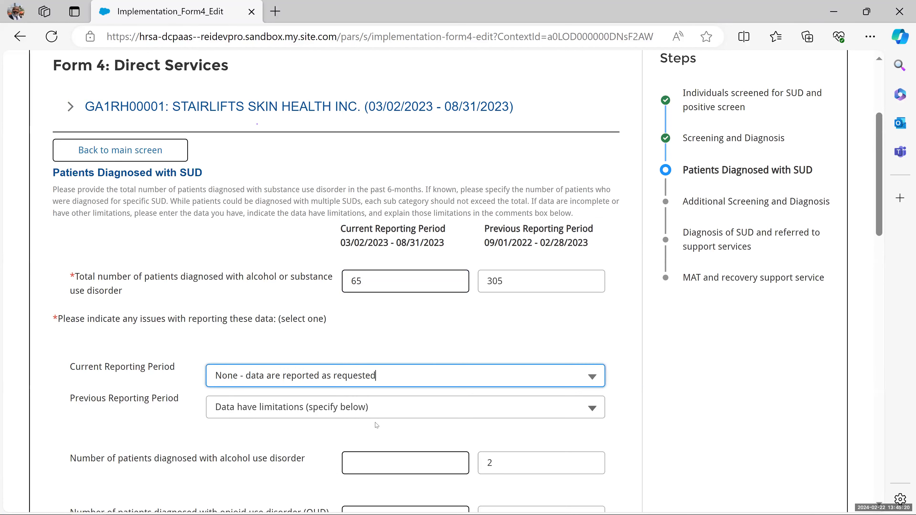
scroll(375, 422, "down", 5)
scroll(378, 423, "down", 5)
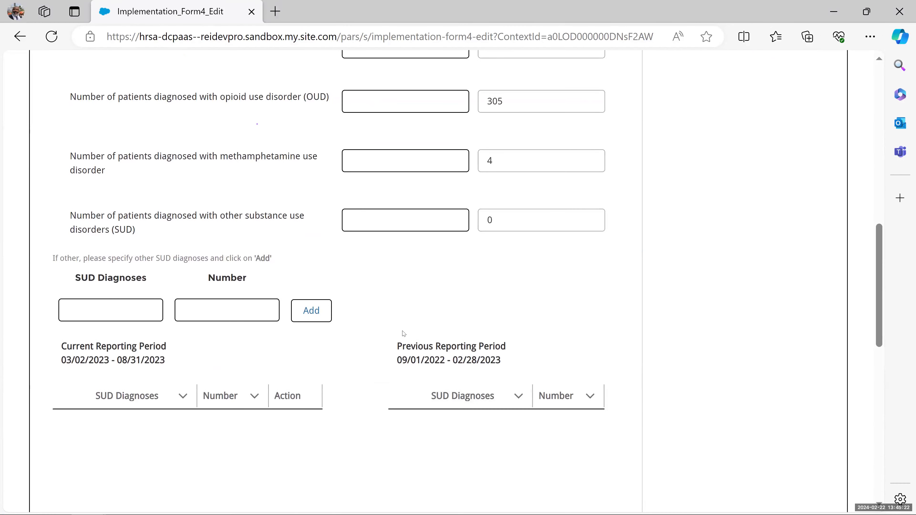
scroll(404, 333, "down", 2)
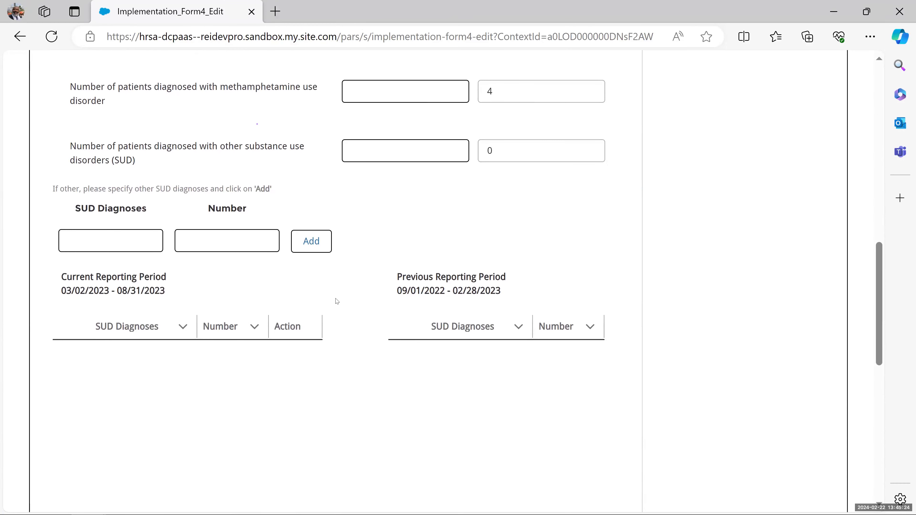
scroll(344, 293, "down", 12)
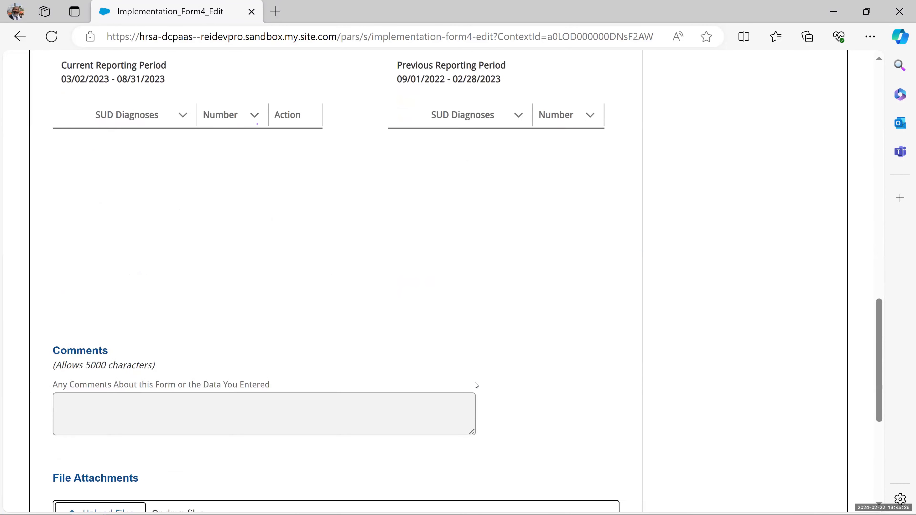
left_click(588, 361)
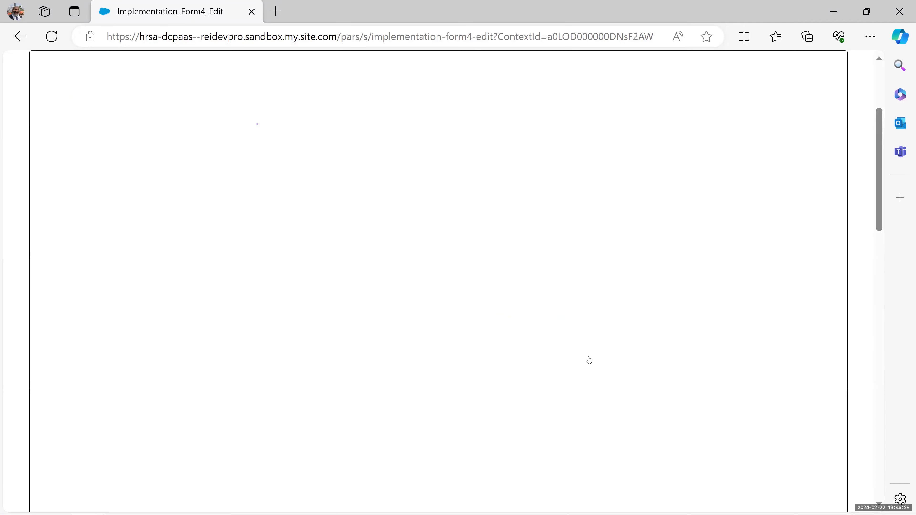
left_click(588, 361)
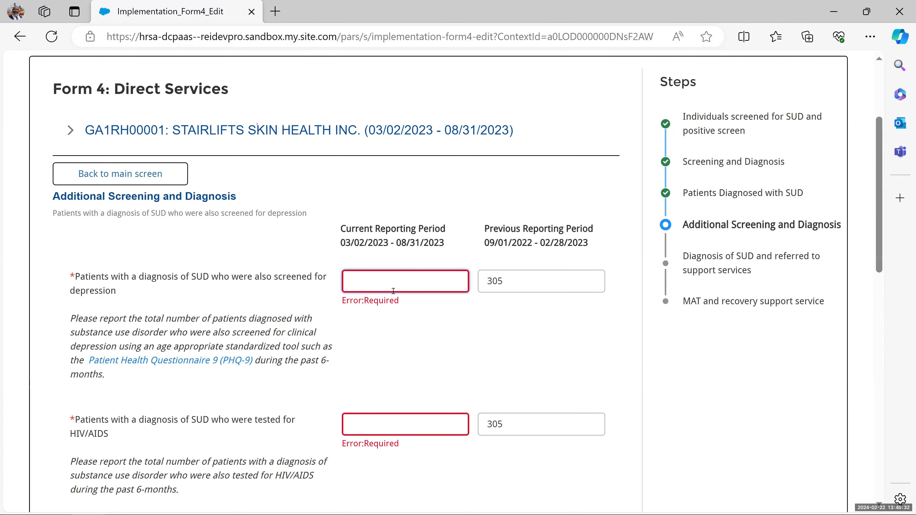
- Enter 453 in the Additional Screening and Diagnosis count fields and try to continue
type("453")
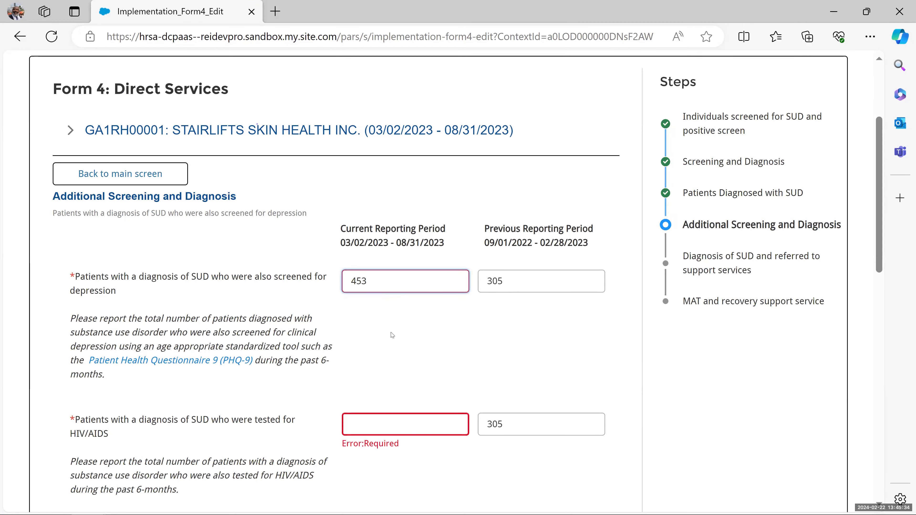
left_click(387, 420)
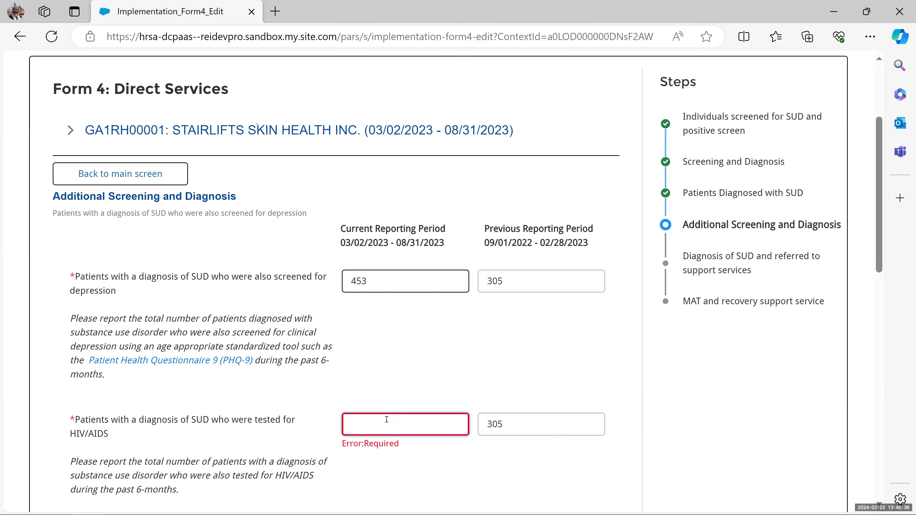
scroll(385, 379, "down", 5)
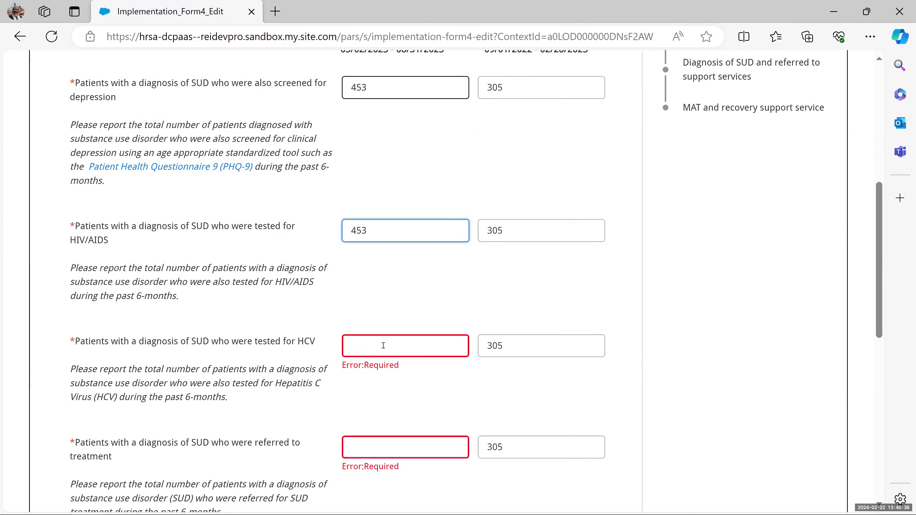
left_click(383, 336)
type("45")
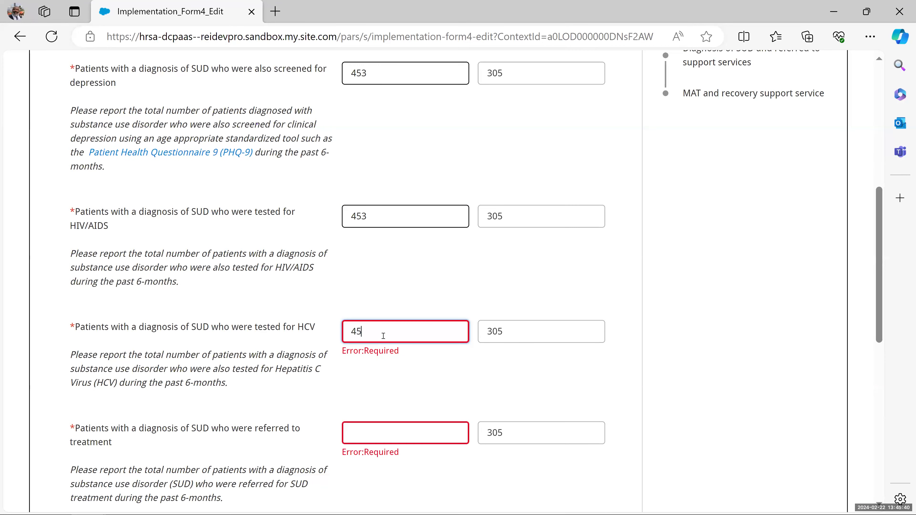
type("3")
scroll(390, 347, "down", 3)
left_click(393, 296)
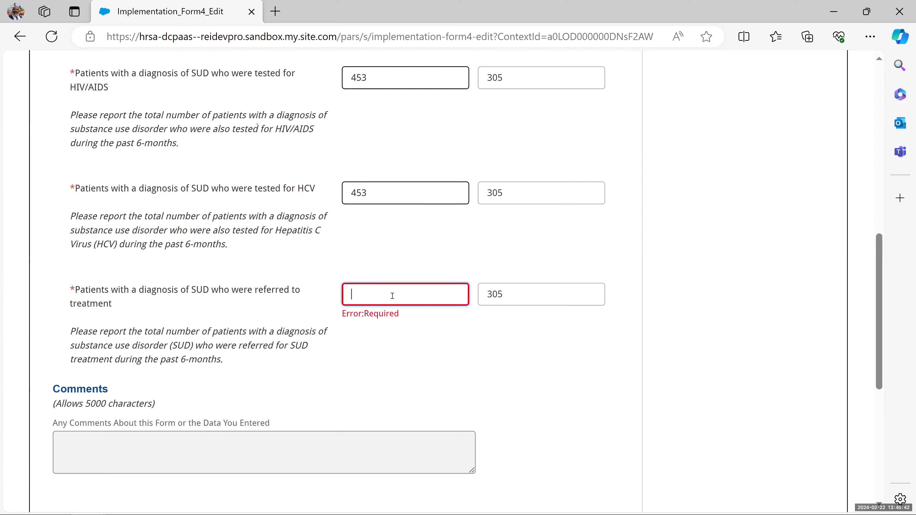
type("453")
scroll(392, 295, "down", 6)
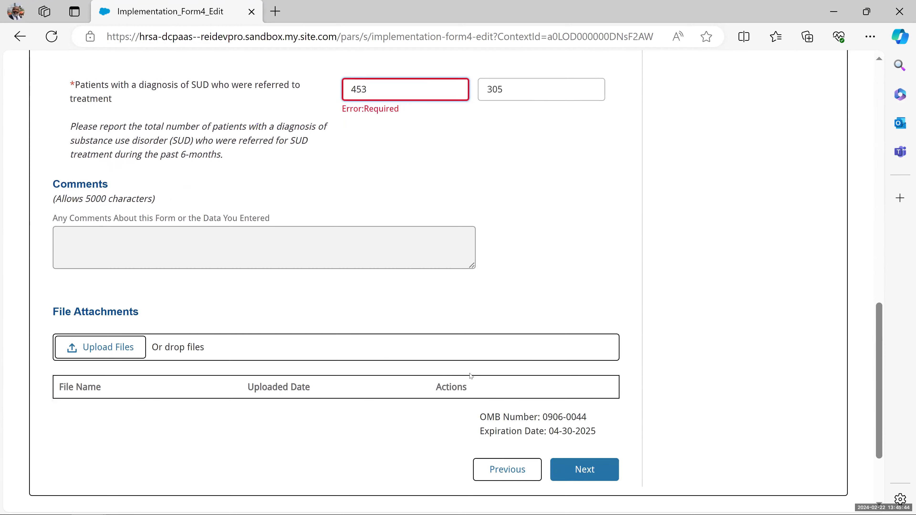
left_click(596, 401)
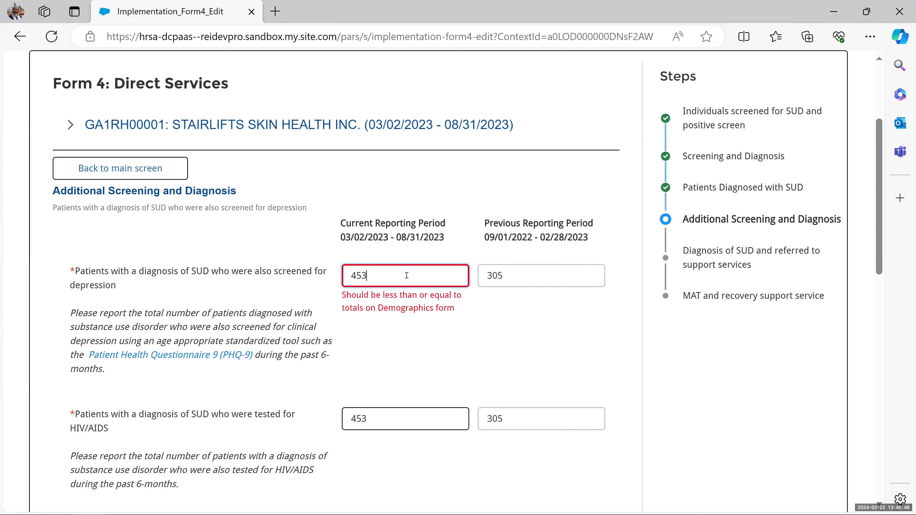
- After the validation error, replace the depression, HIV/AIDS, HCV and referred-to-treatment counts with 400, then continue
left_click_drag(367, 280, 349, 280)
type("400")
left_click(425, 419)
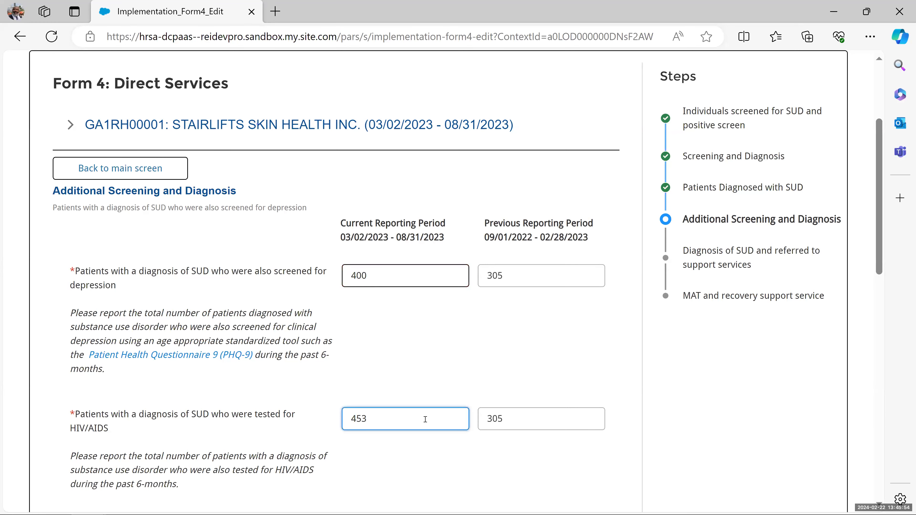
left_click_drag(371, 418, 344, 417)
type("400")
scroll(411, 468, "down", 5)
left_click(420, 324)
double_click(419, 324)
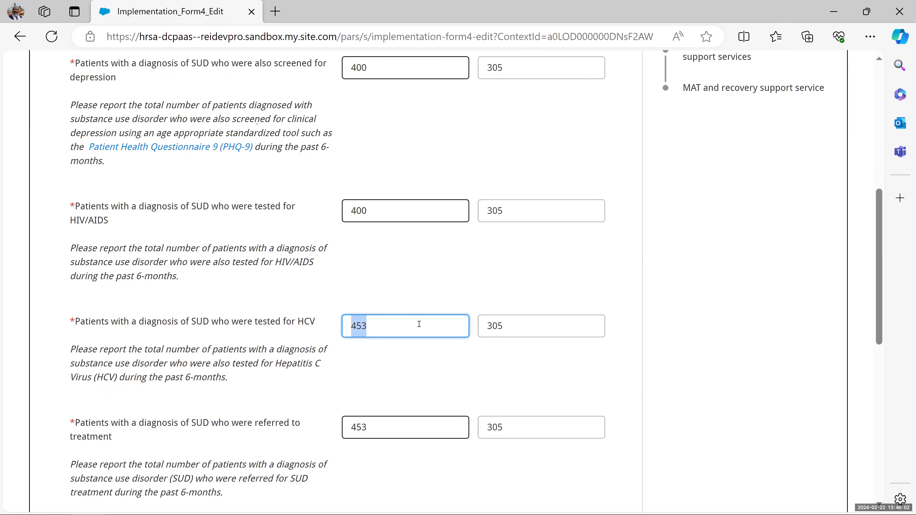
type("409")
key("BackSpace")
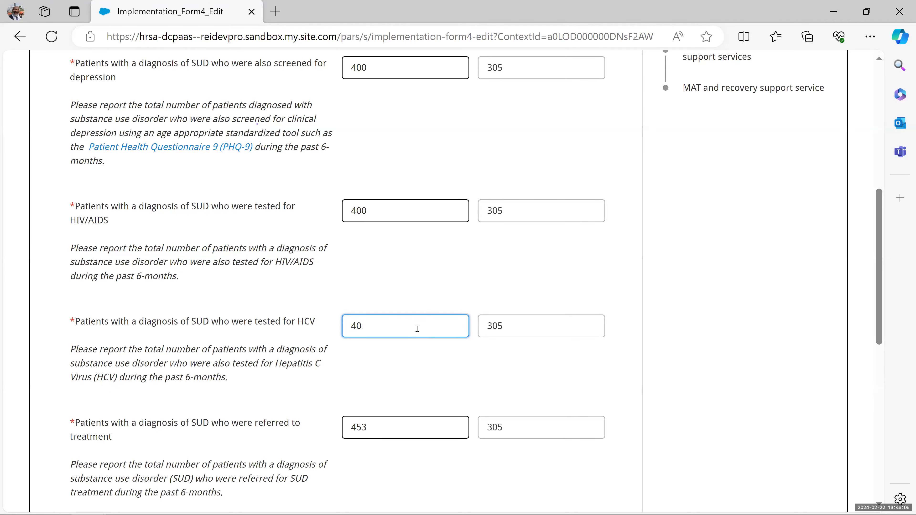
scroll(418, 334, "down", 3)
key("Tab")
type("4")
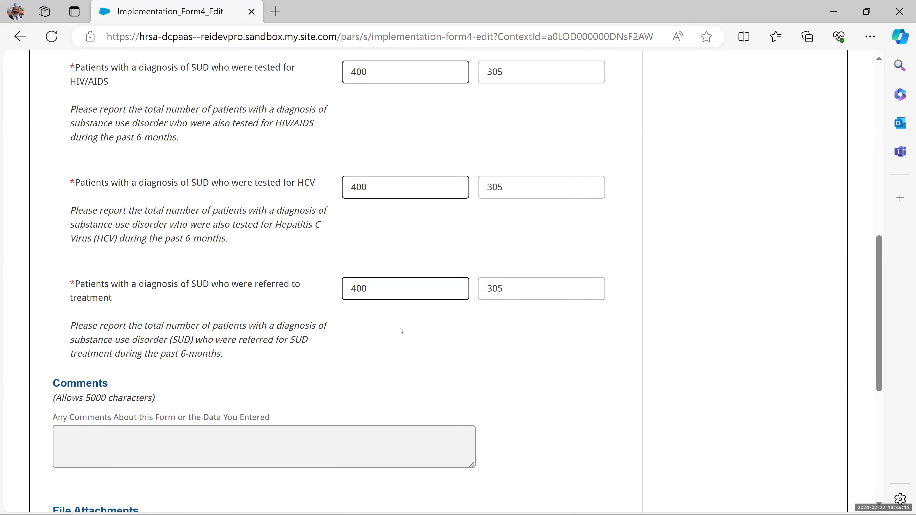
scroll(402, 331, "down", 6)
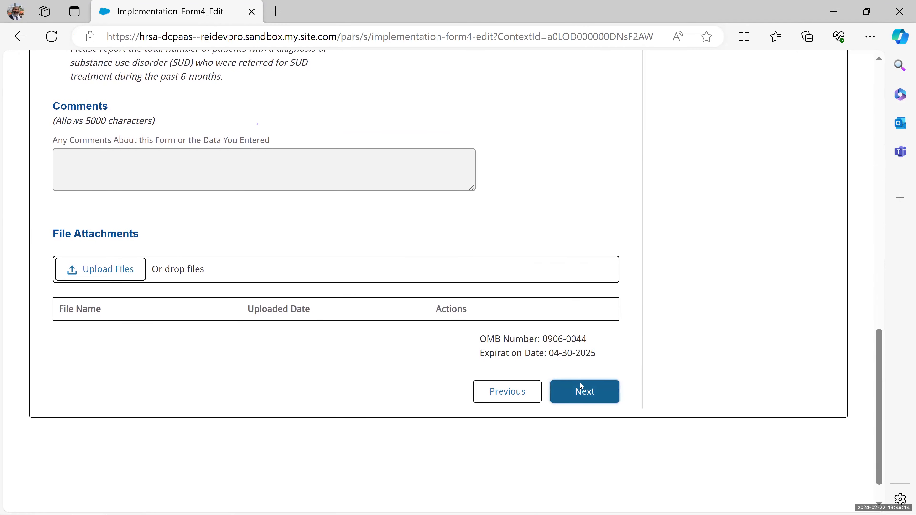
left_click(583, 391)
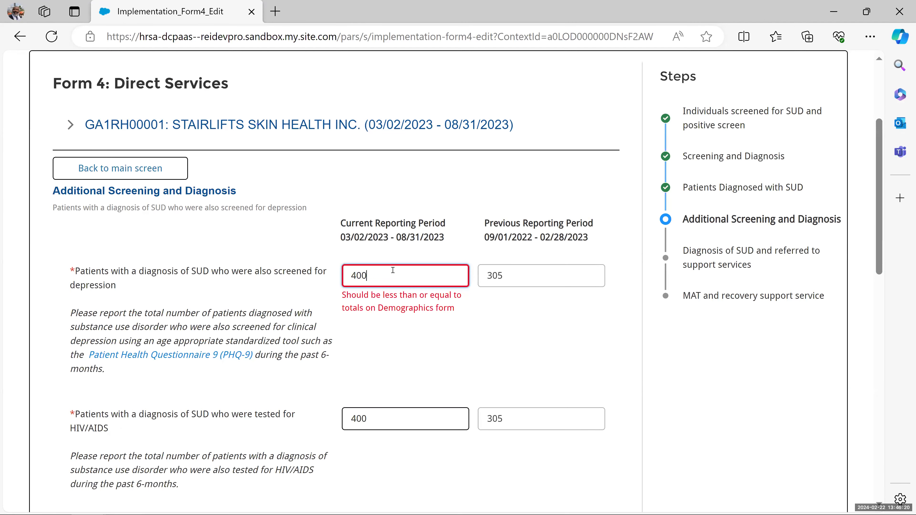
scroll(392, 270, "up", 3)
- Return to the report's main screen and open Form 2: Demographics at its Ethnicity step
left_click(147, 301)
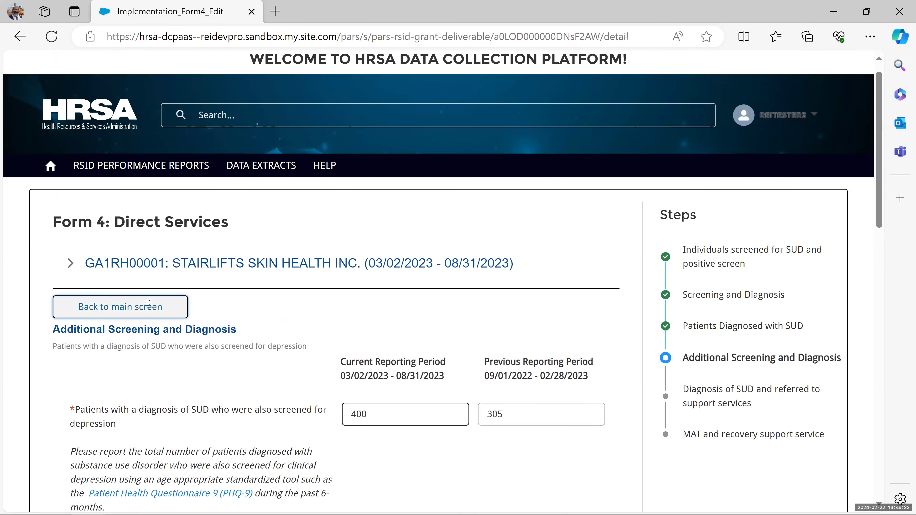
scroll(449, 309, "down", 3)
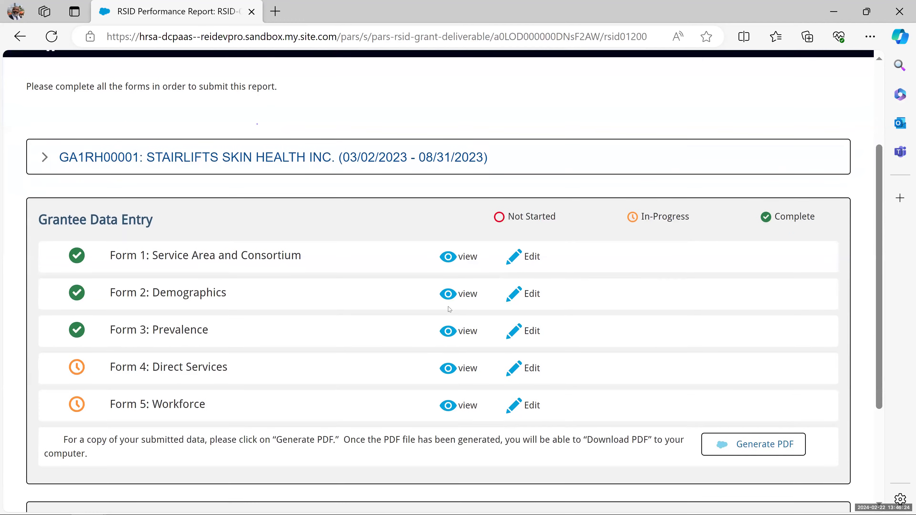
left_click(520, 297)
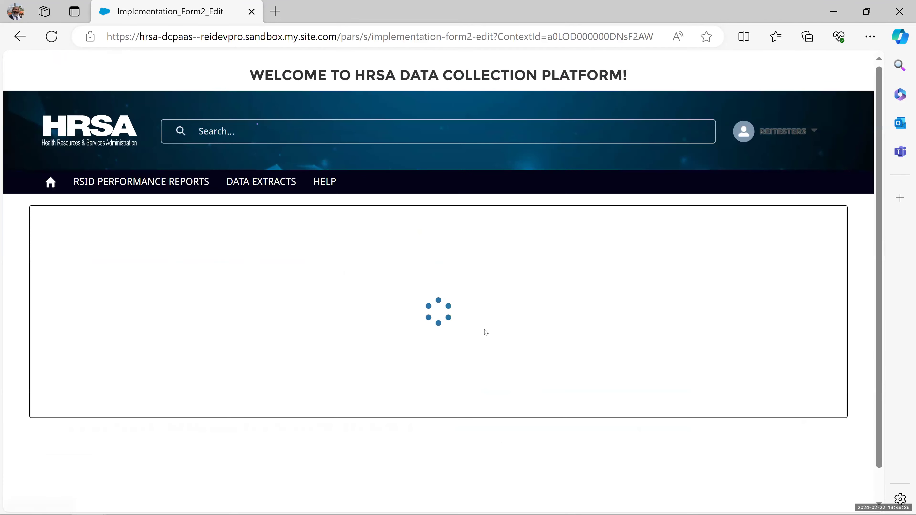
scroll(548, 370, "down", 10)
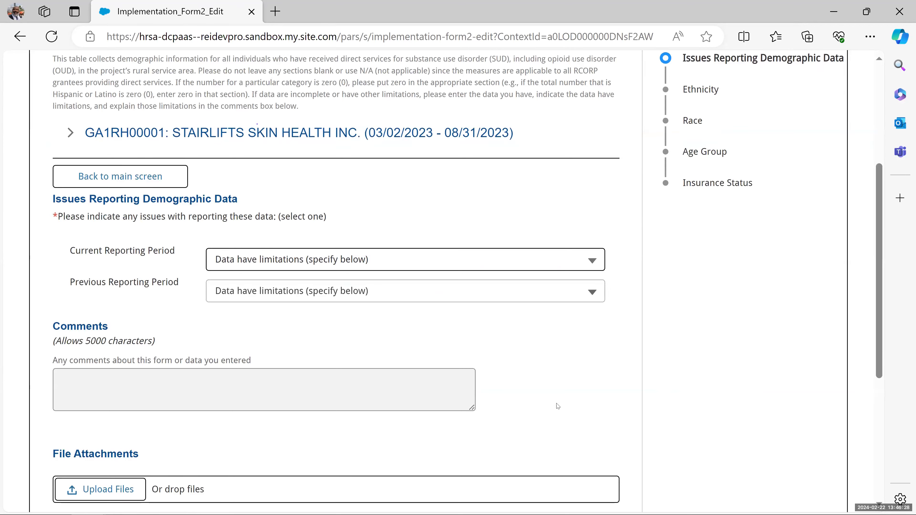
left_click(609, 368)
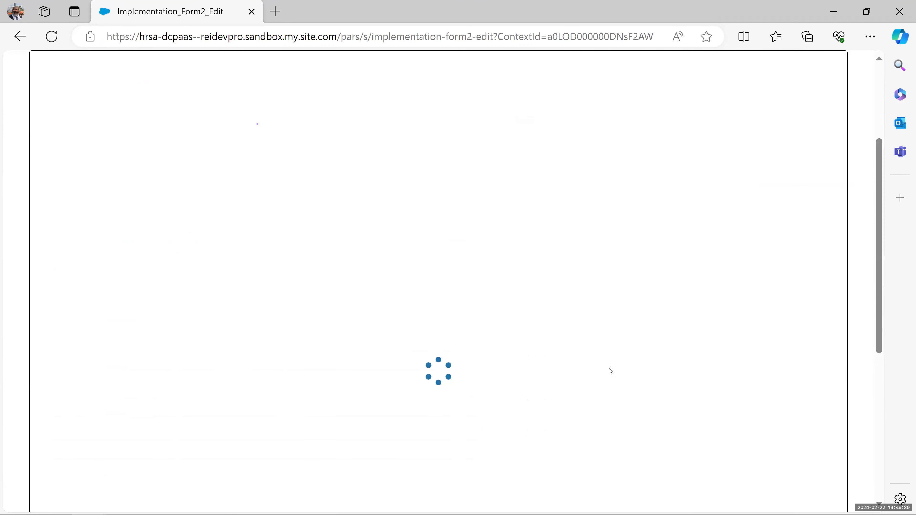
- Review the Ethnicity, Race and remaining Demographics steps until the report overview returns
scroll(511, 321, "up", 7)
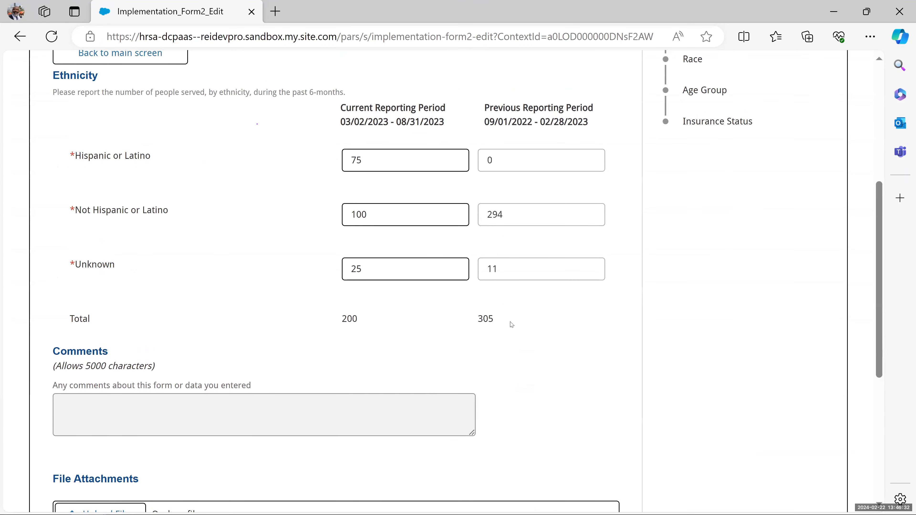
scroll(508, 346, "up", 2)
scroll(505, 370, "down", 8)
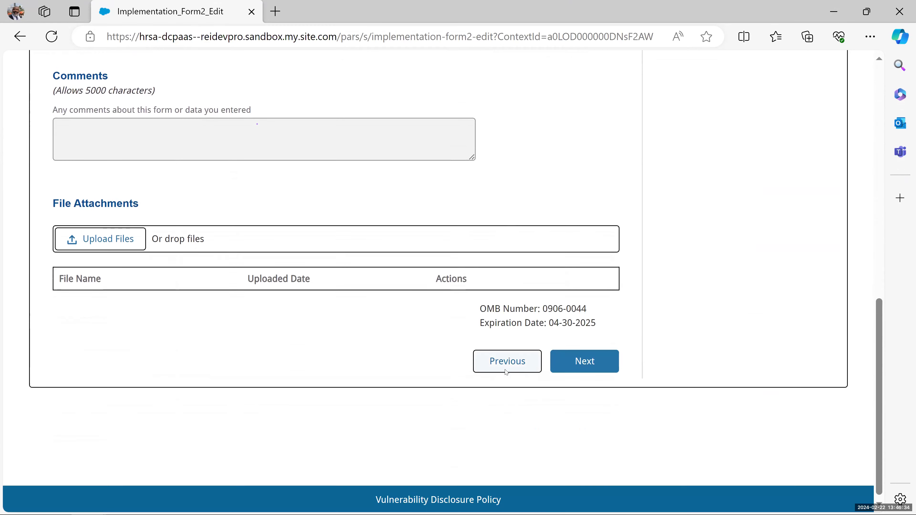
scroll(505, 371, "up", 9)
scroll(505, 369, "up", 5)
scroll(618, 412, "down", 10)
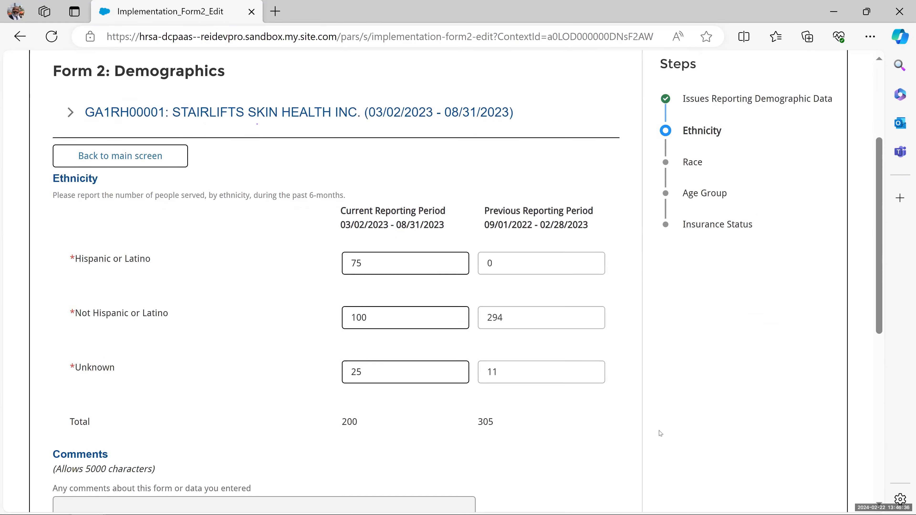
left_click(588, 492)
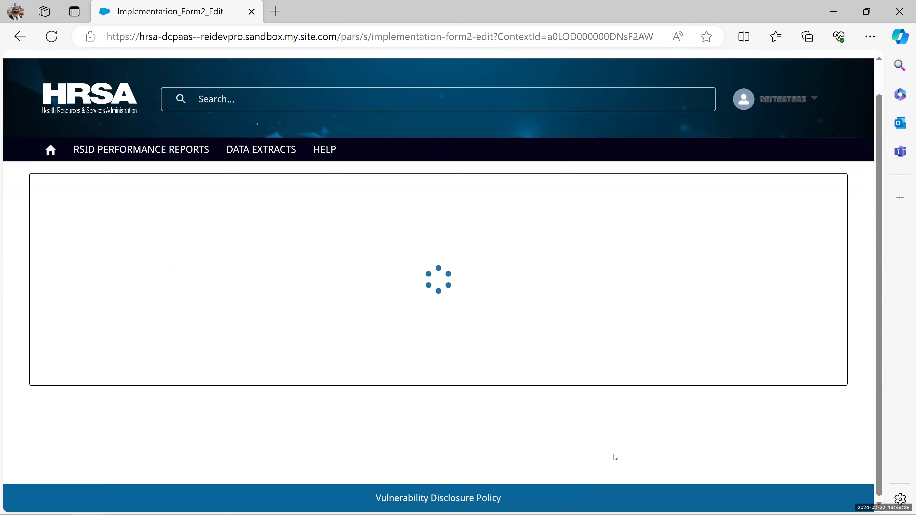
scroll(631, 426, "down", 5)
scroll(631, 427, "down", 5)
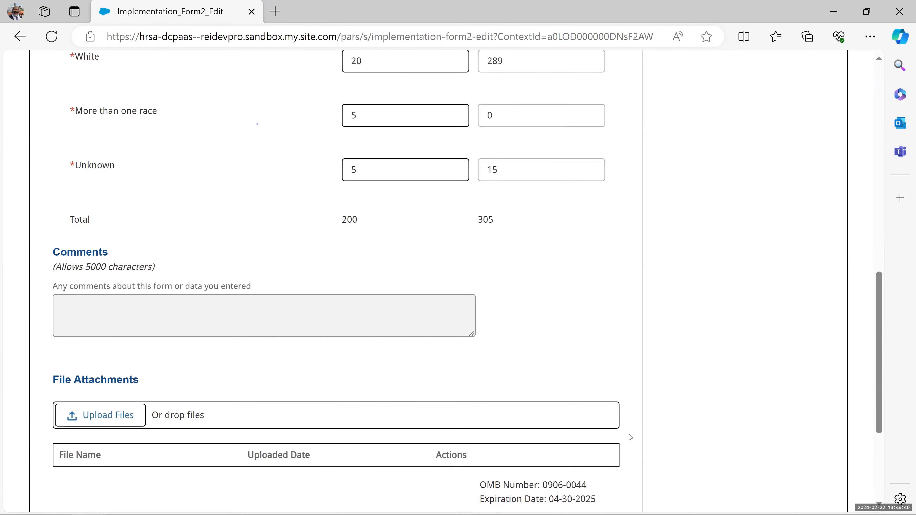
left_click(597, 404)
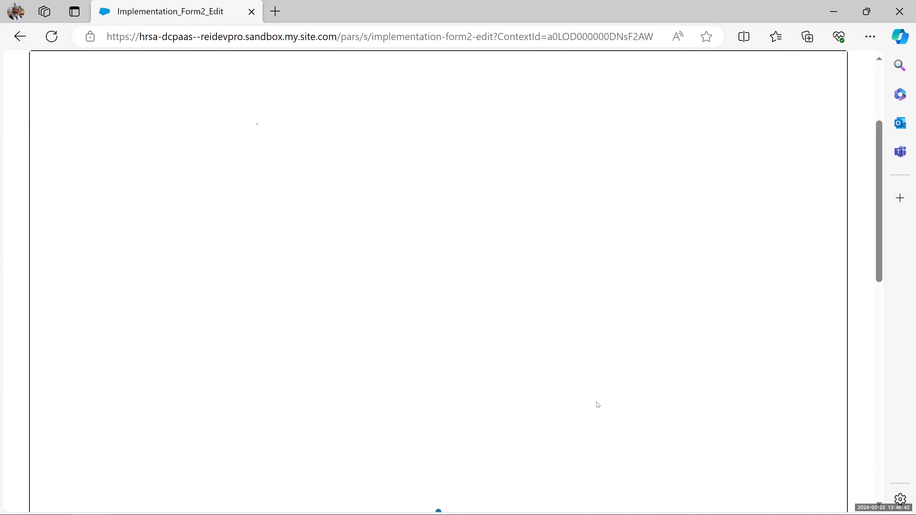
left_click(598, 381)
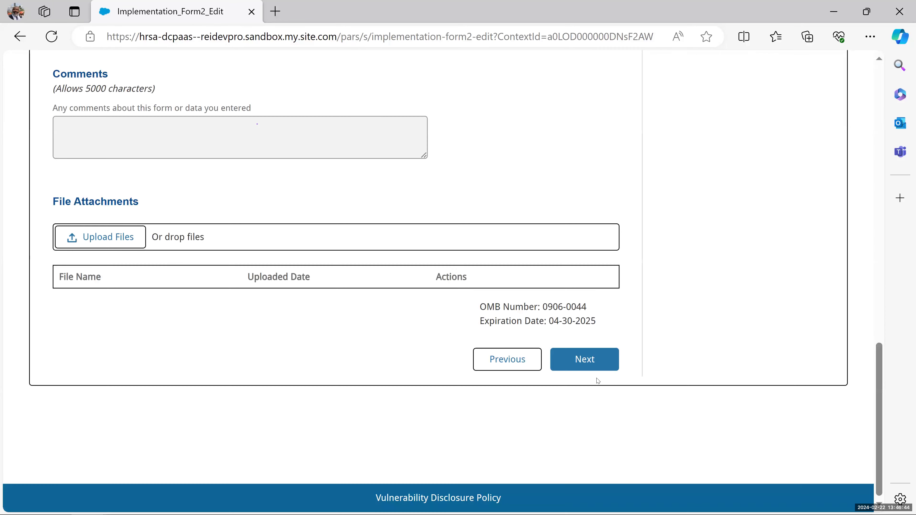
left_click(597, 363)
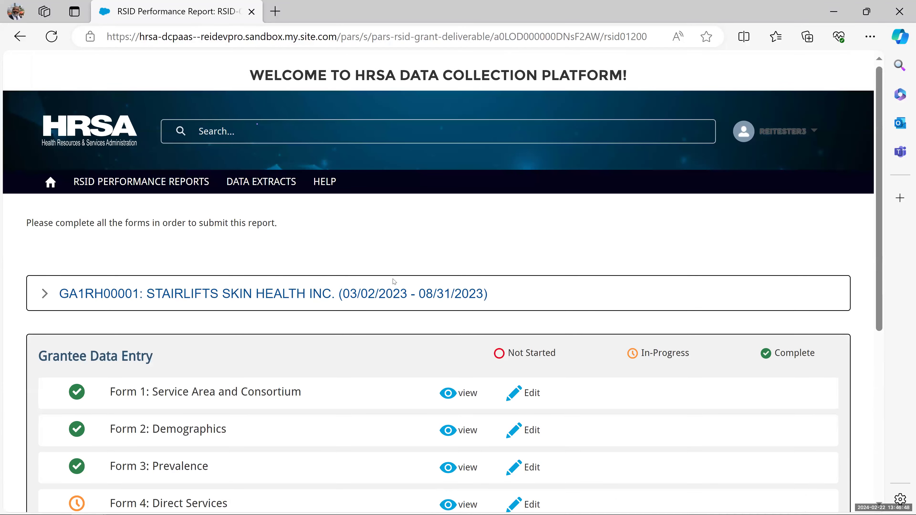
scroll(394, 281, "down", 5)
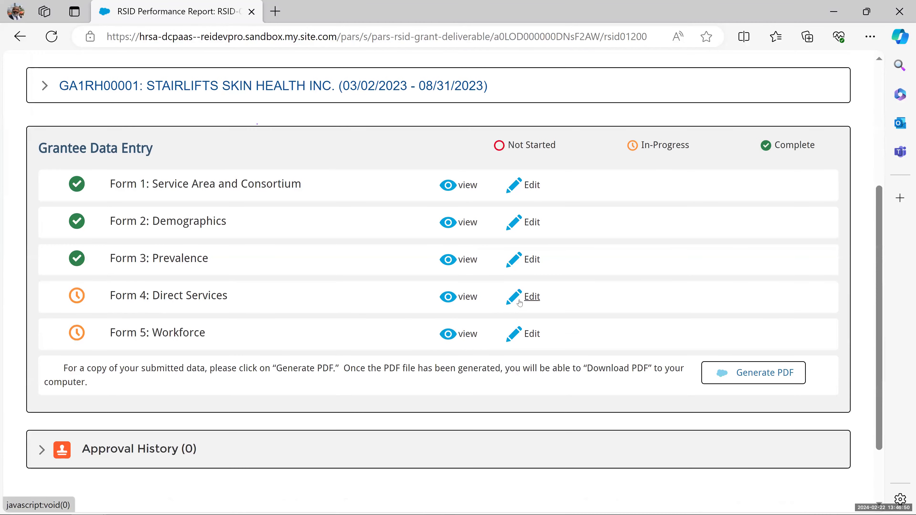
- Open Form 4 Direct Services and page ahead to Additional Screening and Diagnosis
left_click(519, 302)
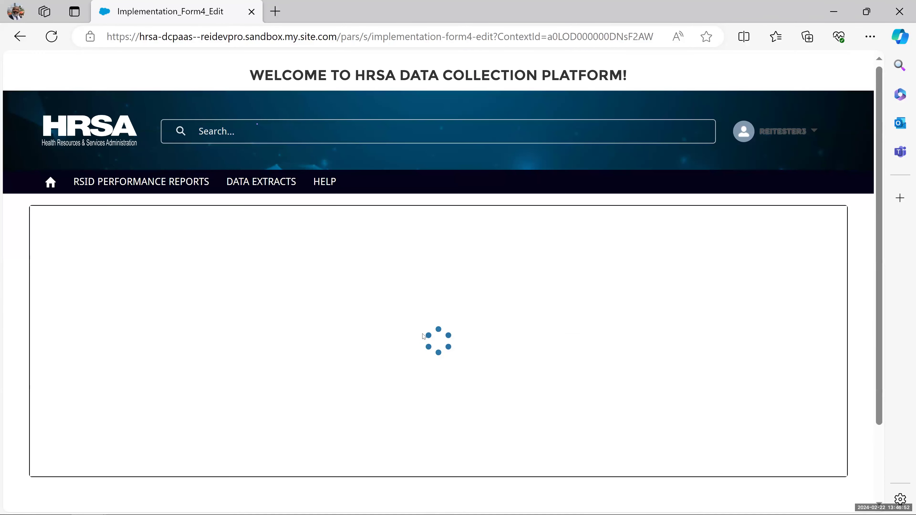
scroll(422, 339, "down", 12)
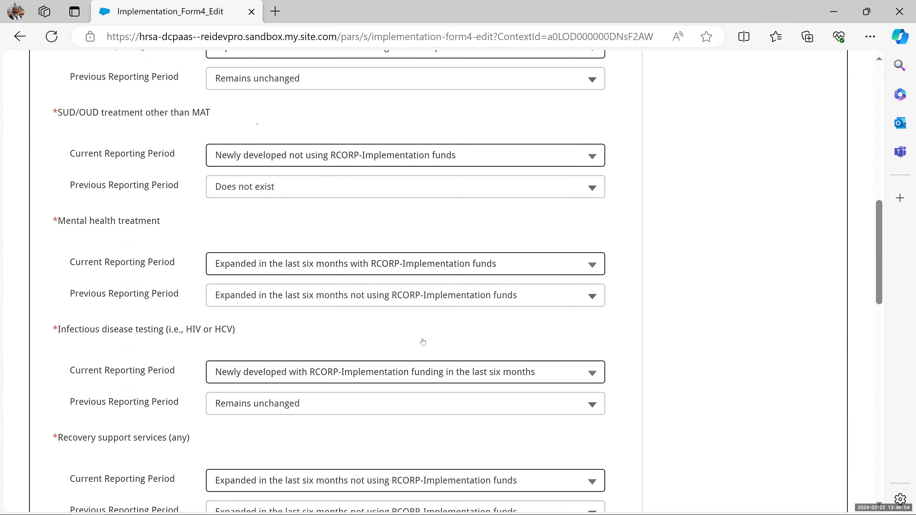
scroll(423, 341, "down", 15)
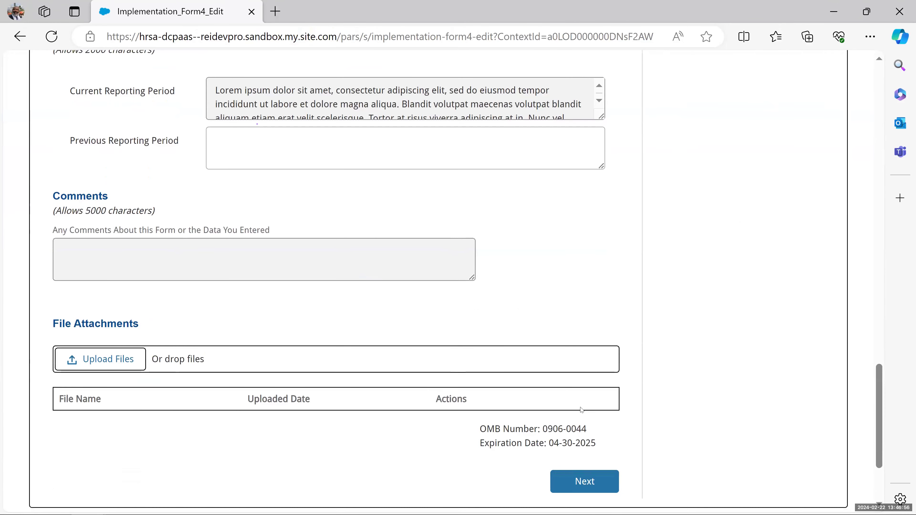
scroll(582, 410, "down", 3)
left_click(592, 357)
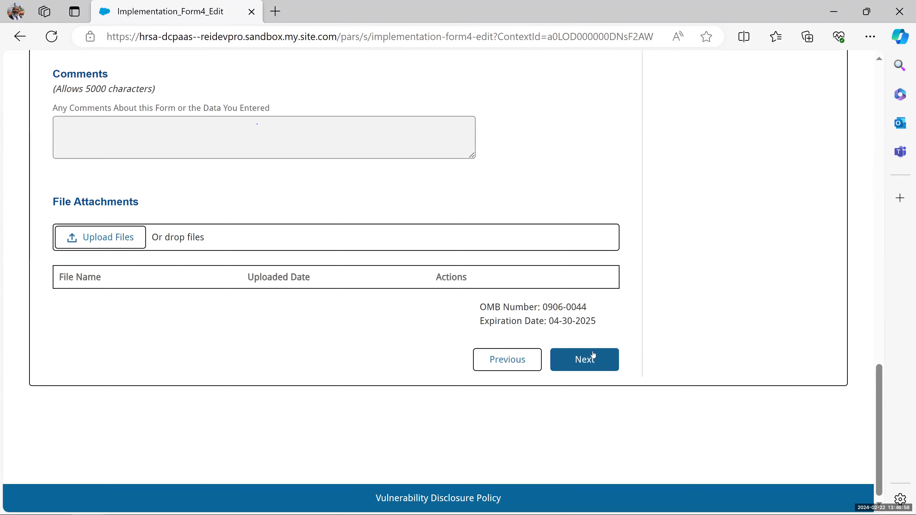
left_click(594, 360)
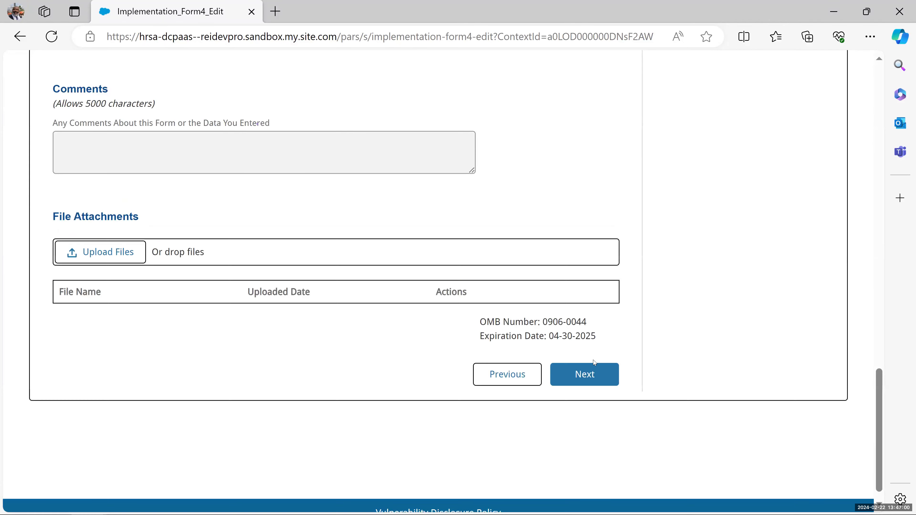
left_click(594, 368)
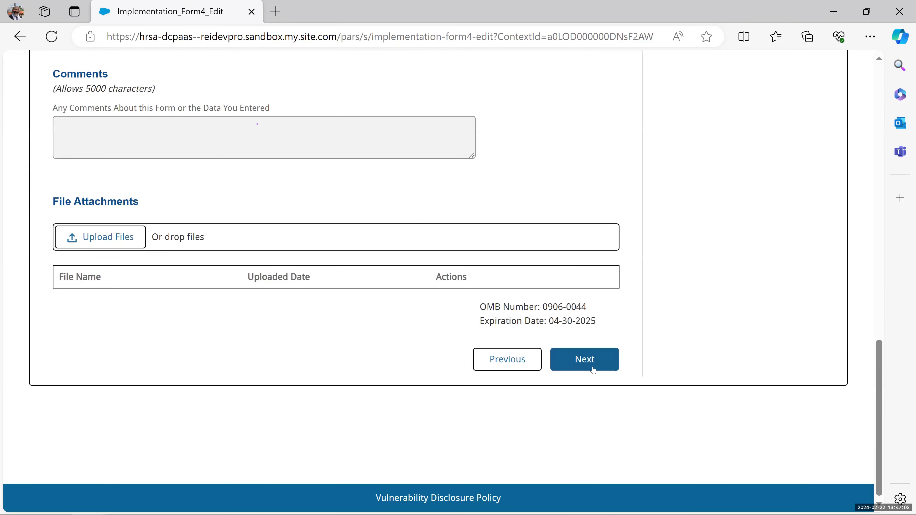
left_click(593, 370)
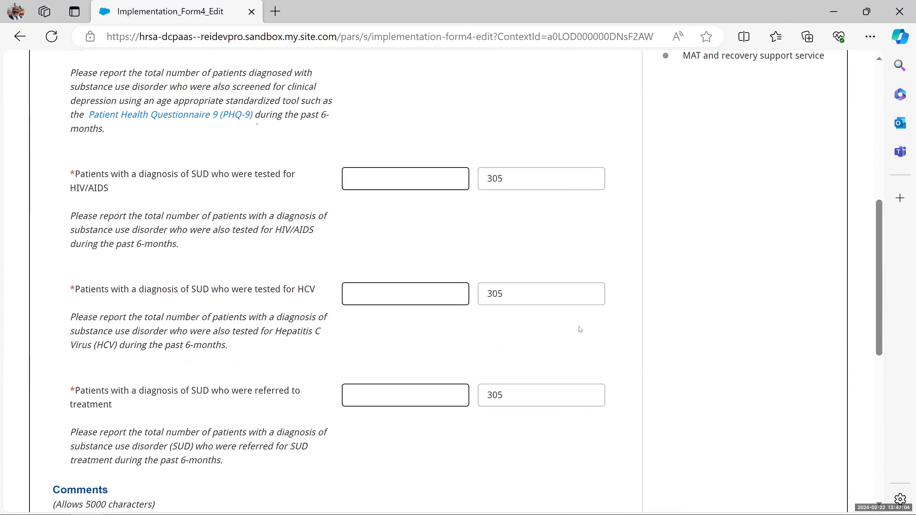
- Enter 200 for the depression, HIV/AIDS and HCV screening counts and continue
scroll(579, 326, "down", 2)
left_click(385, 244)
type("200")
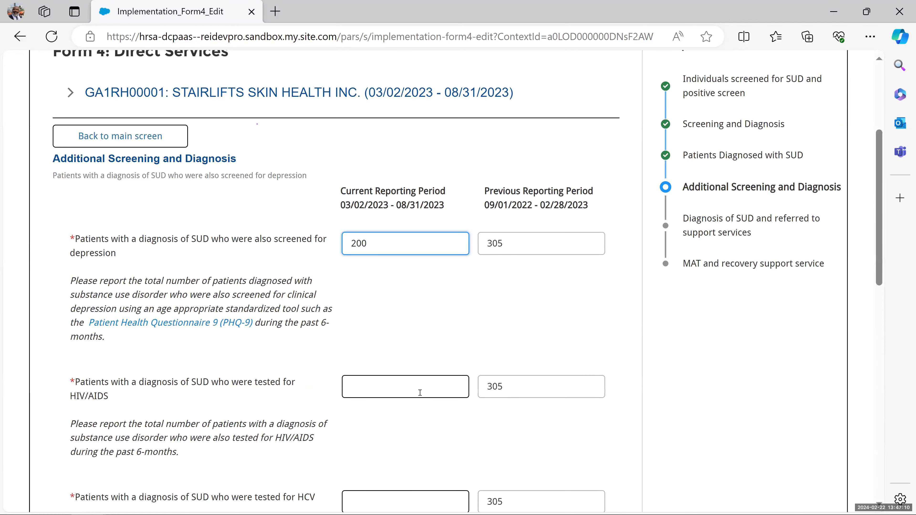
left_click(421, 378)
type("200")
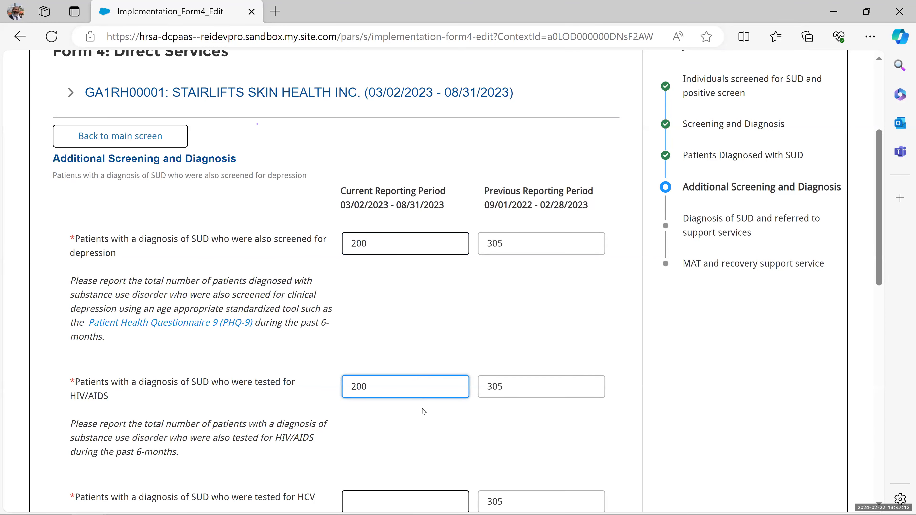
scroll(417, 426, "down", 2)
scroll(415, 423, "down", 2)
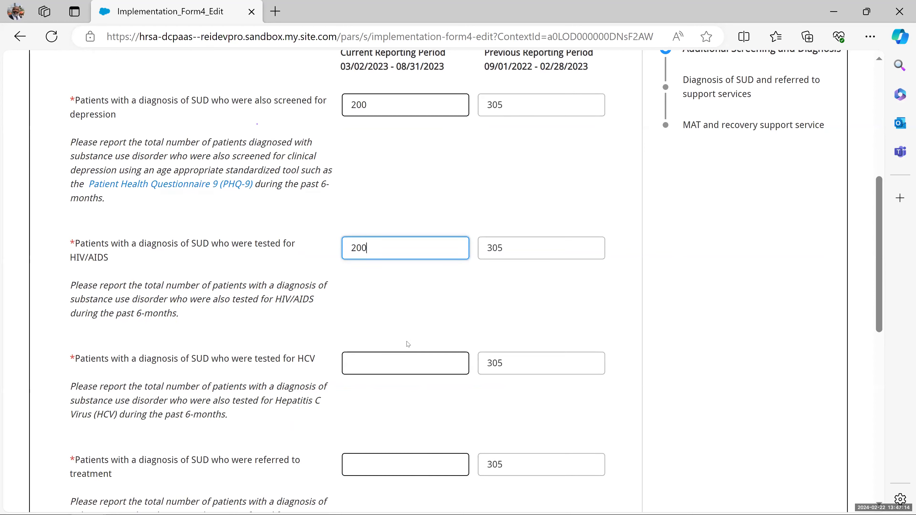
left_click(404, 362)
type("2")
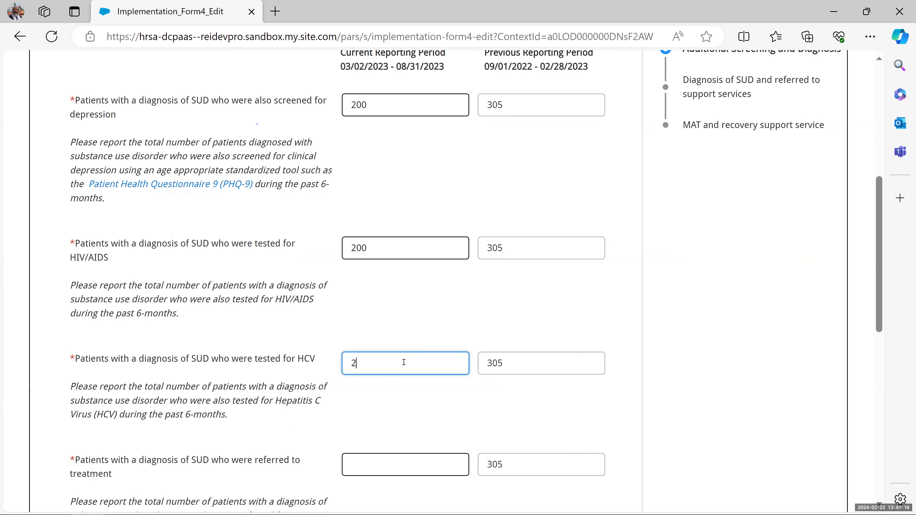
type("00")
scroll(406, 390, "down", 4)
left_click(412, 325)
type("200")
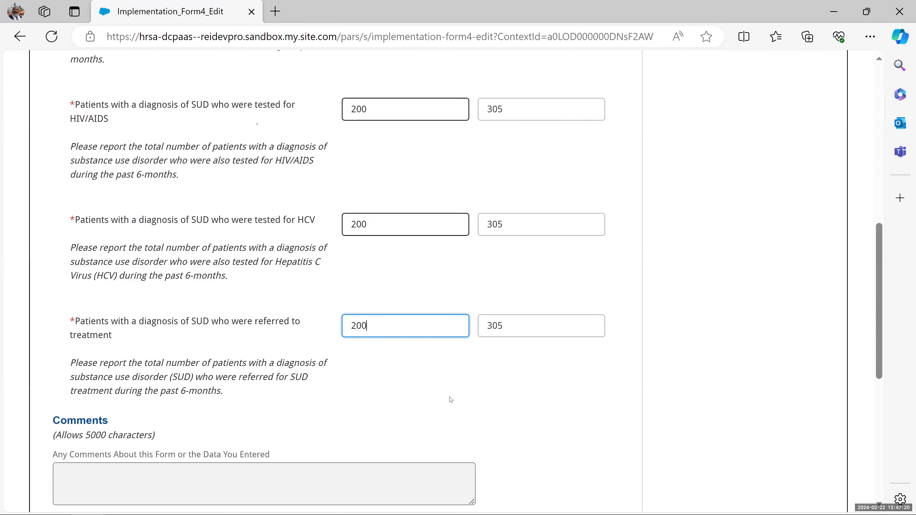
scroll(642, 410, "down", 10)
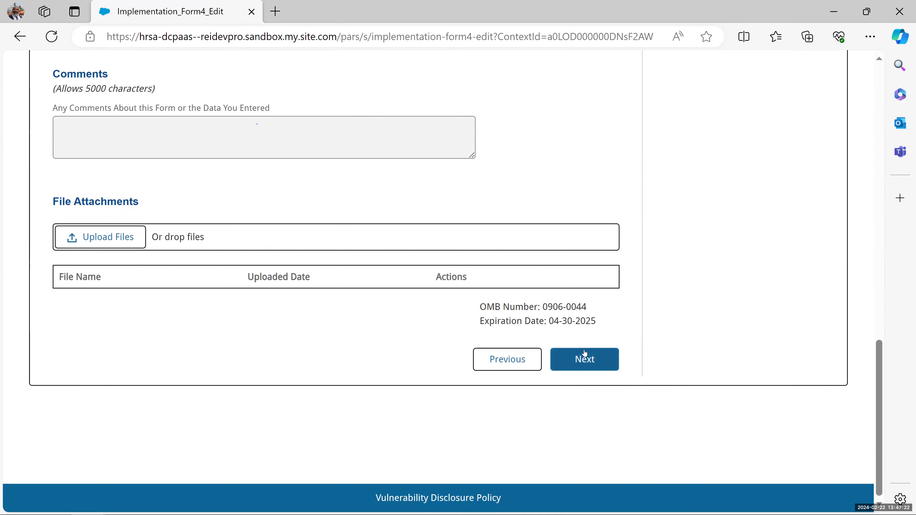
left_click(583, 358)
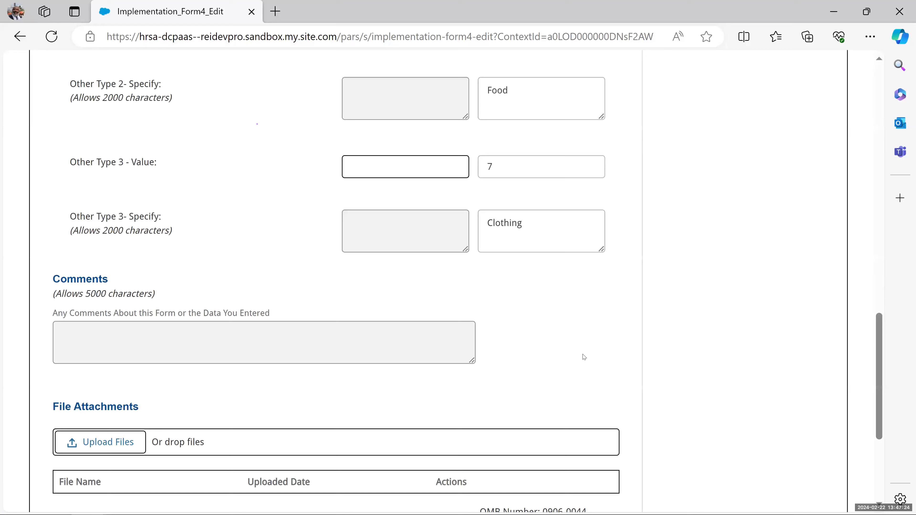
- Enter 23 Childcare referrals and advance to the MAT and recovery support step
scroll(571, 343, "up", 20)
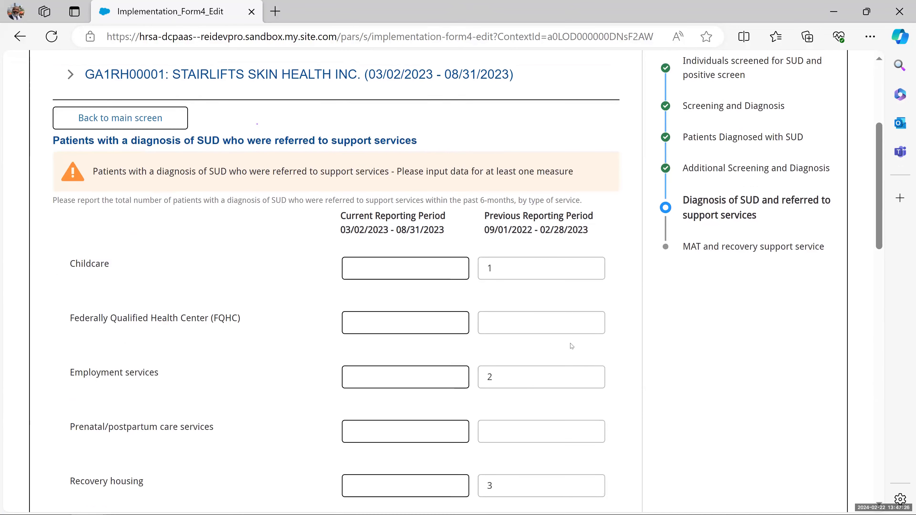
left_click(398, 272)
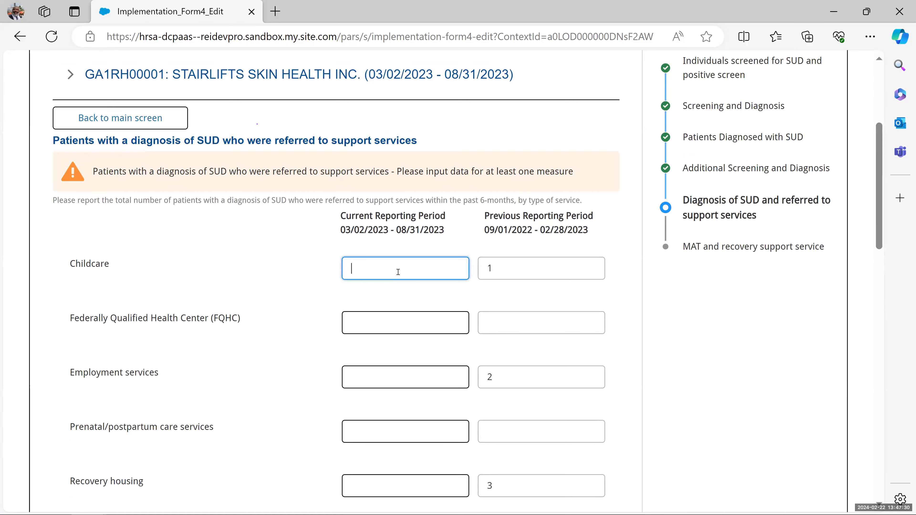
type("23")
scroll(429, 321, "down", 2)
left_click(429, 324)
scroll(430, 323, "down", 15)
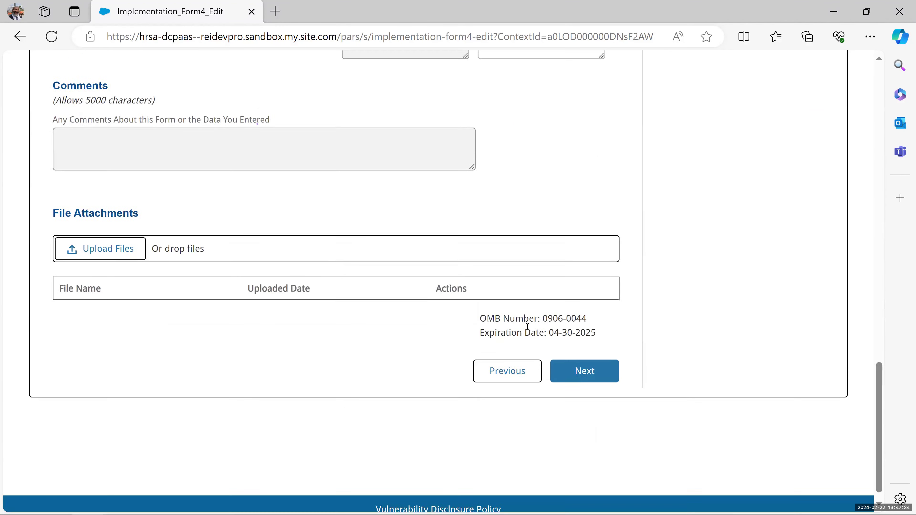
left_click(585, 358)
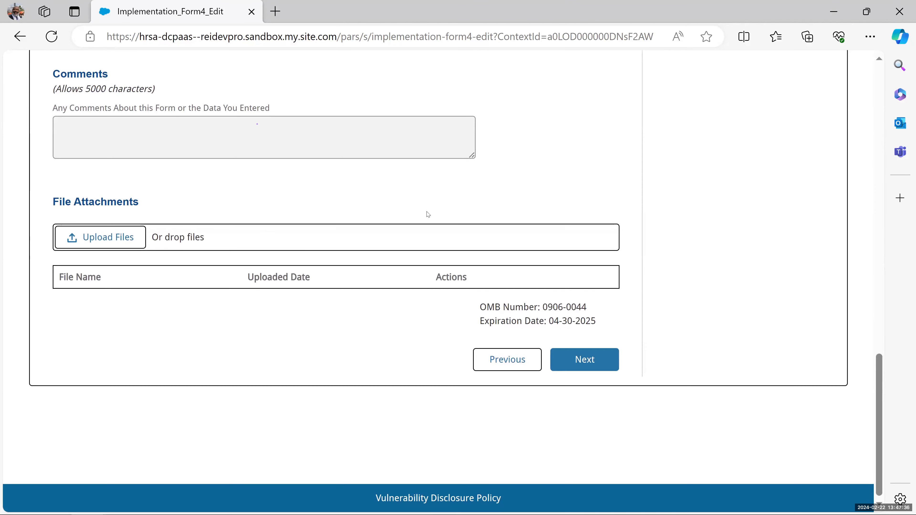
scroll(428, 214, "up", 15)
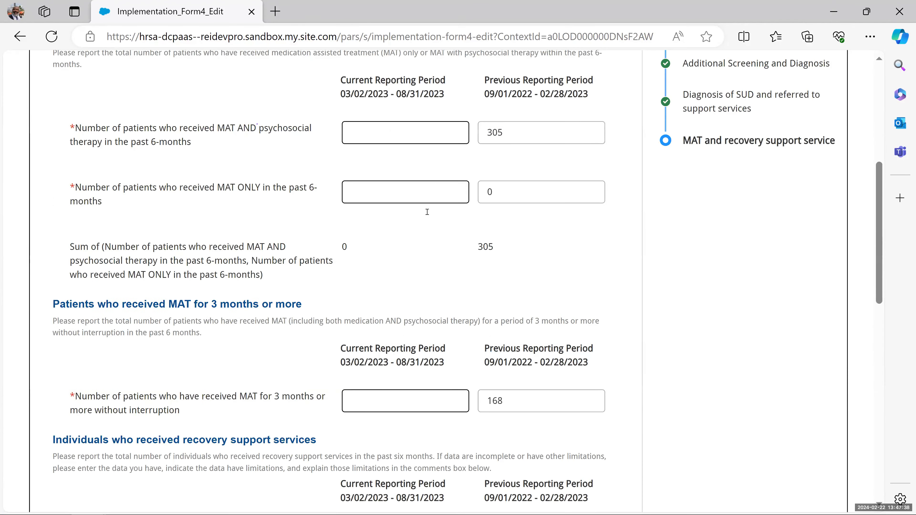
- Enter 200 for MAT with psychosocial therapy, MAT only, MAT for 3 months and recovery support
scroll(419, 284, "down", 3)
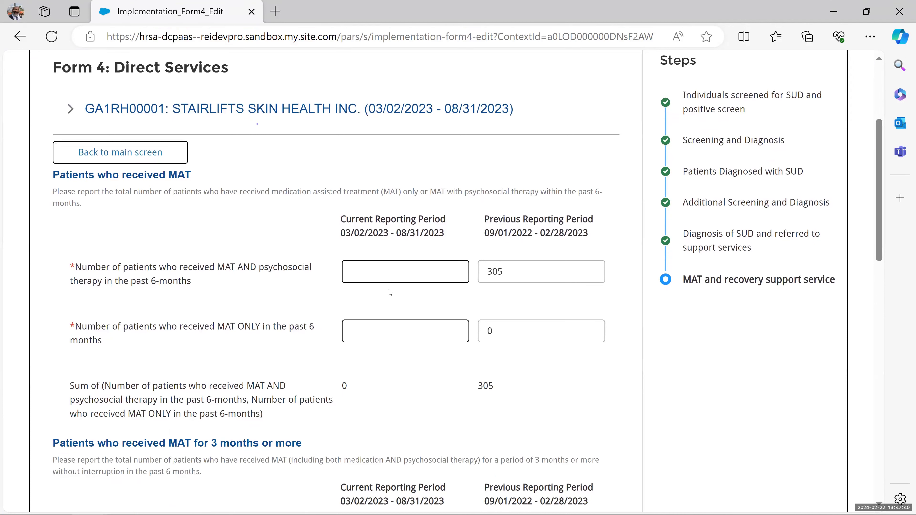
left_click(392, 282)
type("200")
left_click(406, 333)
type("200")
scroll(406, 332, "down", 2)
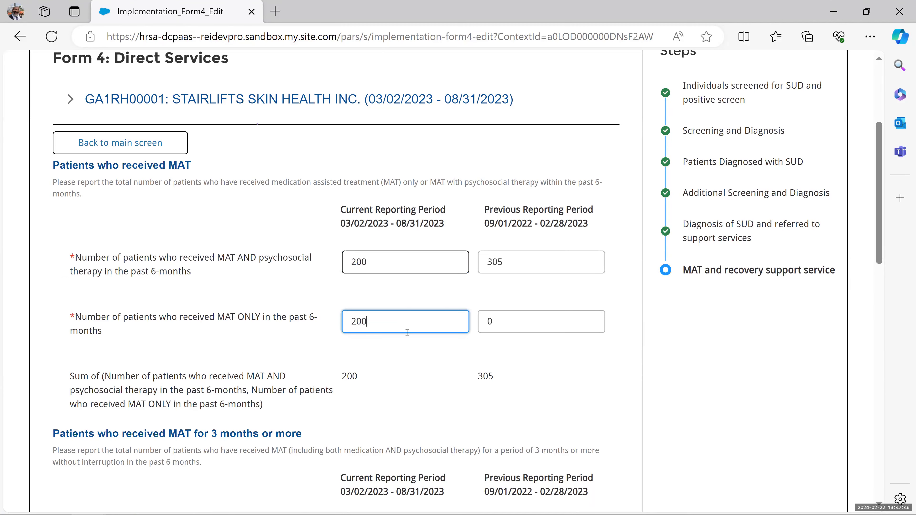
scroll(407, 332, "down", 6)
left_click(399, 192)
type("2")
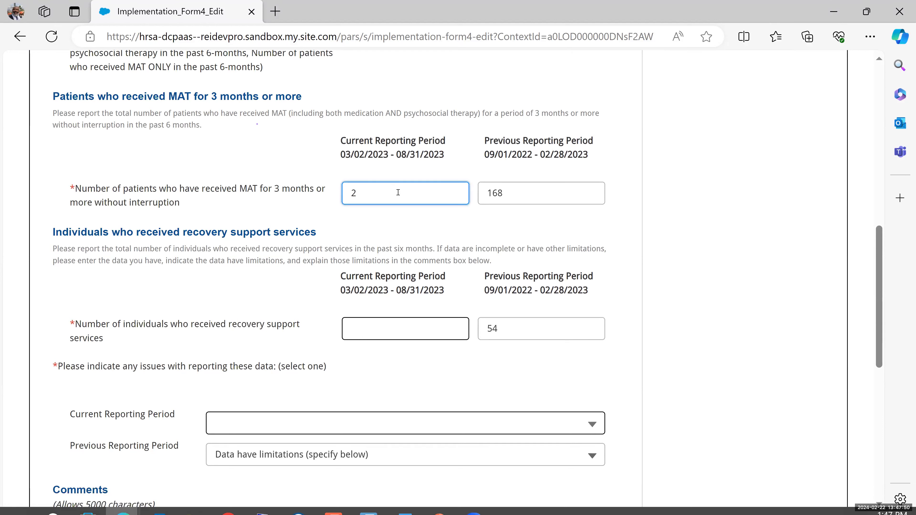
type("00")
left_click(406, 326)
type("200")
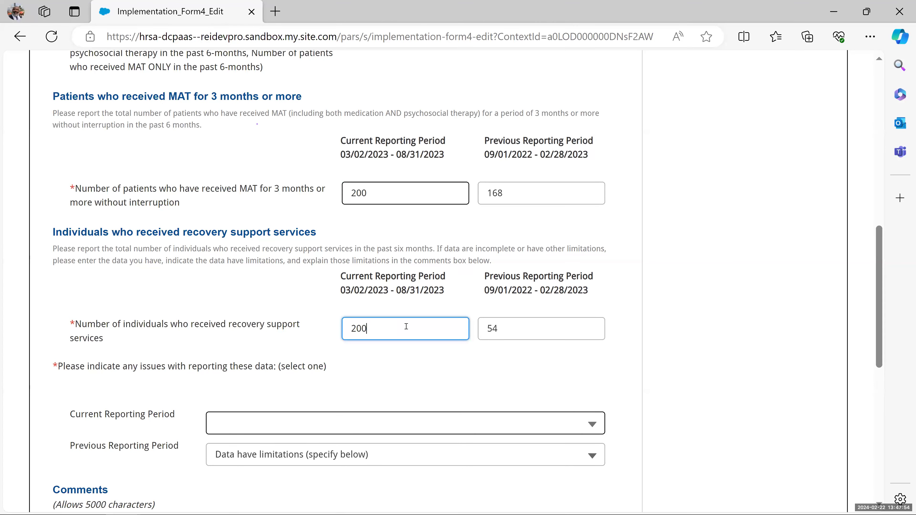
- Set reporting issues to 'None - data are reported as requested' and finish Form 4
scroll(407, 324, "down", 4)
left_click(436, 279)
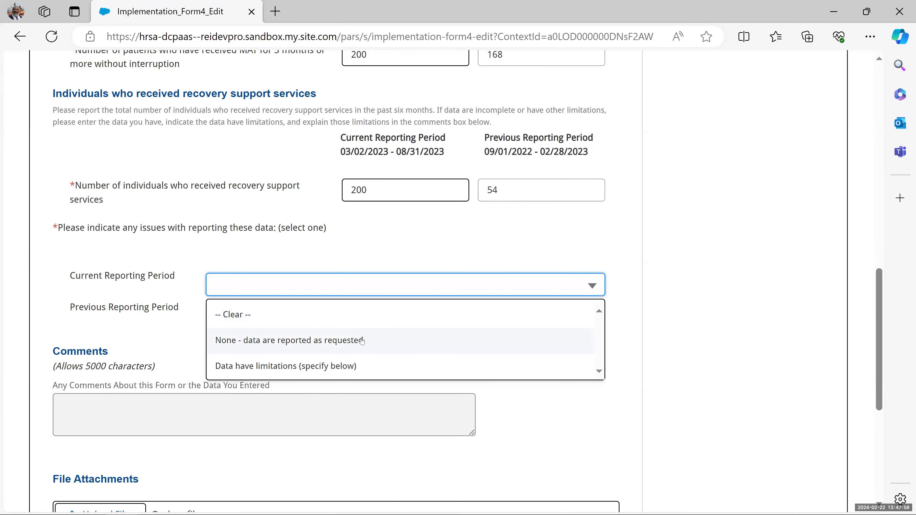
left_click(353, 341)
scroll(471, 329, "down", 8)
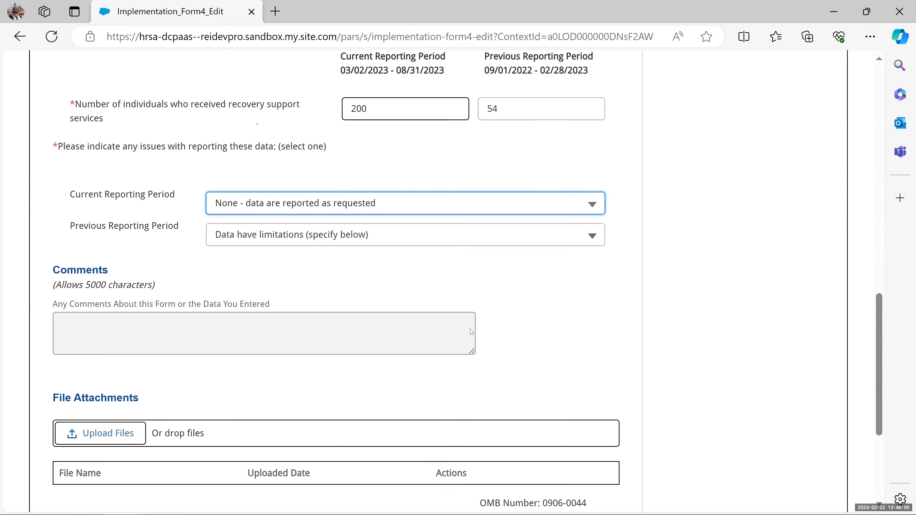
left_click(587, 359)
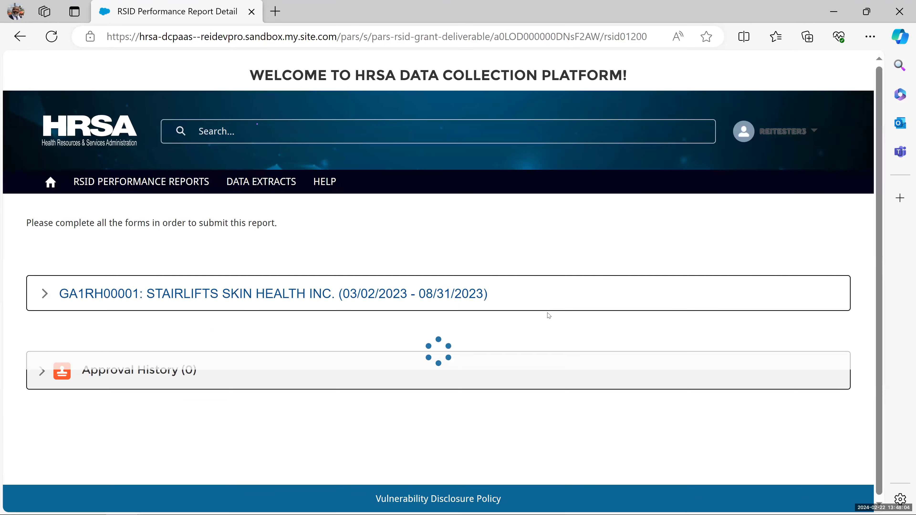
- Open Form 5: Workforce and step through both pages to save it
scroll(468, 322, "down", 6)
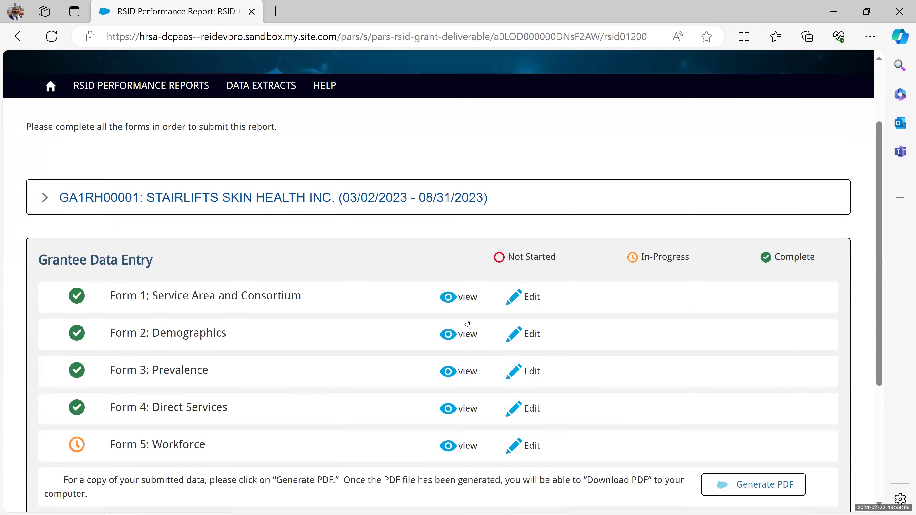
left_click(531, 333)
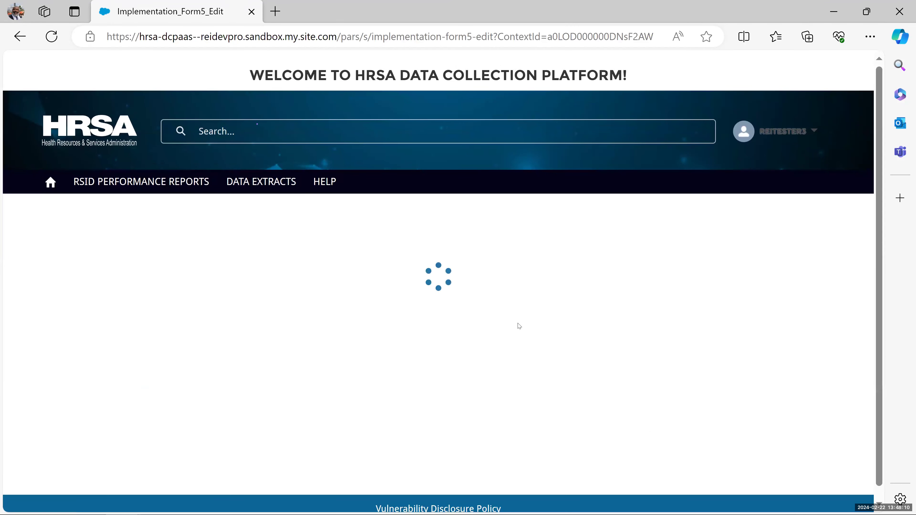
scroll(519, 326, "down", 8)
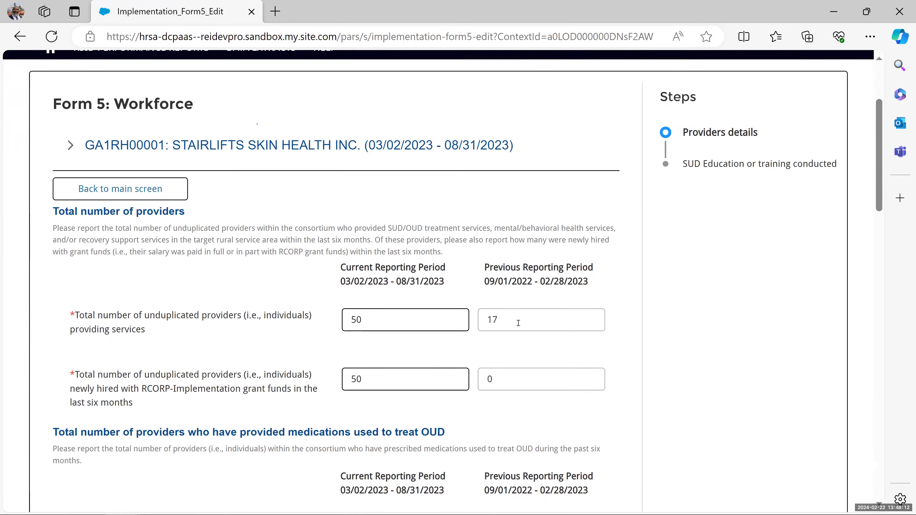
scroll(519, 326, "down", 18)
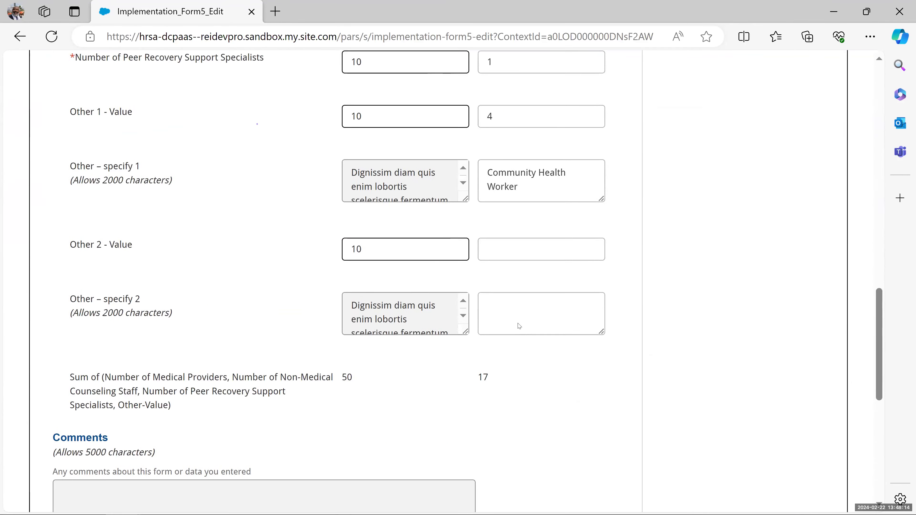
left_click(584, 366)
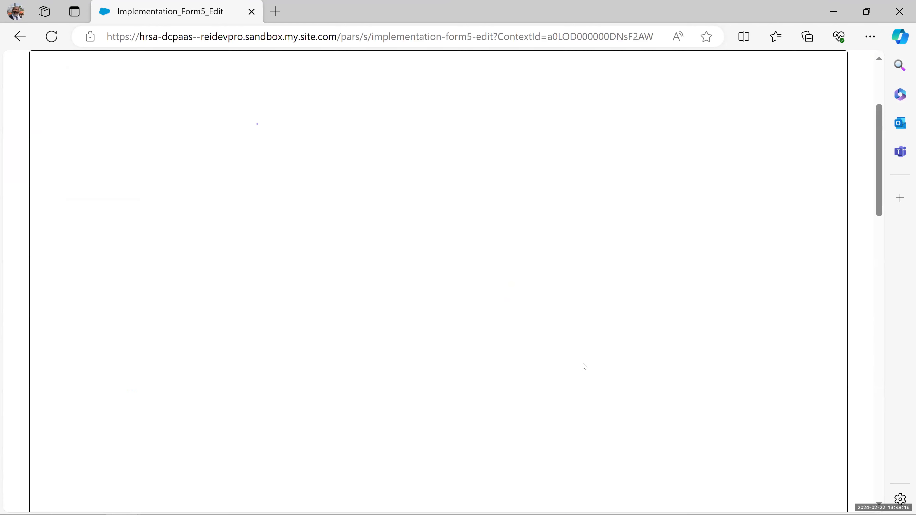
left_click(584, 361)
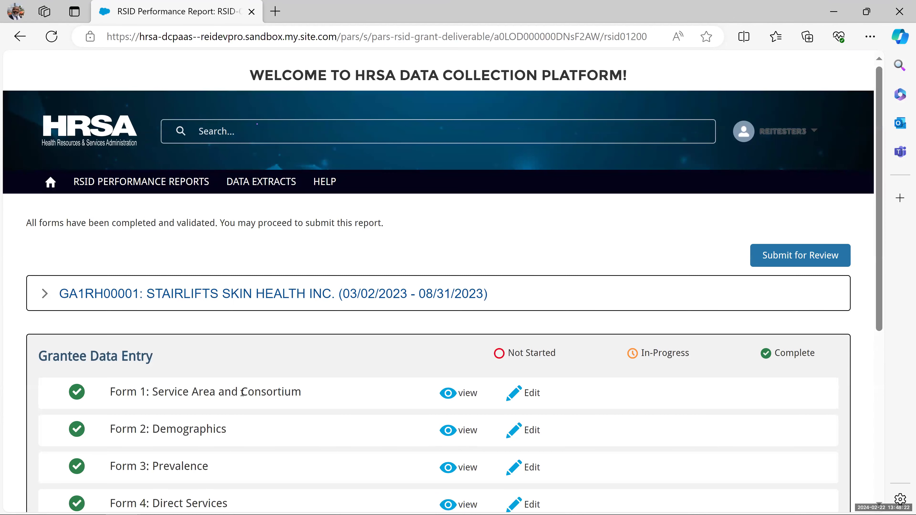
- Highlight the all-forms-validated message and expand the GA1RH00001 grant details to check review status
scroll(195, 402, "down", 3)
scroll(195, 402, "up", 2)
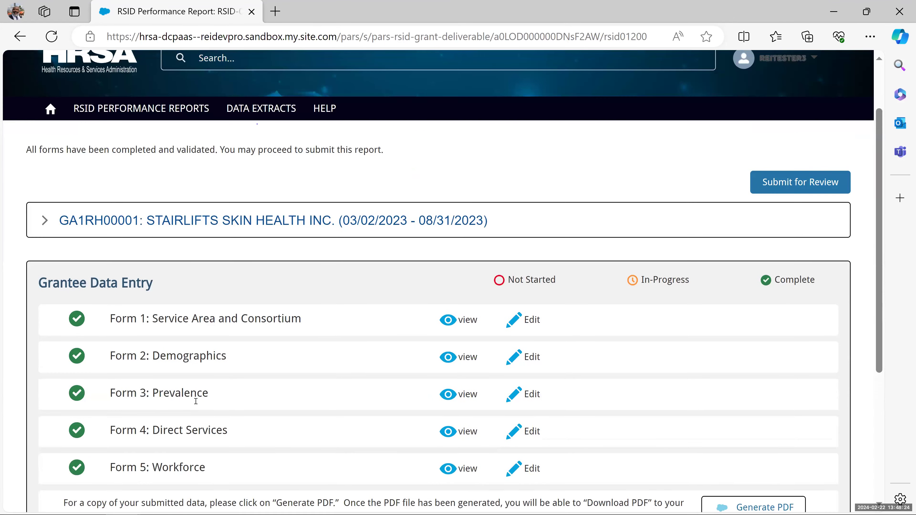
left_click_drag(385, 155, 26, 155)
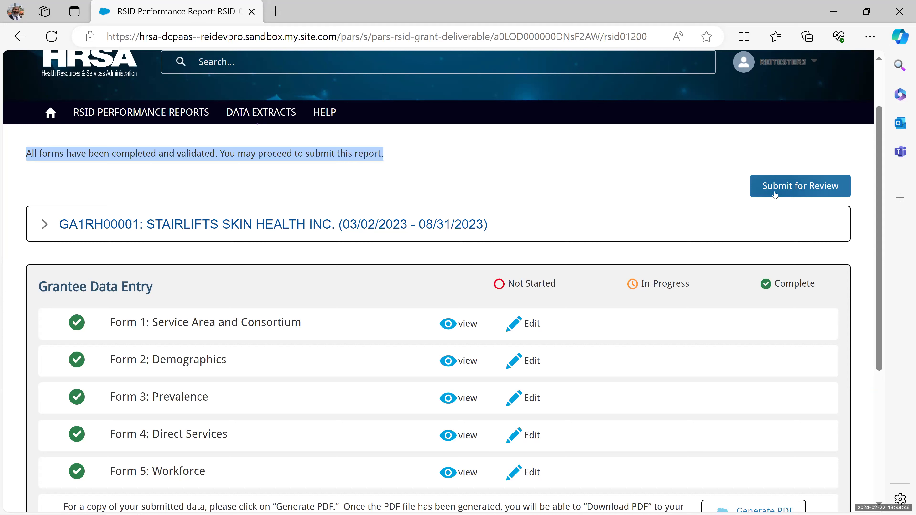
left_click(52, 224)
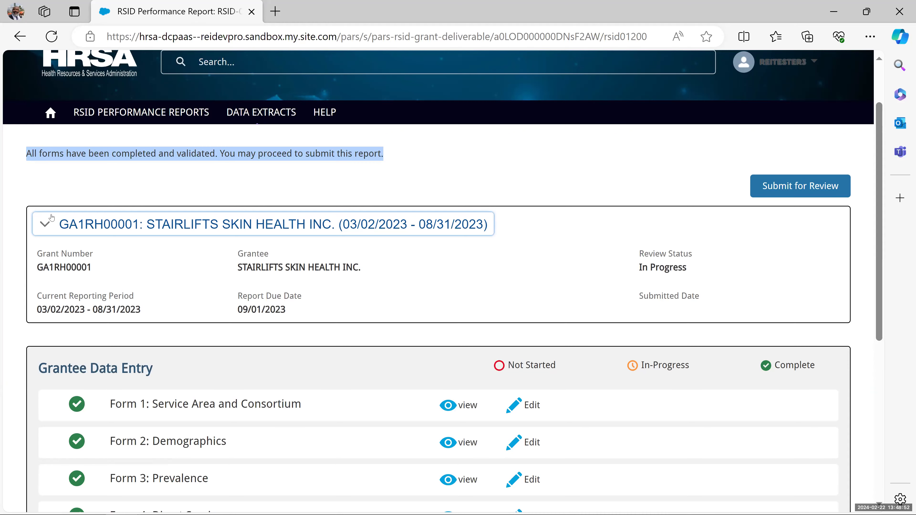
scroll(221, 323, "down", 5)
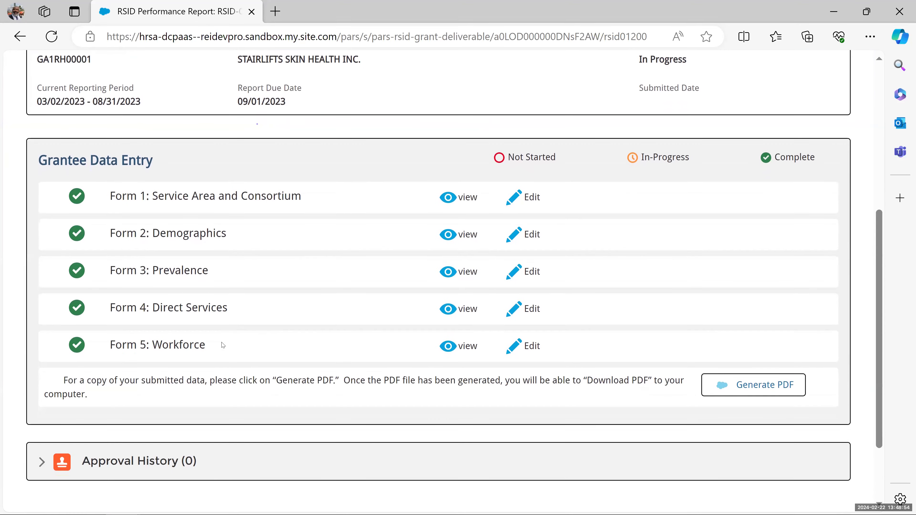
scroll(240, 329, "up", 4)
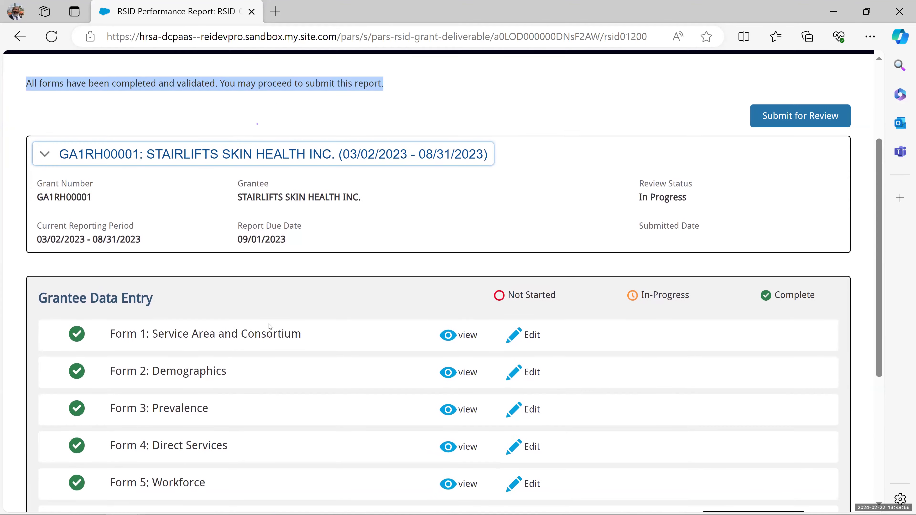
- Submit the report for review with the comment 'Please review for approval'
left_click(786, 117)
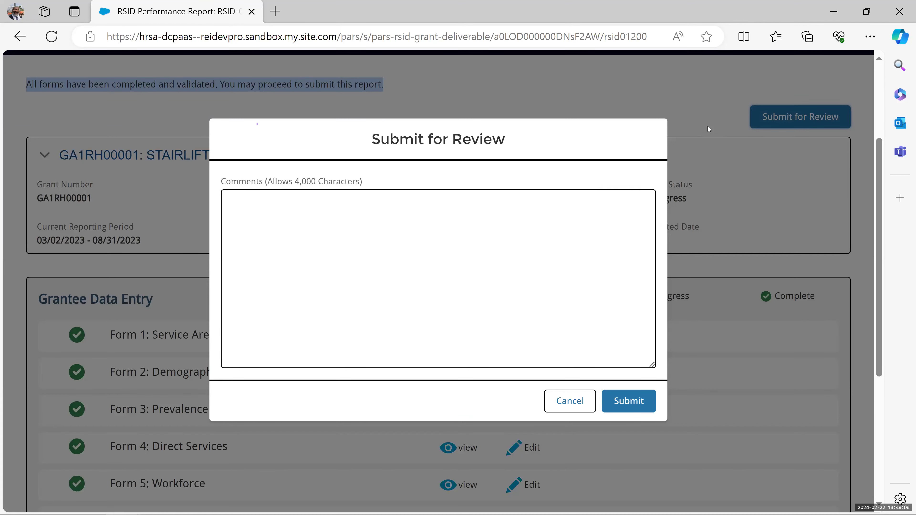
left_click(435, 227)
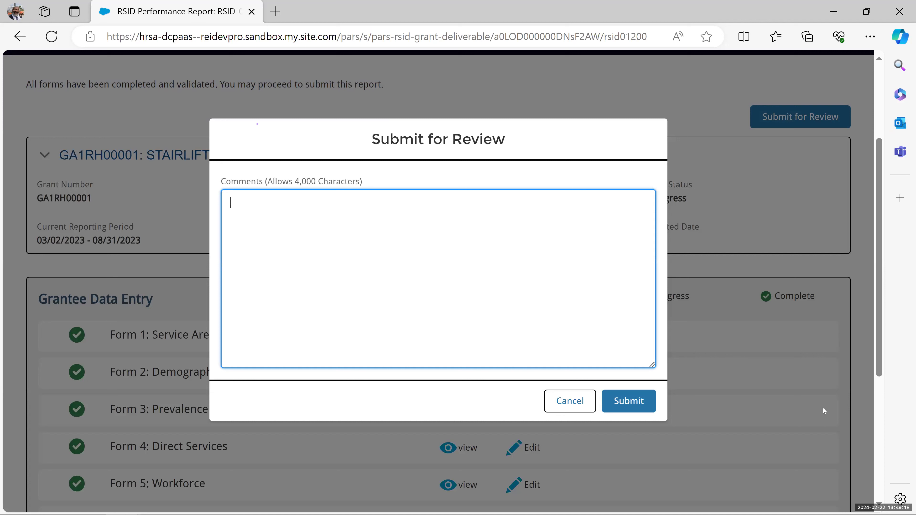
type("Please review for")
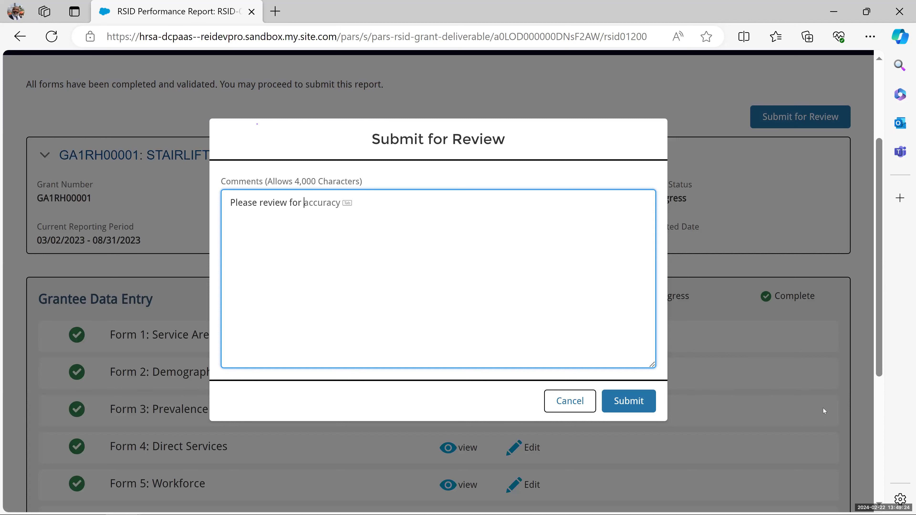
type(" approval")
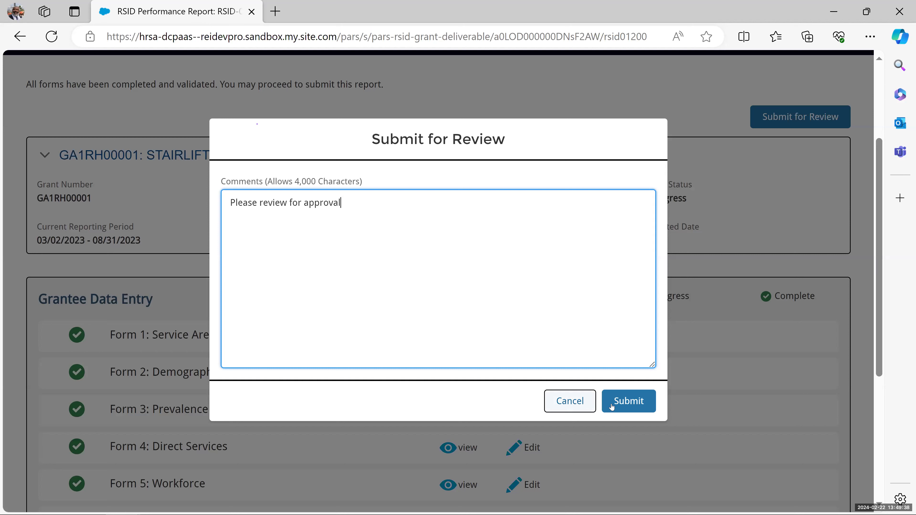
left_click(631, 400)
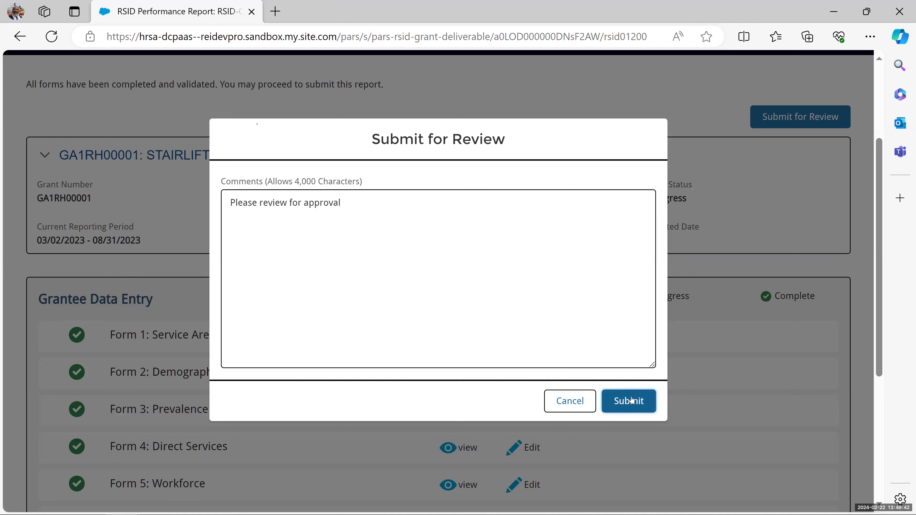
left_click(631, 400)
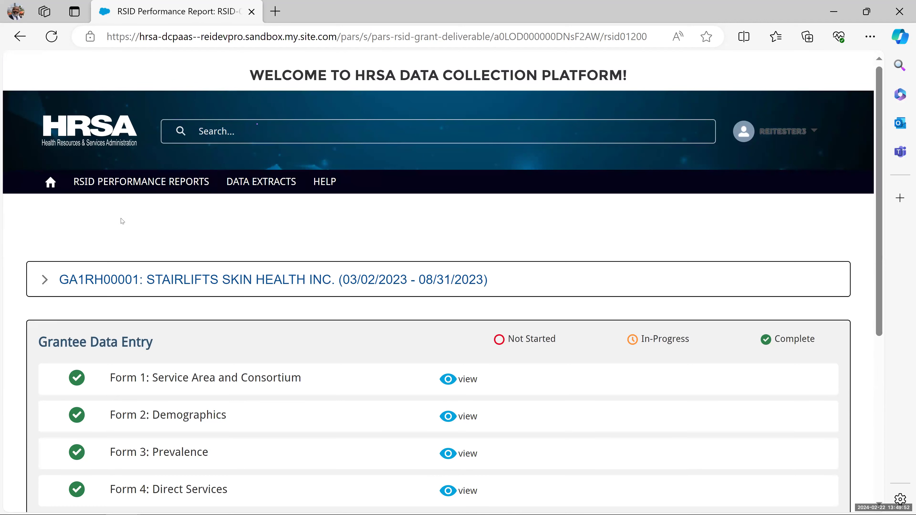
scroll(122, 222, "down", 2)
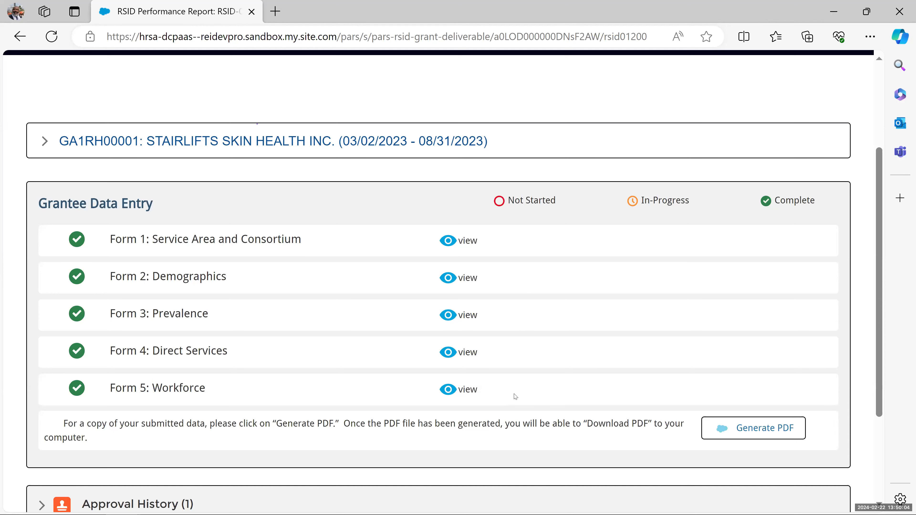
left_click(465, 241)
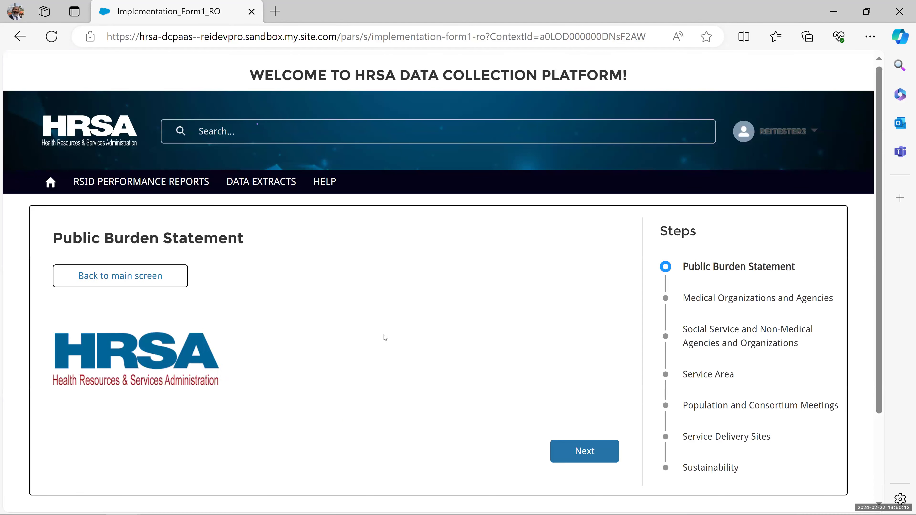
scroll(552, 373, "down", 4)
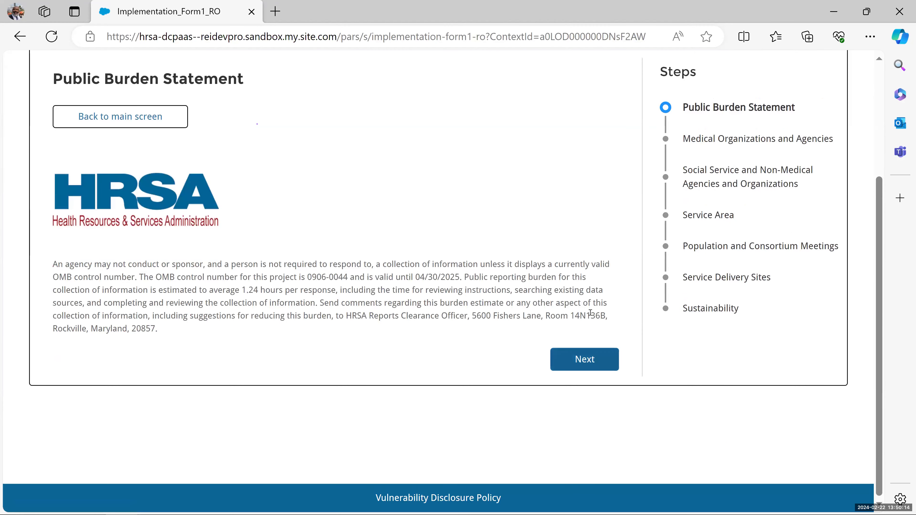
left_click(585, 359)
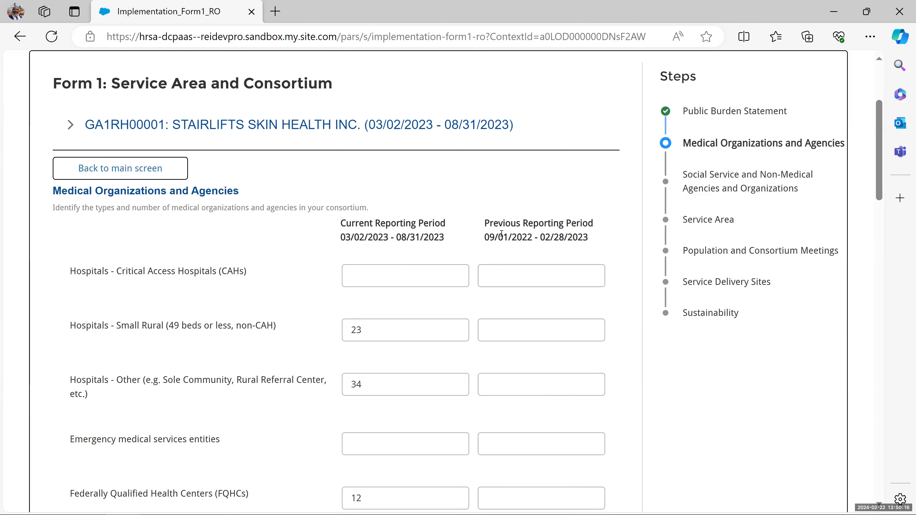
left_click(451, 276)
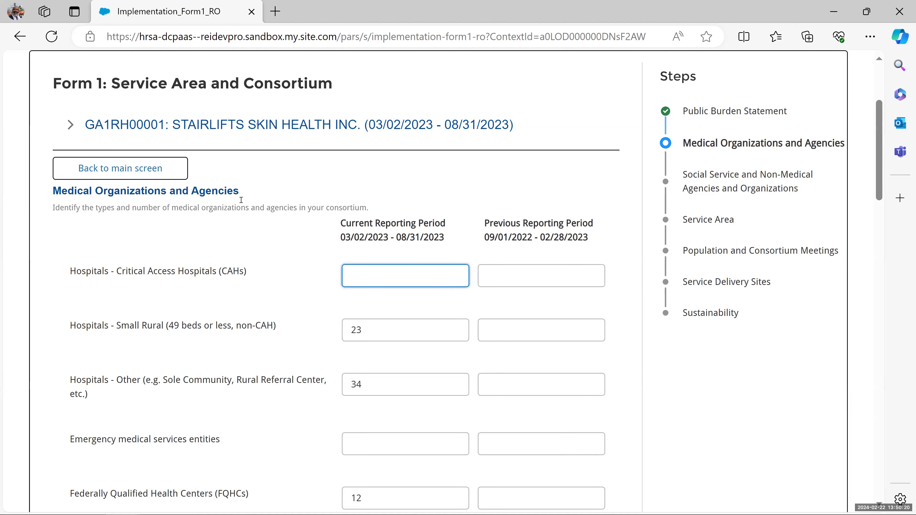
left_click(150, 174)
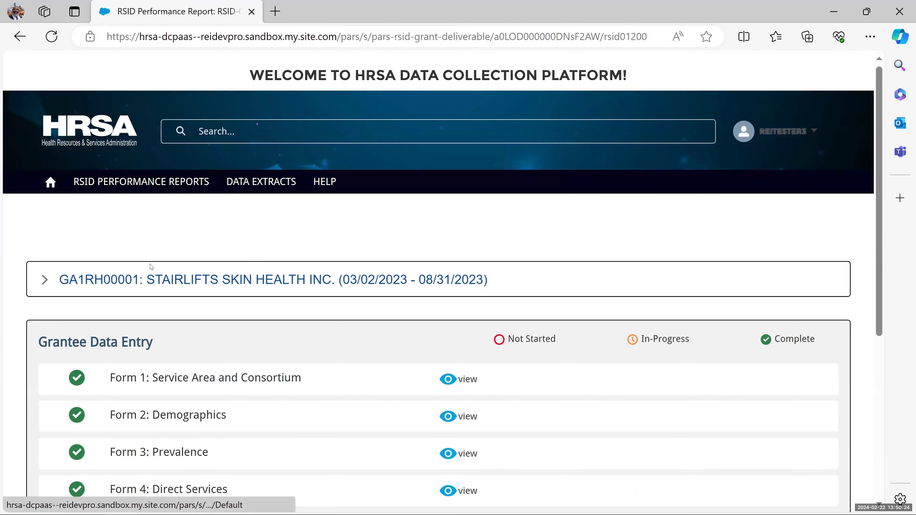
- Start generating a PDF of the submitted report from the Generate PDF row
scroll(305, 347, "down", 3)
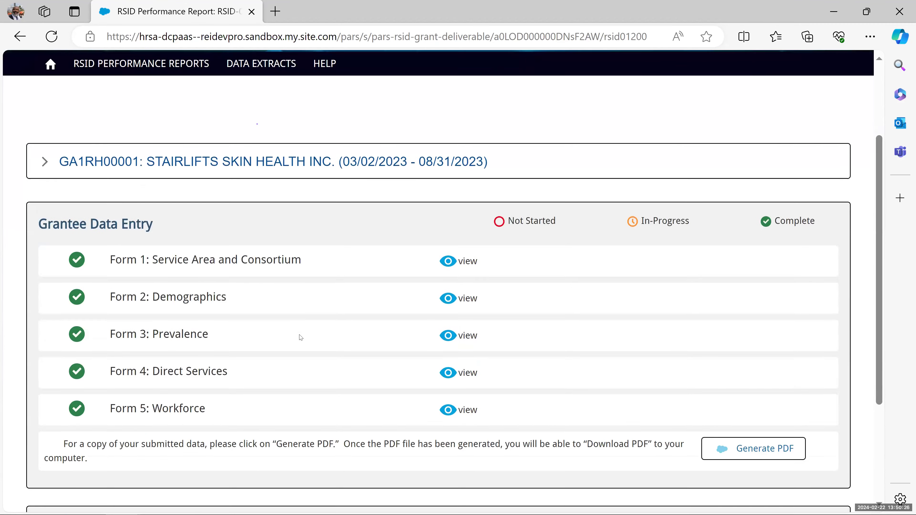
scroll(302, 337, "down", 4)
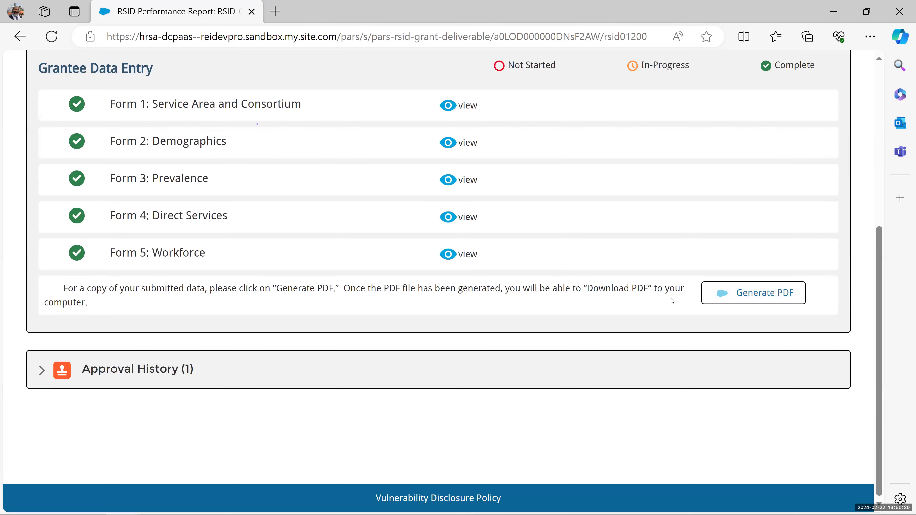
scroll(673, 301, "up", 4)
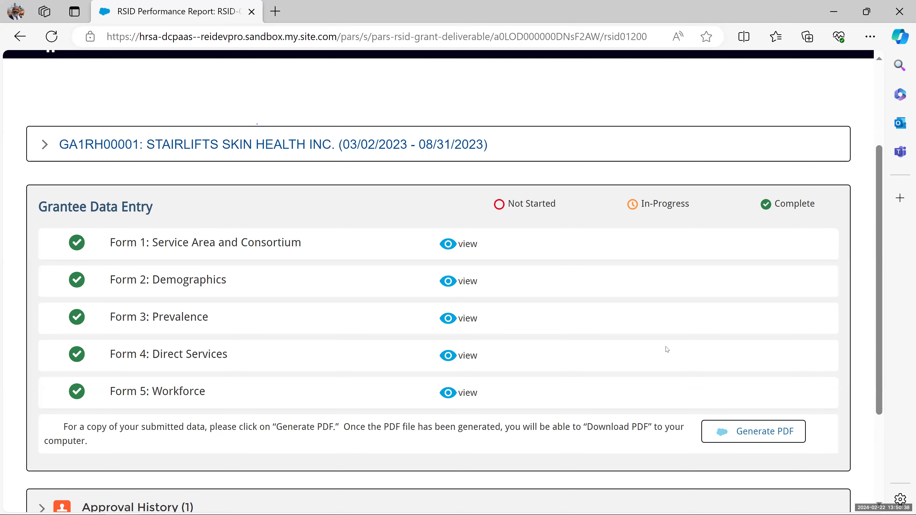
left_click(731, 431)
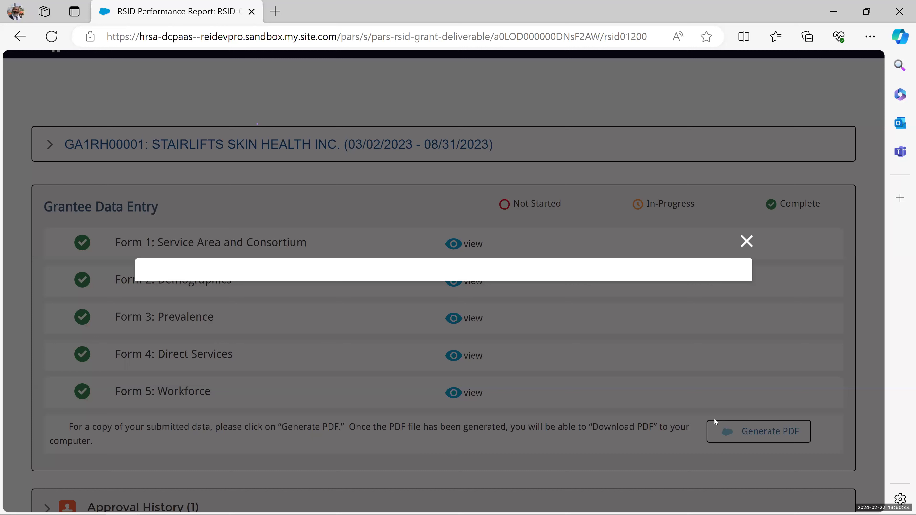
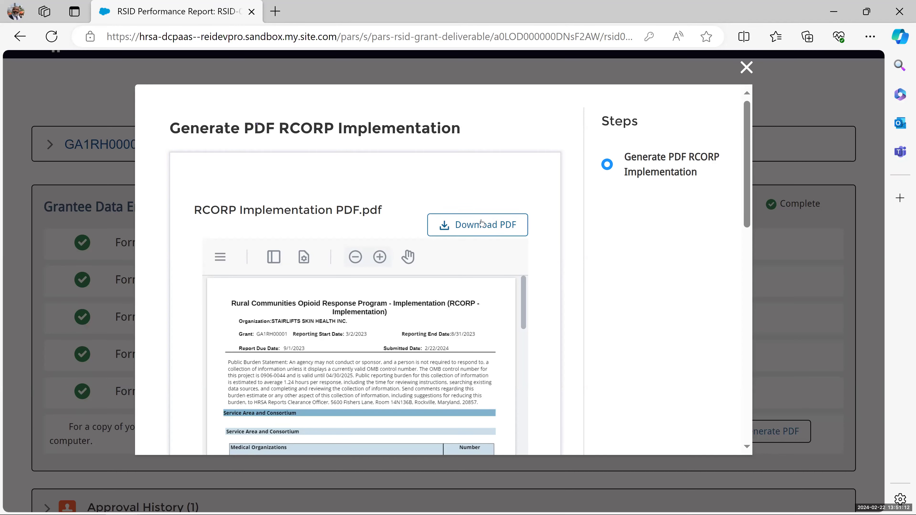
- Check the PDF preview and download it as RCORP Implementation PDF (14).pdf
scroll(417, 309, "down", 3)
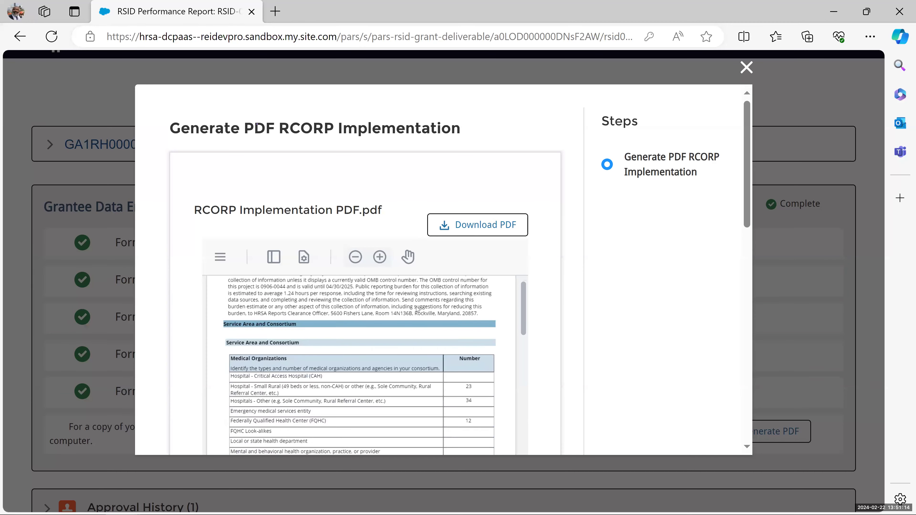
scroll(419, 308, "down", 3)
scroll(418, 308, "up", 5)
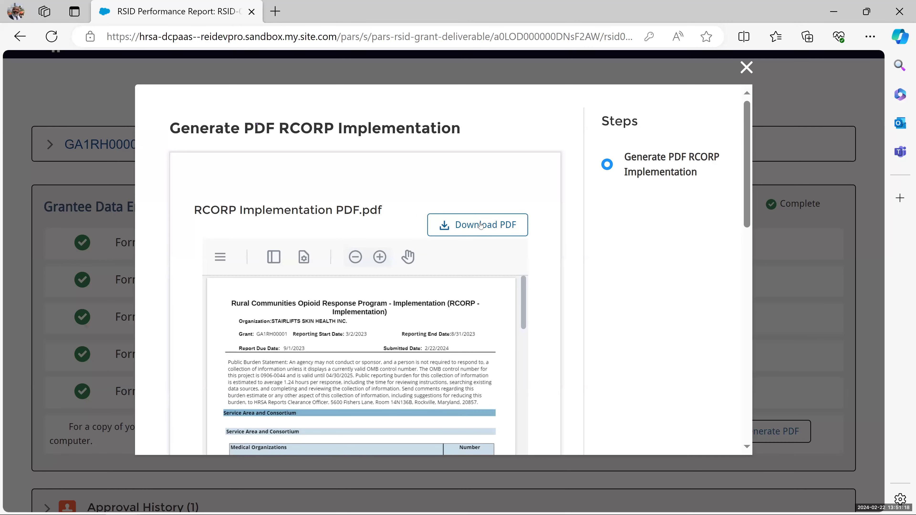
left_click(481, 226)
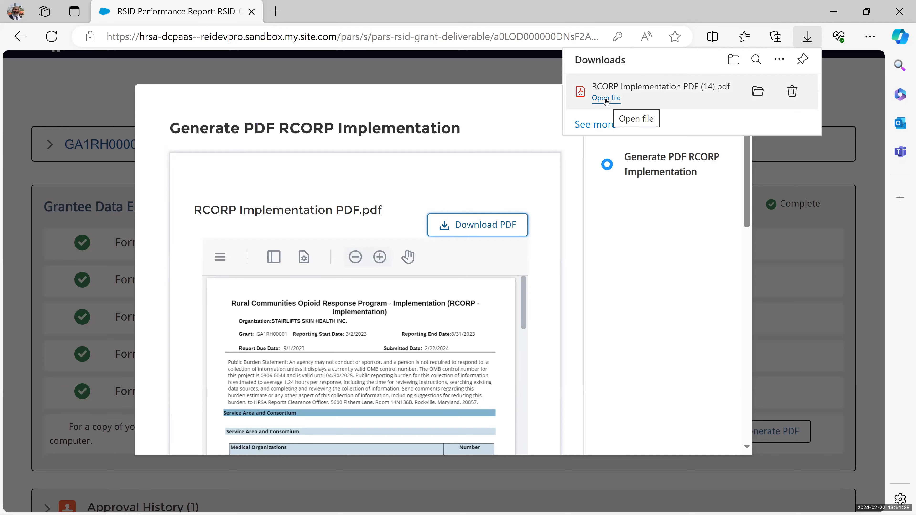
- Open RCORP Implementation PDF (14).pdf from the Downloads list in a new tab
left_click(608, 99)
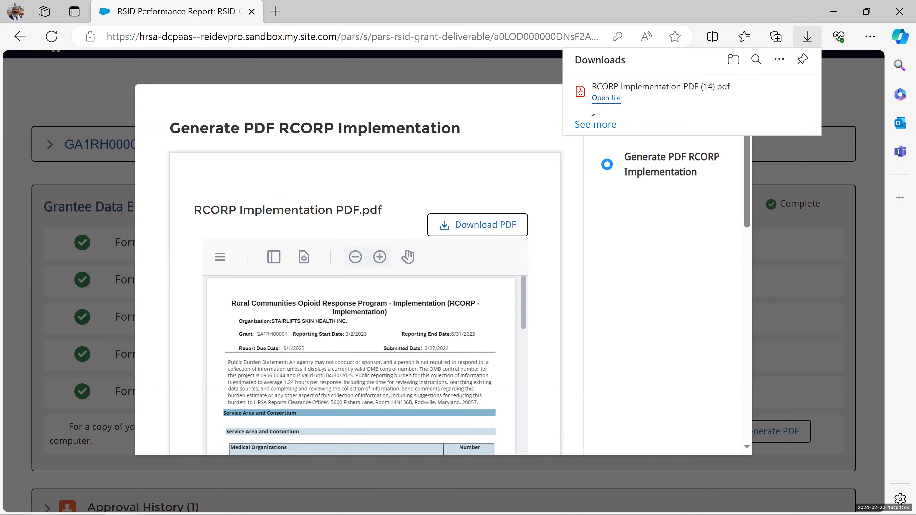
left_click(606, 98)
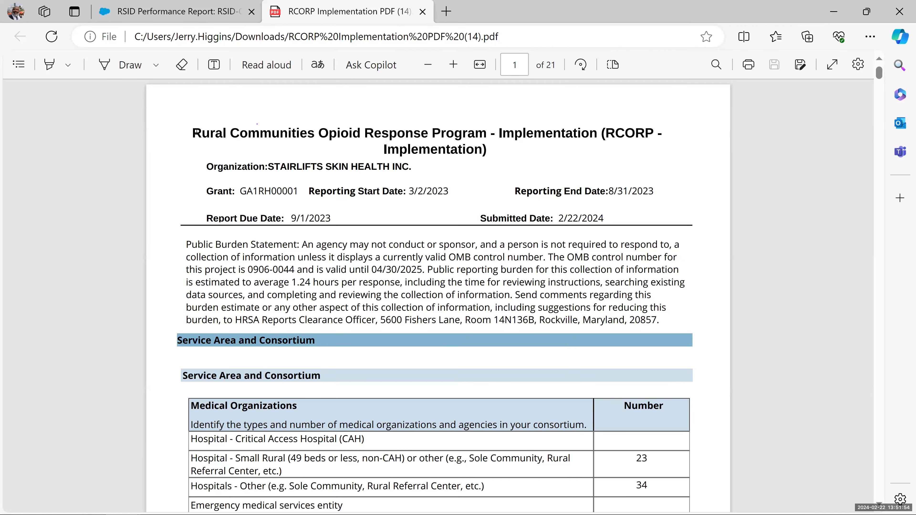
- Highlight the report title, organization line, grant details and Submitted Date on page 1
left_click_drag(192, 133, 495, 150)
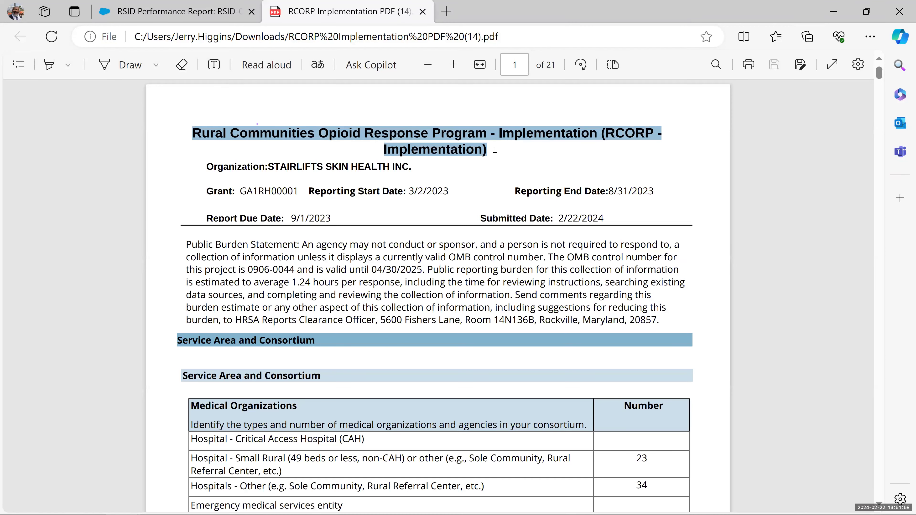
mouse_move(419, 168)
left_mouse_down()
mouse_move(210, 168)
mouse_move(295, 191)
mouse_move(664, 192)
left_mouse_up()
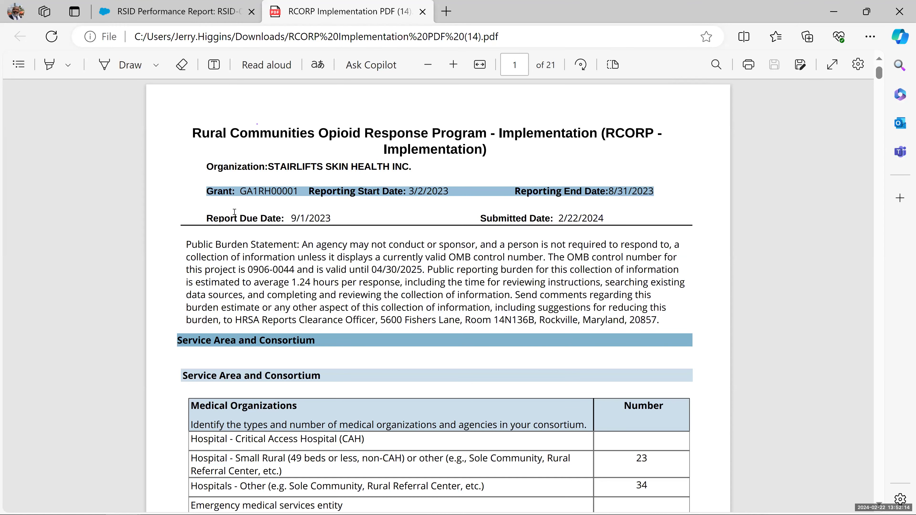
left_click_drag(209, 217, 361, 213)
left_click_drag(482, 217, 599, 218)
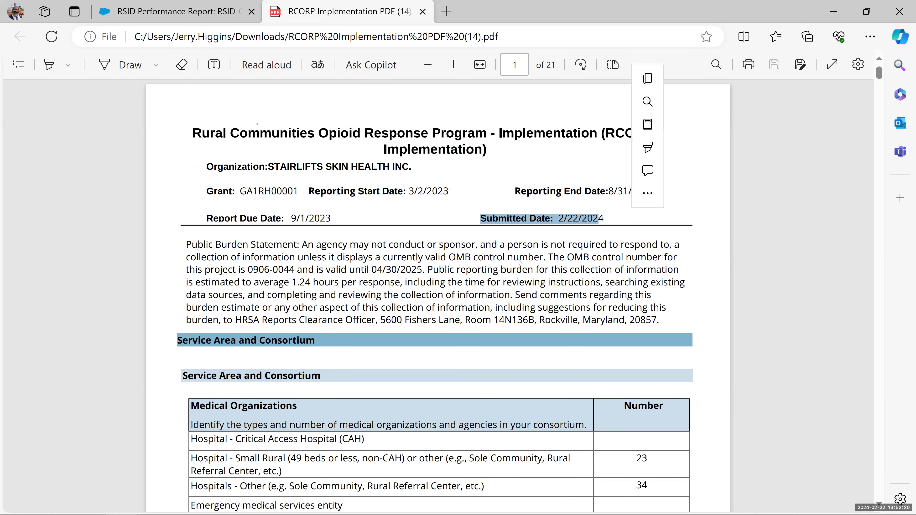
- Scroll through the page 1 Medical Organizations table, including 34 other hospitals
scroll(520, 263, "down", 5)
scroll(321, 201, "up", 3)
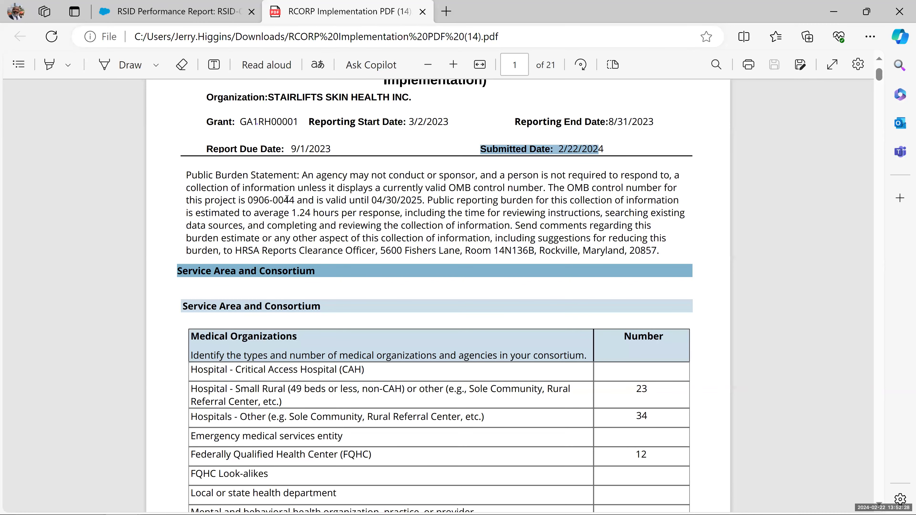
scroll(288, 199, "down", 2)
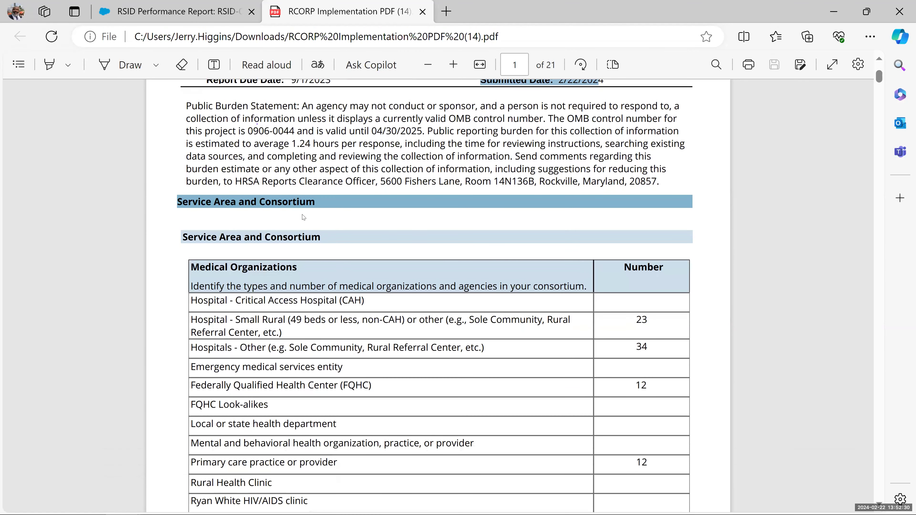
scroll(303, 217, "down", 2)
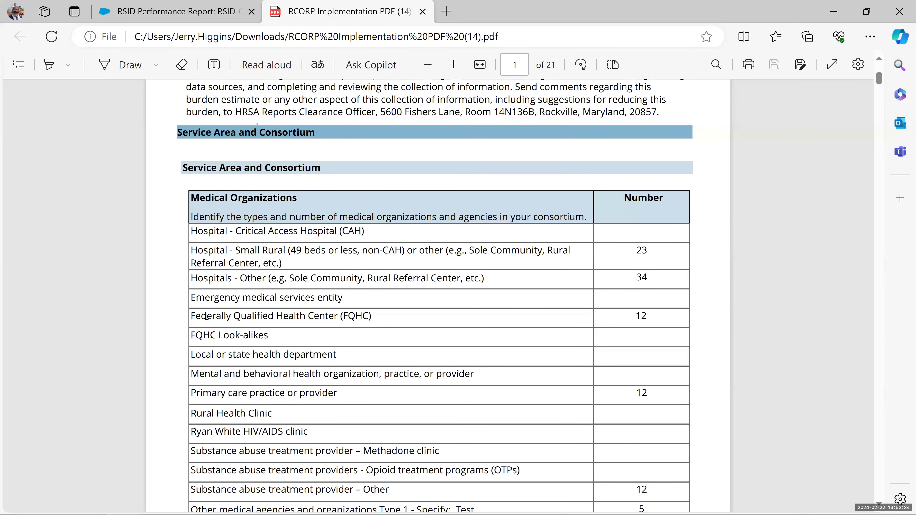
scroll(206, 317, "down", 2)
scroll(442, 176, "down", 2)
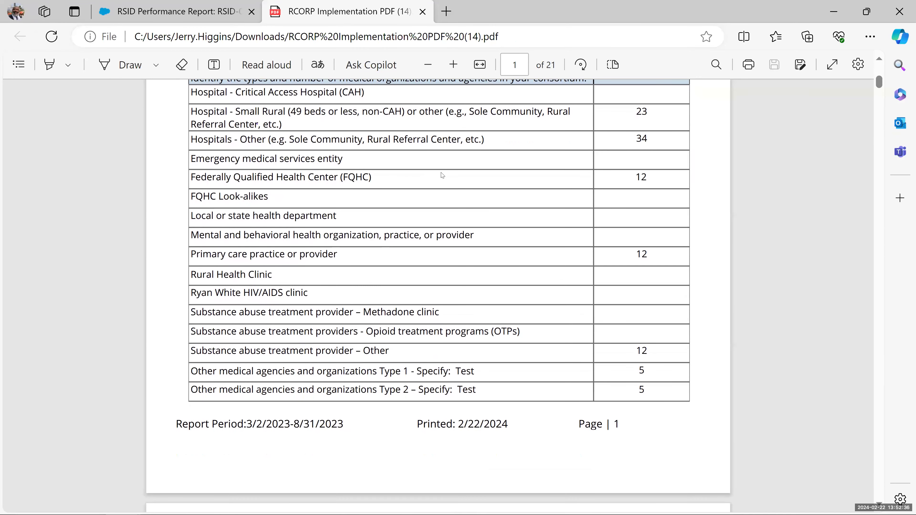
scroll(442, 175, "down", 10)
- Scroll through the service area and population pages, then zoom out and fit to width
scroll(443, 189, "up", 5)
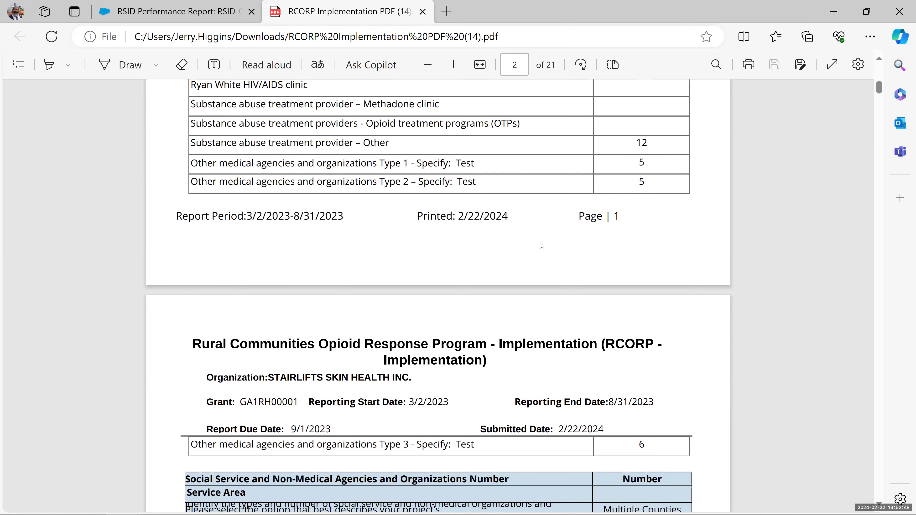
scroll(542, 246, "down", 6)
scroll(471, 257, "down", 8)
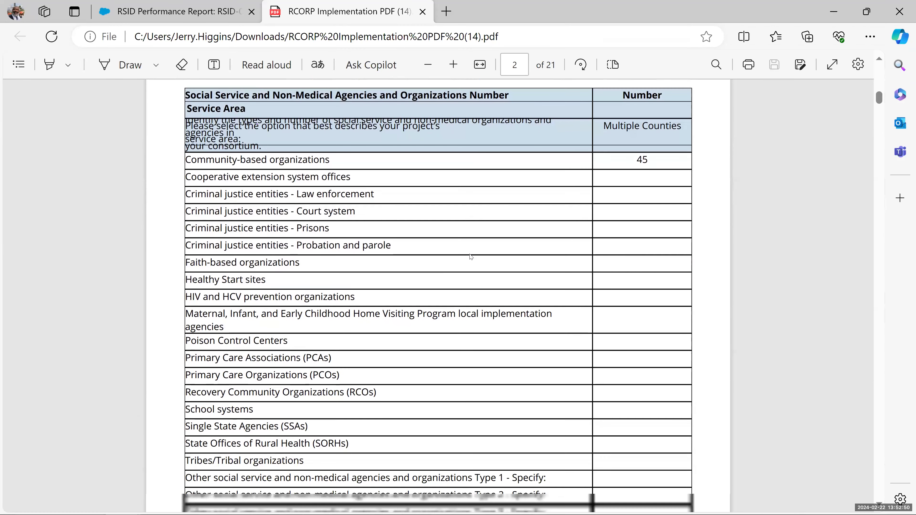
scroll(471, 257, "down", 1)
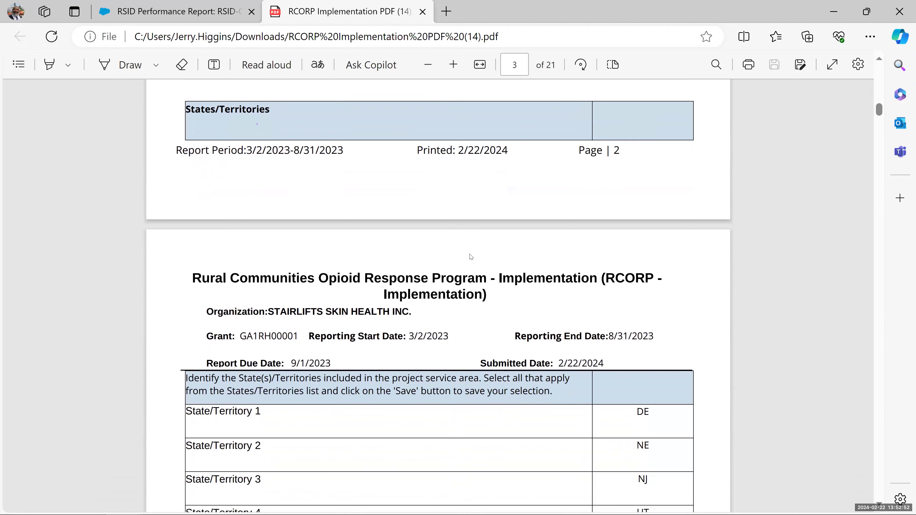
left_click(427, 67)
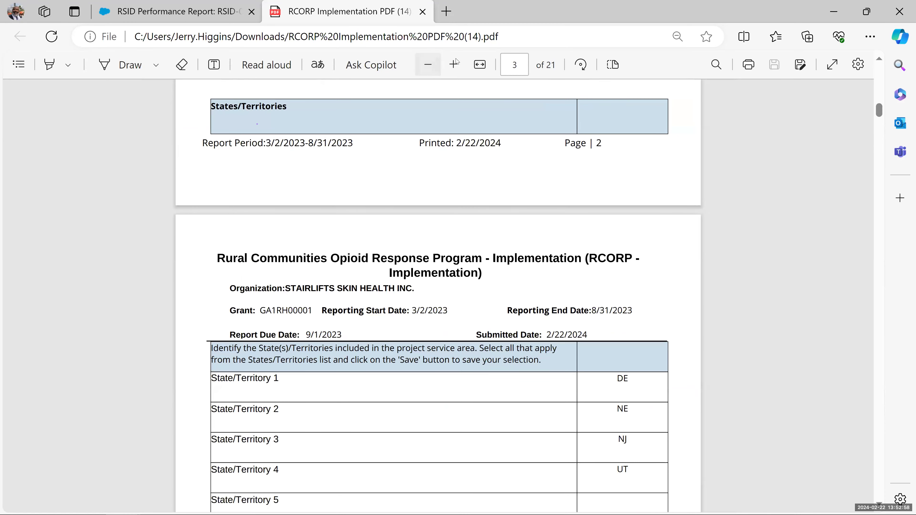
left_click(480, 66)
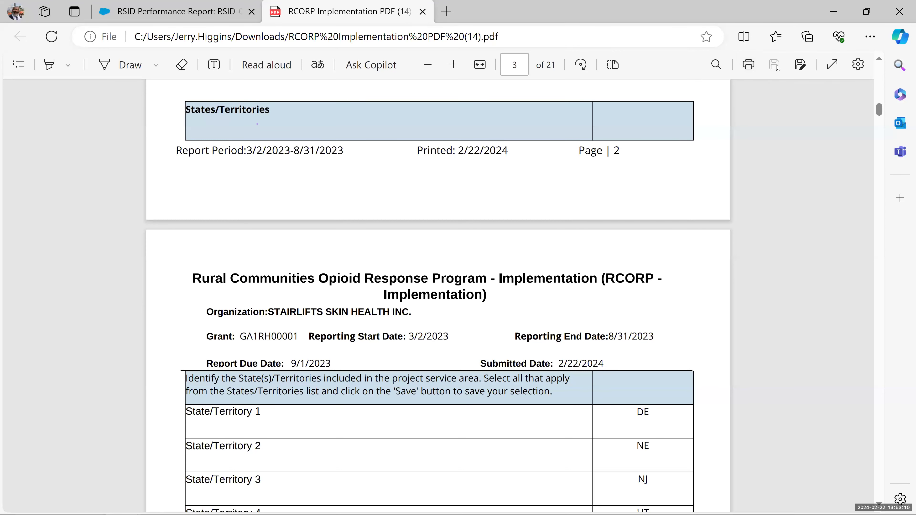
- Review the service delivery site counts back to page 4, then minimize Edge
scroll(515, 192, "down", 10)
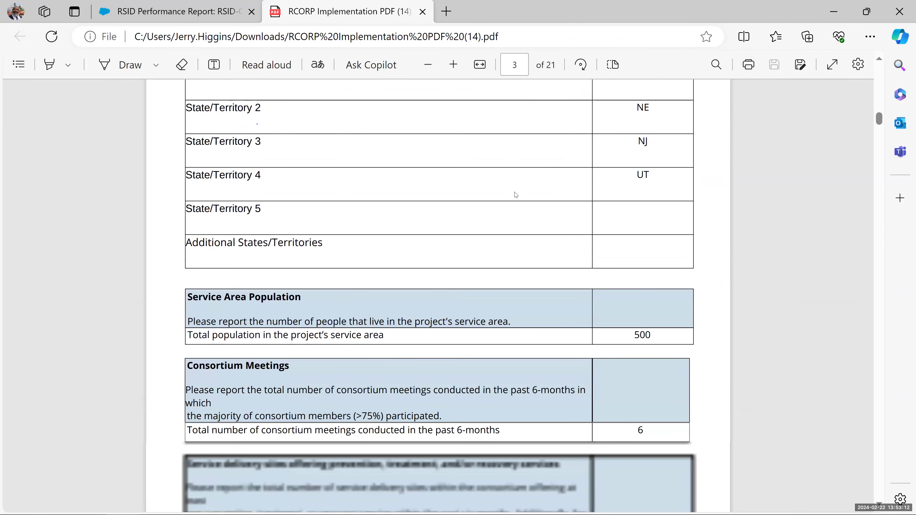
scroll(507, 213, "down", 15)
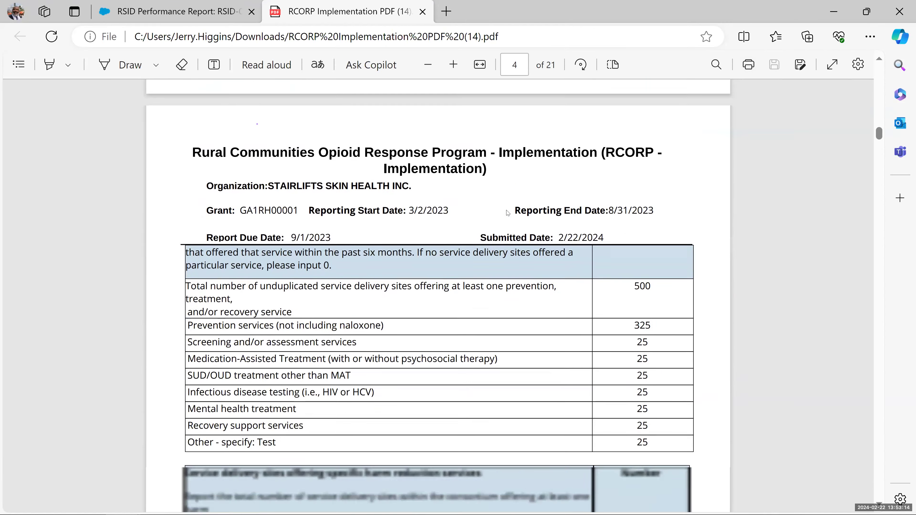
scroll(506, 210, "down", 8)
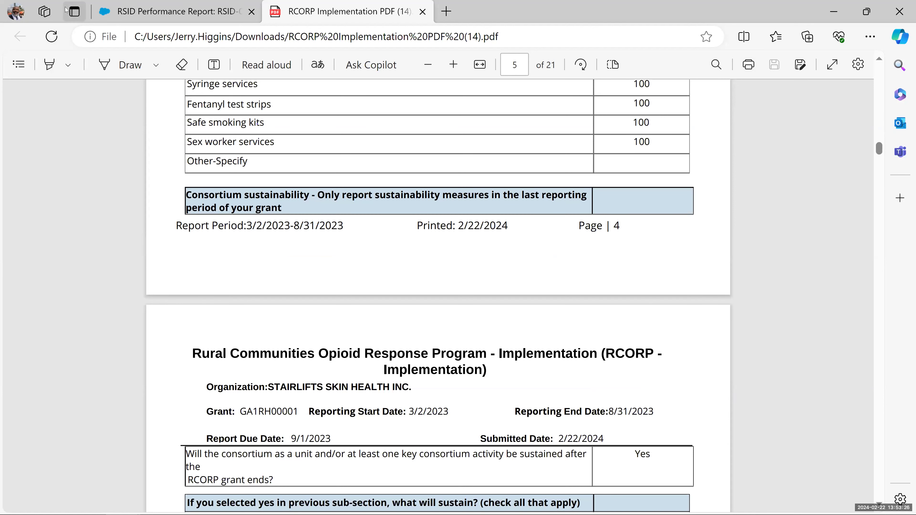
scroll(143, 148, "up", 5)
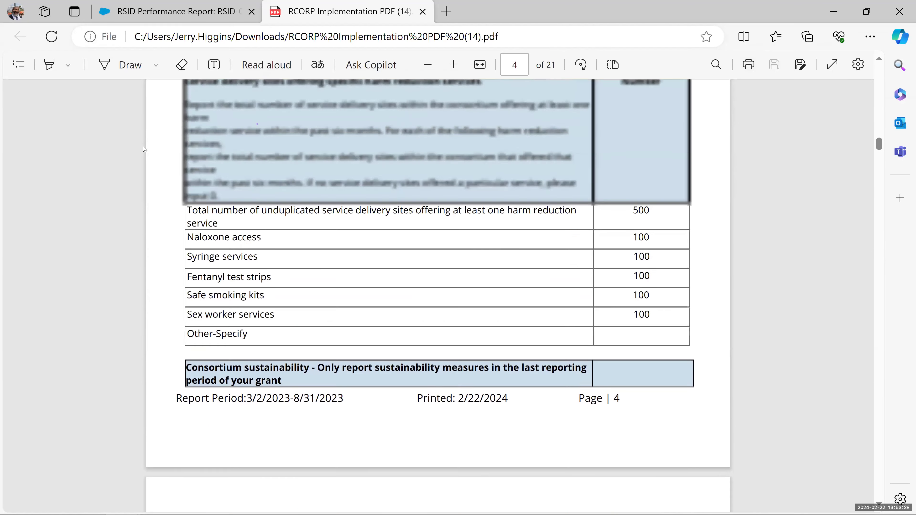
scroll(143, 147, "up", 1)
scroll(411, 136, "up", 4)
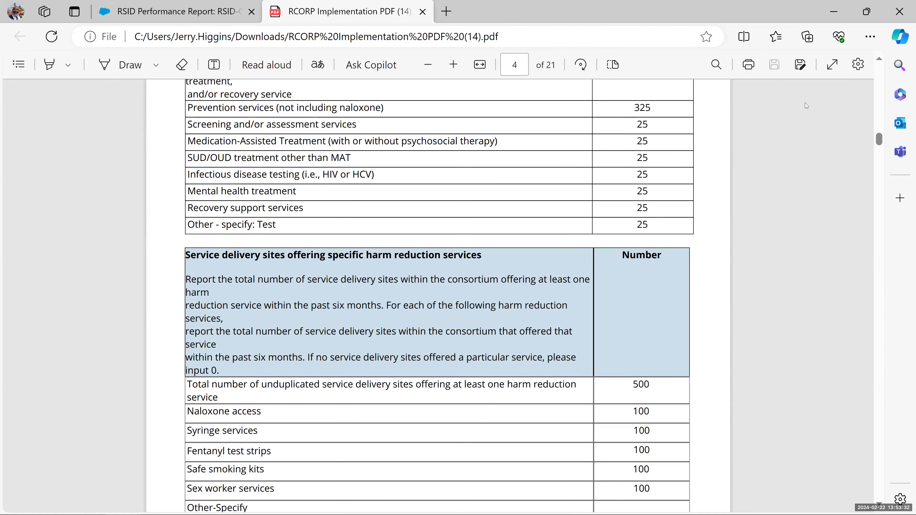
left_click(878, 13)
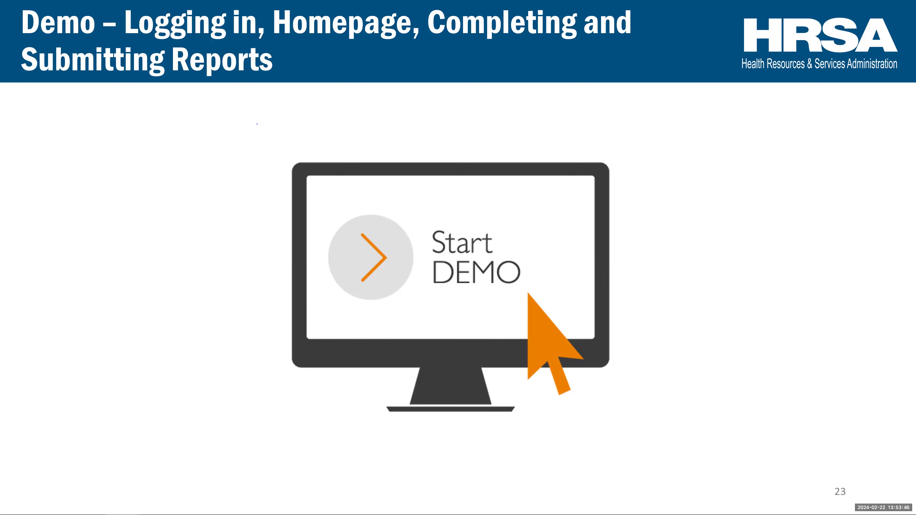
- Return to the maximized RSID Performance Report tab and close the Generate PDF dialog
key("alt+Tab")
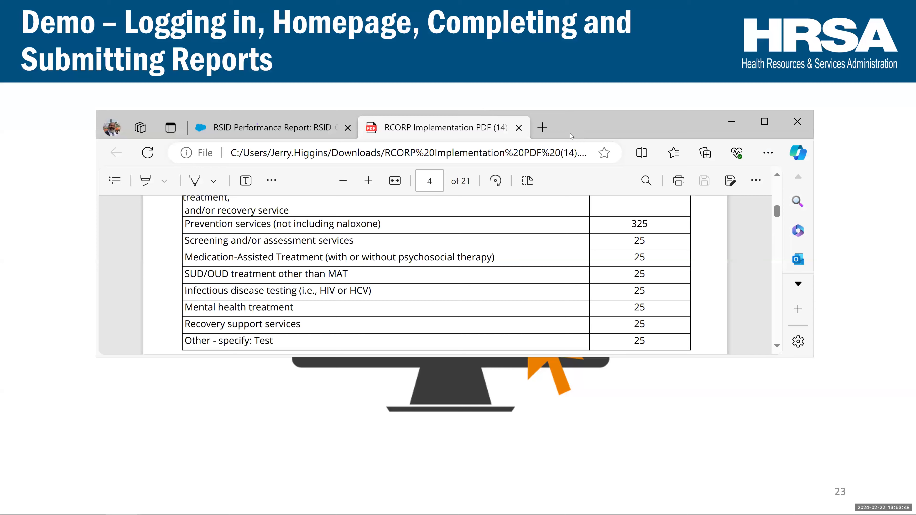
left_click(278, 136)
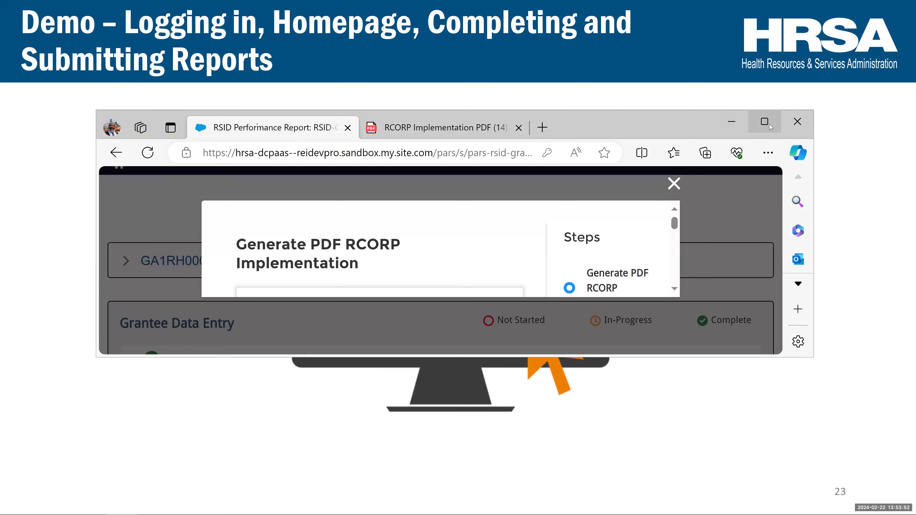
left_click(764, 122)
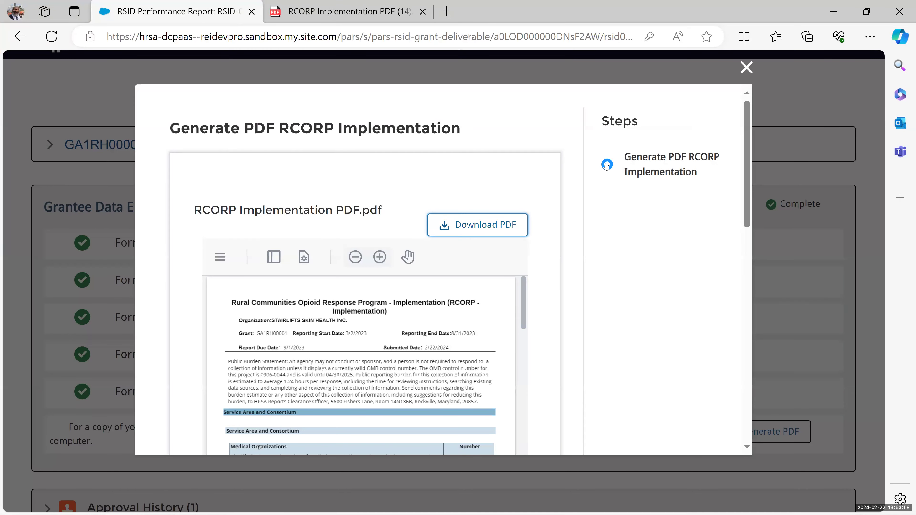
left_click(746, 67)
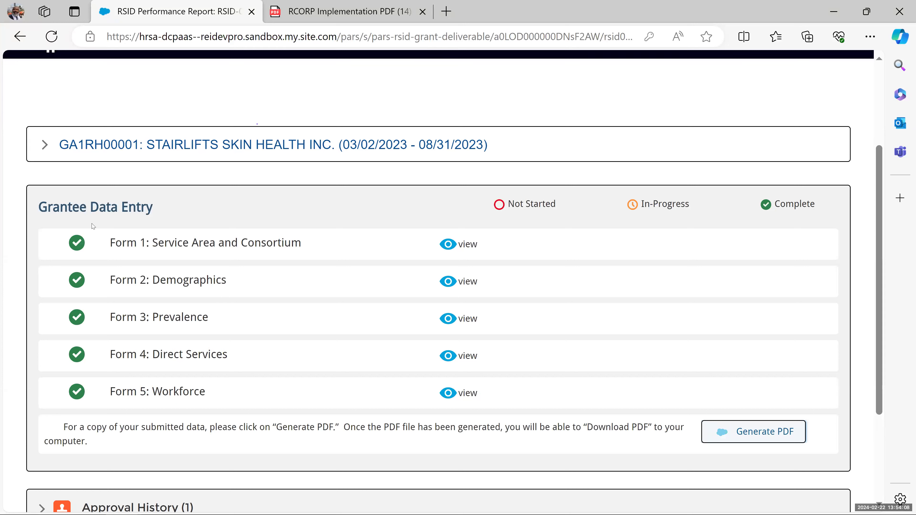
- Expand the GA1RH00001 grant and highlight Review Status Submitted and Submitted Date 02/22/2024
left_click(45, 145)
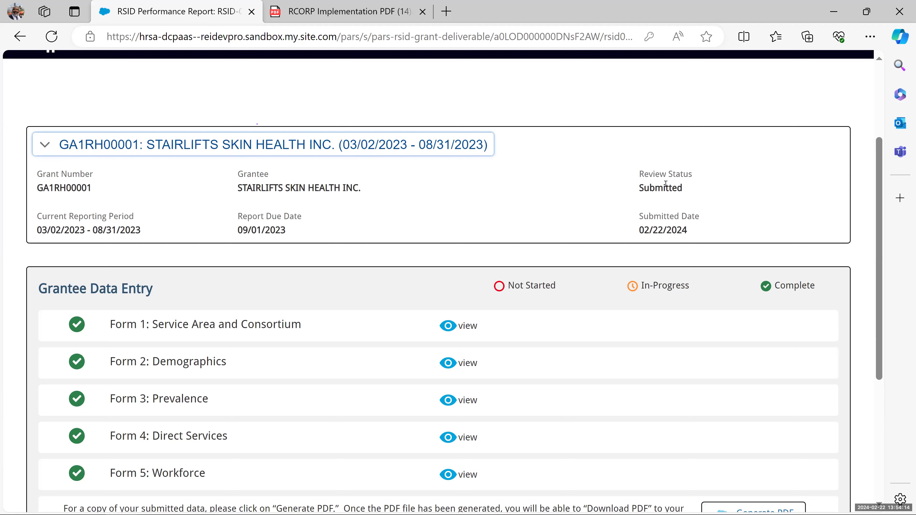
mouse_move(688, 192)
left_mouse_down()
mouse_move(647, 190)
mouse_move(641, 178)
left_mouse_up()
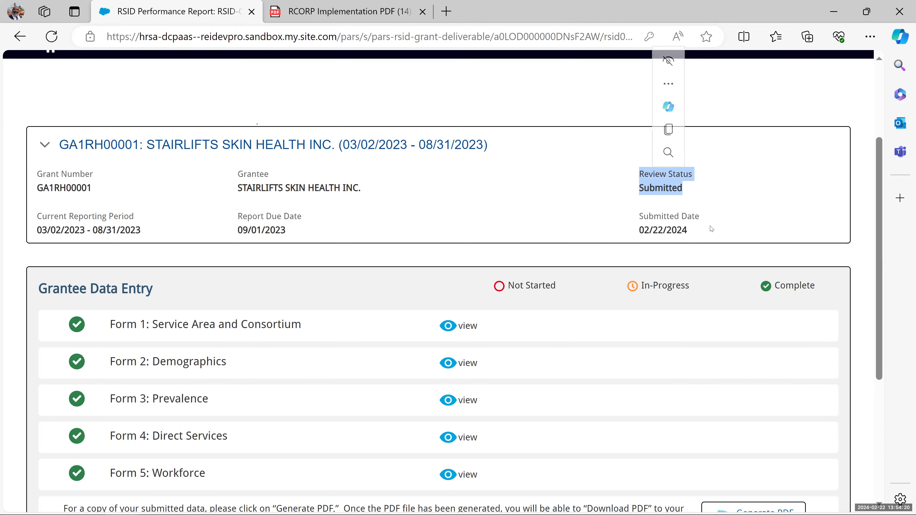
left_click_drag(711, 229, 636, 212)
left_click(637, 212)
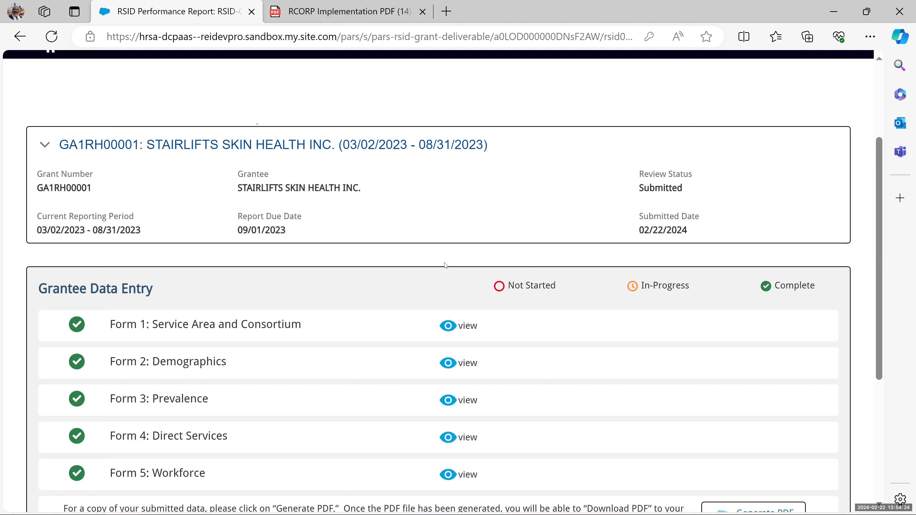
scroll(403, 272, "down", 5)
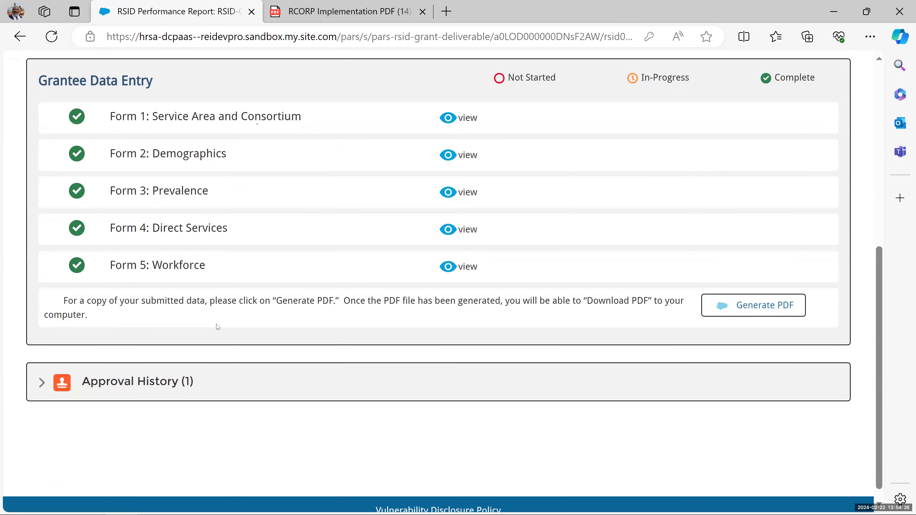
left_click(41, 384)
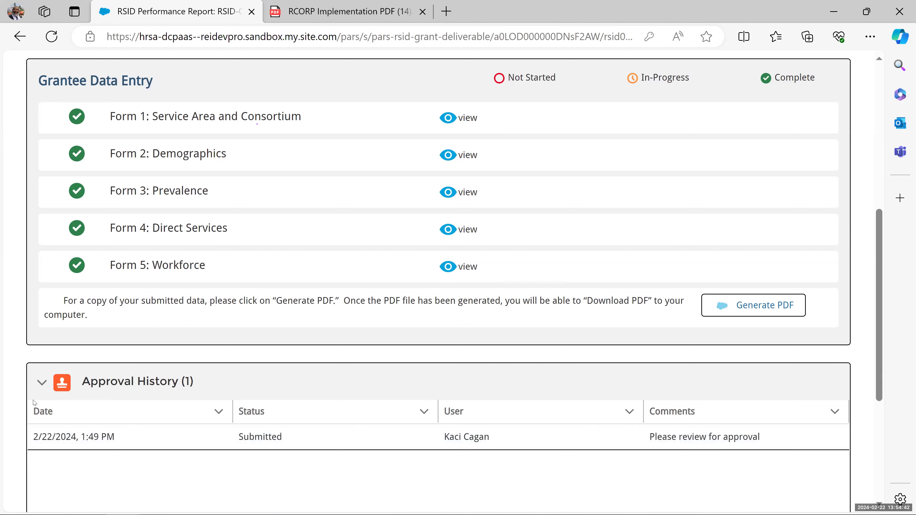
left_click(50, 387)
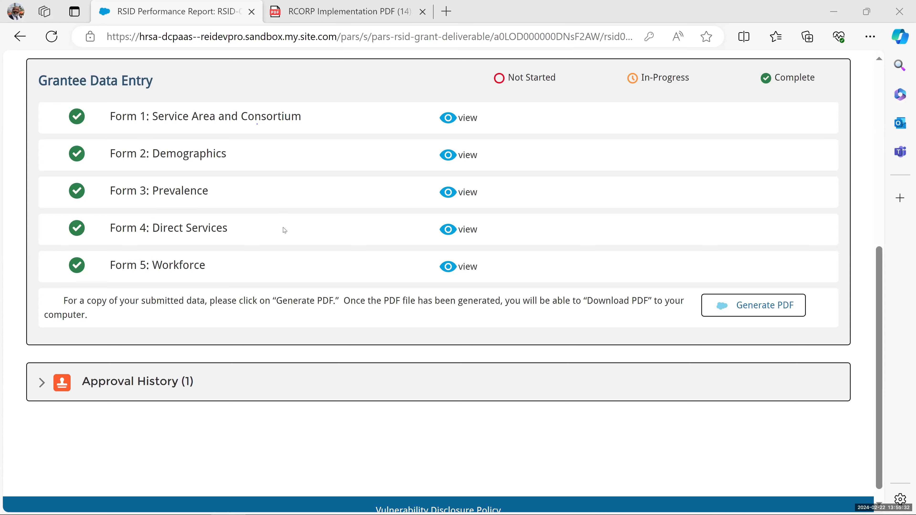
scroll(282, 227, "up", 10)
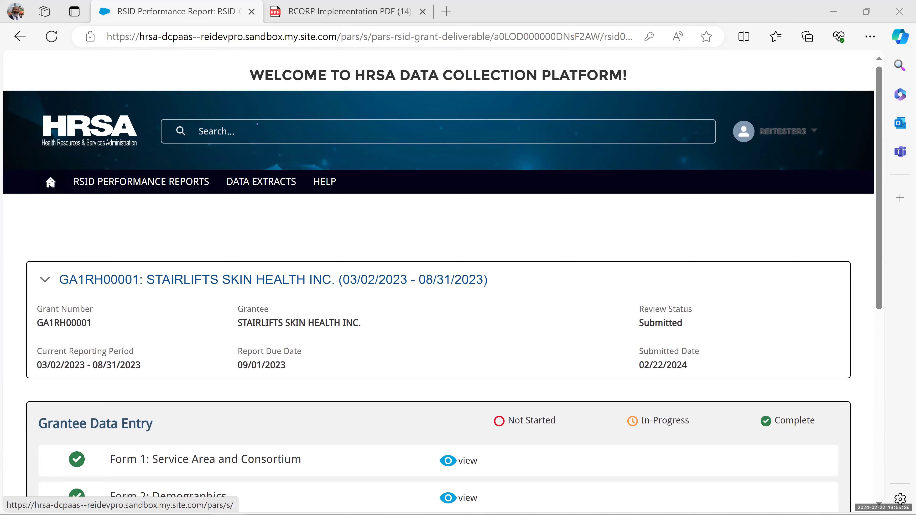
- Go home and open the RSID Performance Reports list showing RSID-01200 as Past Due
left_click(51, 182)
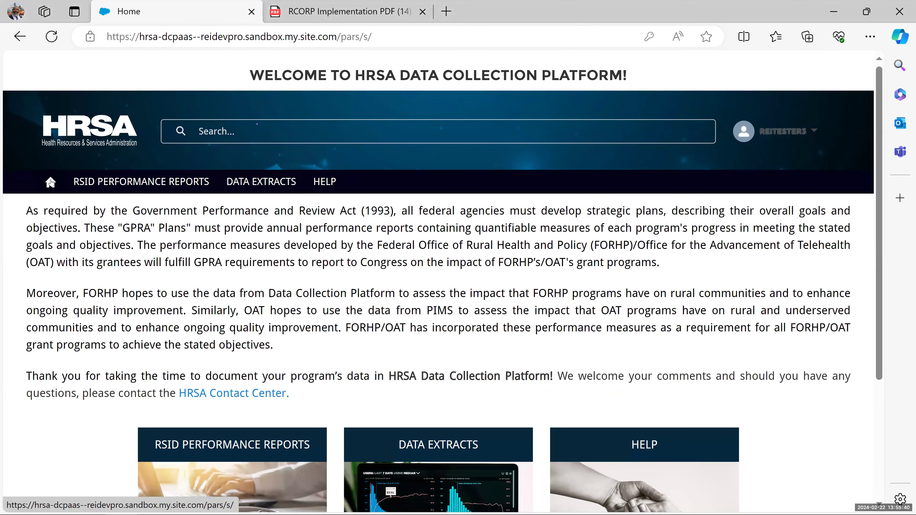
left_click(91, 181)
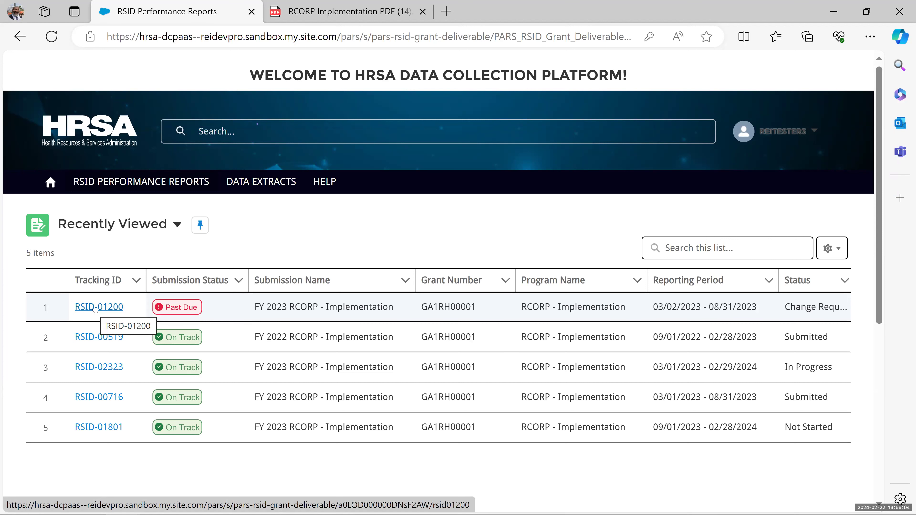
- Open report RSID-01200 and expand its two-entry Approval History
left_click(95, 307)
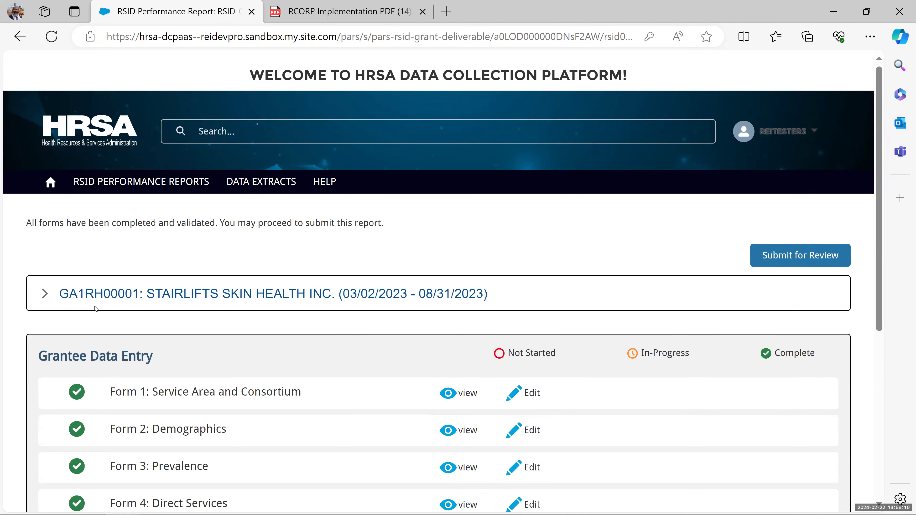
scroll(270, 326, "down", 2)
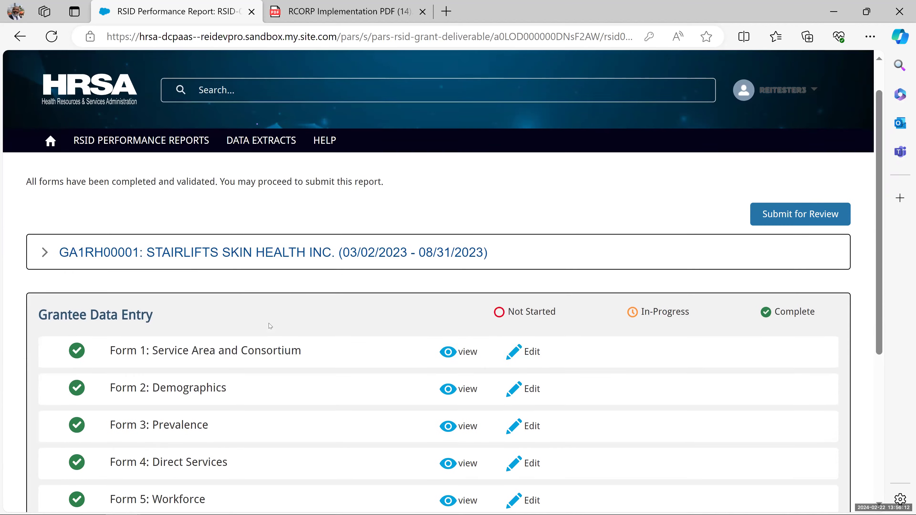
scroll(267, 310, "down", 2)
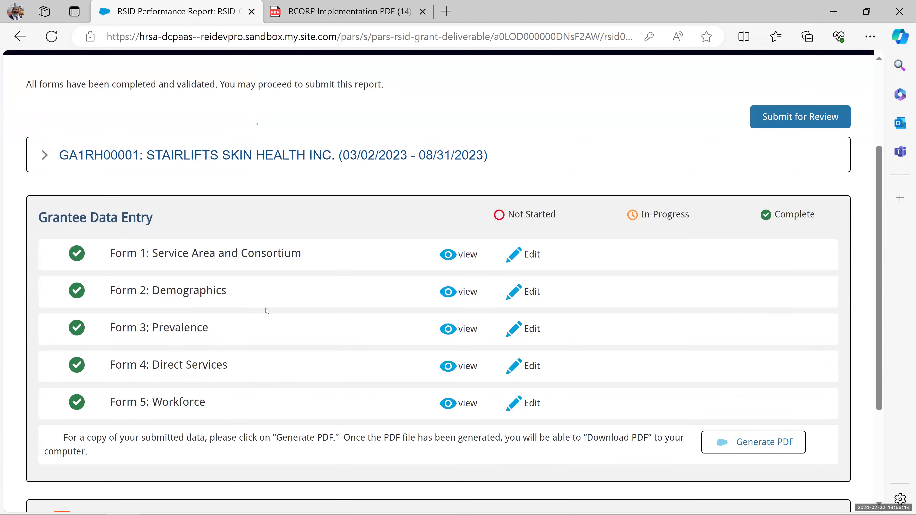
scroll(273, 267, "down", 2)
scroll(275, 270, "down", 3)
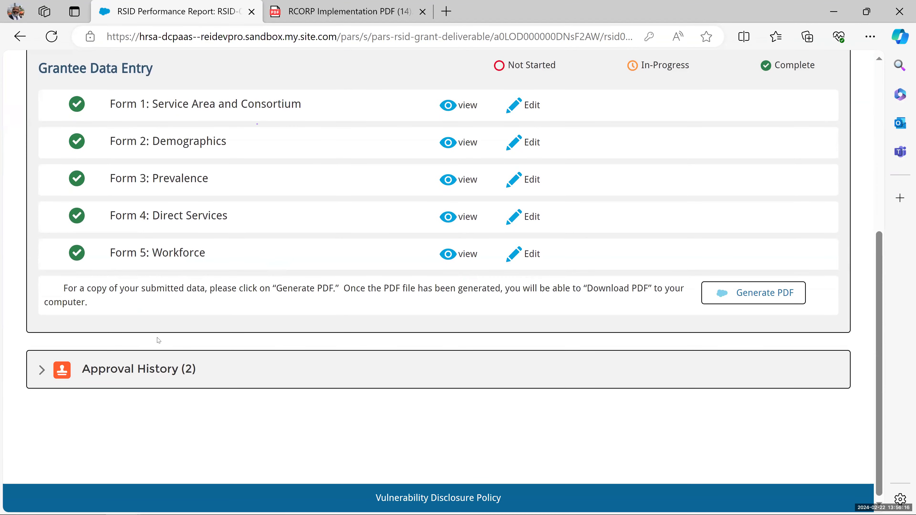
left_click(42, 372)
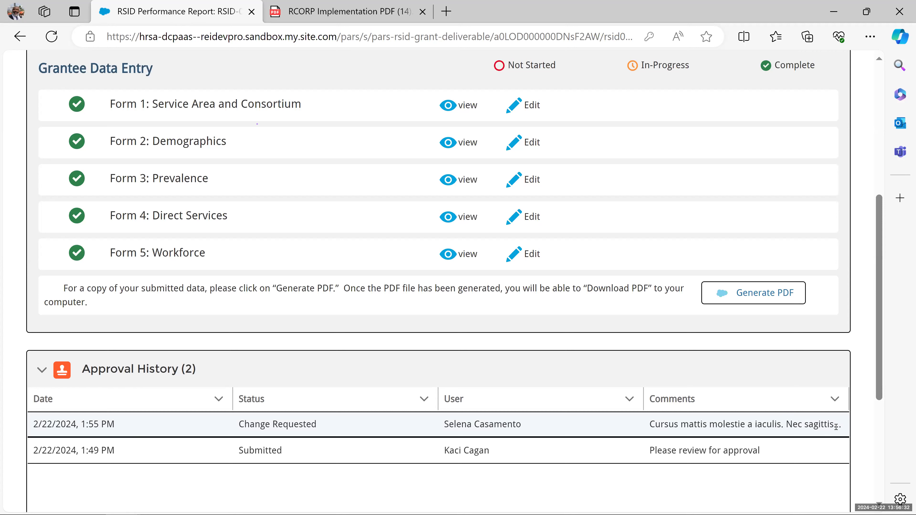
- Wrap the Comments column to read the Change Requested comment, then clip it back
left_click(835, 399)
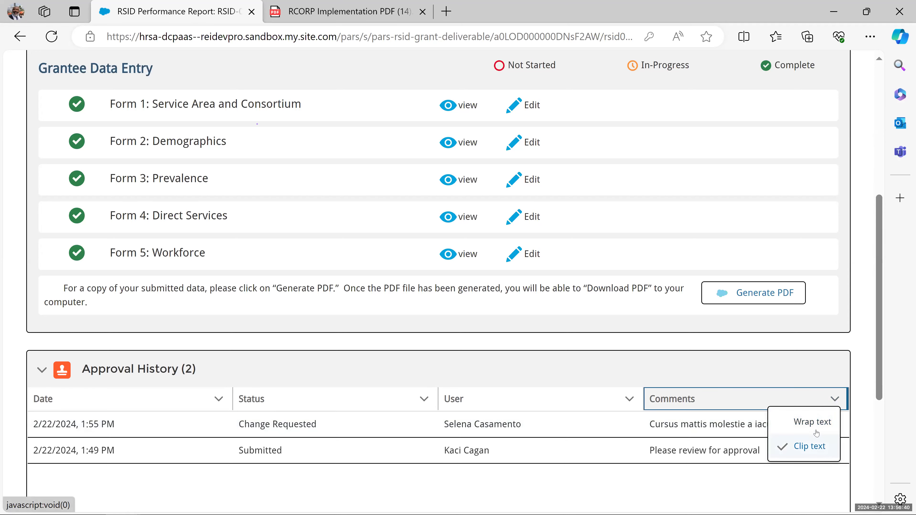
left_click(812, 423)
scroll(676, 420, "down", 3)
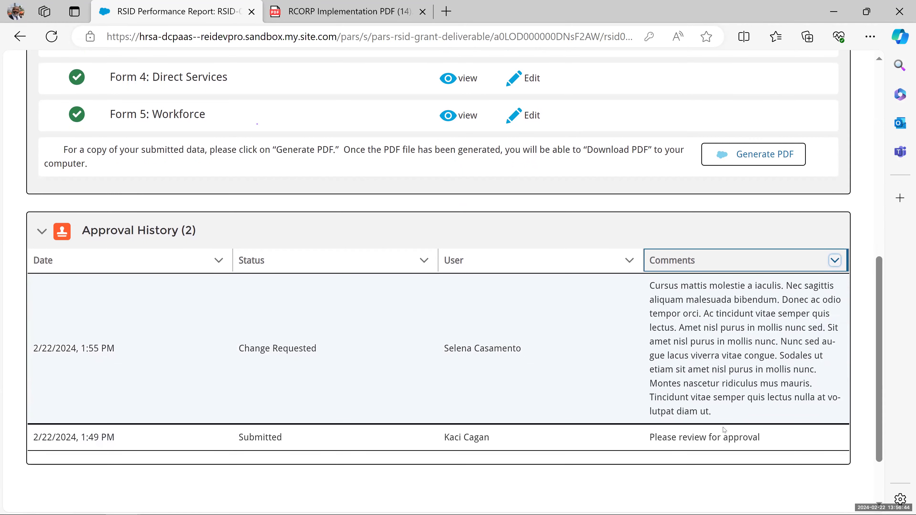
left_click(834, 263)
left_click(814, 306)
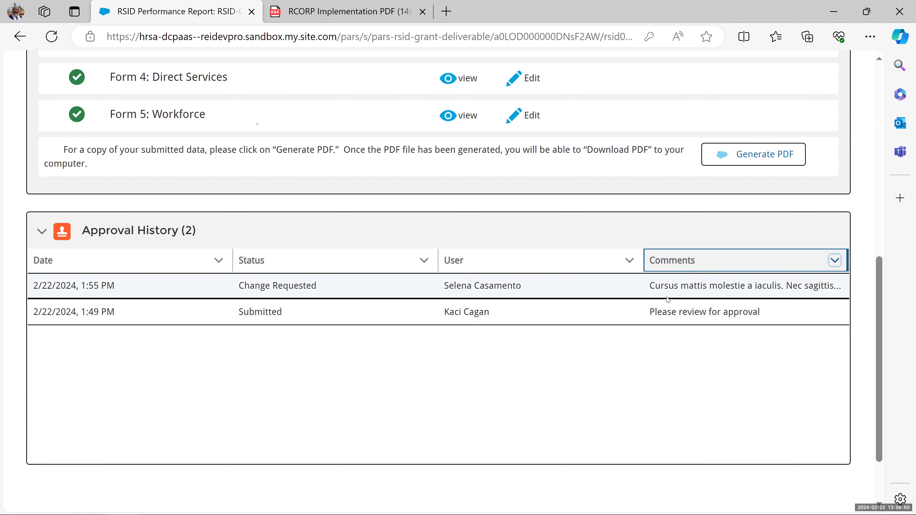
scroll(668, 298, "up", 8)
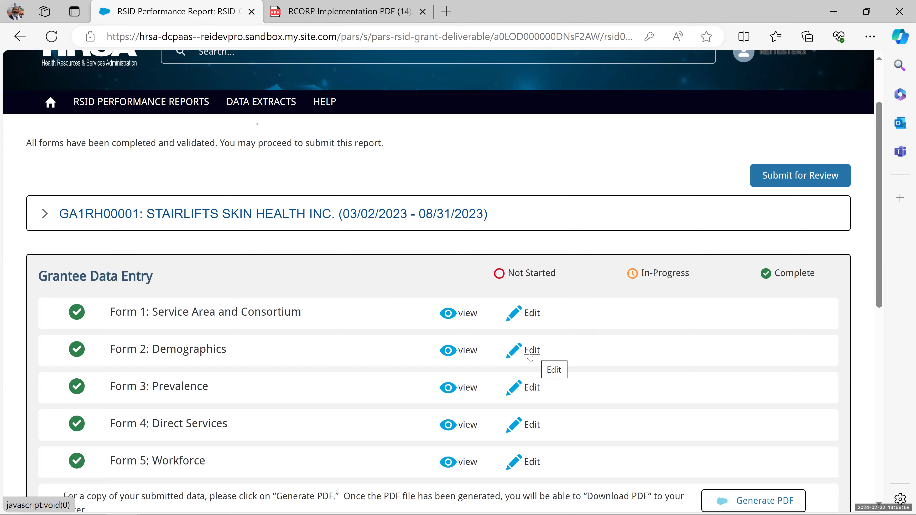
- In Form 3: Prevalence, change current non-fatal opioid overdoses from 45 to 54 and save
left_click(530, 388)
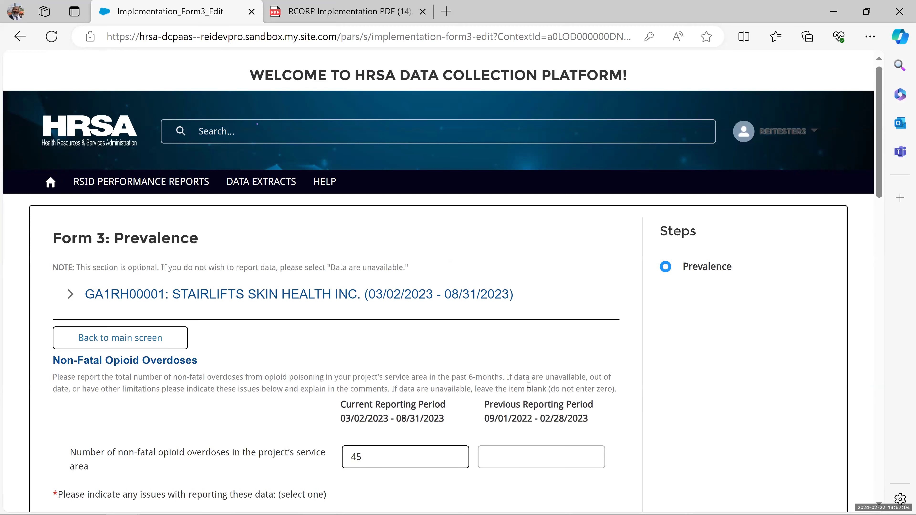
scroll(498, 426, "down", 3)
left_click(385, 317)
key("BackSpace")
key("BackSpace")
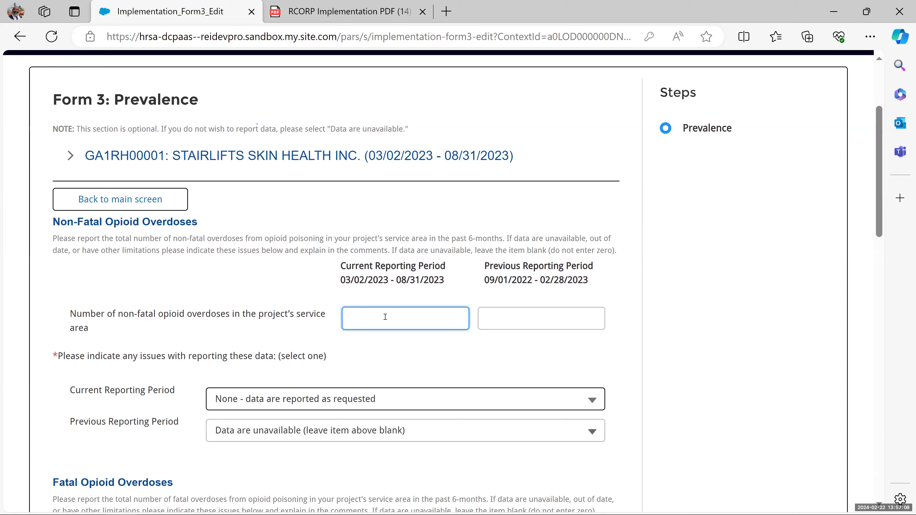
type("54")
scroll(552, 417, "down", 9)
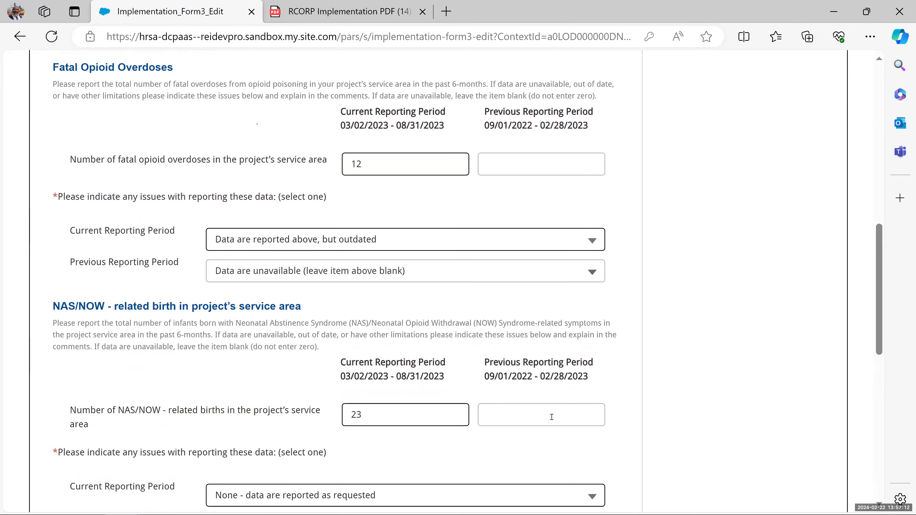
scroll(552, 417, "down", 10)
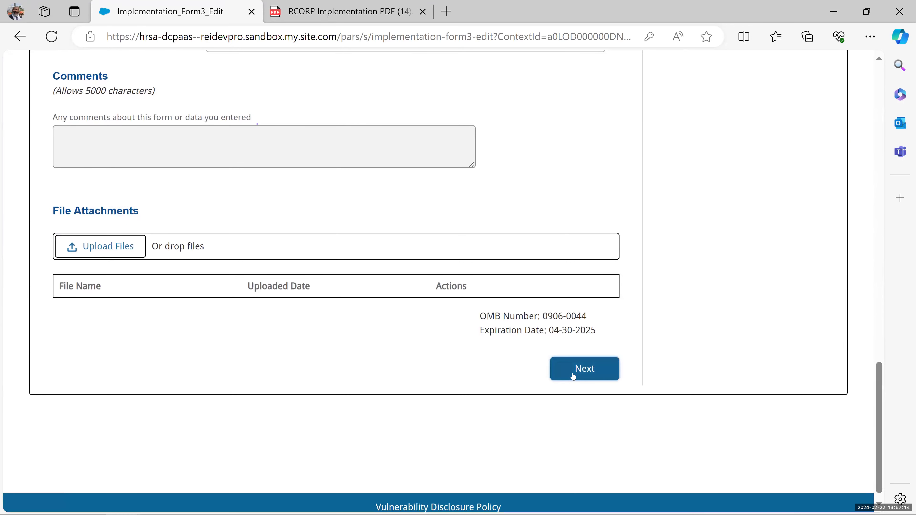
left_click(584, 368)
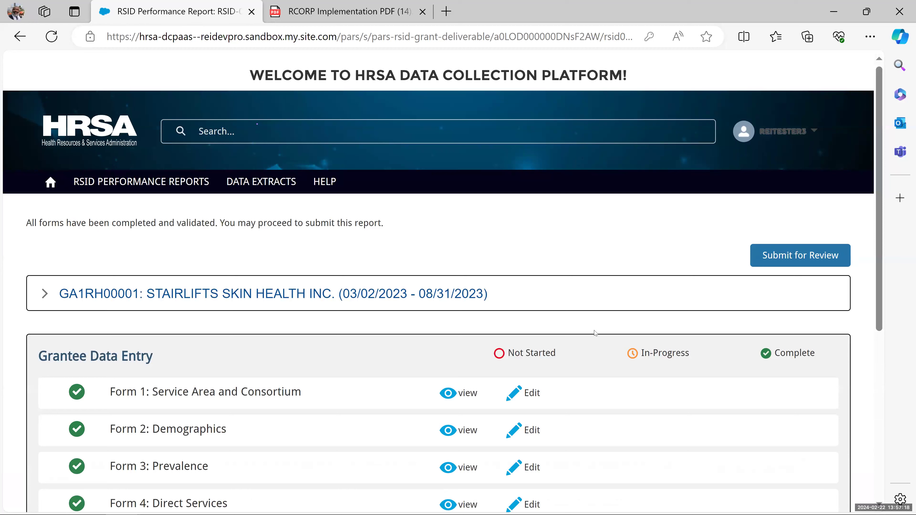
- Resubmit RSID-01200 for review and confirm the grant's Review Status shows Submitted
left_click(781, 259)
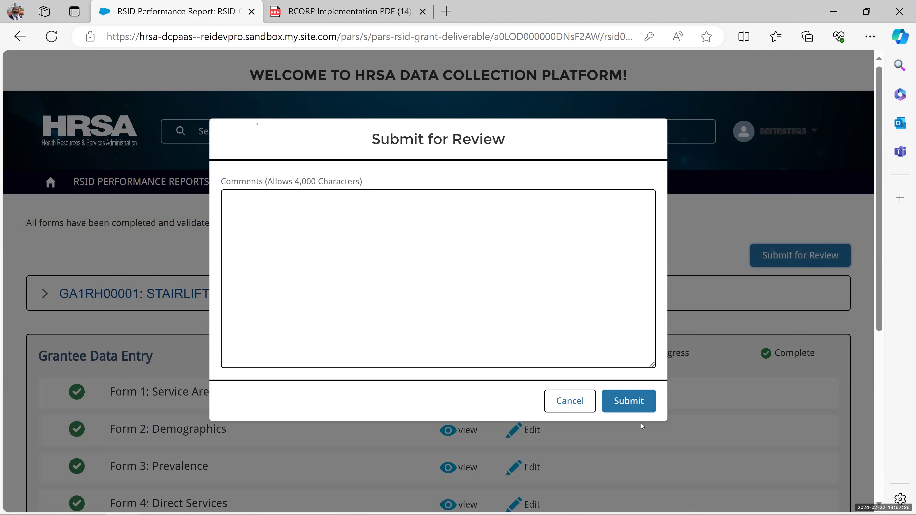
left_click(621, 404)
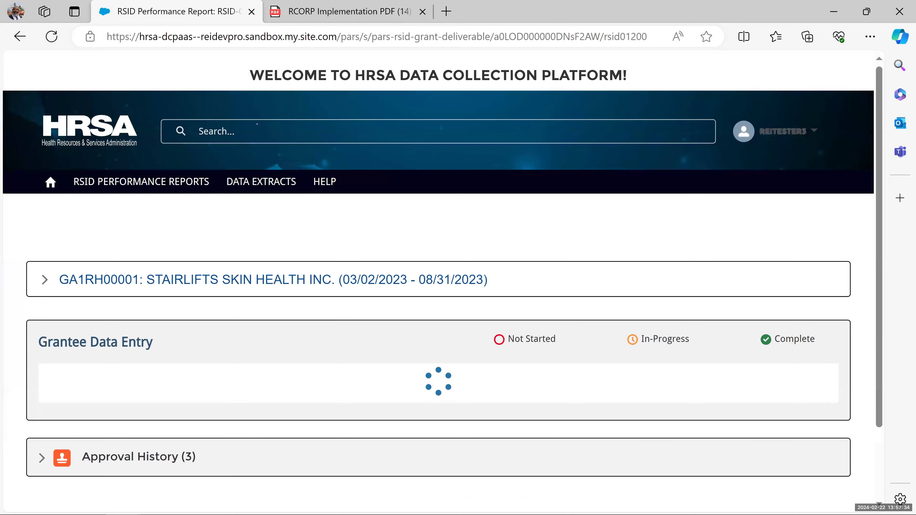
left_click(47, 282)
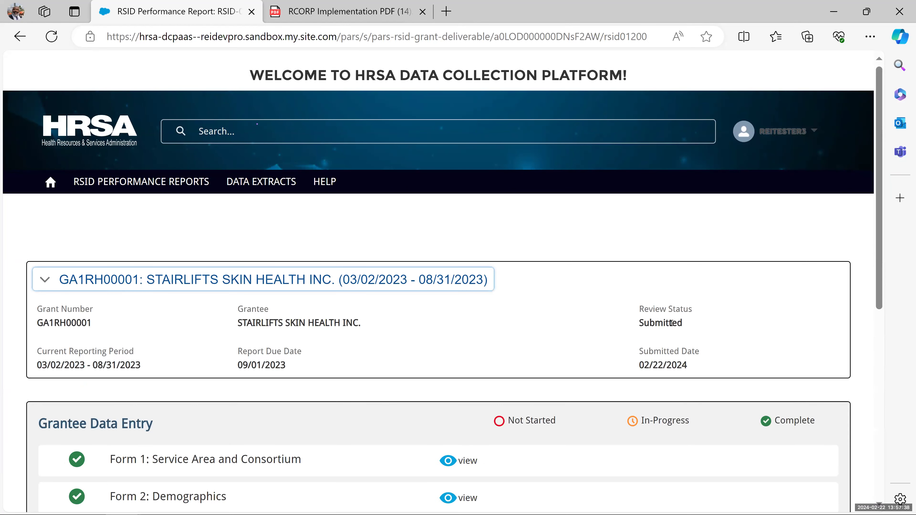
- Refresh the RSID Performance Reports list via Home so RSID-01200 shows Approved and On Track
left_click(138, 182)
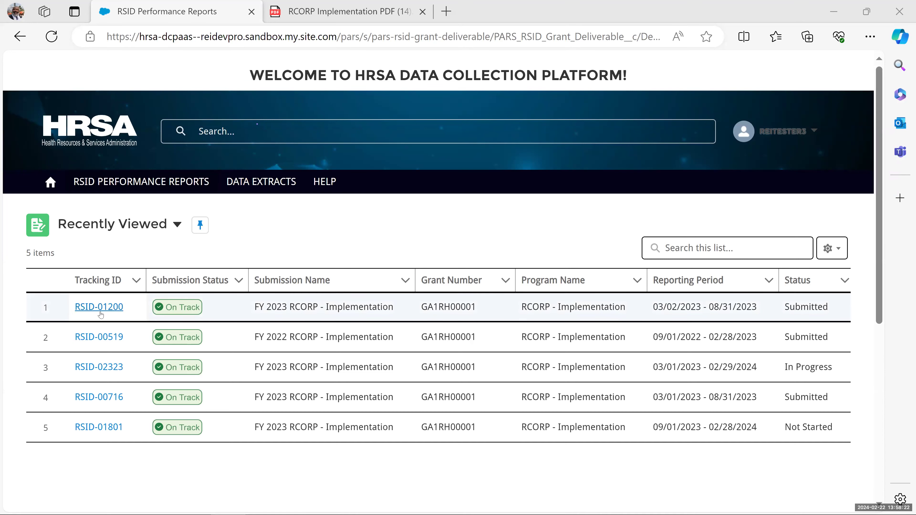
left_click(50, 181)
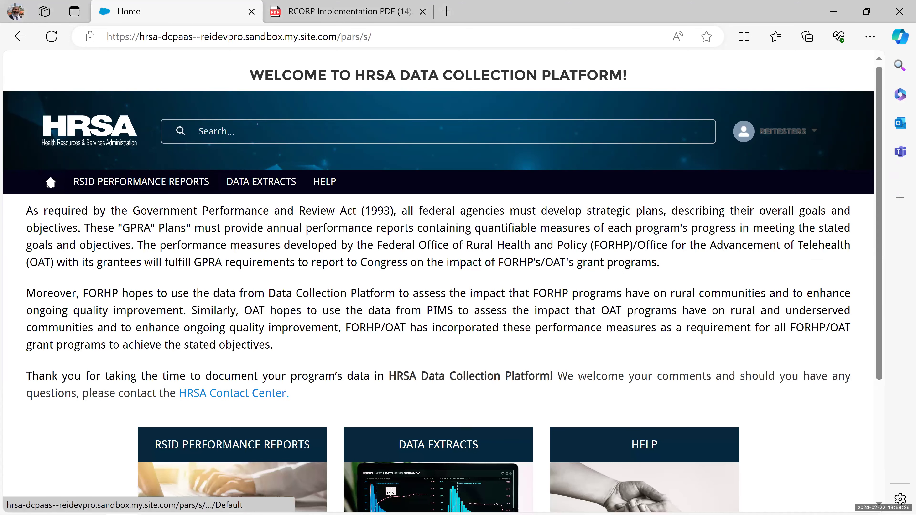
left_click(53, 38)
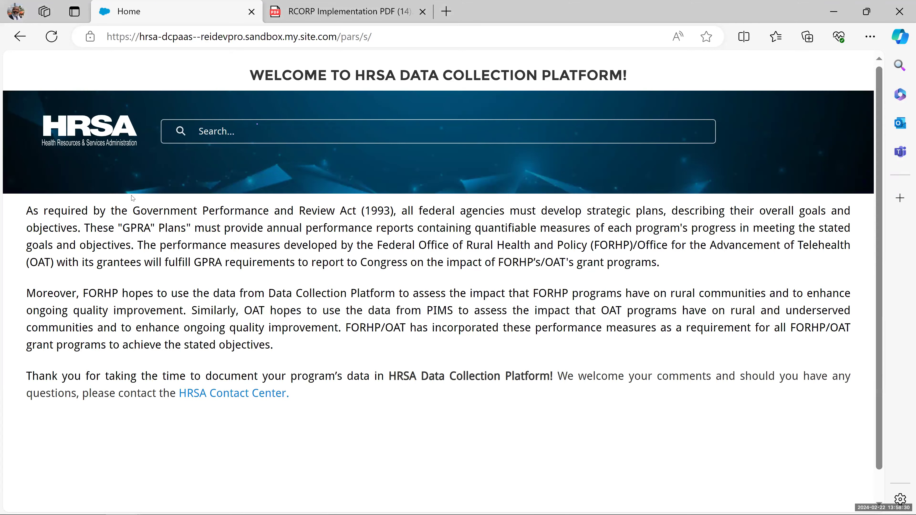
left_click(129, 181)
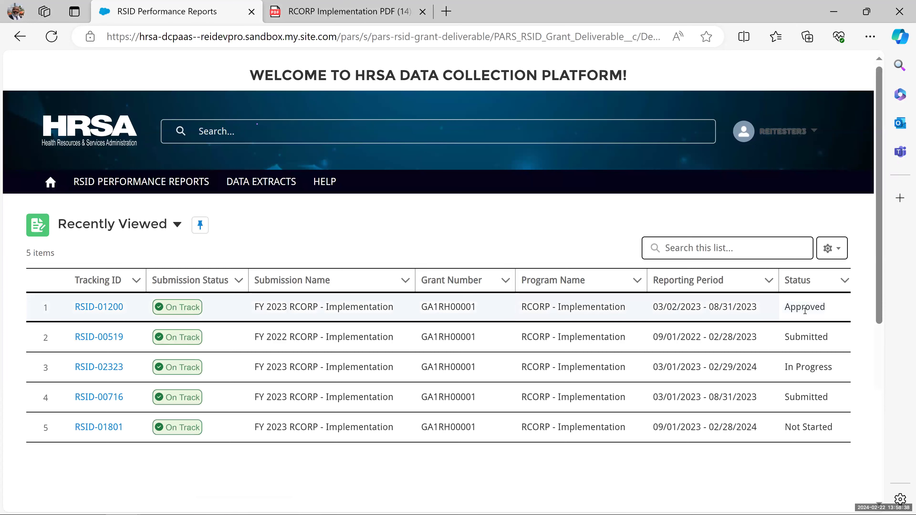
- Open report RSID-01200 and expand its grant details to check the Approved review status
left_click(99, 309)
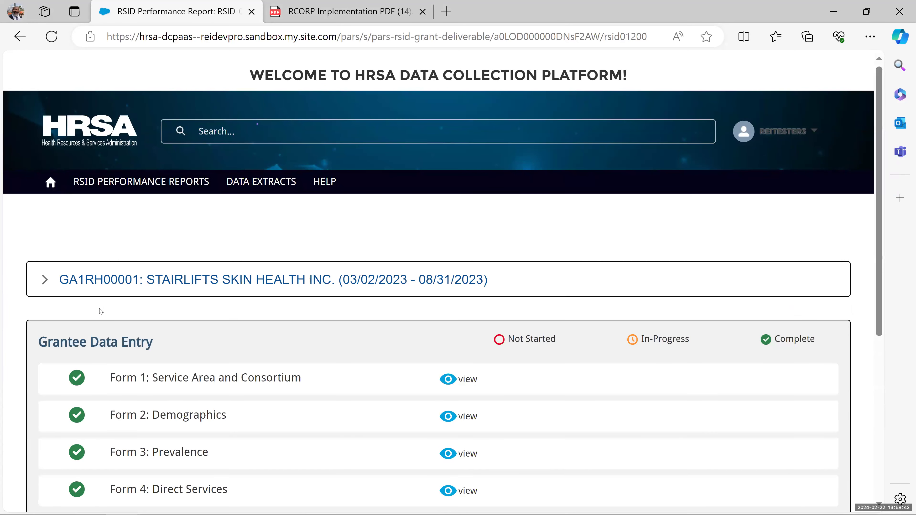
left_click(44, 280)
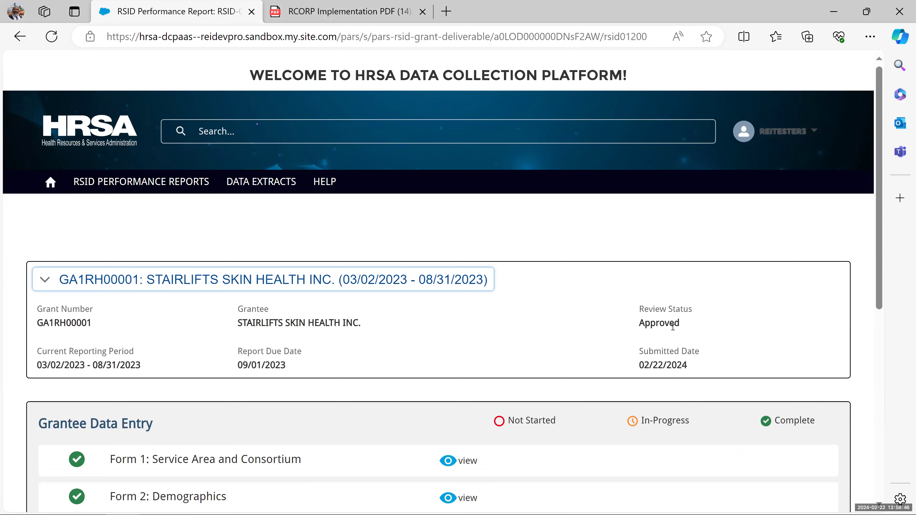
scroll(673, 324, "down", 5)
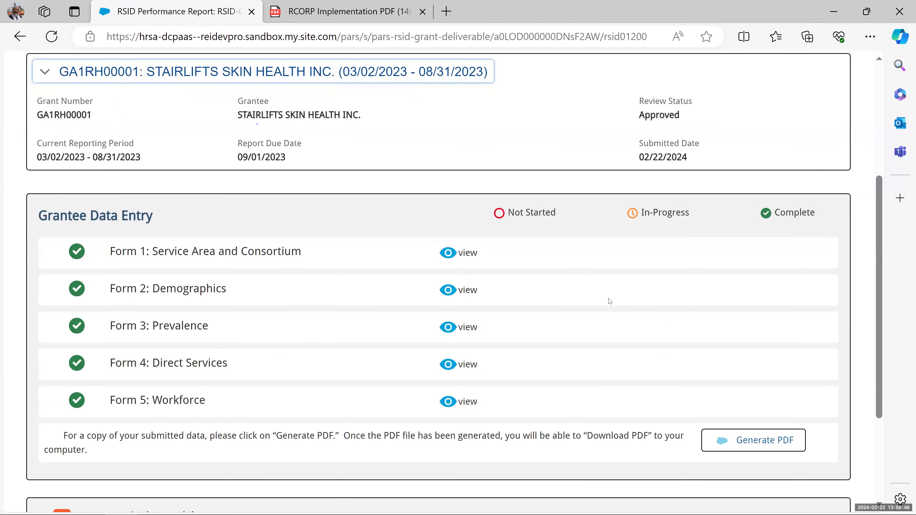
scroll(609, 301, "down", 4)
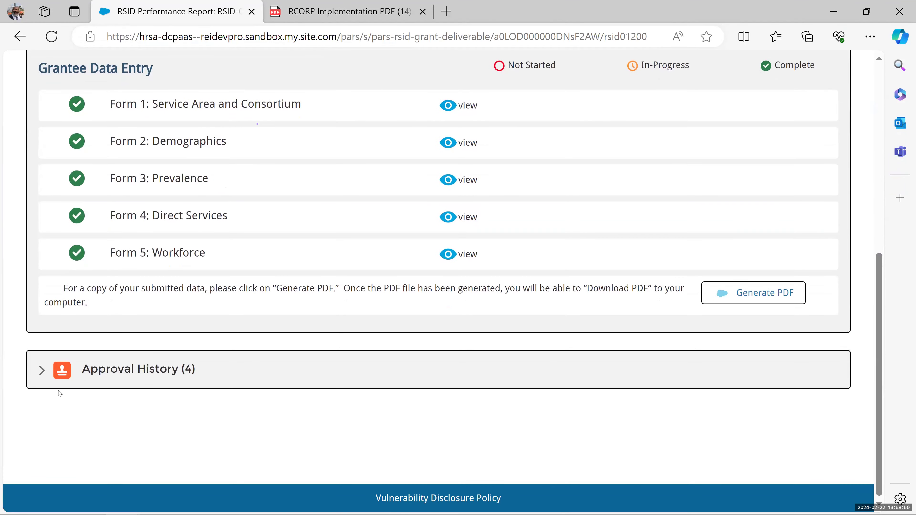
- Expand the four-entry Approval History, then restore the browser window to a smaller size
left_click(50, 374)
scroll(221, 390, "down", 2)
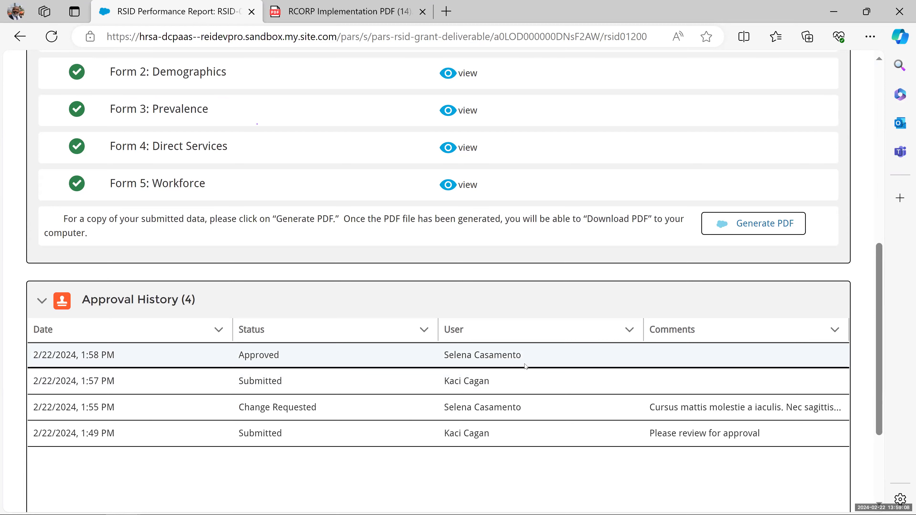
scroll(354, 374, "up", 4)
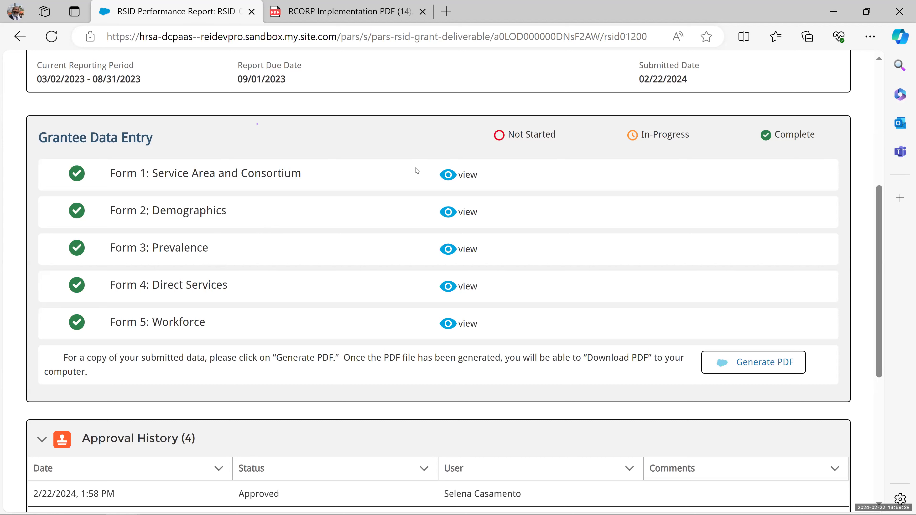
left_click(877, 10)
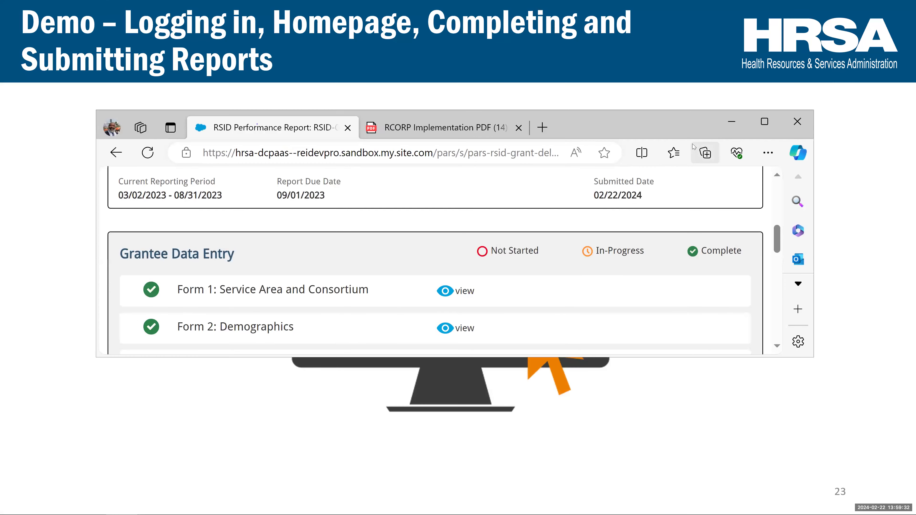
- Minimize Edge and advance the slideshow two slides to slide 26, Grantee Raw Data Report Page
left_click(733, 122)
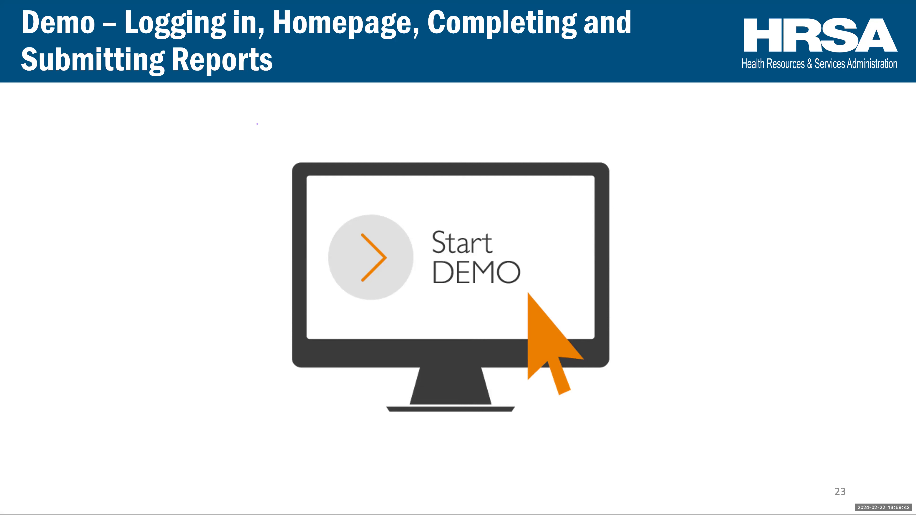
key("Right")
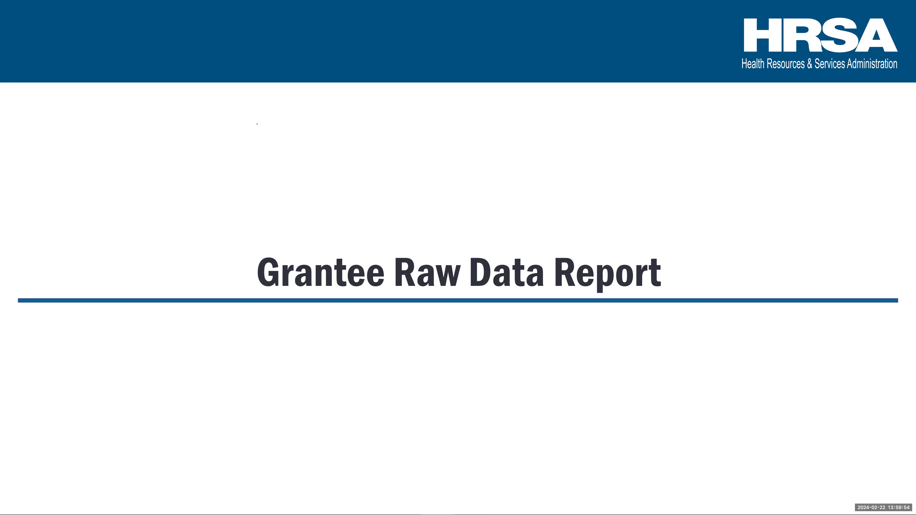
key("Right")
key("Right")
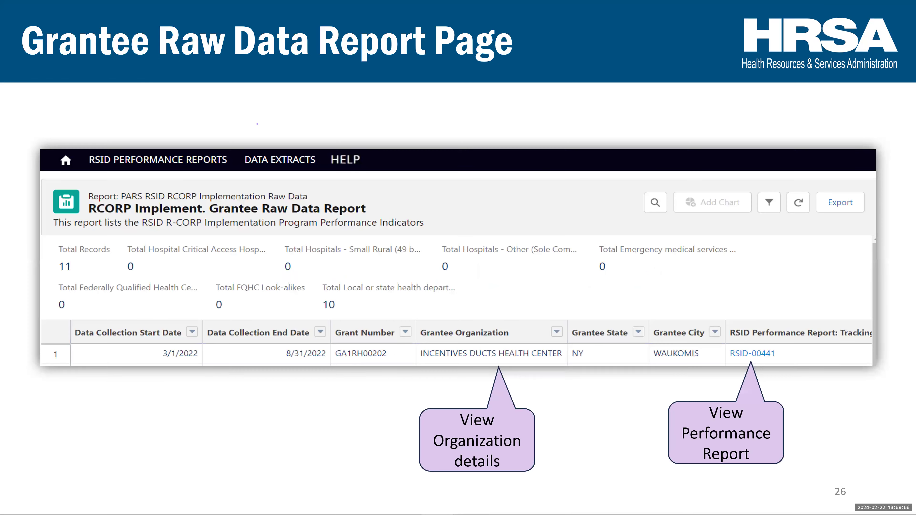
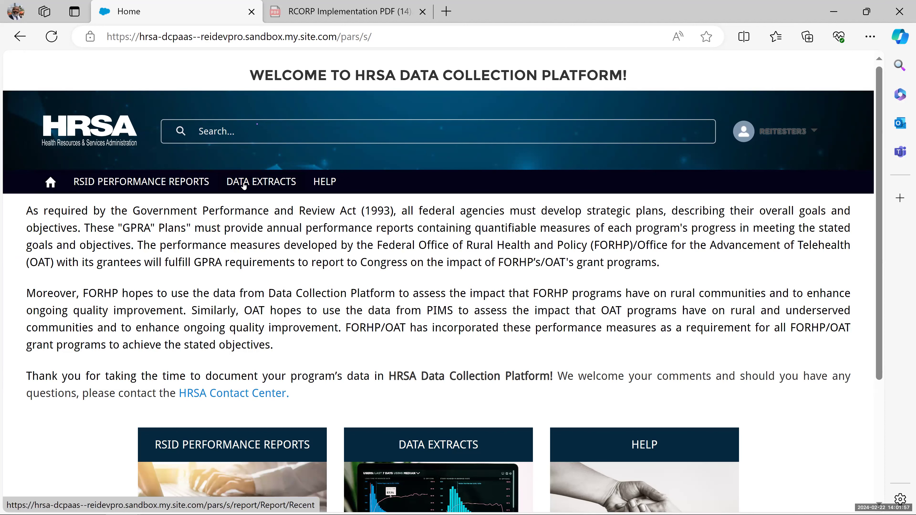
- Go to DATA EXTRACTS and show All Reports, which shows 0 items and 'Nothing here yet'
left_click(244, 186)
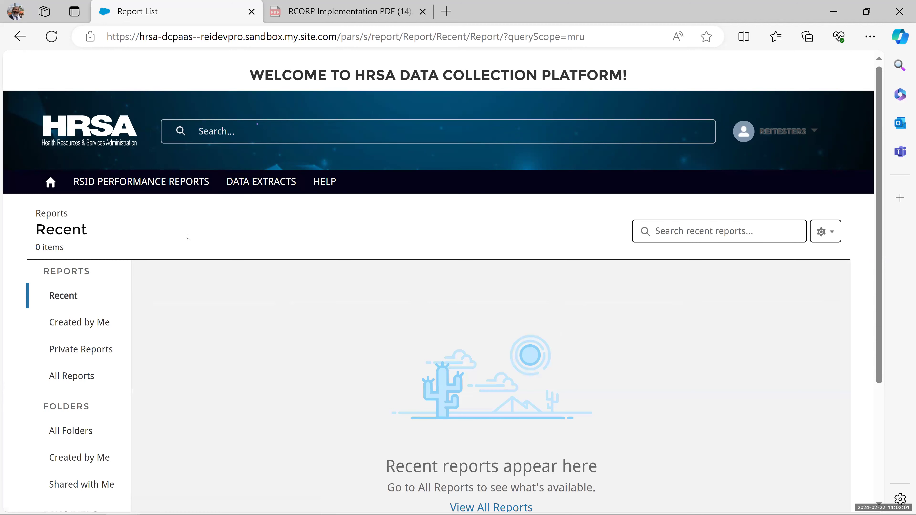
scroll(162, 289, "down", 2)
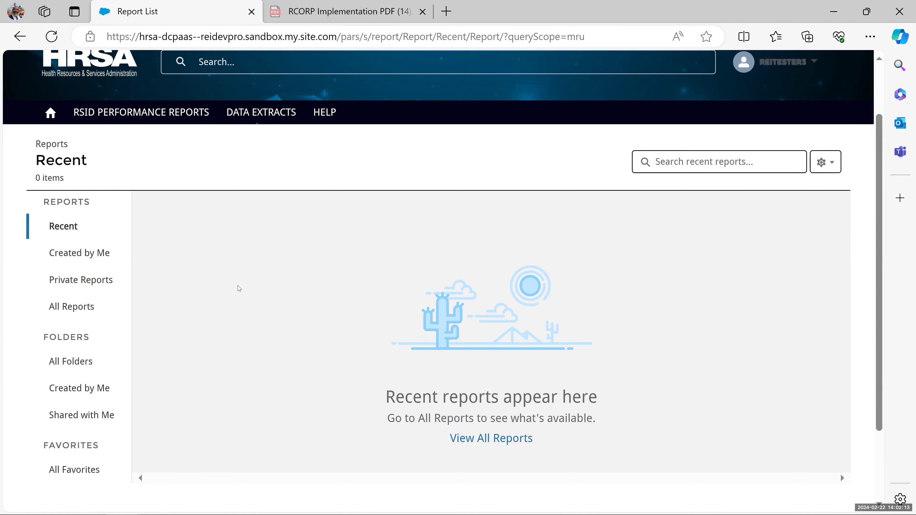
left_click(80, 308)
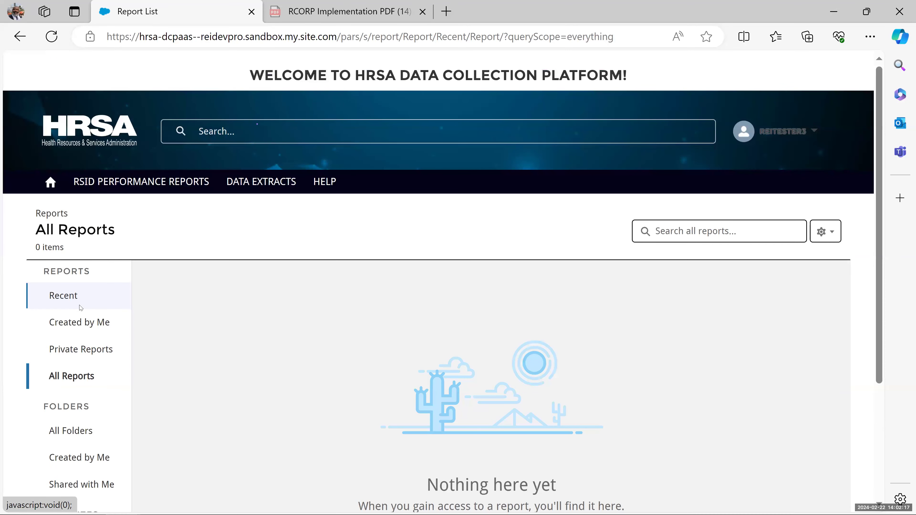
- Reload the empty All Reports list, then return to the platform's GPRA home page
left_click(80, 377)
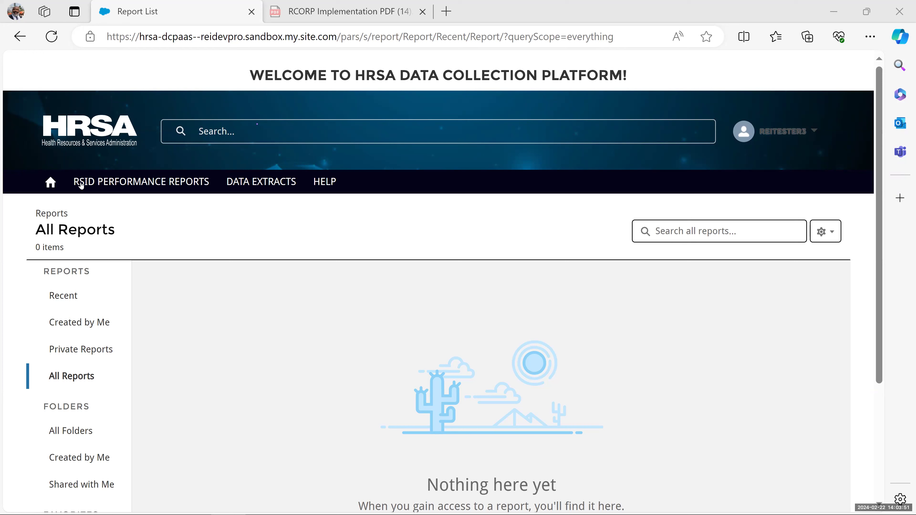
left_click(49, 183)
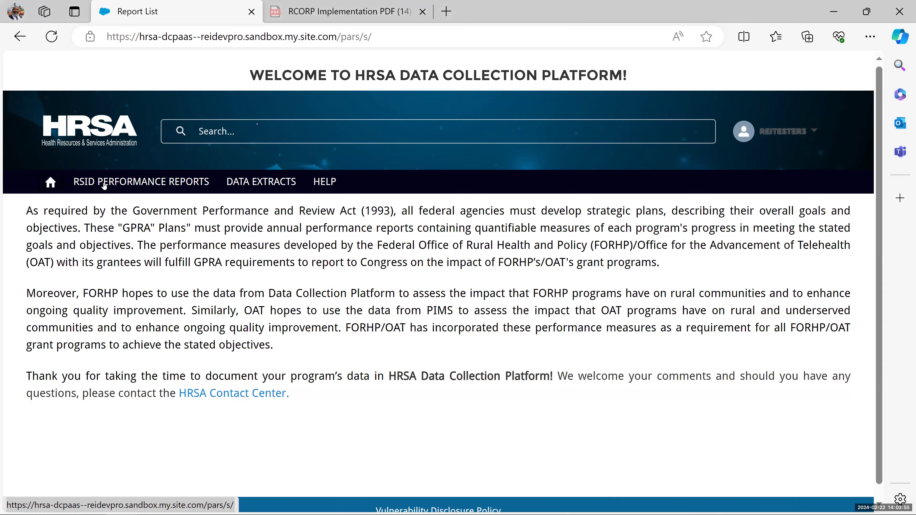
- Reopen All Reports under DATA EXTRACTS and widen Report Name to reveal 'RCORP Implement. Grantee Raw Data Report'
left_click(261, 183)
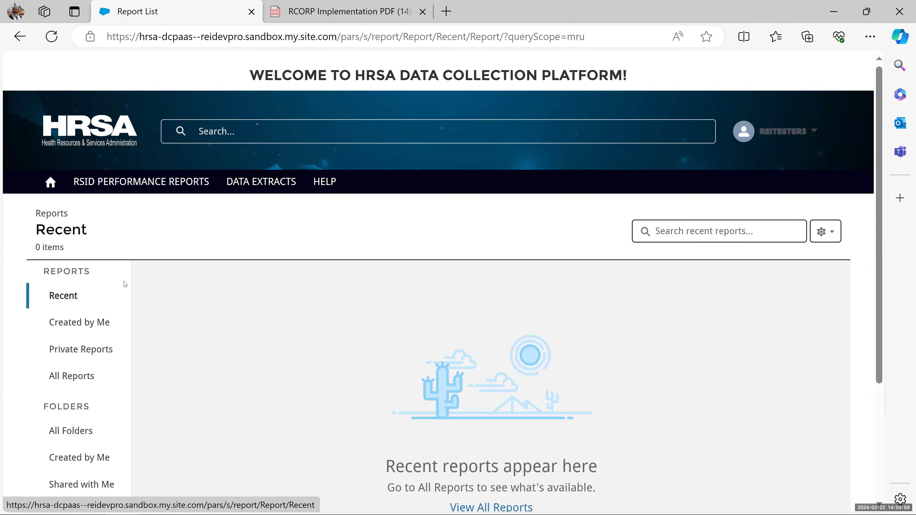
left_click(69, 376)
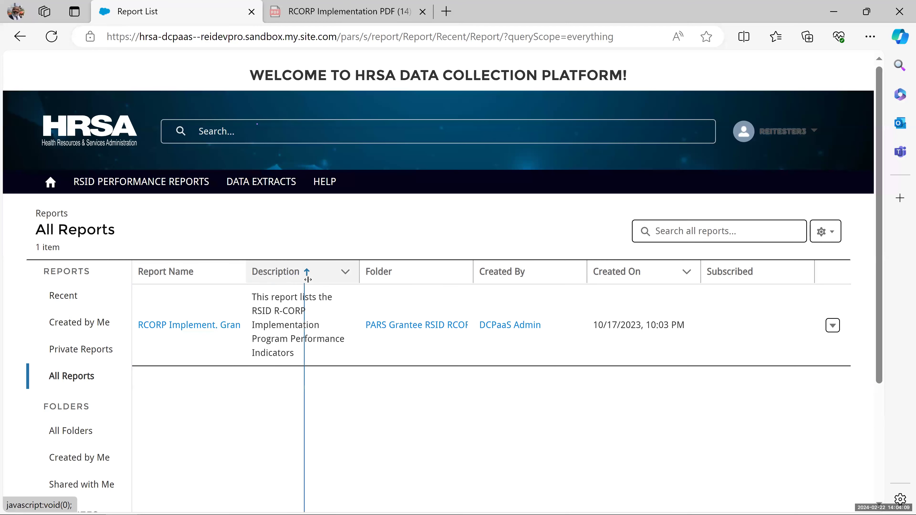
left_click_drag(319, 279, 320, 281)
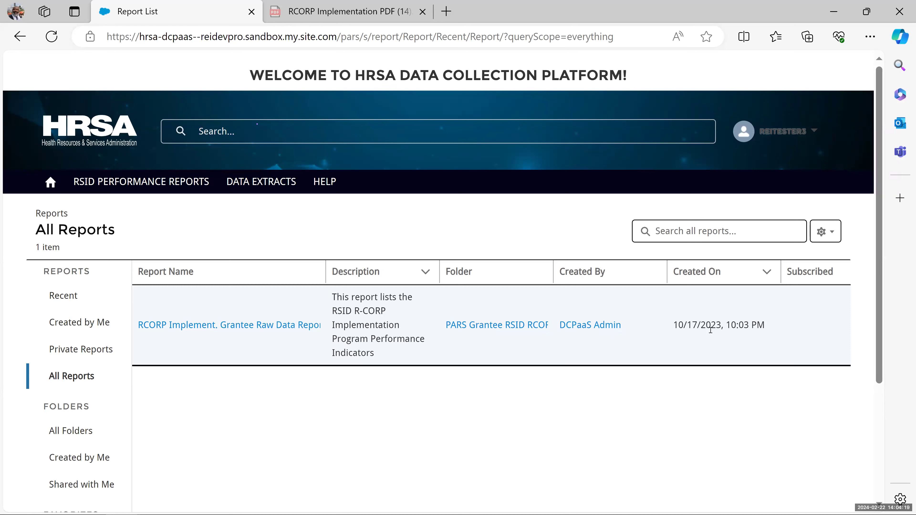
- Open the RCORP Implement. Grantee Raw Data Report and scroll through its 9 RCORP - Implementation rows
left_click(224, 327)
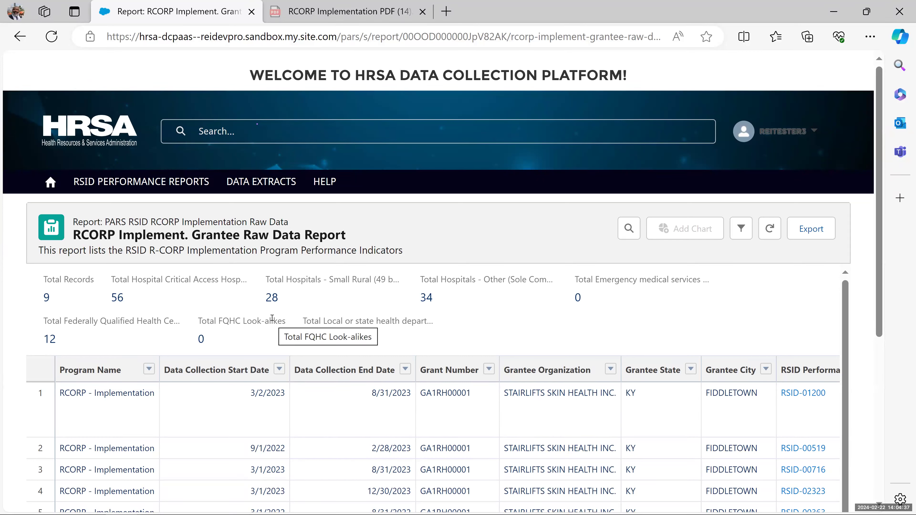
scroll(178, 325, "down", 3)
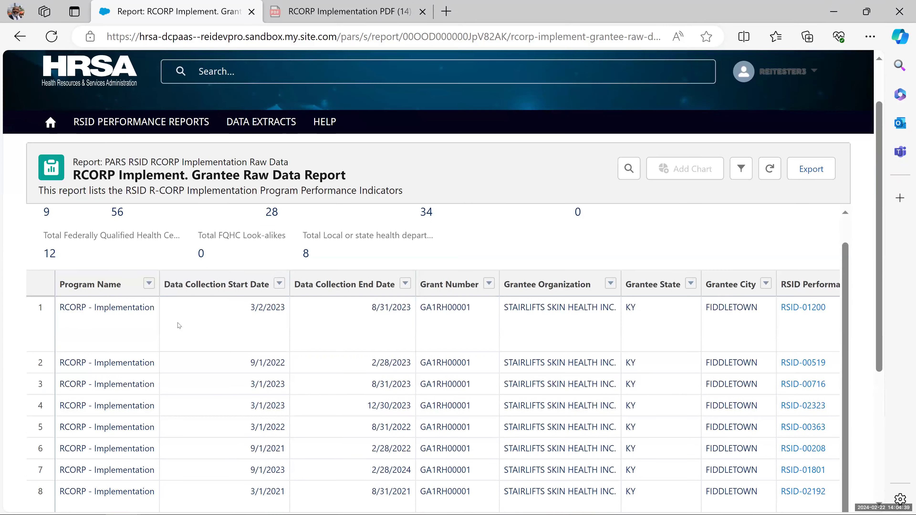
scroll(179, 325, "down", 2)
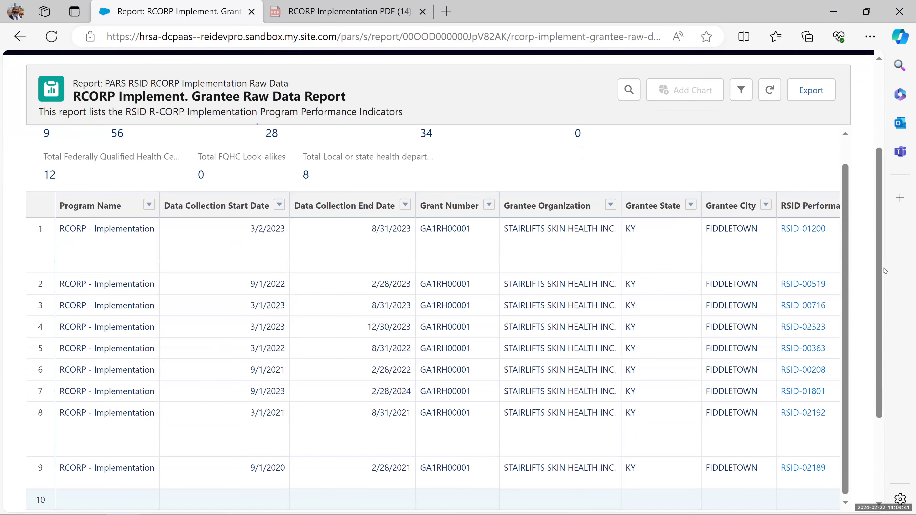
scroll(882, 286, "down", 1)
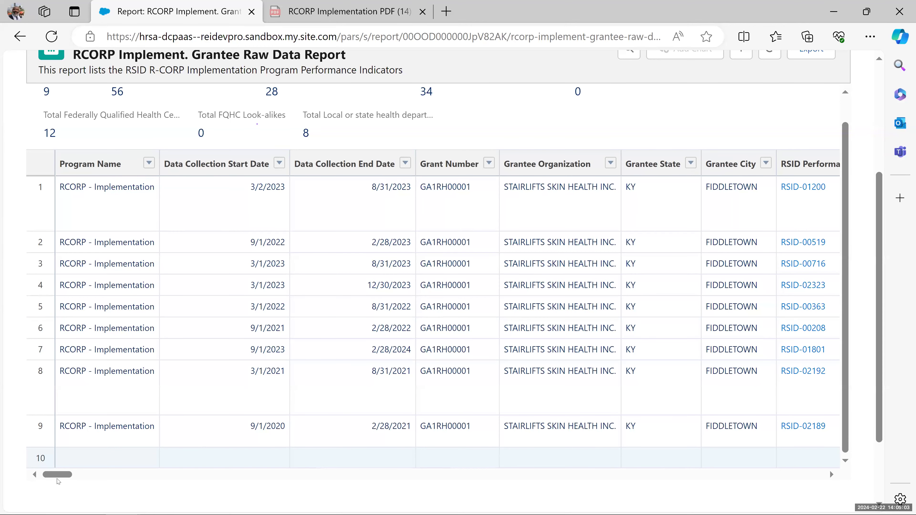
left_click_drag(57, 476, 88, 485)
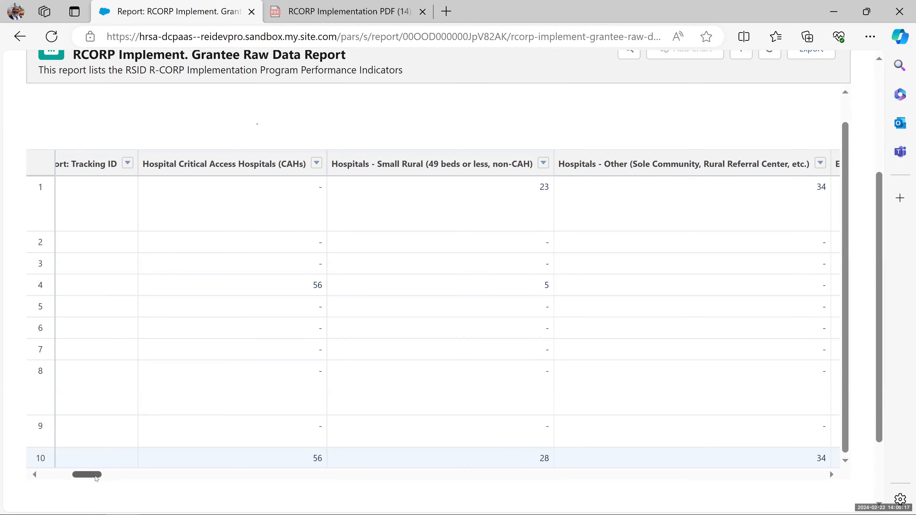
left_click_drag(95, 477, 618, 479)
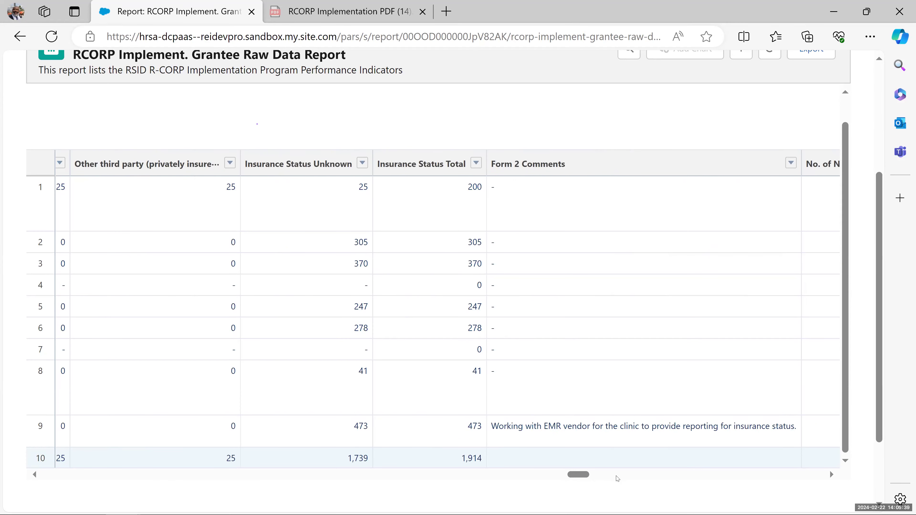
left_click_drag(588, 474, 14, 474)
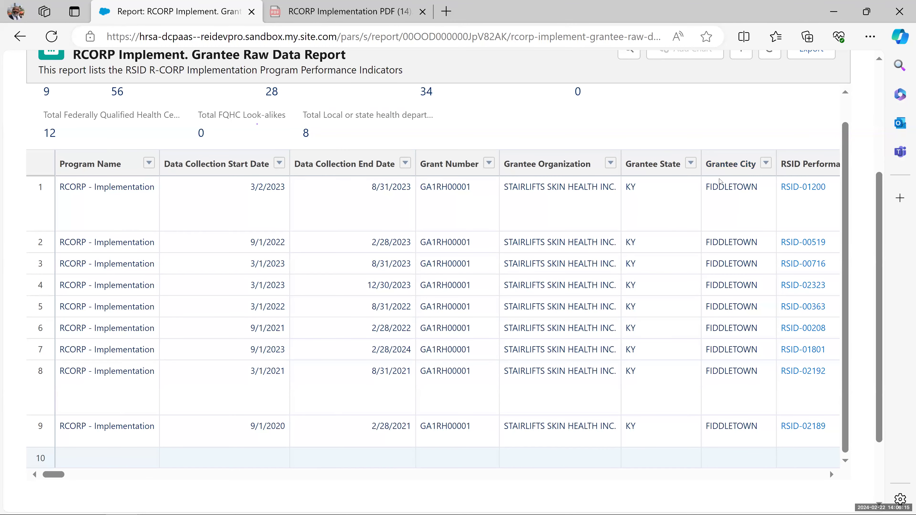
- Configure the RCORP report export as Details Only, Excel Format .xls, ISO-8859-1 encoding
scroll(708, 184, "up", 1)
scroll(746, 187, "up", 4)
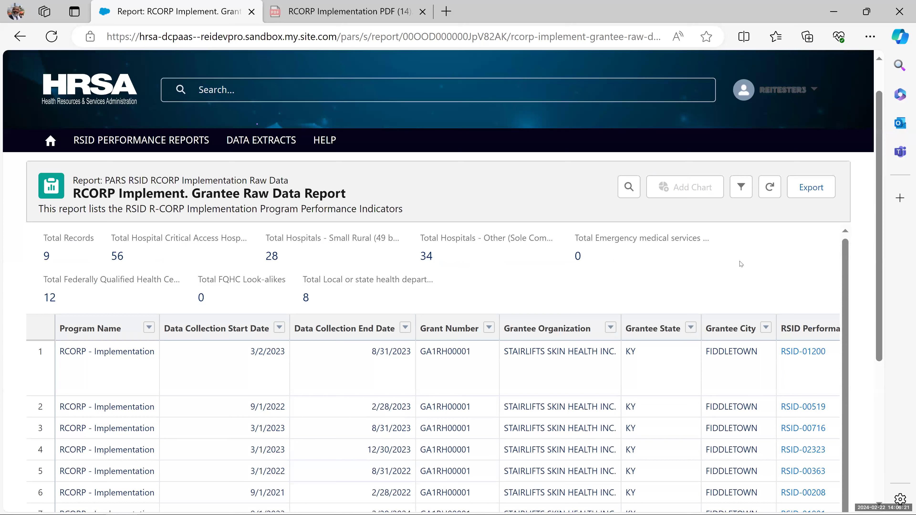
left_click(807, 186)
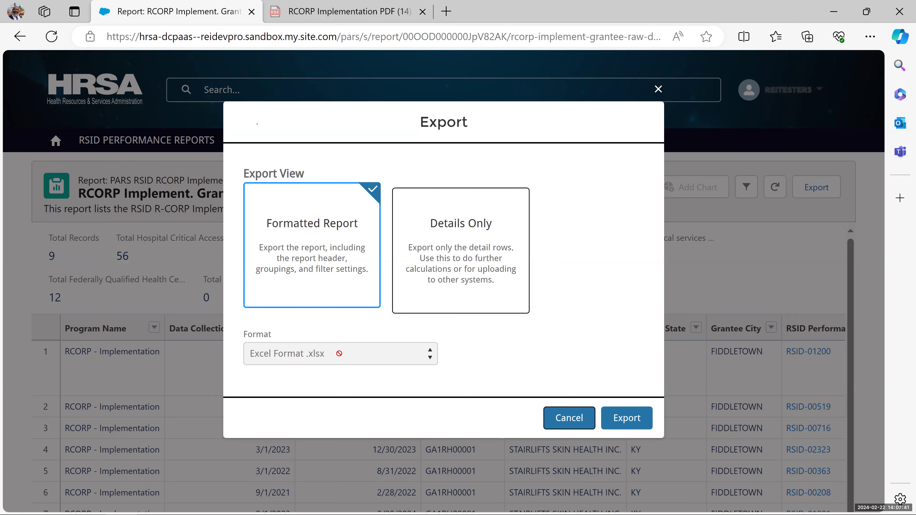
left_click(421, 254)
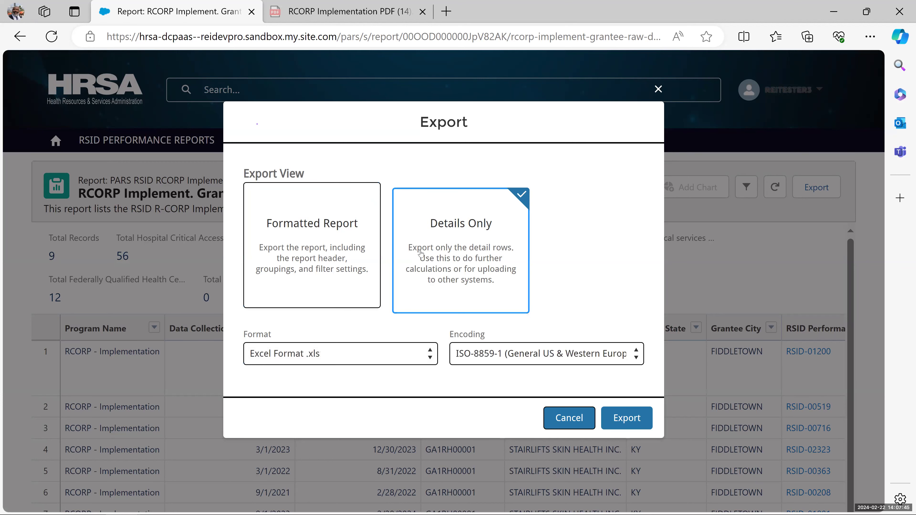
left_click(422, 353)
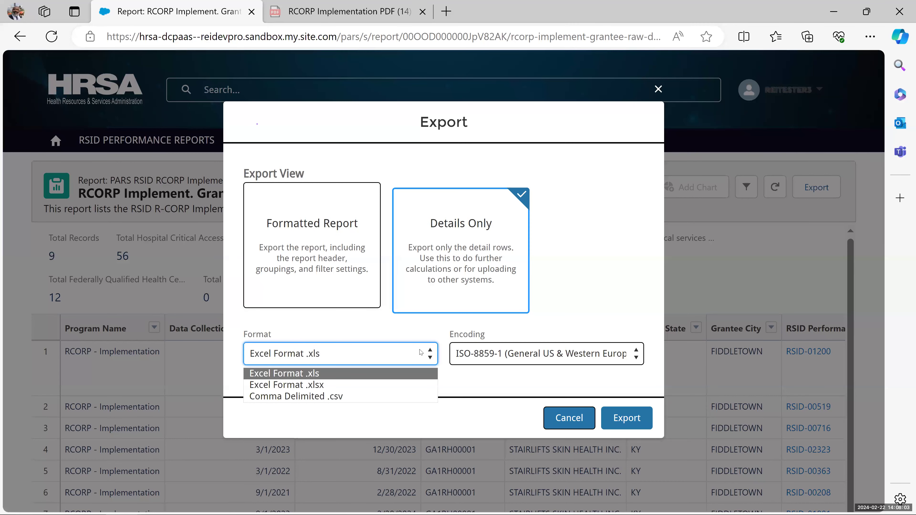
left_click(567, 292)
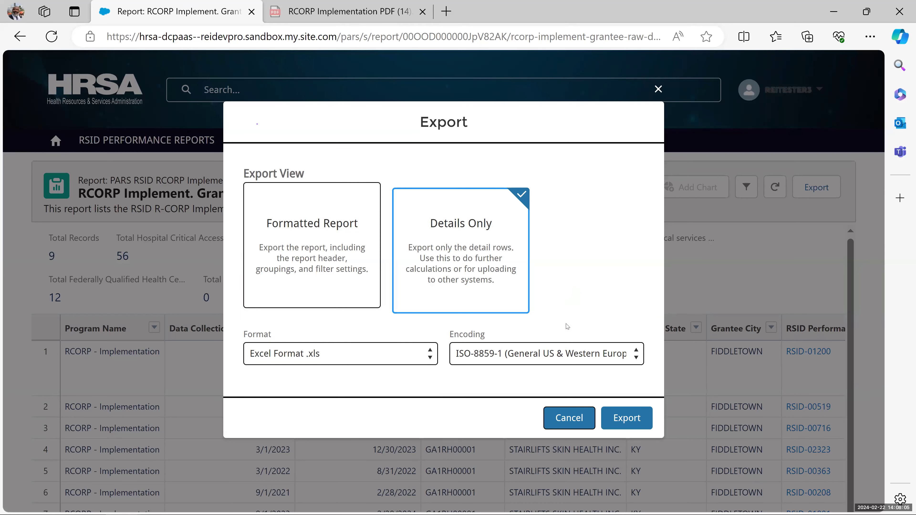
left_click(559, 357)
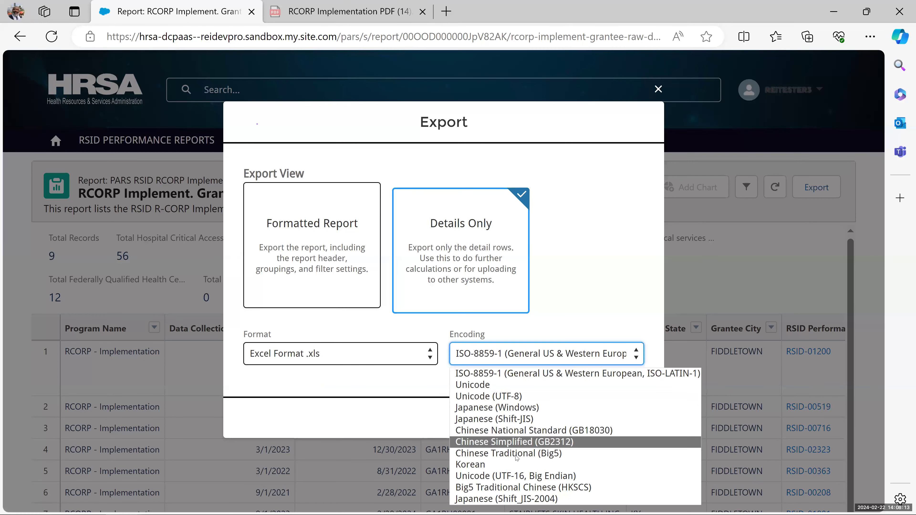
left_click(569, 285)
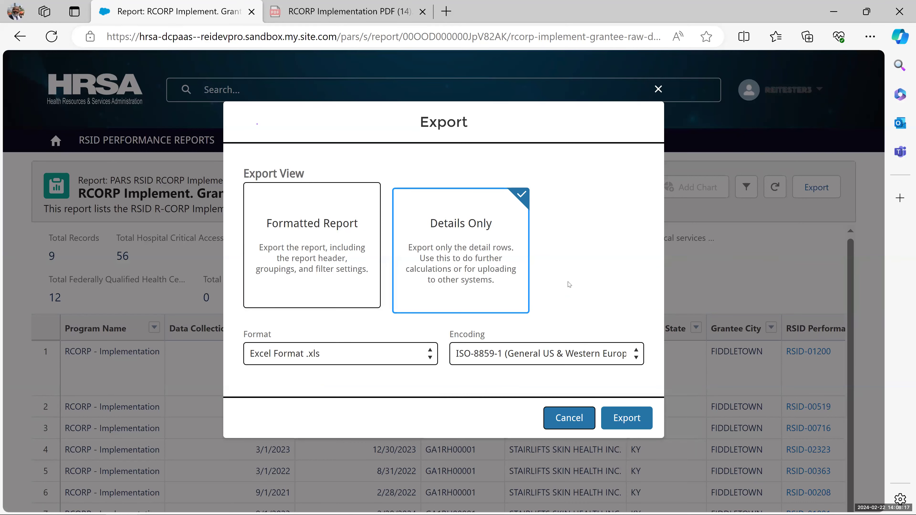
- Export the report and open the downloaded report1708628903250.xls from Edge's Downloads
left_click(622, 418)
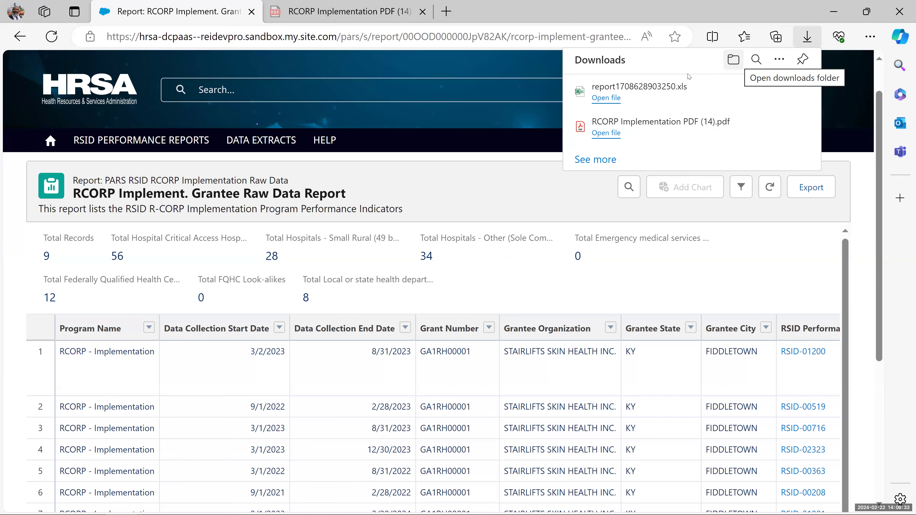
left_click(607, 99)
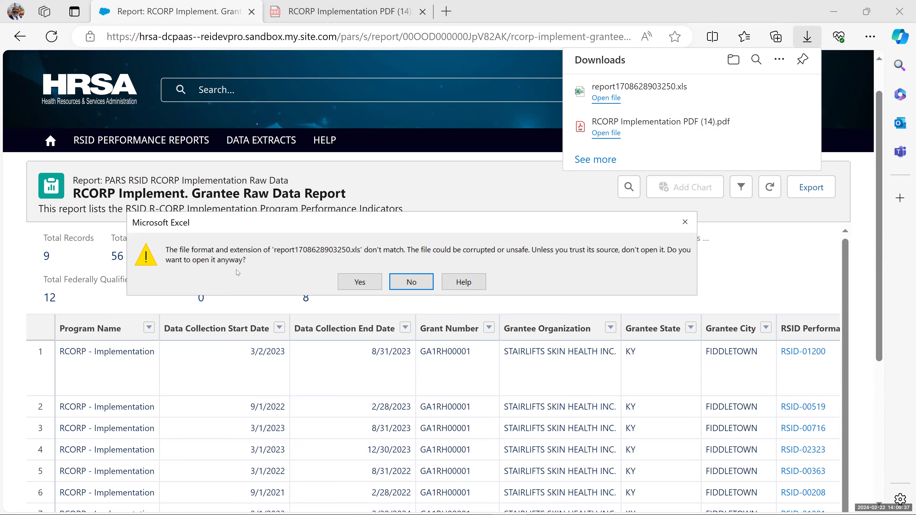
- Accept Excel's format warning, review columns Program Name through AU, then close the workbook
left_click(357, 283)
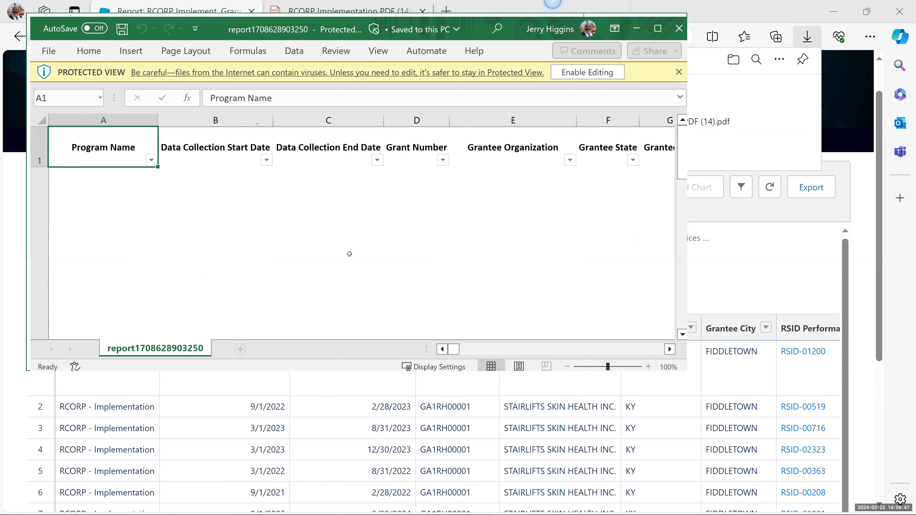
scroll(267, 413, "down", 3)
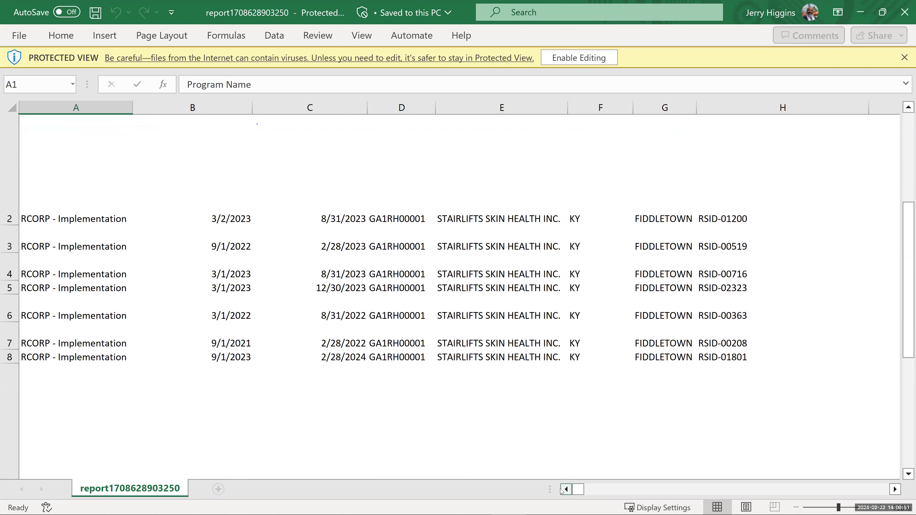
scroll(194, 277, "up", 3)
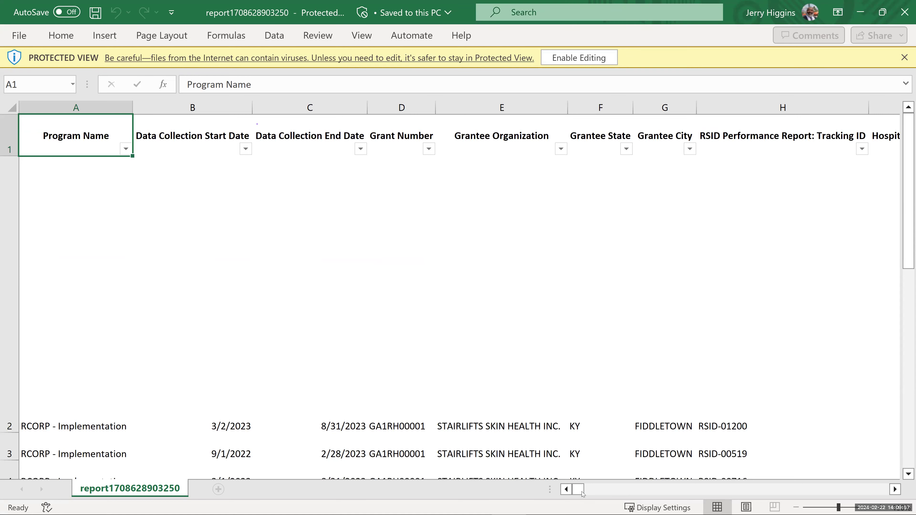
left_click_drag(584, 491, 640, 489)
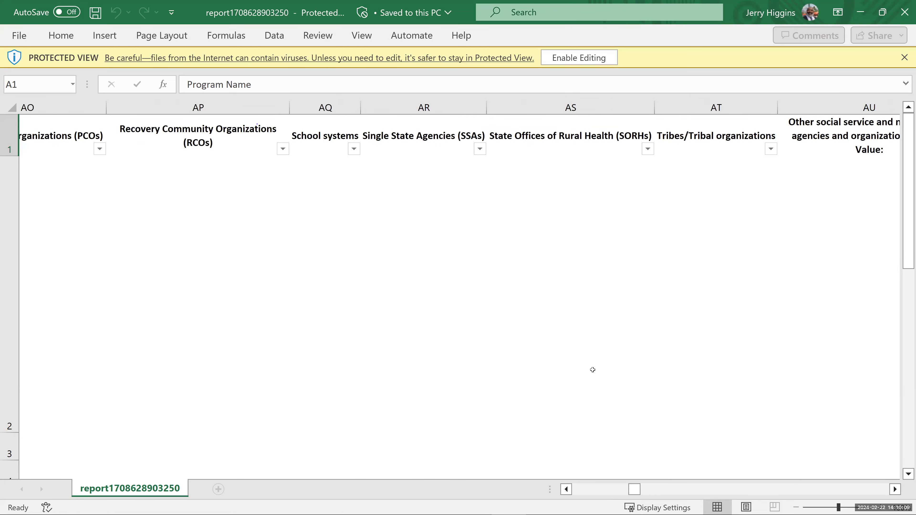
scroll(592, 363, "down", 3)
scroll(592, 370, "up", 2)
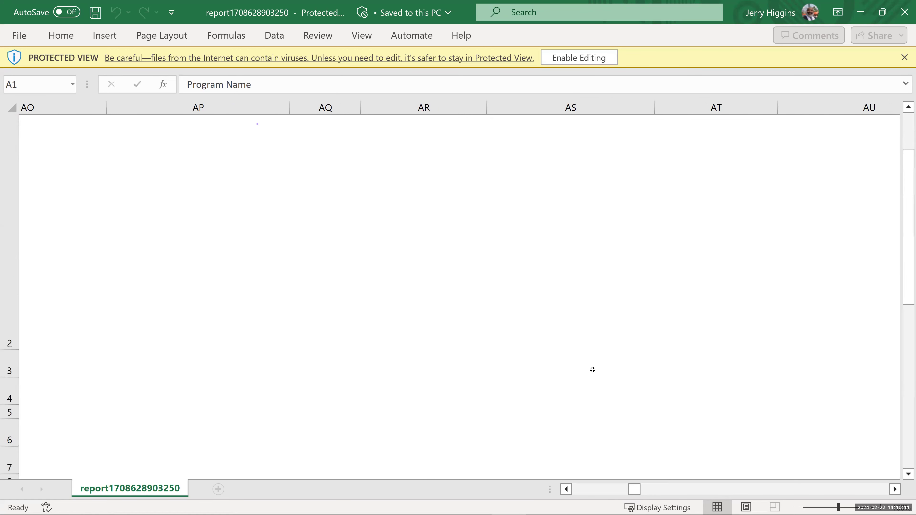
scroll(583, 312, "up", 1)
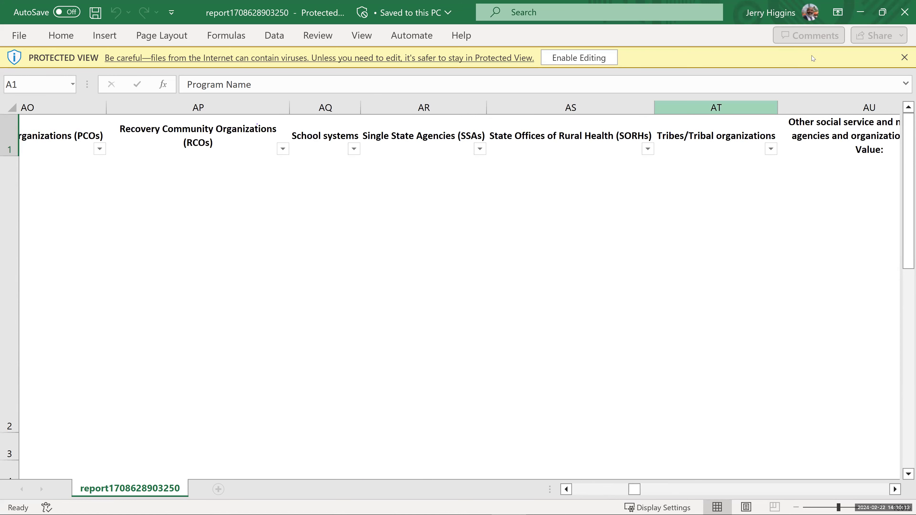
left_click(904, 12)
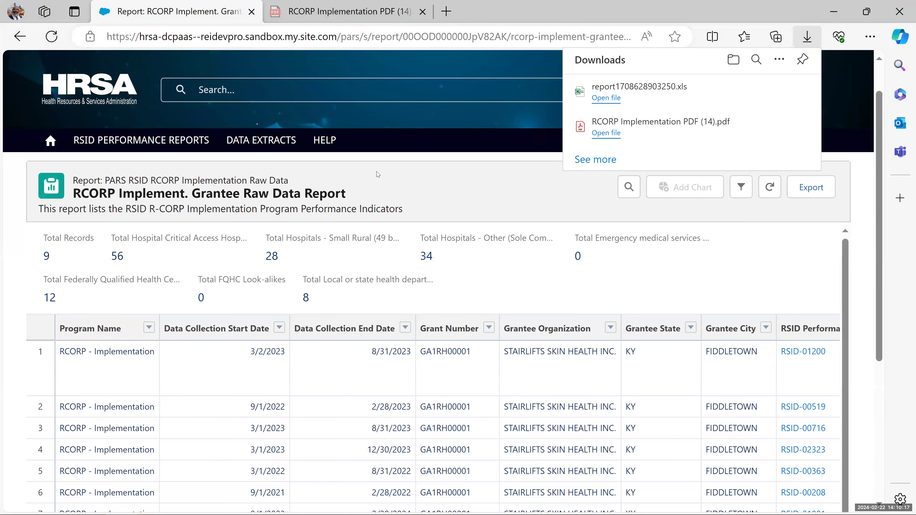
- Dismiss the Edge downloads list and advance the slideshow to slide 29, Important Reminders
left_click(432, 187)
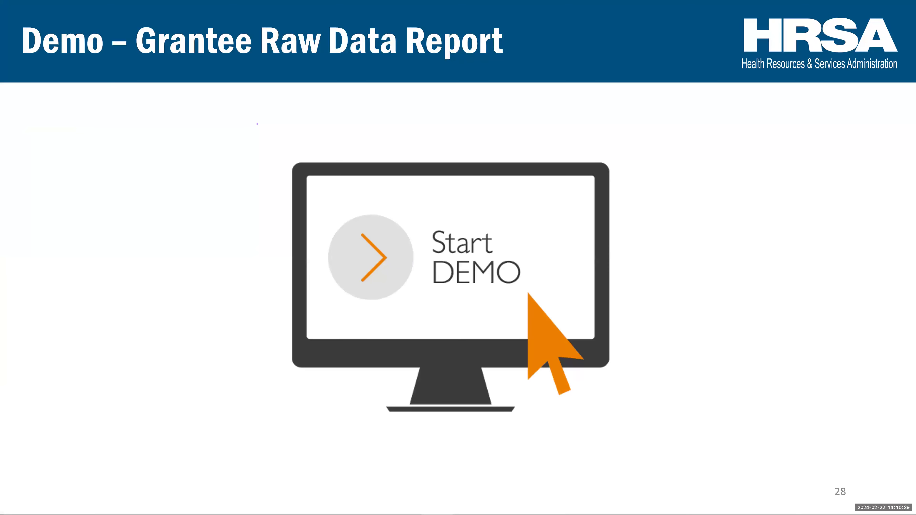
key("Right")
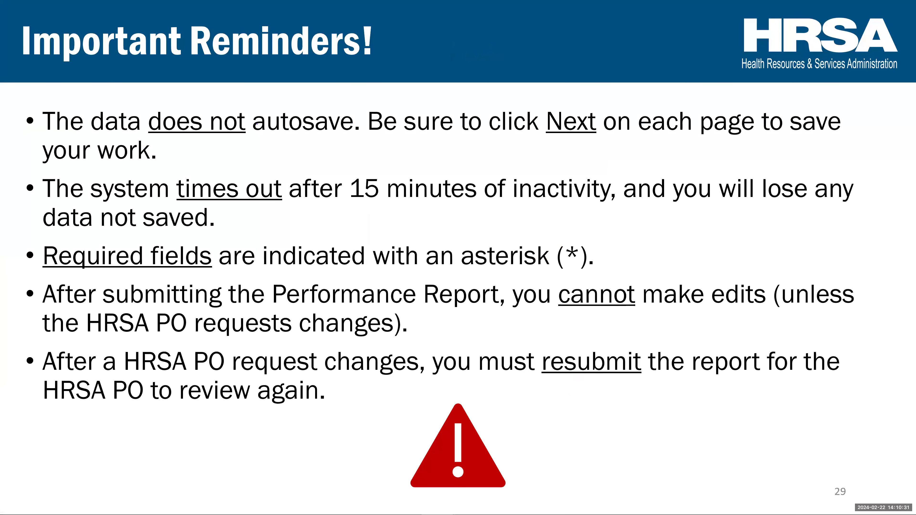